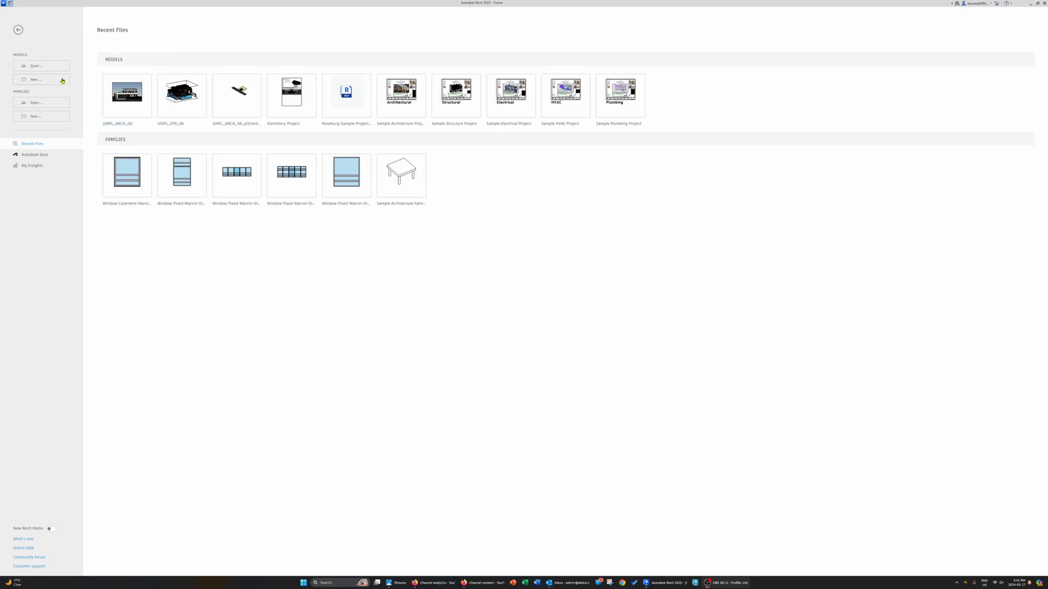
Create a new project from the Systems Template.
click(39, 82)
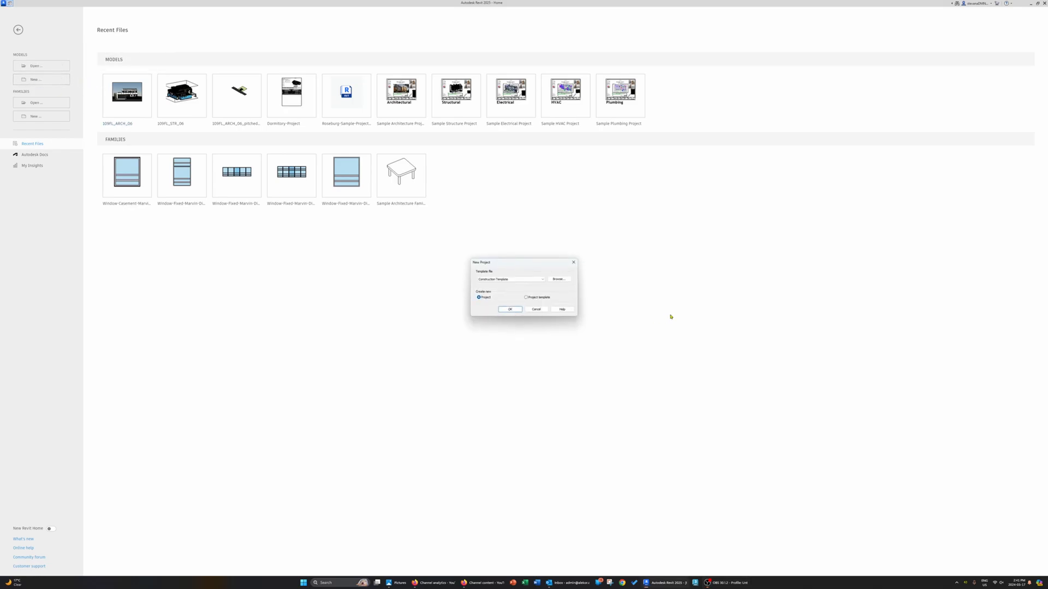
click(482, 279)
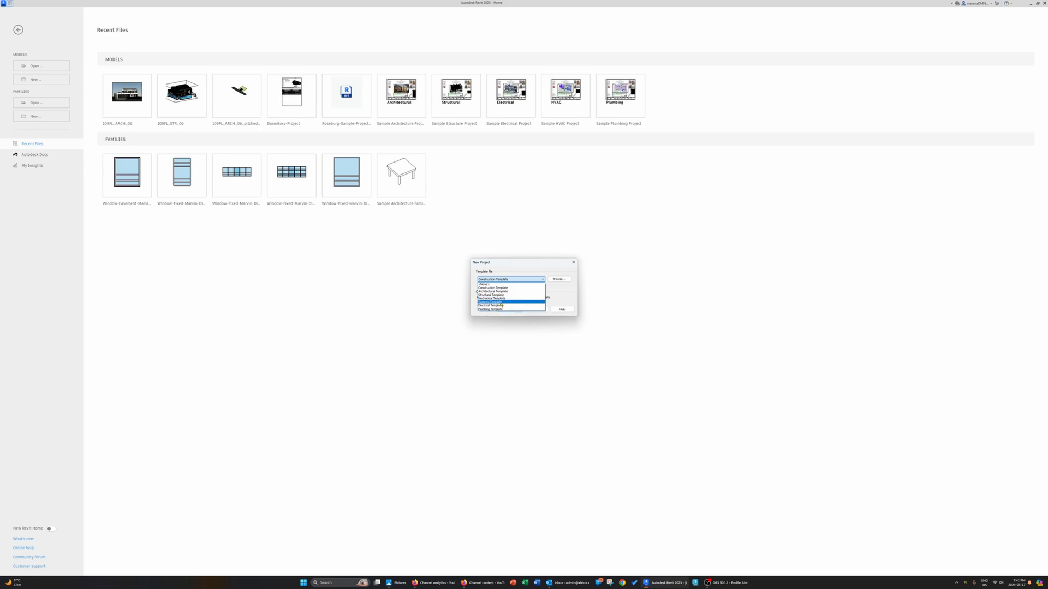
click(501, 303)
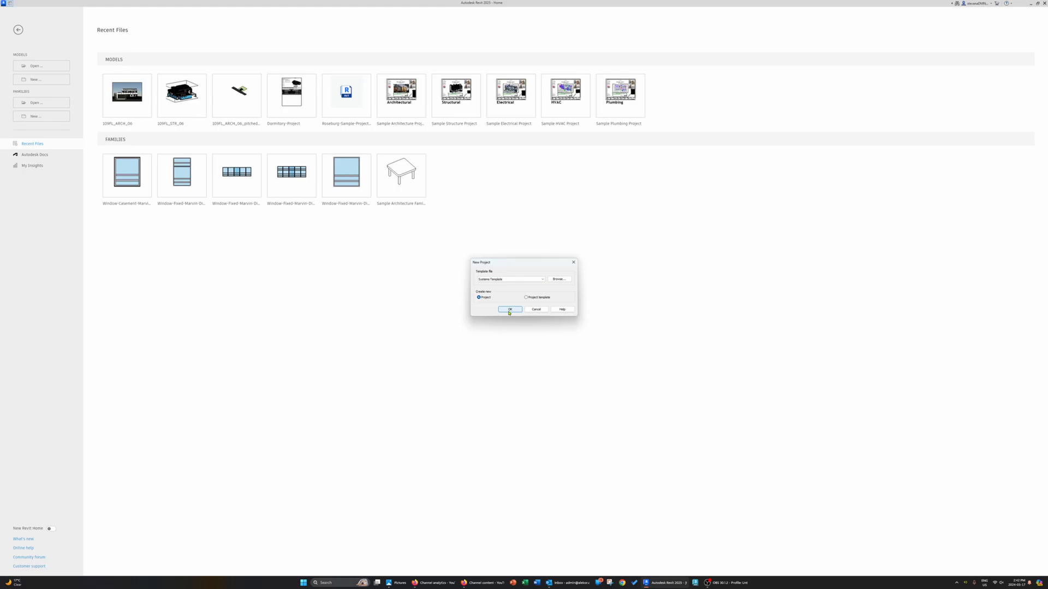
click(510, 310)
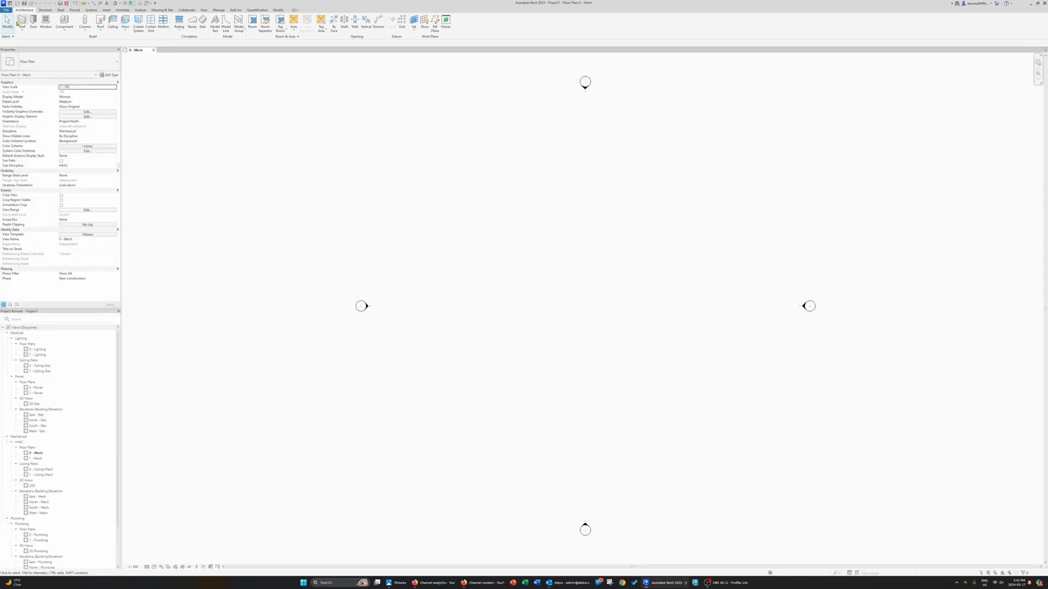
Draw a rectangle of generic basic walls centred between the four elevation markers in the floor plan.
click(21, 21)
click(240, 20)
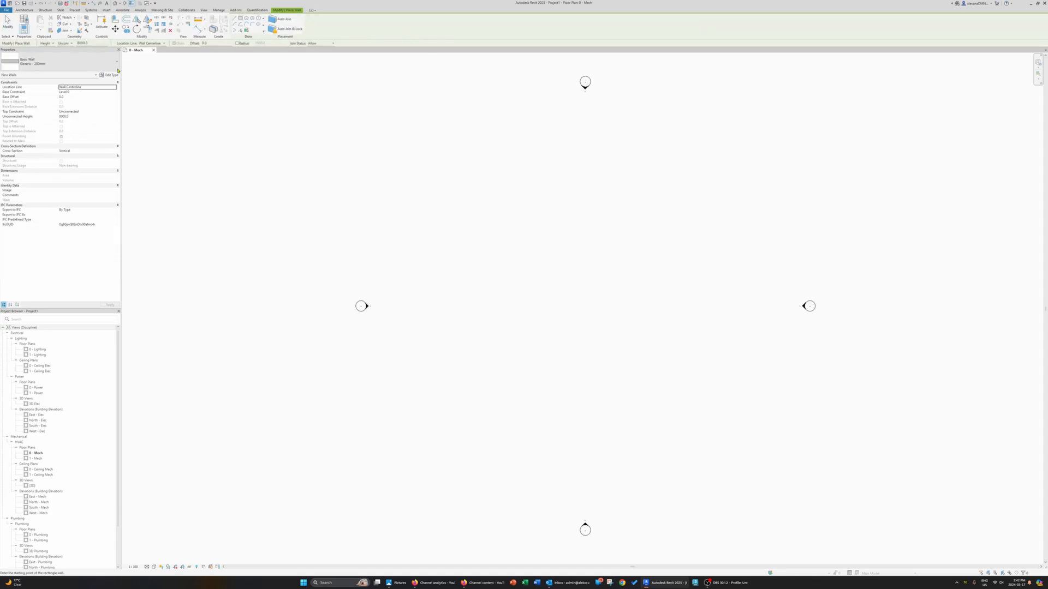
click(452, 186)
click(718, 395)
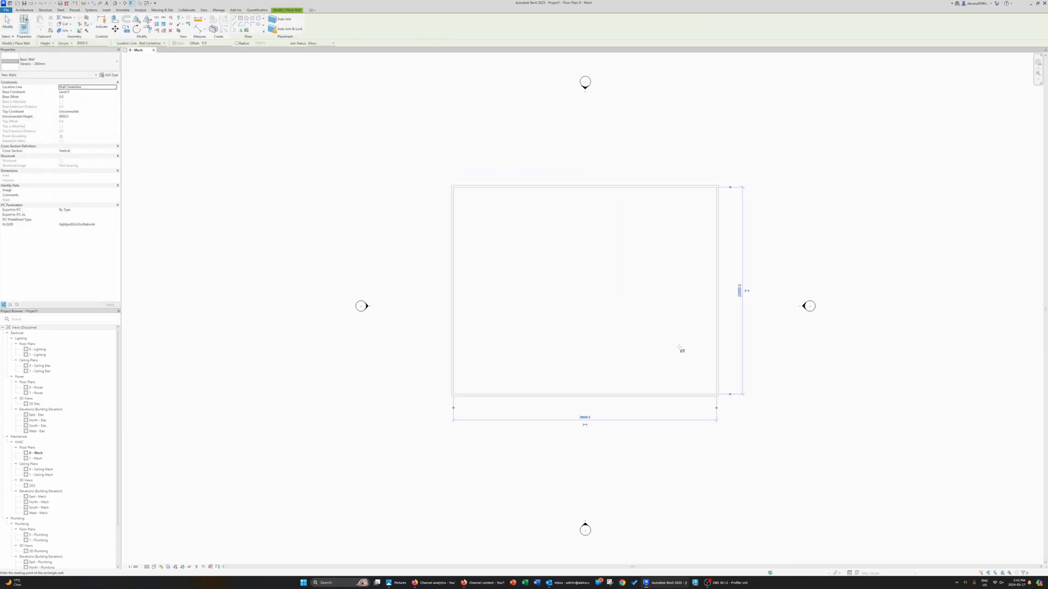
key(Escape)
key(Escape)
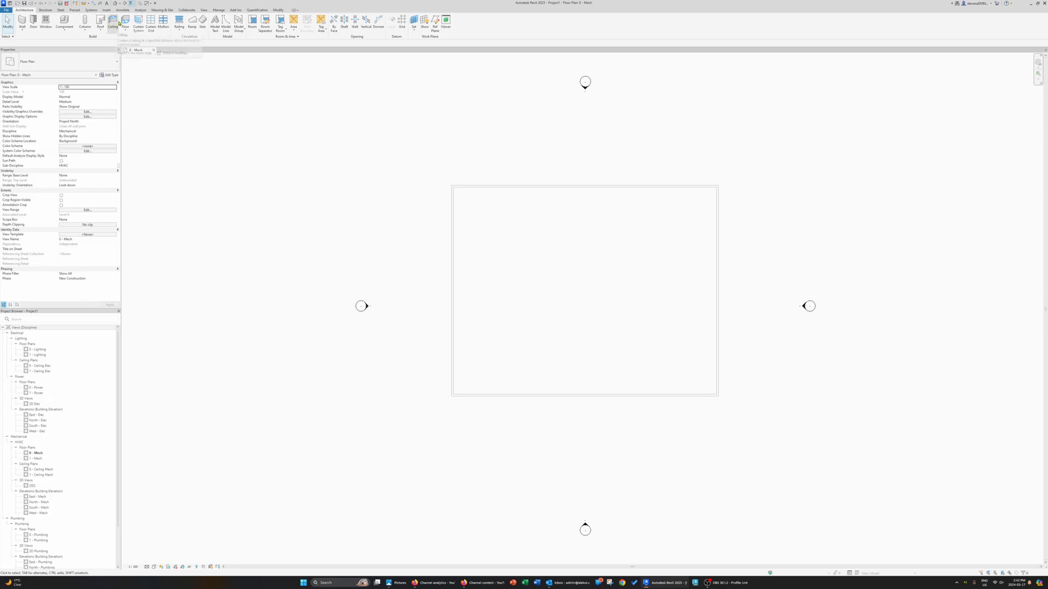
Create a generic floor whose boundary follows all four walls of the rectangle.
click(125, 22)
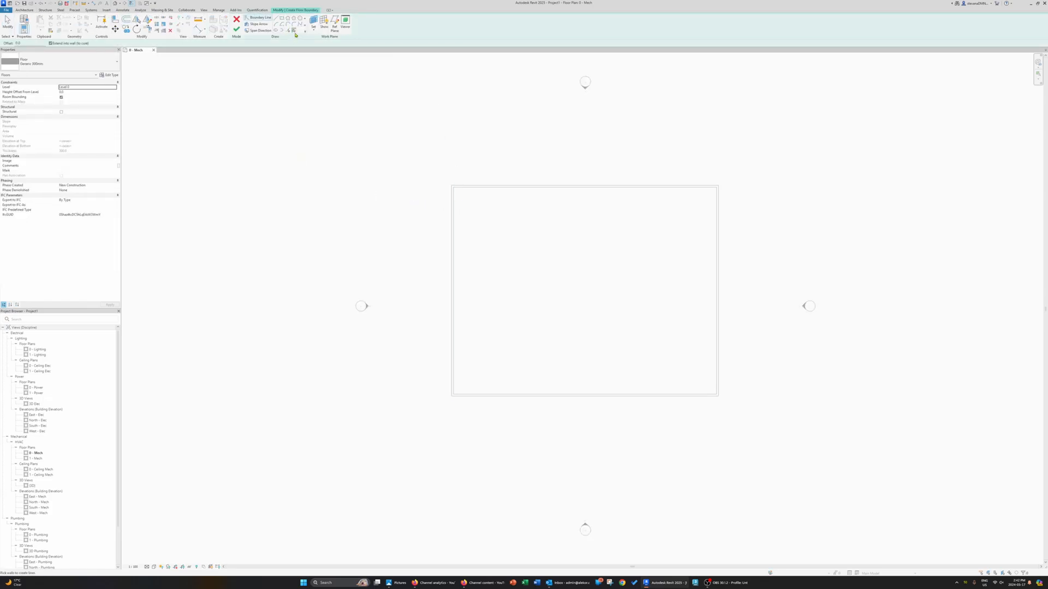
key(Tab)
click(452, 255)
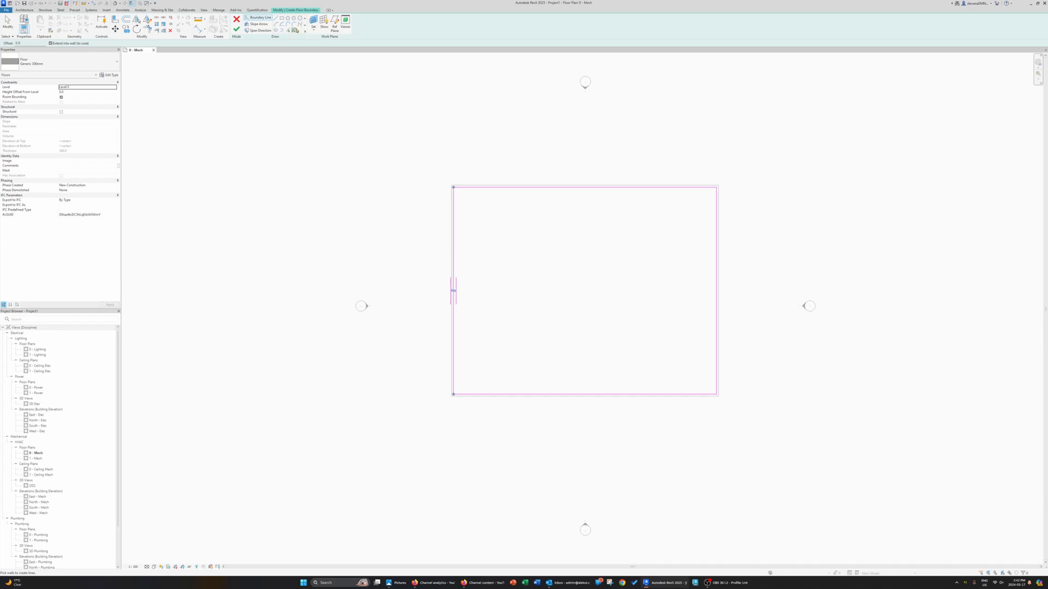
click(236, 29)
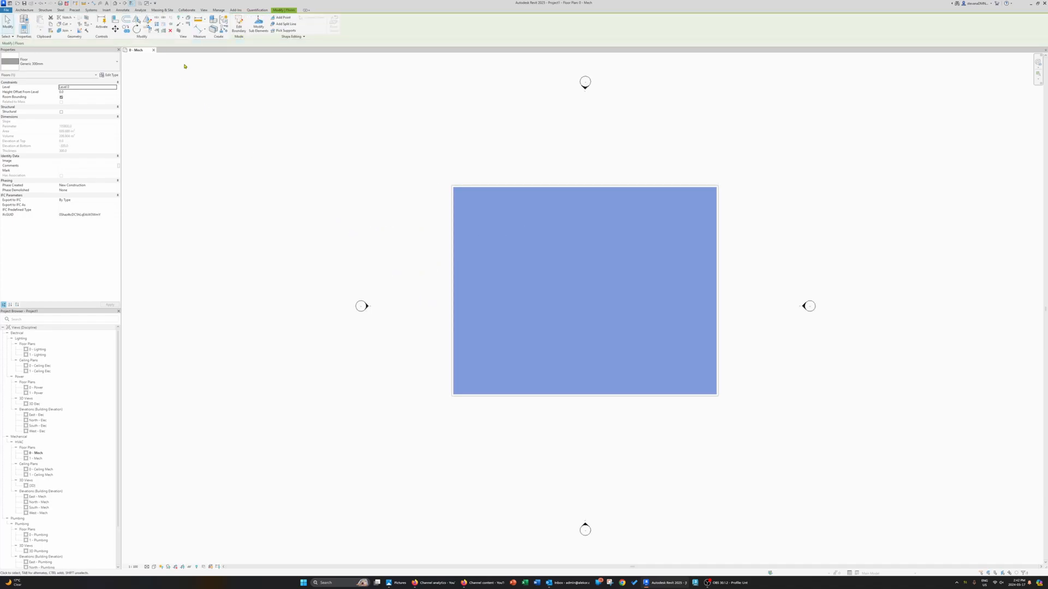
Open the default 3D view and set its detail level to Fine and its visual style to Shaded.
click(114, 4)
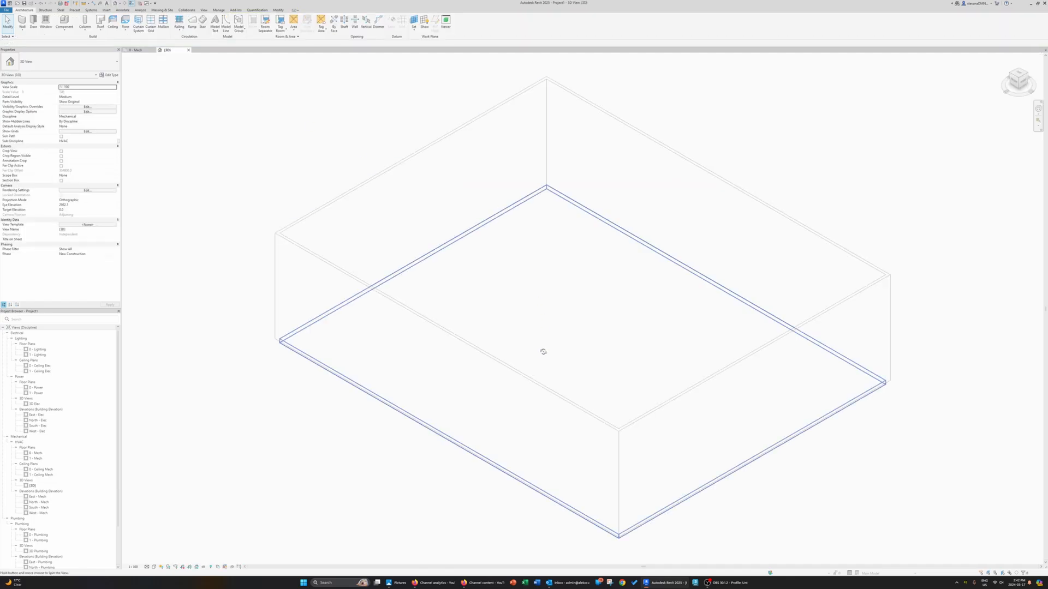
click(147, 567)
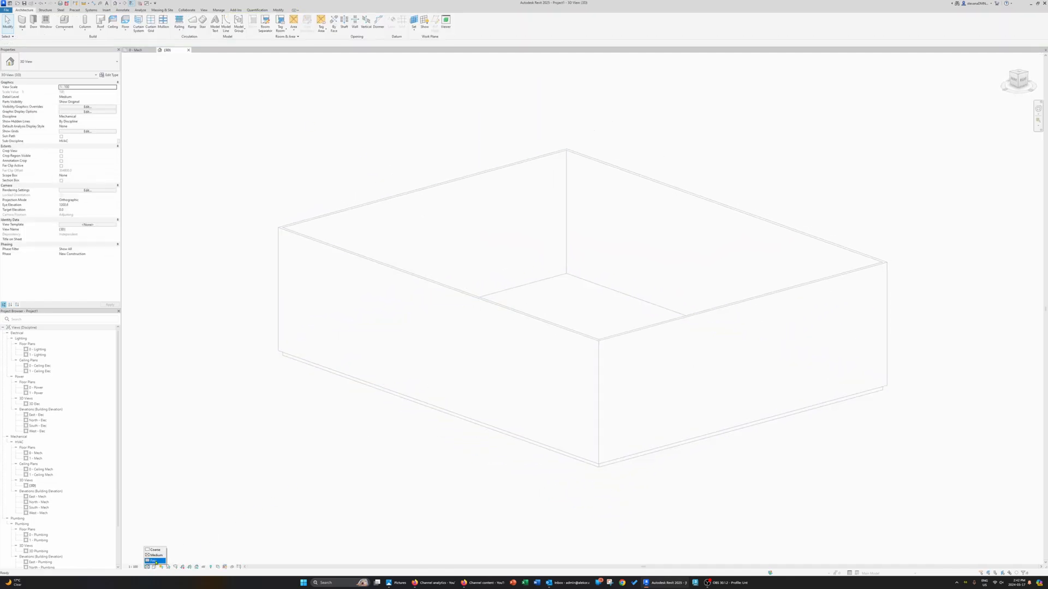
click(157, 562)
click(154, 567)
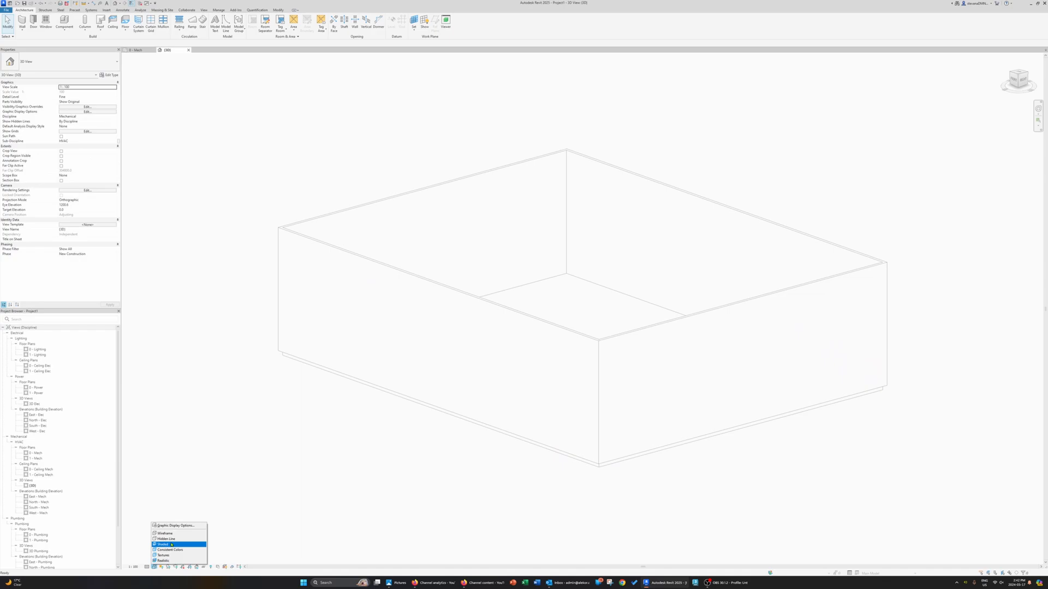
click(163, 545)
middle_drag(385, 507, 363, 467)
scroll(364, 466, down, 4)
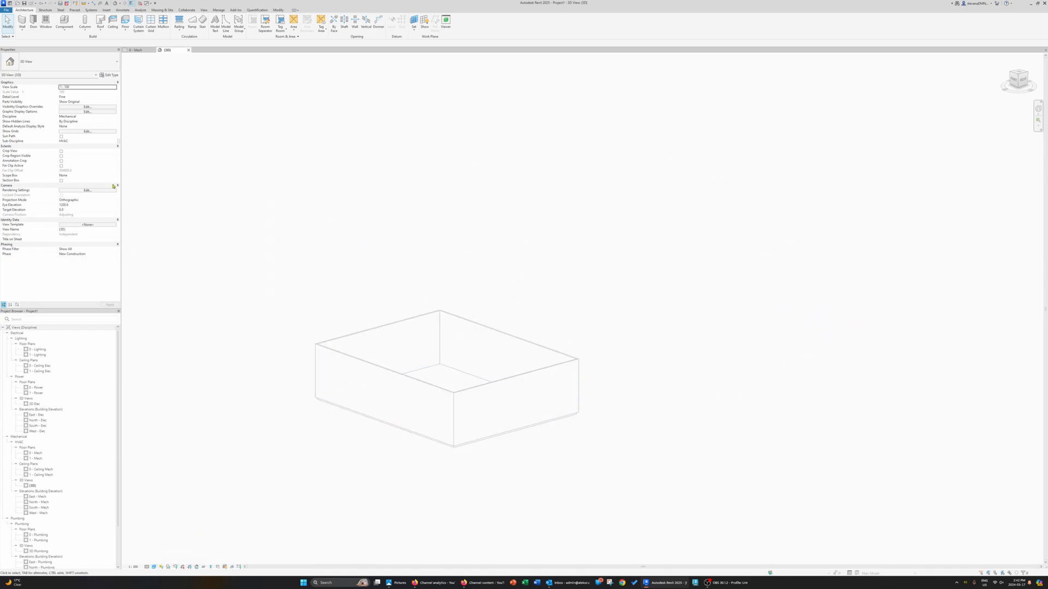
Set the base offset of all four connected walls to -1000 so they extend below the floor.
key(Tab)
click(411, 378)
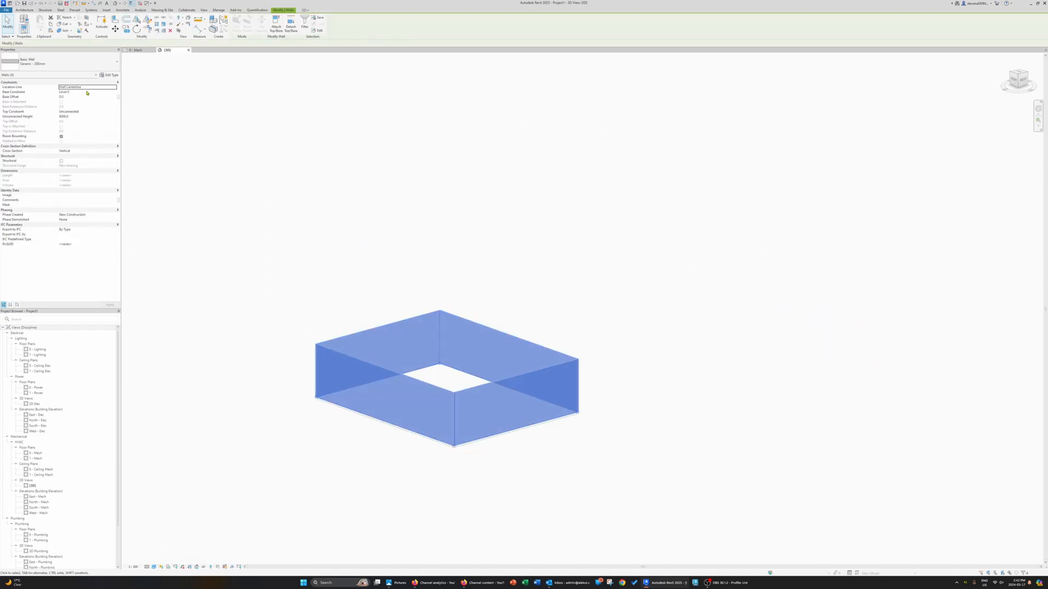
click(89, 97)
text(-1000)
click(278, 322)
shift+middle_drag(427, 422, 482, 494)
scroll(417, 413, up, 3)
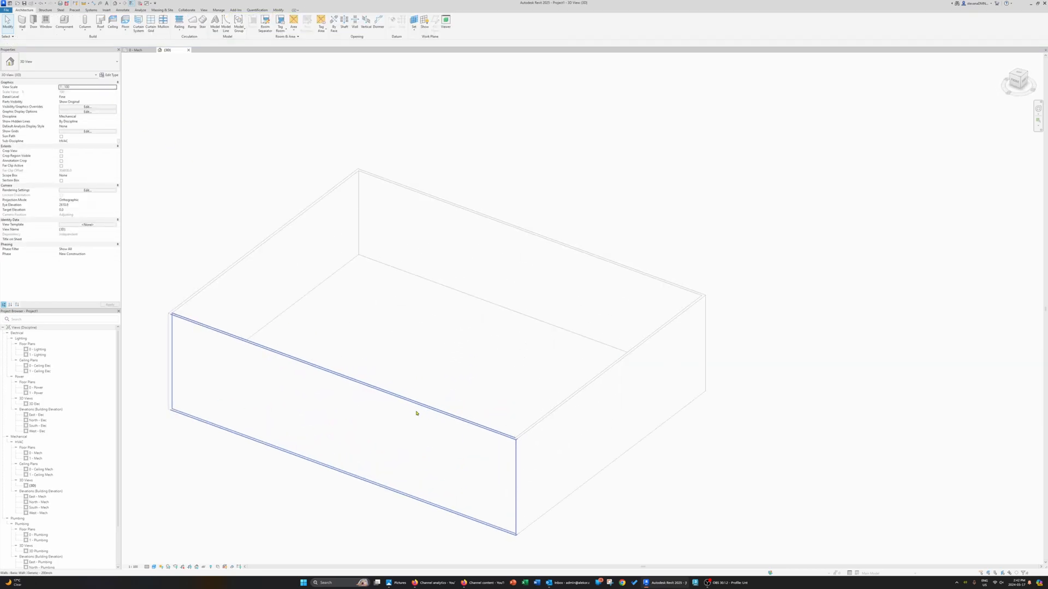
shift+middle_drag(417, 413, 693, 381)
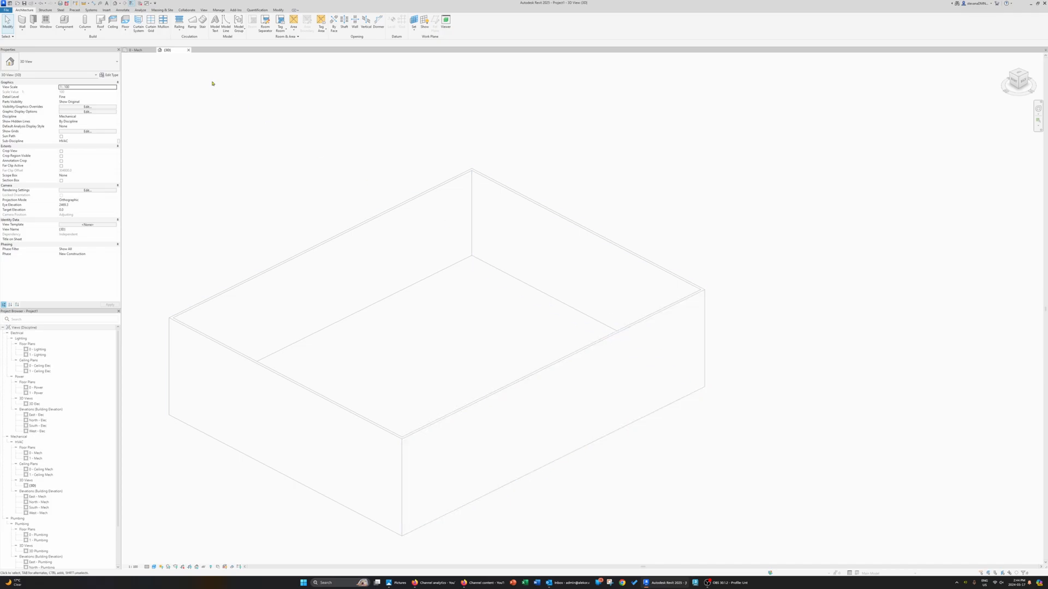
Start loading a family for a new component and go up to the main folder of the family library.
click(67, 23)
click(236, 23)
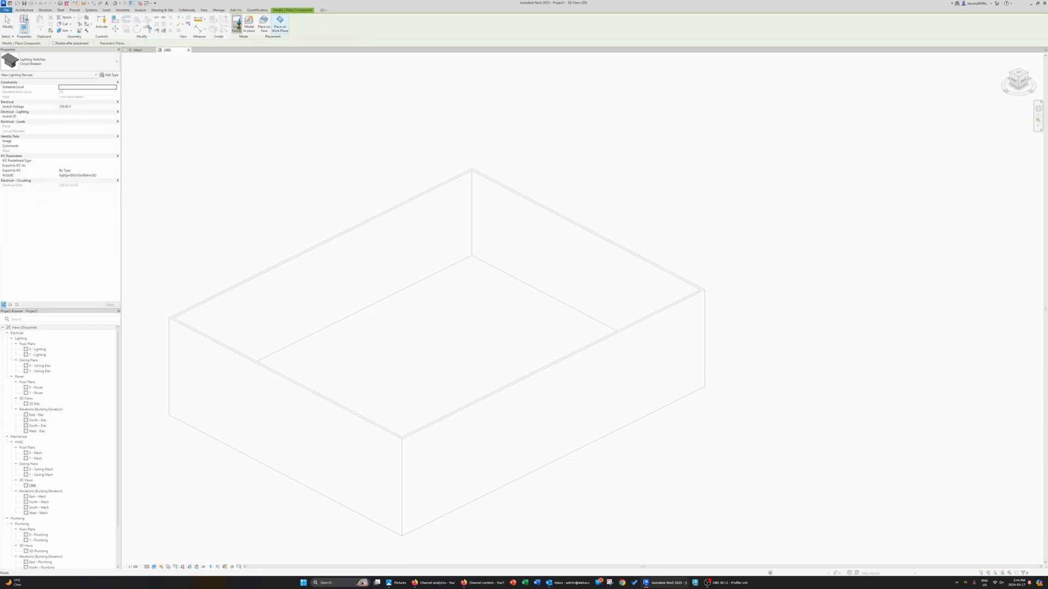
drag(817, 244, 544, 204)
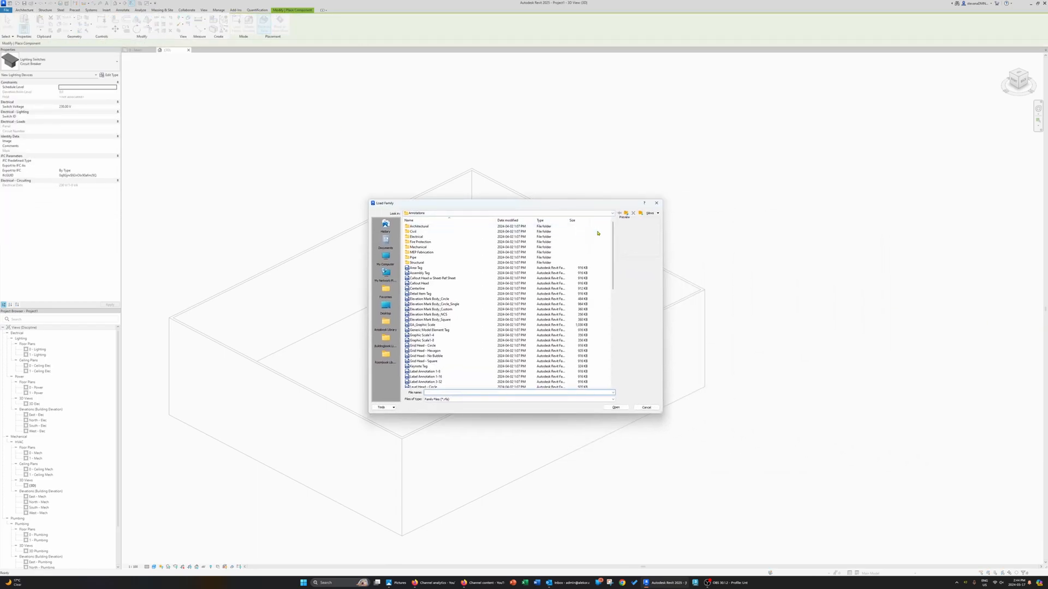
click(625, 213)
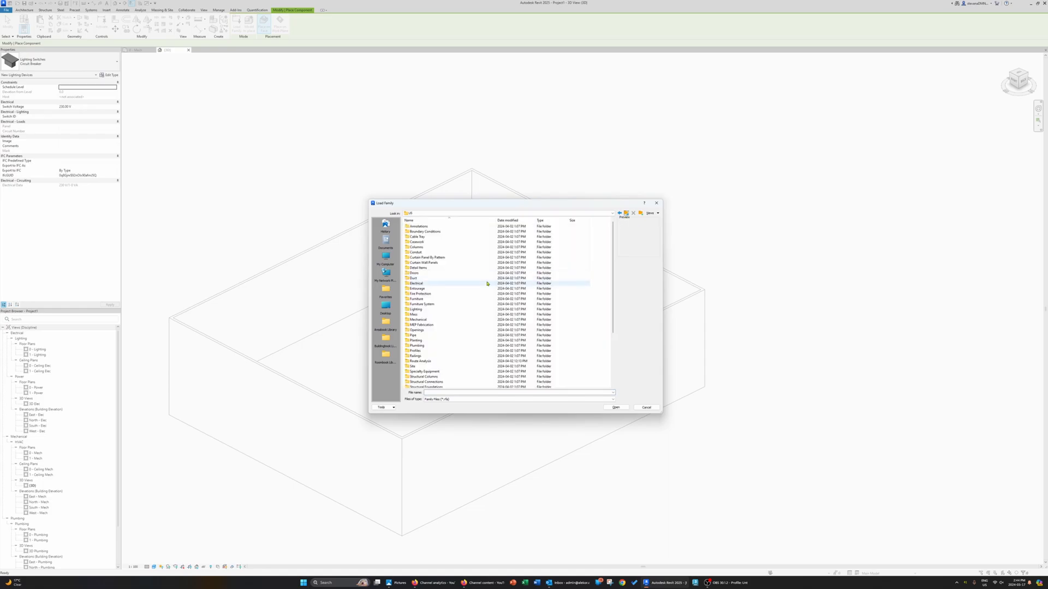
double_click(438, 321)
double_click(428, 233)
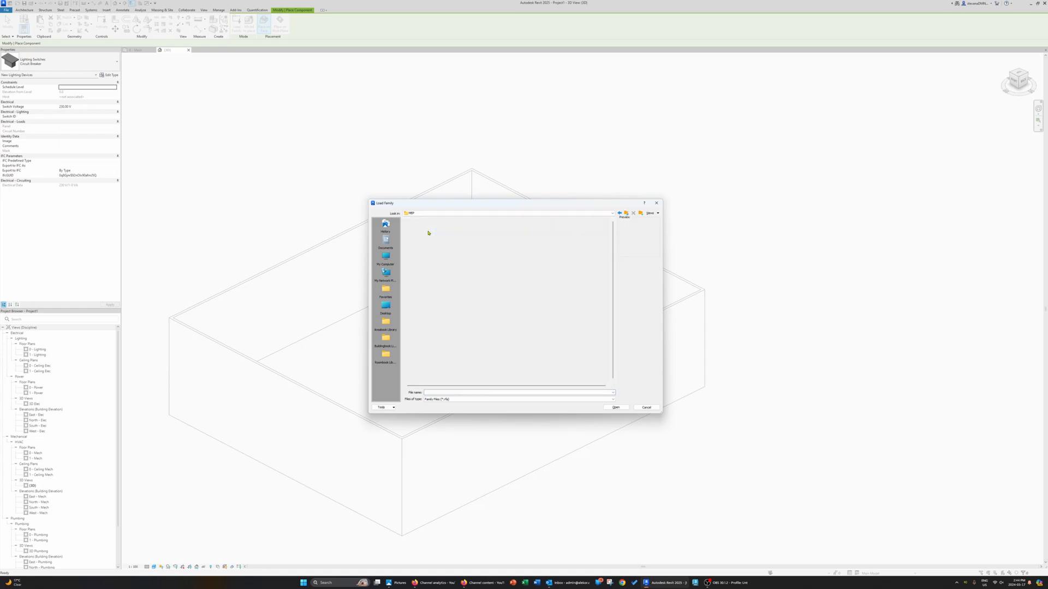
double_click(436, 247)
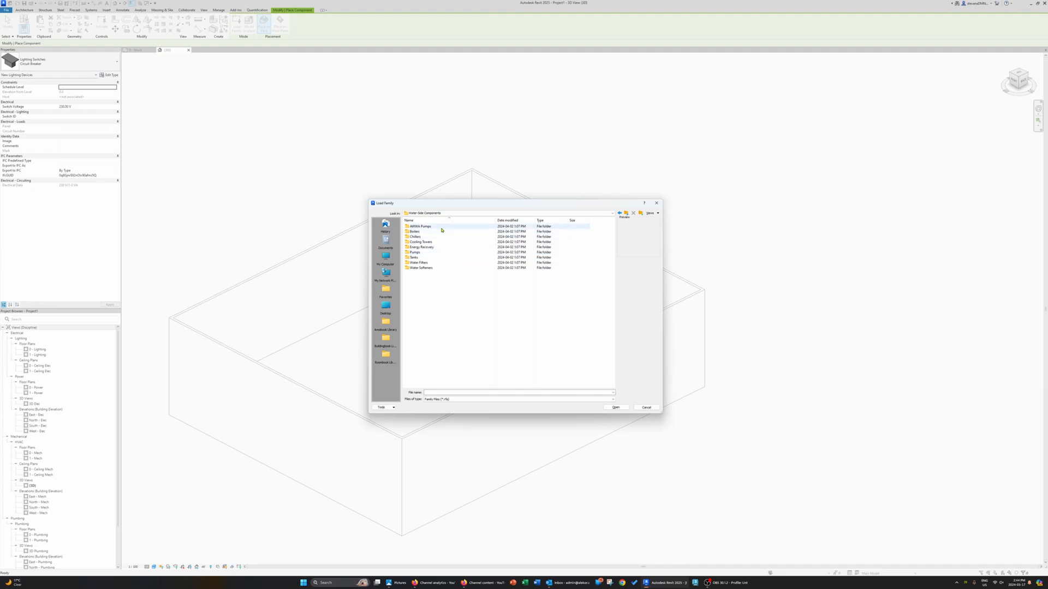
click(626, 212)
click(626, 212)
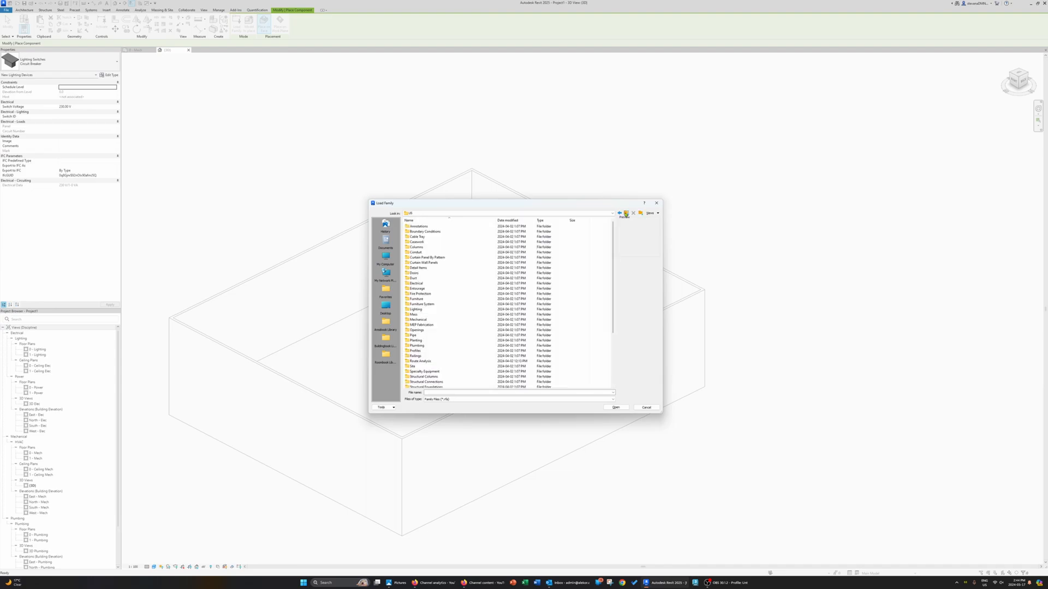
Load the Shower Stall - Corner family from the Showers folder of the library's MEP plumbing fixtures.
double_click(441, 346)
double_click(431, 233)
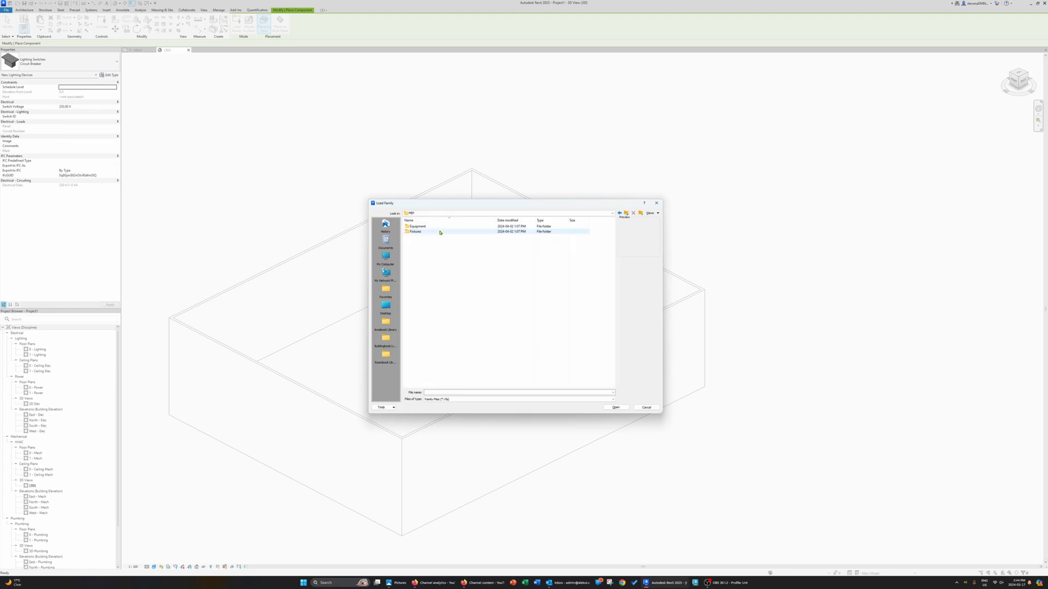
double_click(440, 234)
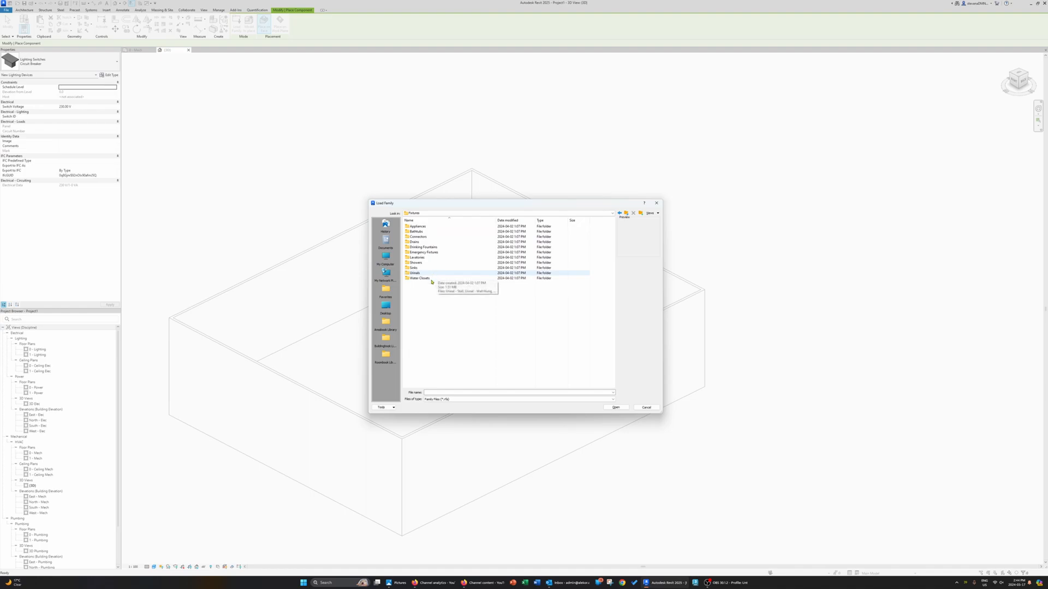
double_click(430, 262)
click(443, 237)
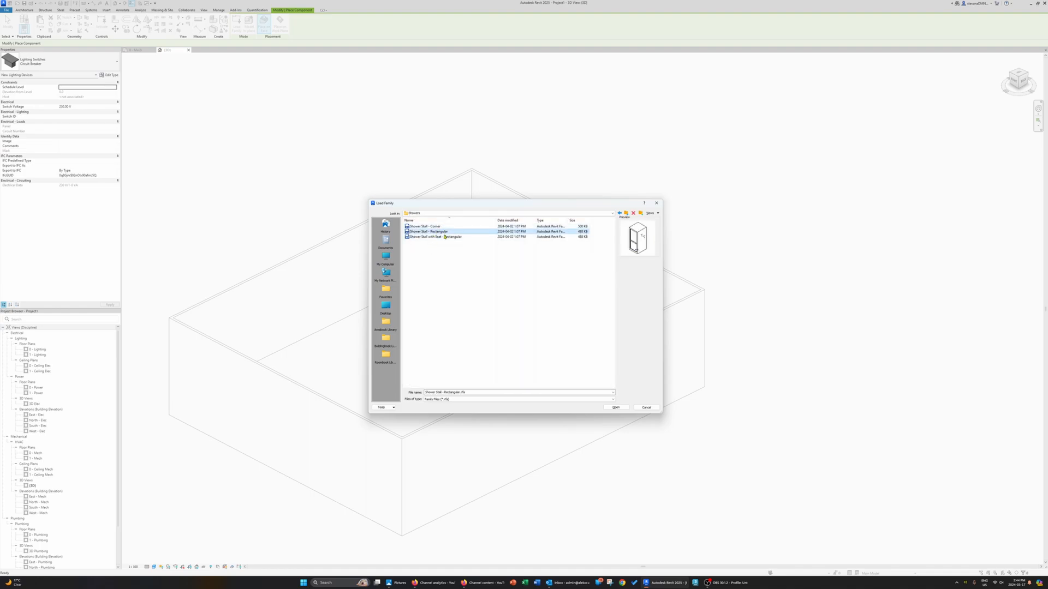
click(445, 226)
click(615, 407)
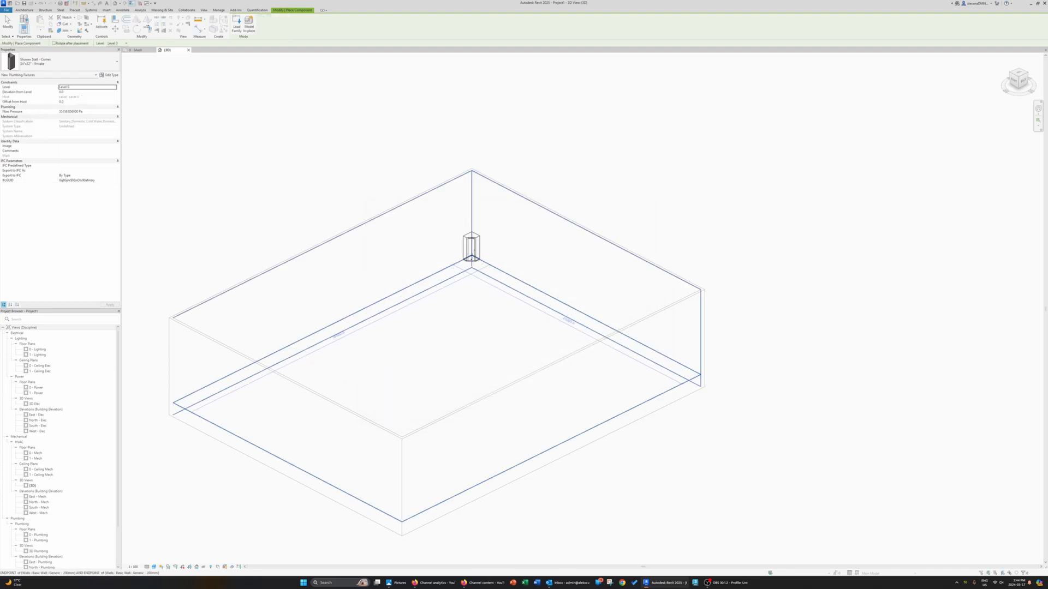
Place the corner shower stall in the far inner corner of the walls and end the placement.
click(471, 248)
key(Escape)
key(Escape)
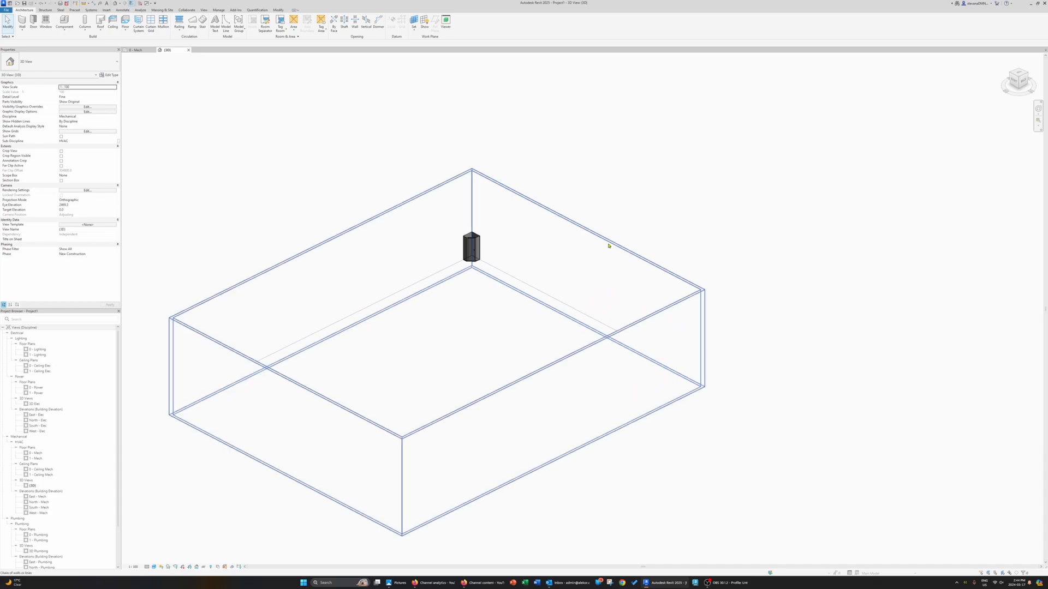
Set the unconnected height of all four connected walls to 3000.
click(608, 246)
click(99, 118)
text(30)
key(Return)
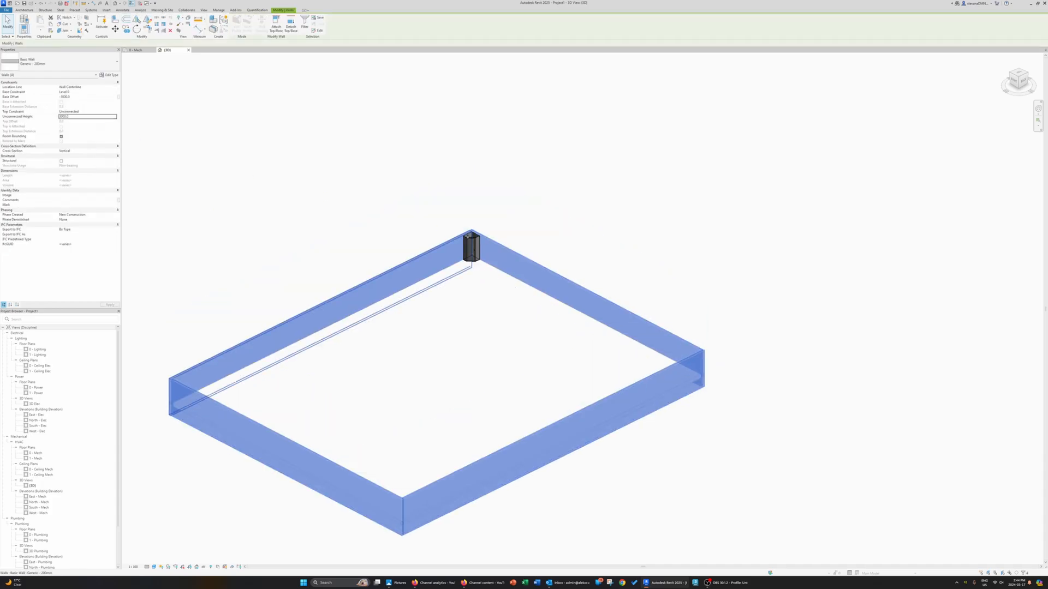
key(Escape)
Examine the pipe connectors at the base and side of the corner shower stall.
scroll(489, 260, up, 5)
middle_drag(485, 300, 602, 346)
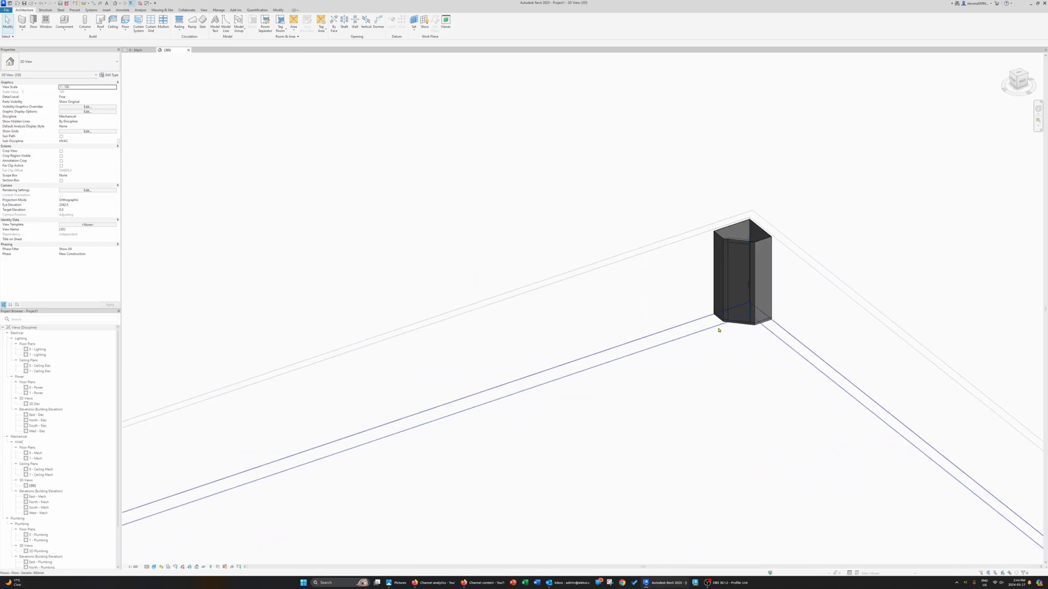
click(738, 323)
middle_drag(765, 411, 656, 419)
scroll(655, 419, up, 3)
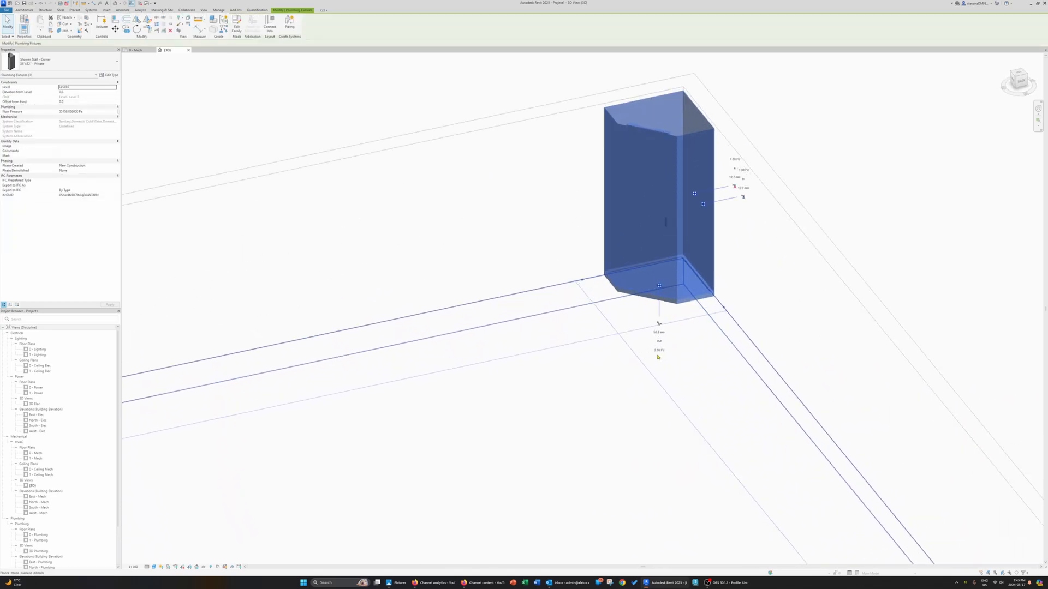
middle_drag(660, 292, 607, 342)
click(187, 121)
scroll(550, 294, down, 5)
key(Escape)
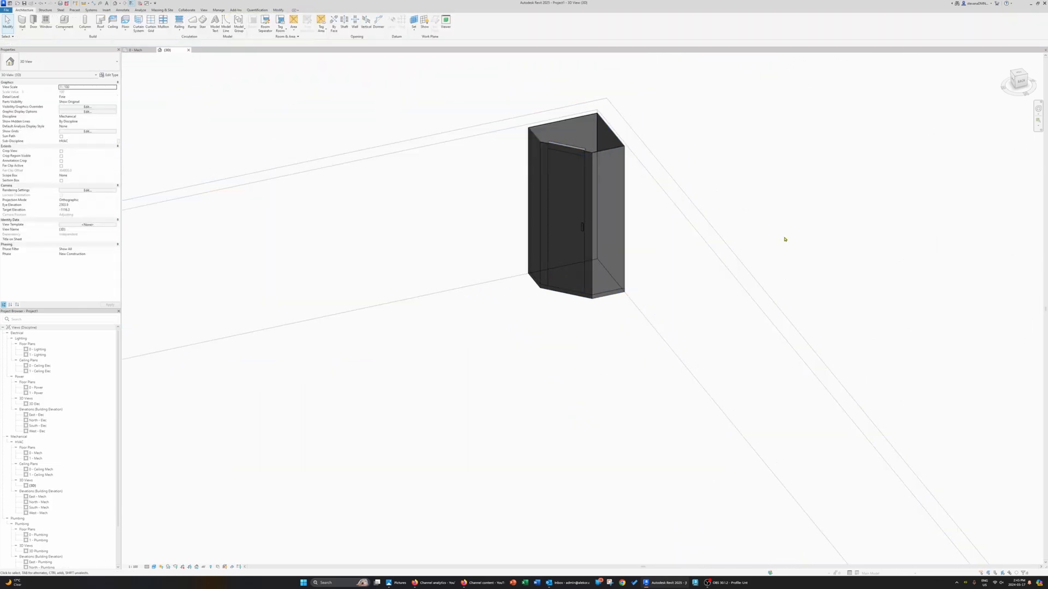
Start the Pipe command with the Standard type, check its available diameters, and leave the command.
click(45, 9)
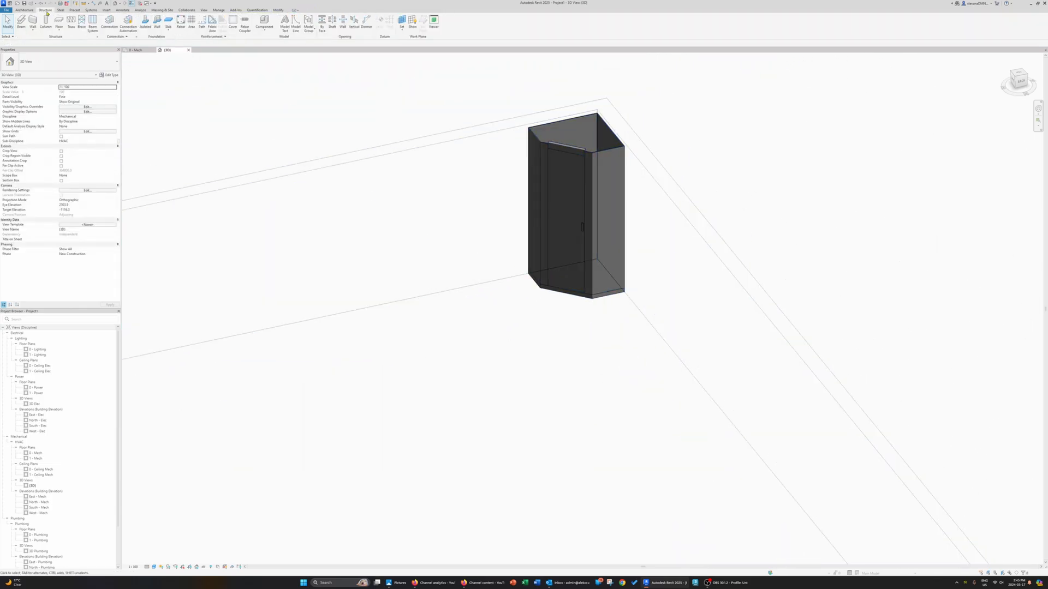
click(91, 10)
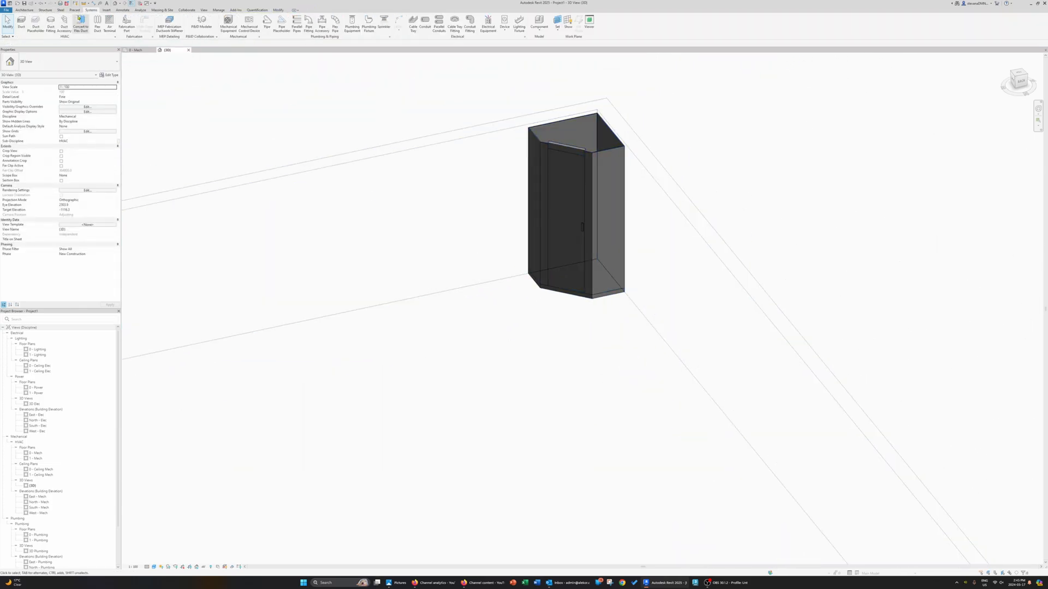
click(267, 23)
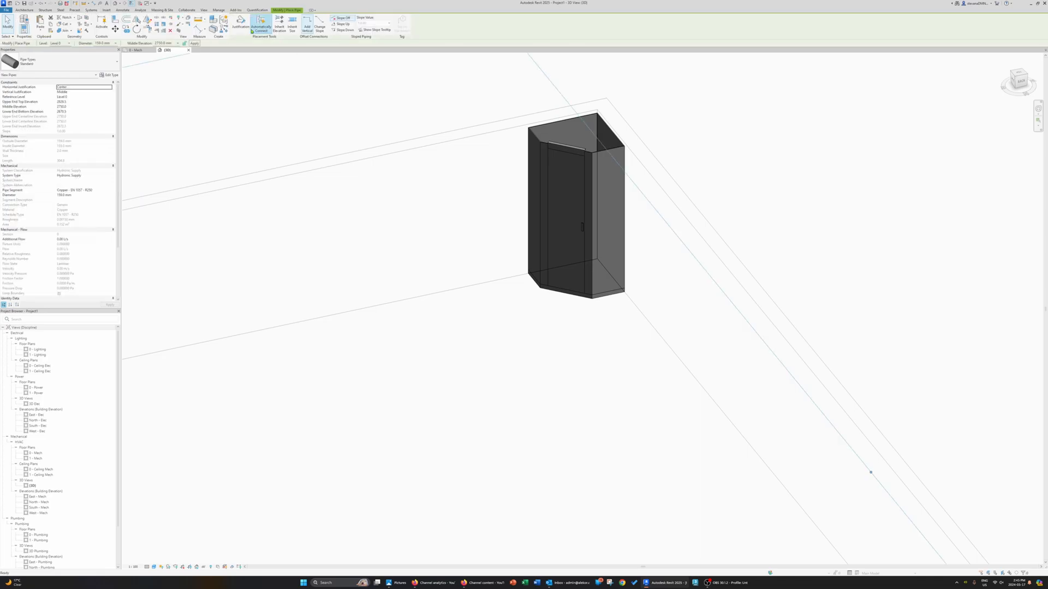
click(116, 44)
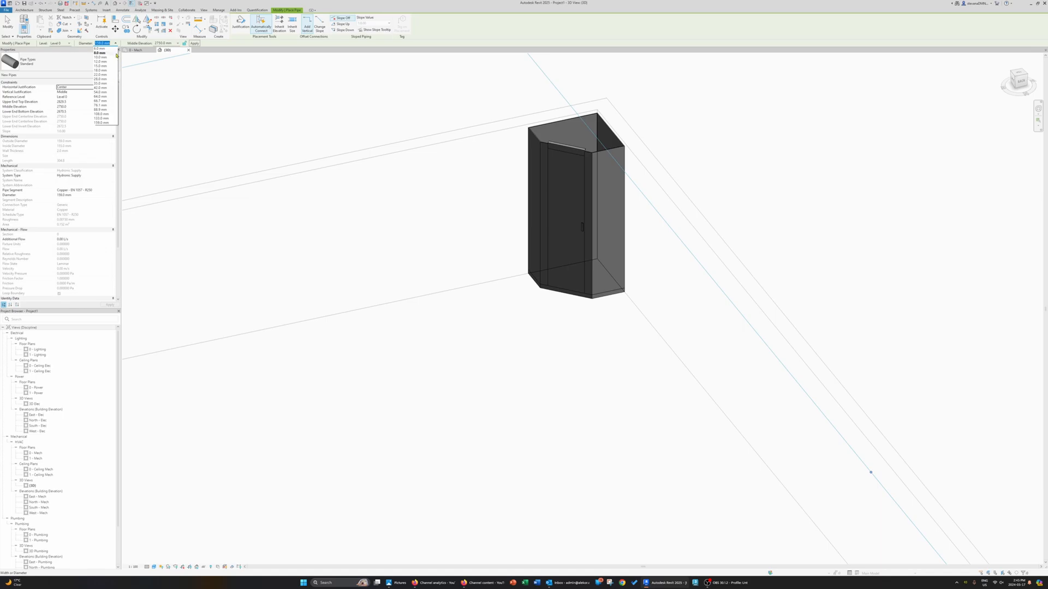
key(Escape)
key(Escape)
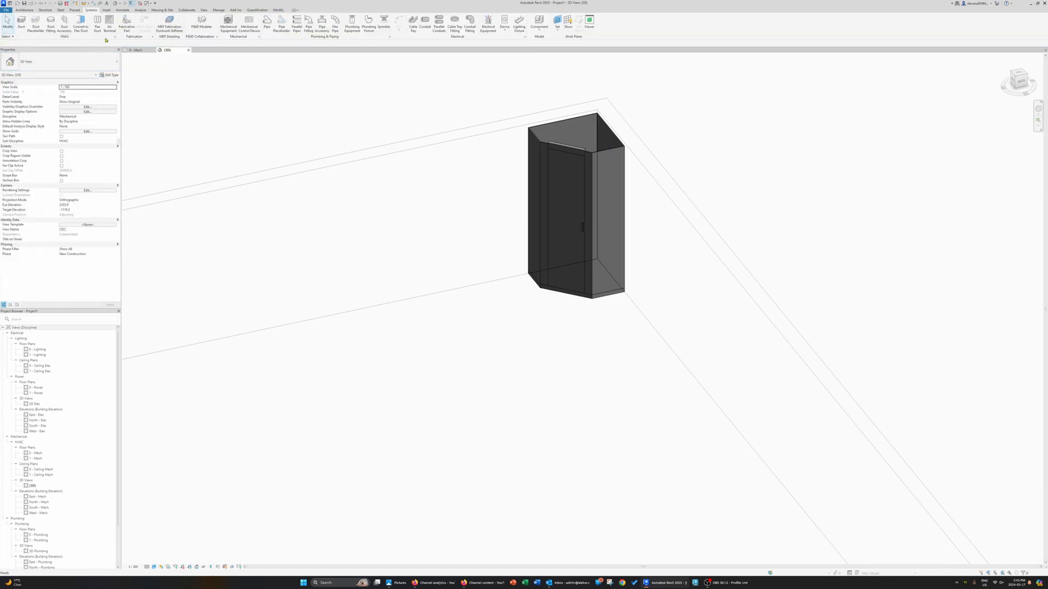
Restart the Pipe command with the Plastic pipe type and check its available diameters.
click(267, 23)
click(66, 61)
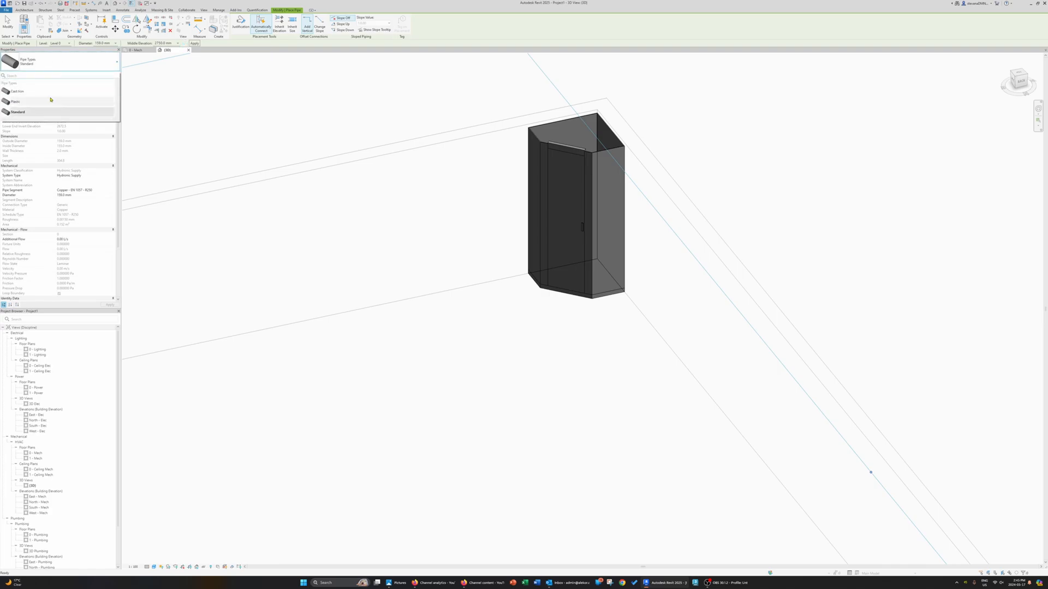
click(51, 101)
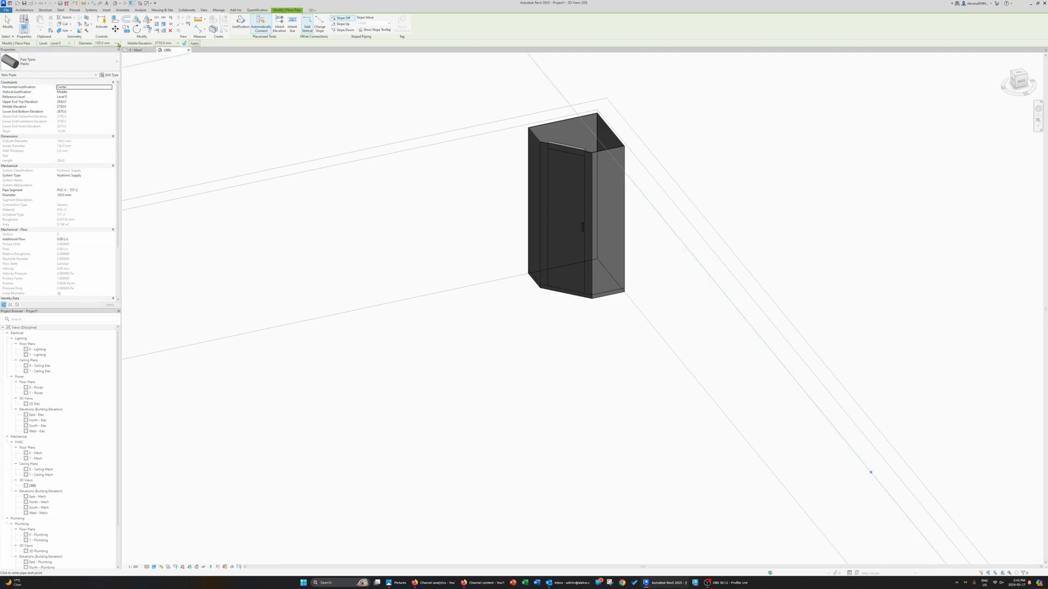
click(116, 44)
click(117, 44)
Review the routing preferences of the Plastic pipe type, then close the dialogs and leave the Pipe command.
click(108, 74)
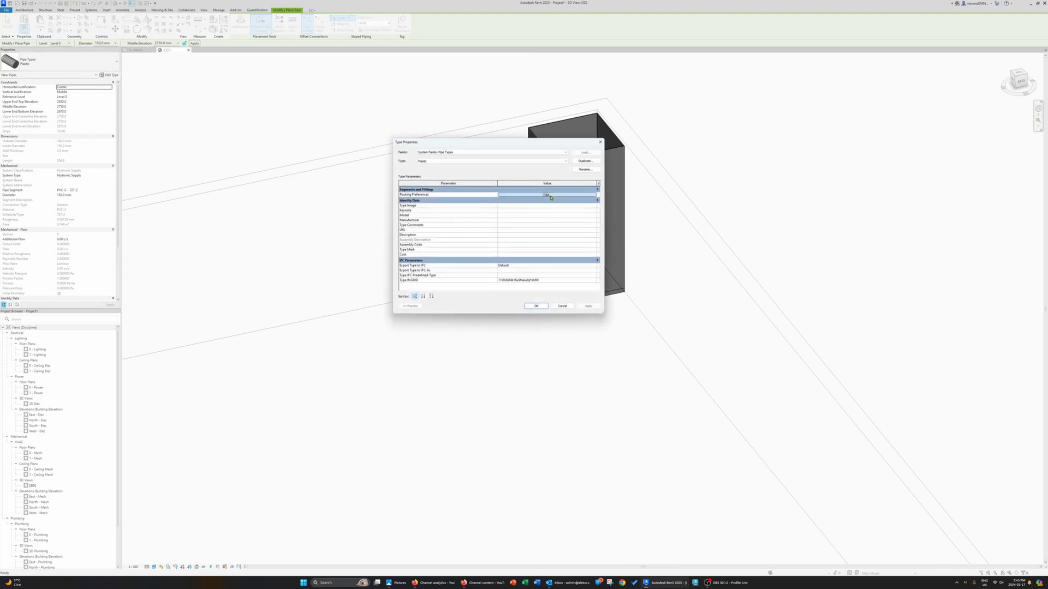
click(543, 195)
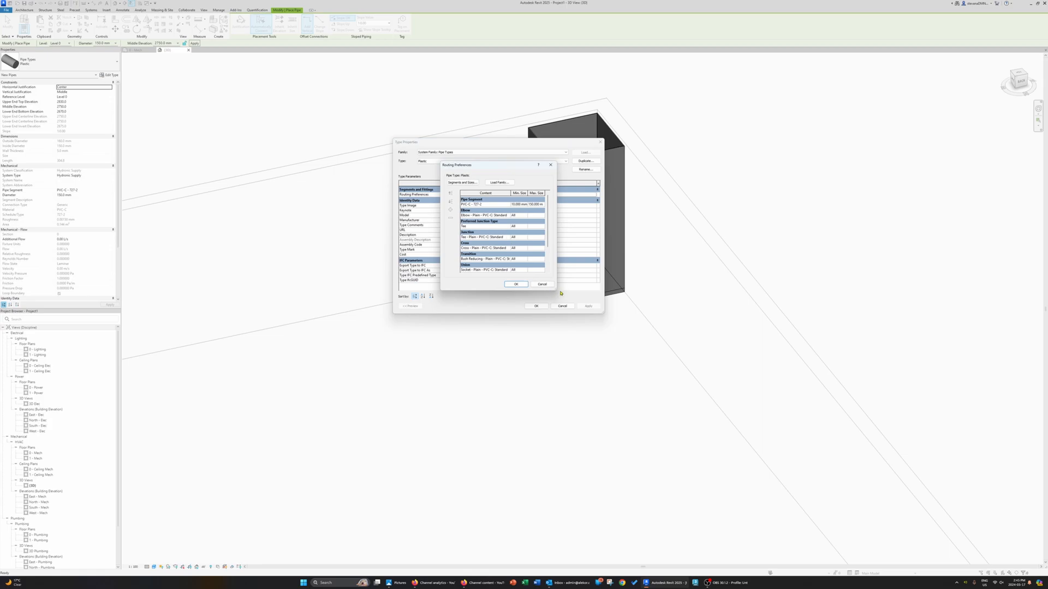
drag(556, 290, 627, 329)
click(610, 323)
key(Escape)
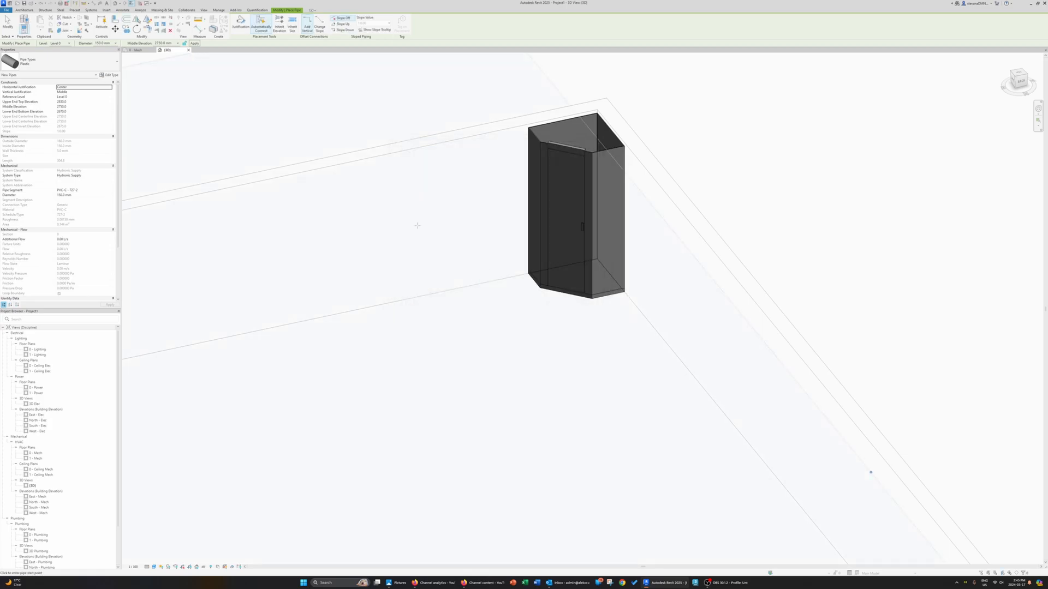
key(Escape)
Open the corner shower stall's family for editing, inspect the drain connector at its base, and close the family.
middle_drag(353, 178, 420, 194)
scroll(314, 165, down, 2)
middle_drag(589, 264, 553, 254)
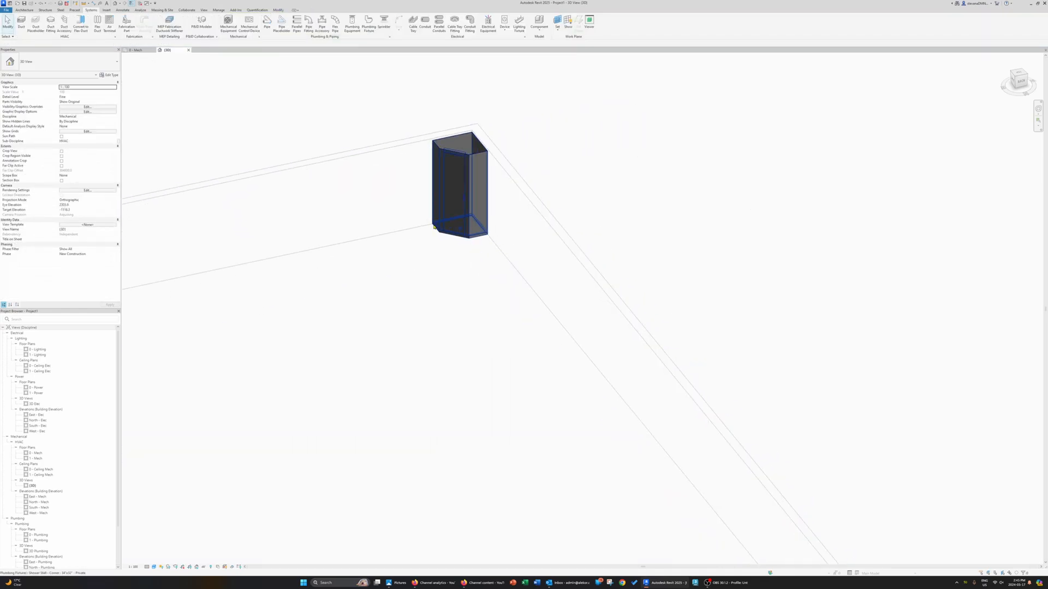
click(475, 218)
shift+middle_drag(470, 292, 467, 270)
scroll(459, 246, up, 2)
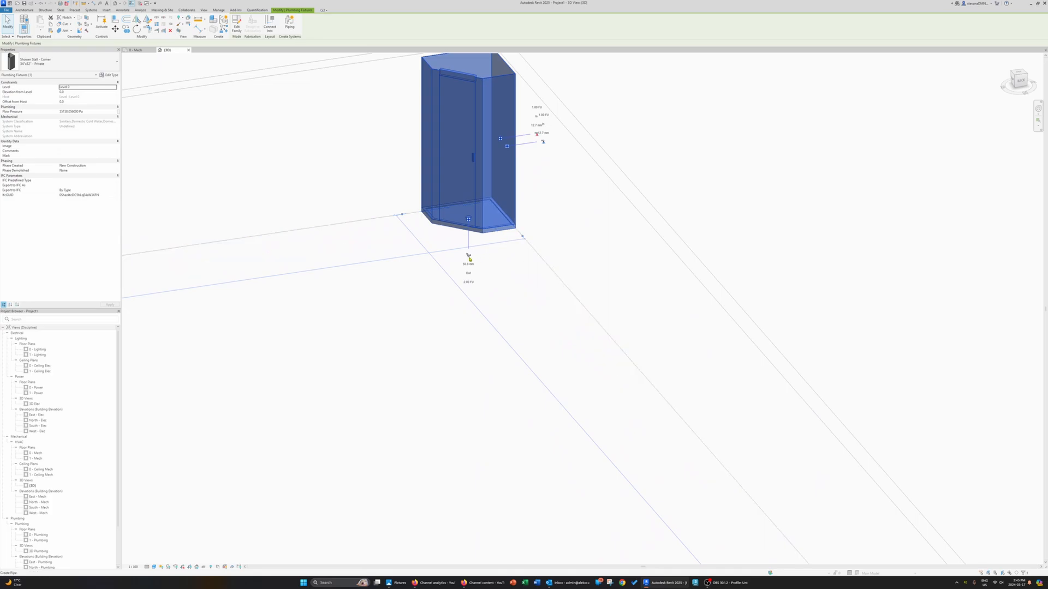
click(237, 24)
middle_drag(580, 311, 492, 234)
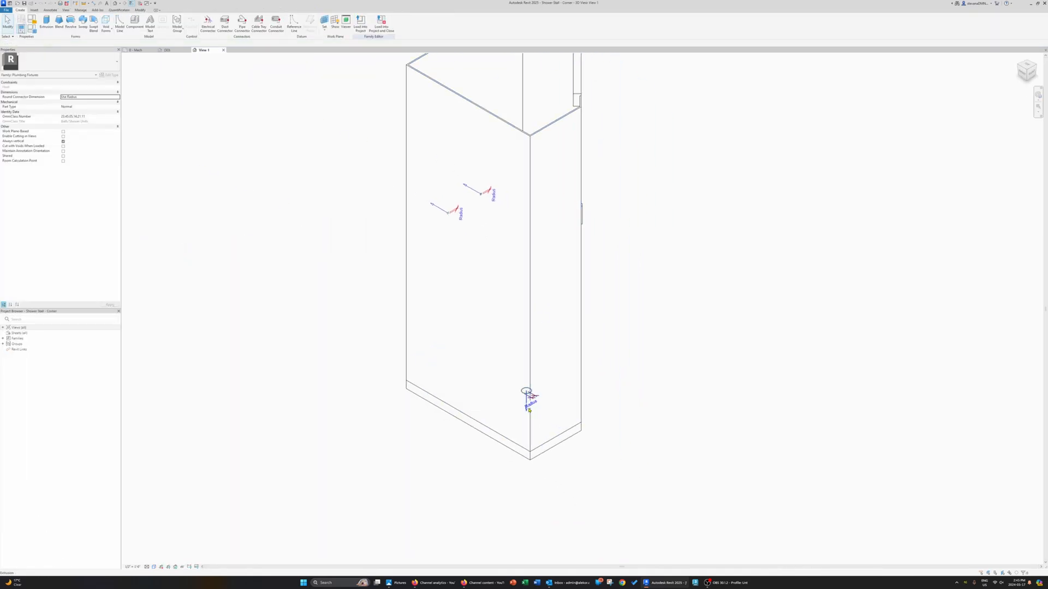
click(526, 391)
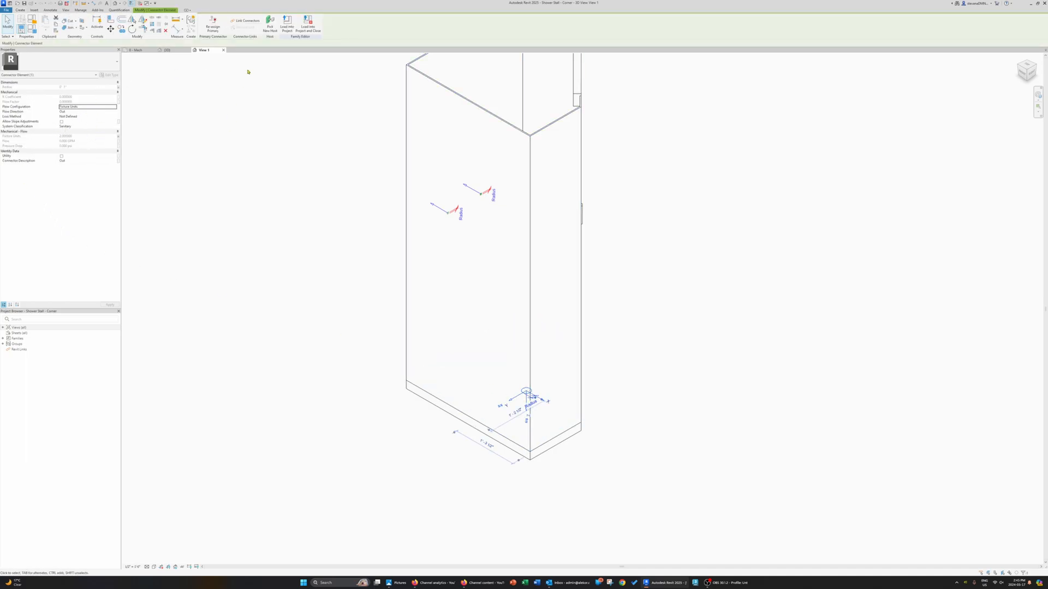
key(Escape)
click(222, 50)
click(536, 295)
Delete the corner shower stall from the walled room.
scroll(469, 228, down, 3)
click(468, 227)
key(Delete)
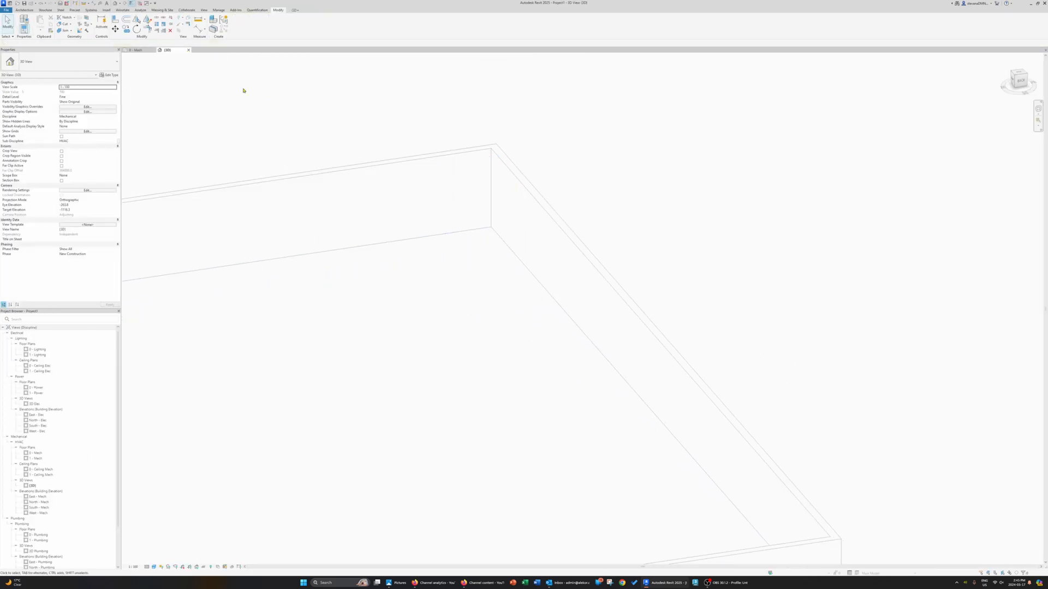
click(188, 50)
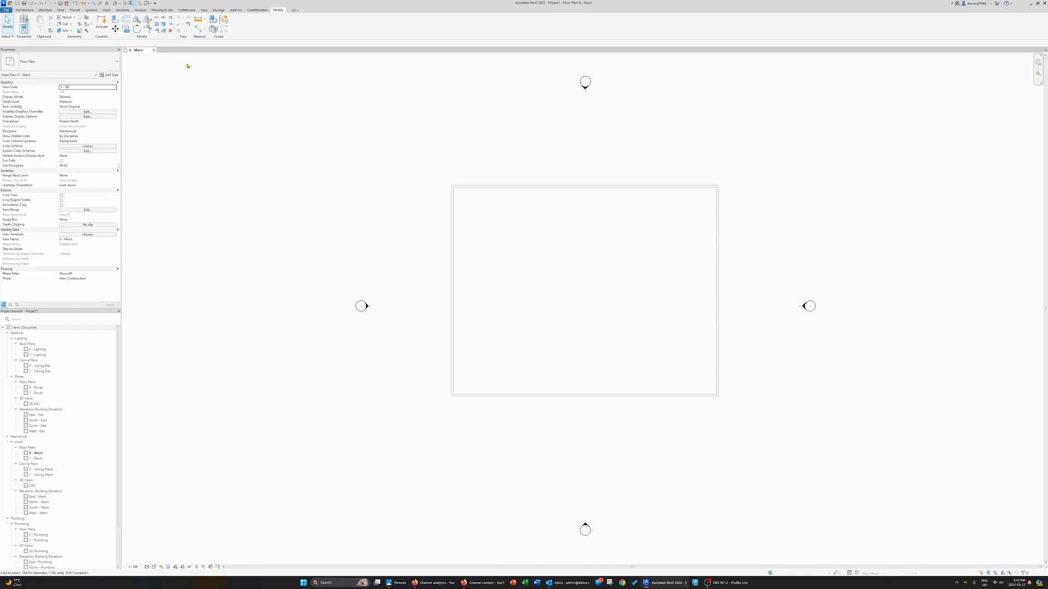
click(116, 5)
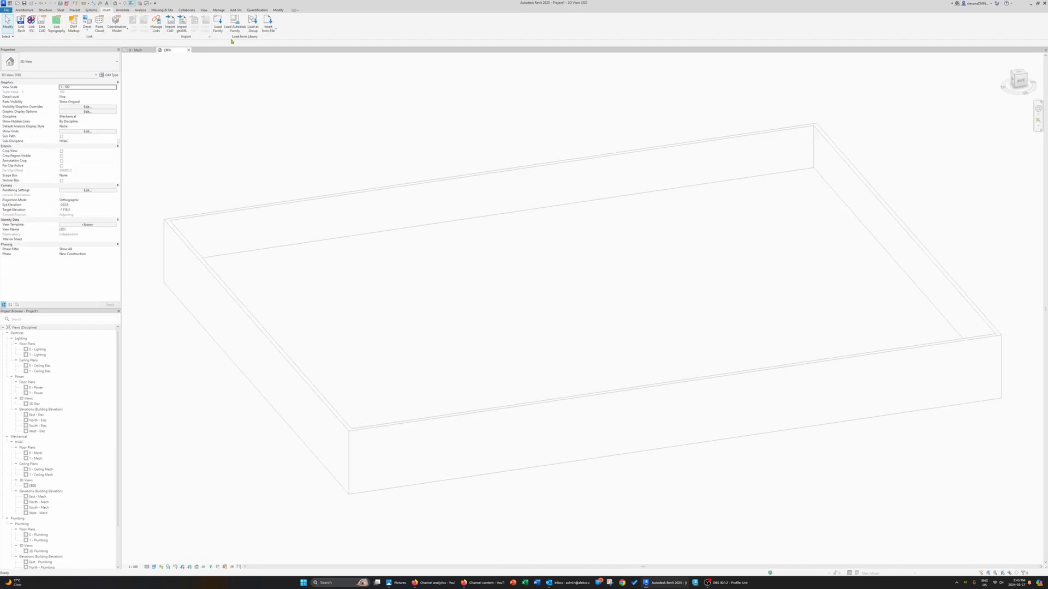
click(218, 23)
click(613, 212)
scroll(502, 235, up, 1)
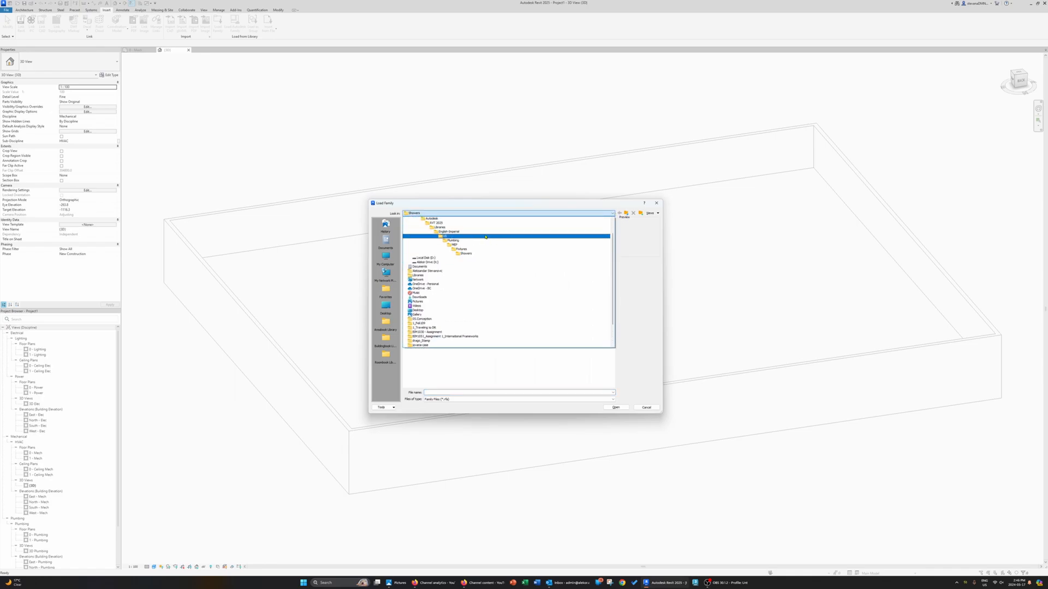
click(485, 237)
key(Escape)
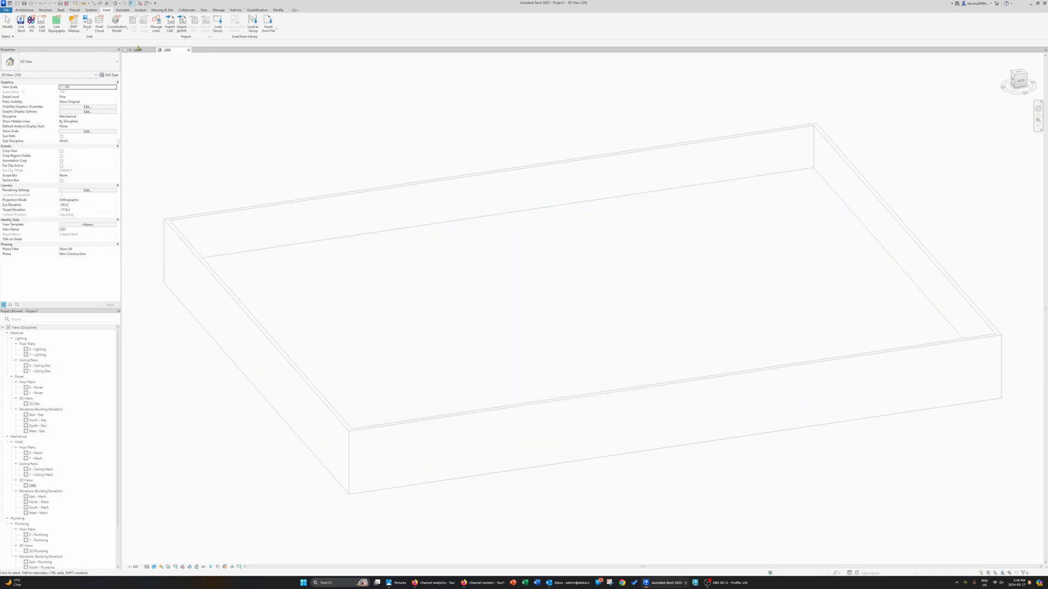
Close the remaining views and the project without saving the changes.
click(188, 50)
click(153, 50)
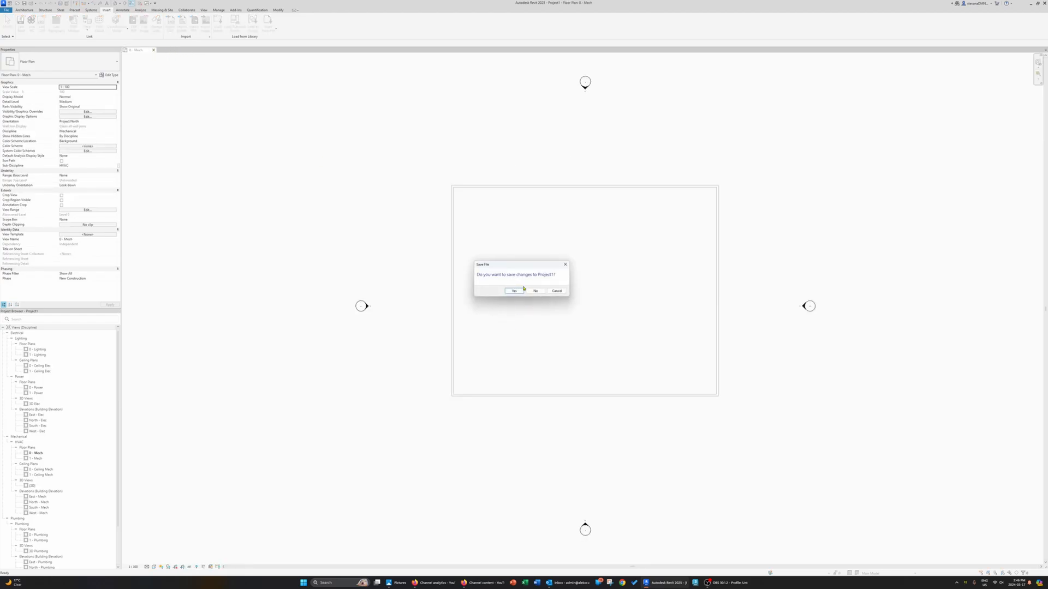
click(535, 290)
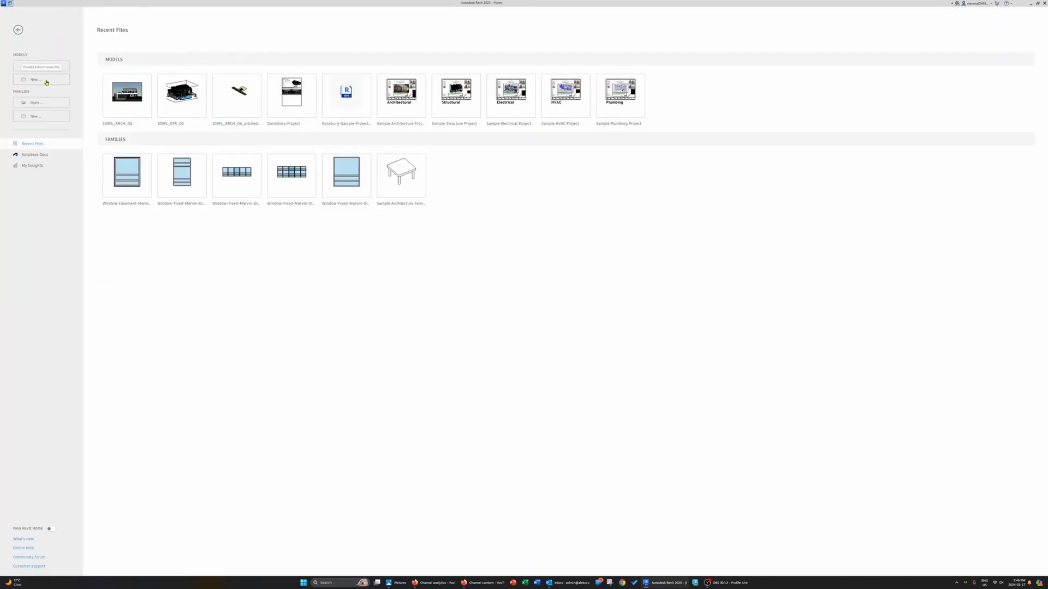
Create a new project from the Plumbing-Default_Metric template in the English templates folder.
click(46, 81)
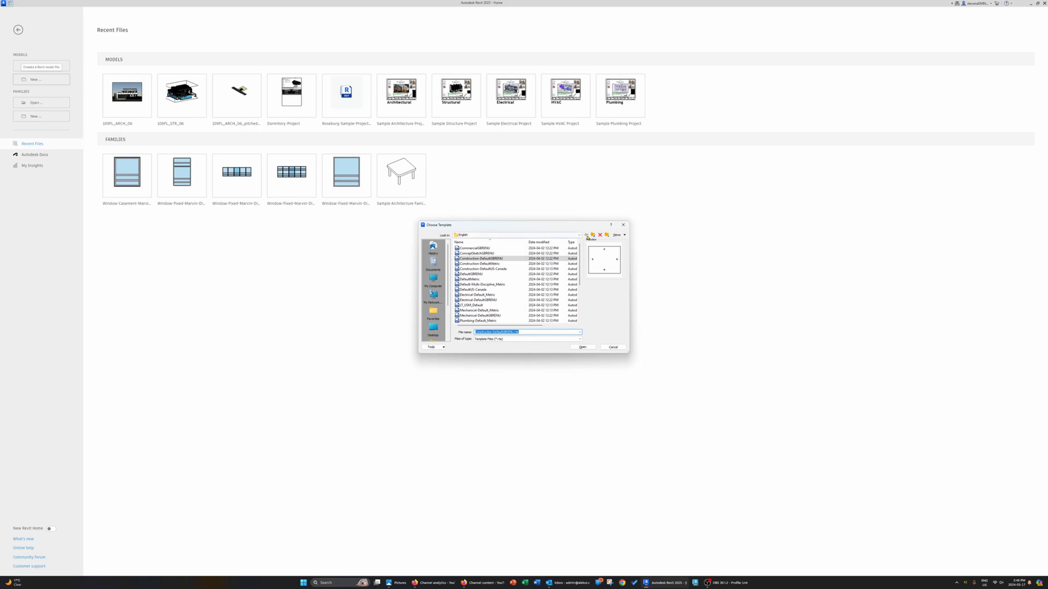
click(579, 235)
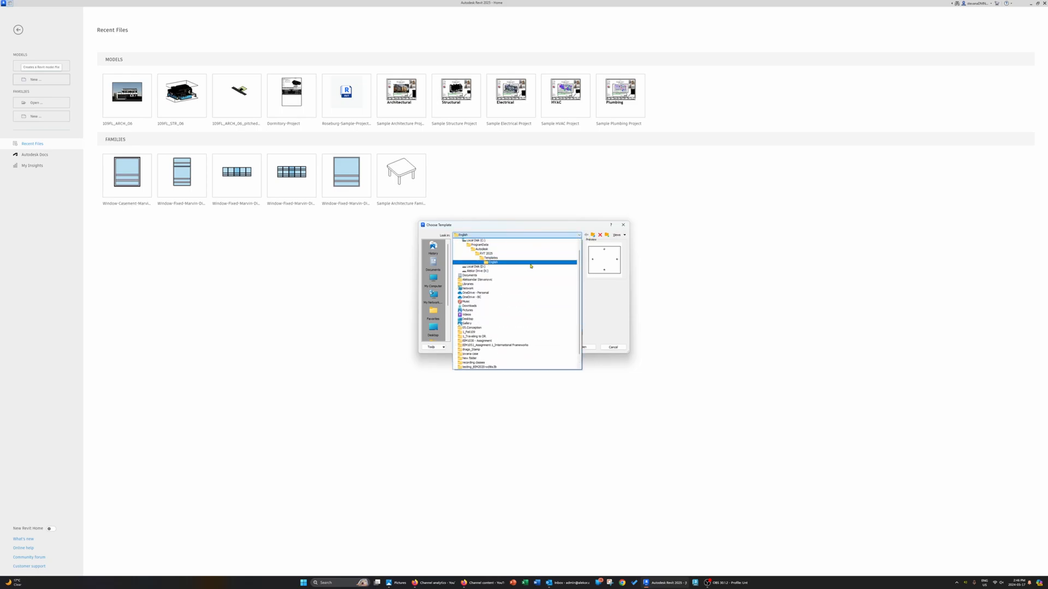
click(532, 267)
scroll(484, 306, down, 1)
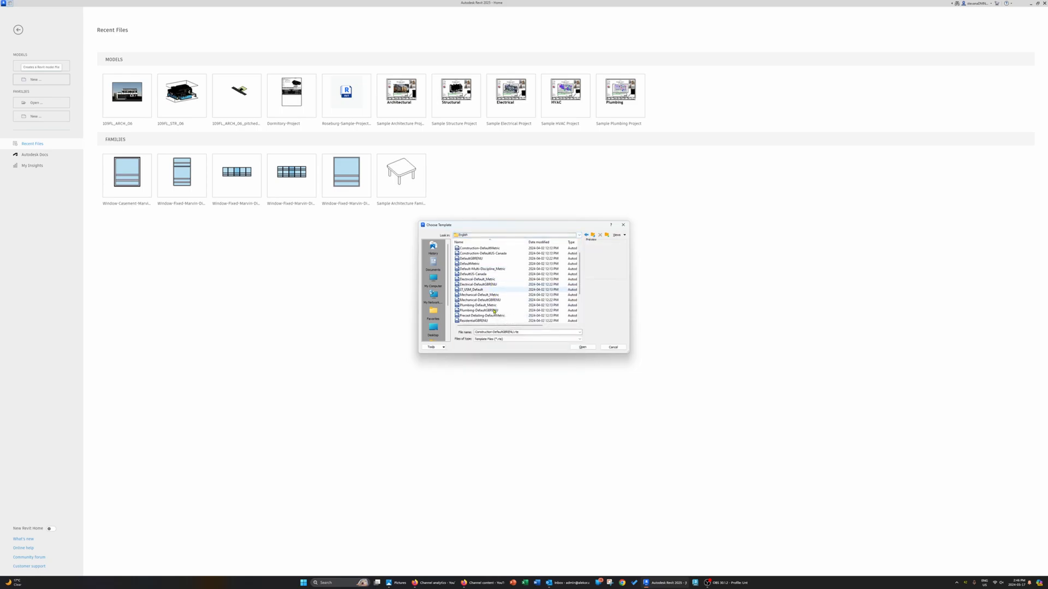
click(478, 305)
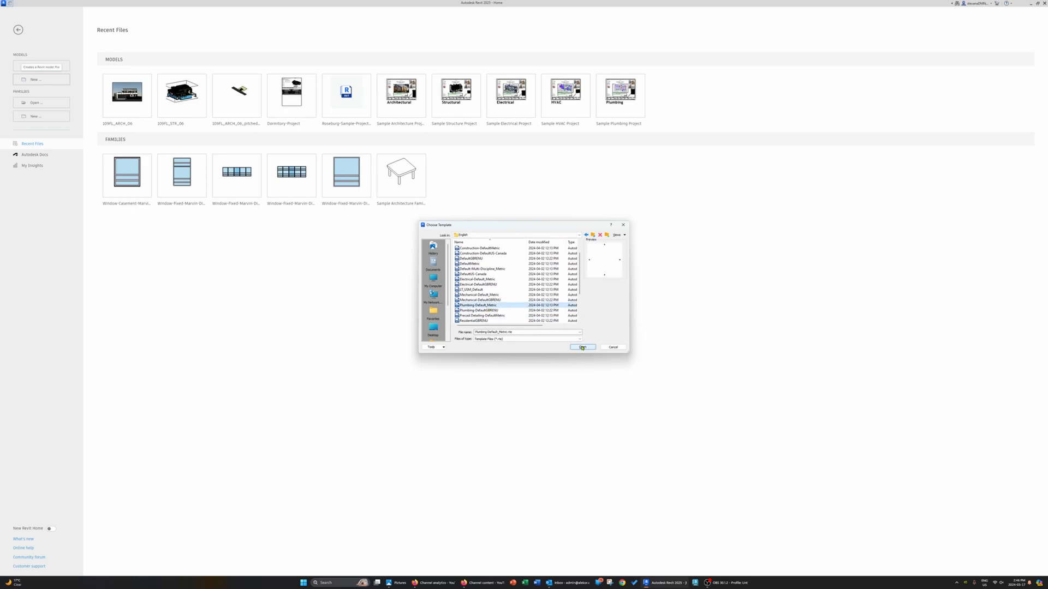
click(583, 347)
click(500, 309)
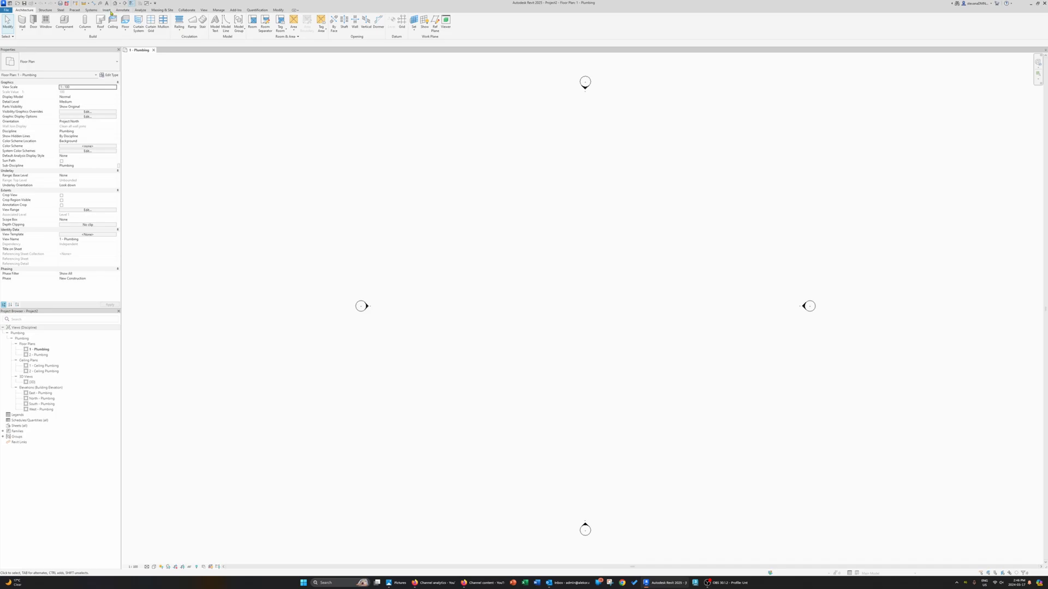
Start loading a family and browse the English library's Plumbing folder to the MEP Fixtures folder.
click(108, 10)
click(217, 25)
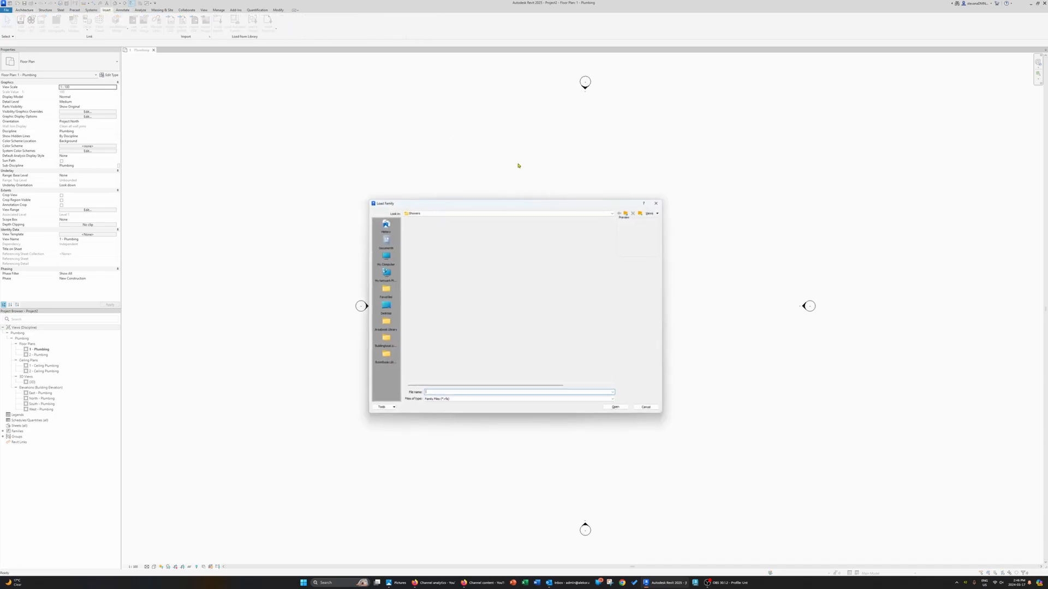
click(612, 213)
scroll(477, 262, up, 2)
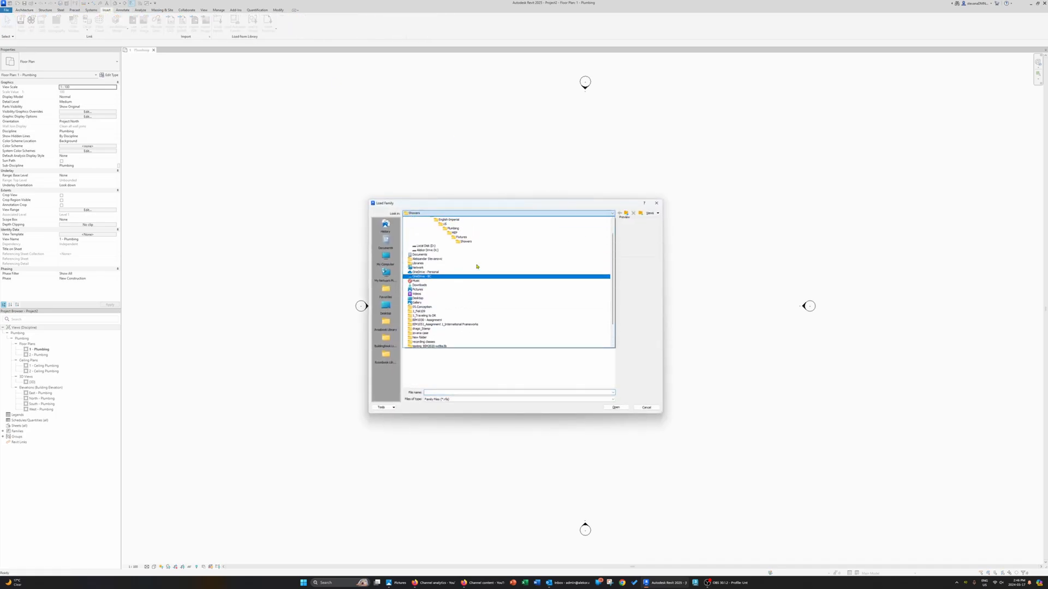
click(458, 242)
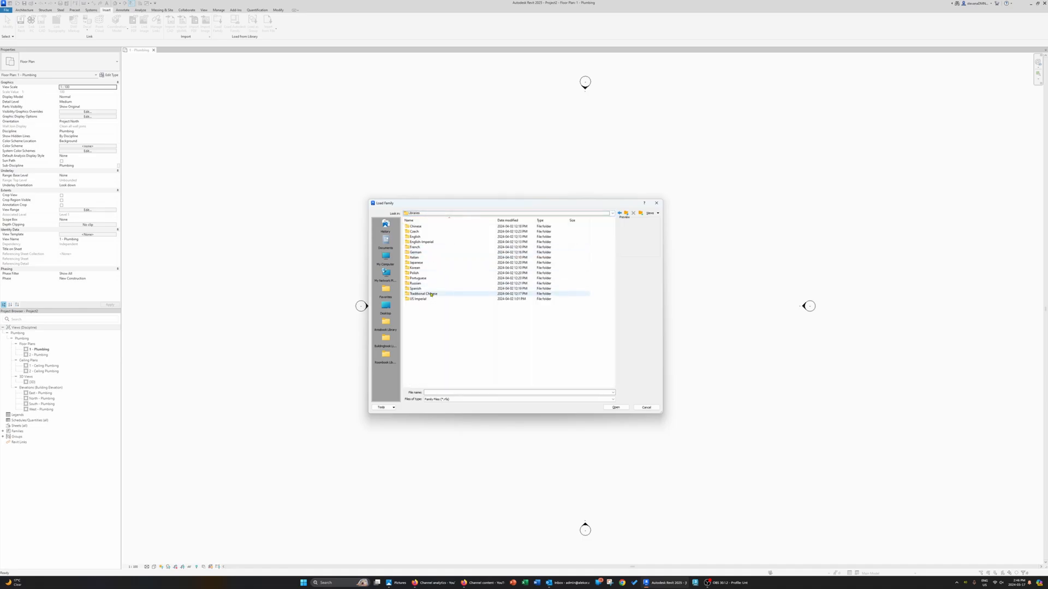
double_click(431, 238)
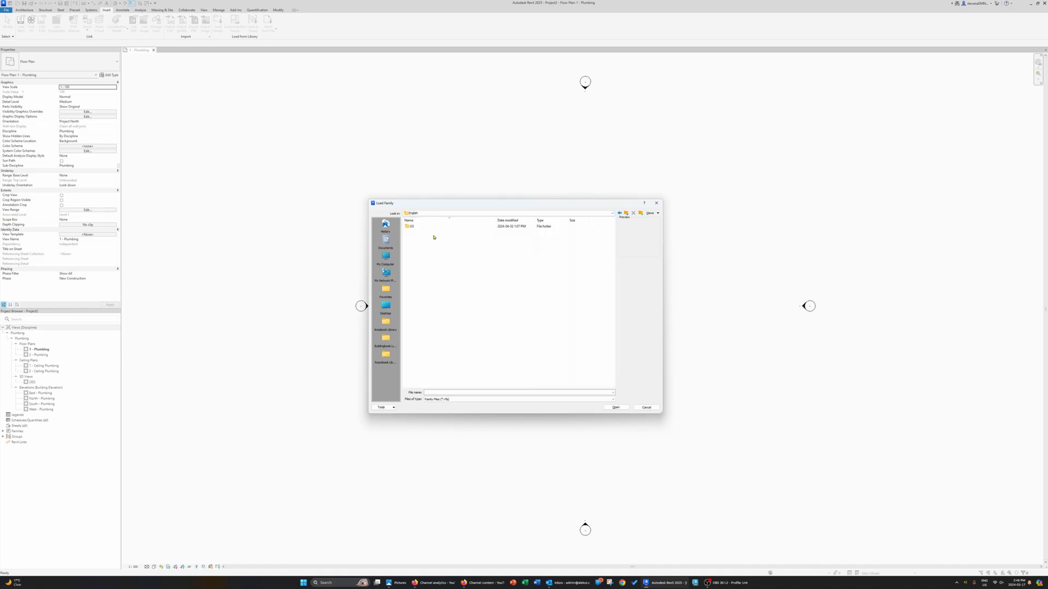
double_click(432, 227)
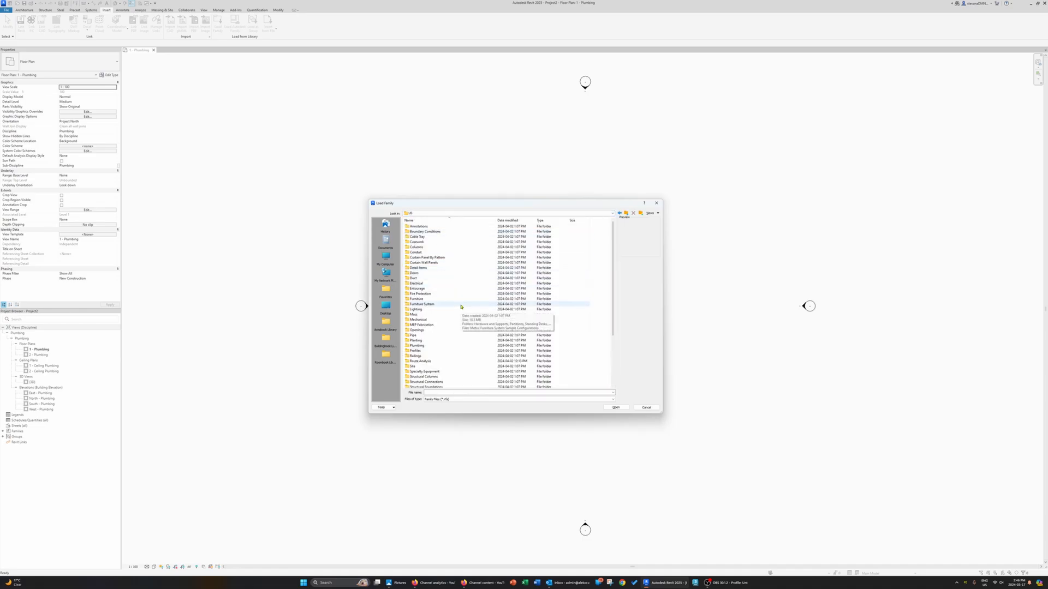
double_click(453, 346)
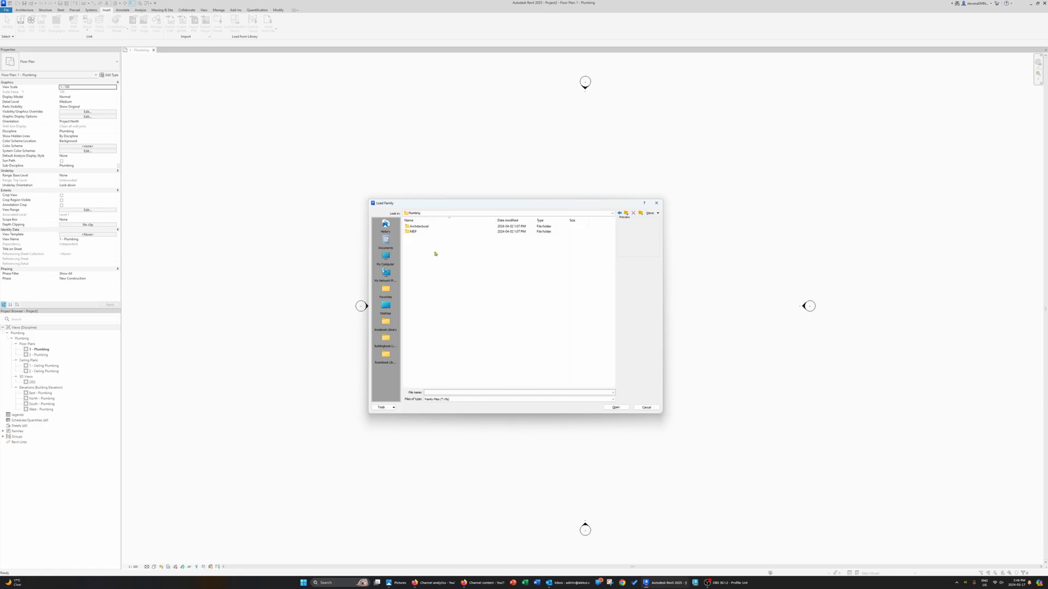
double_click(430, 232)
double_click(431, 234)
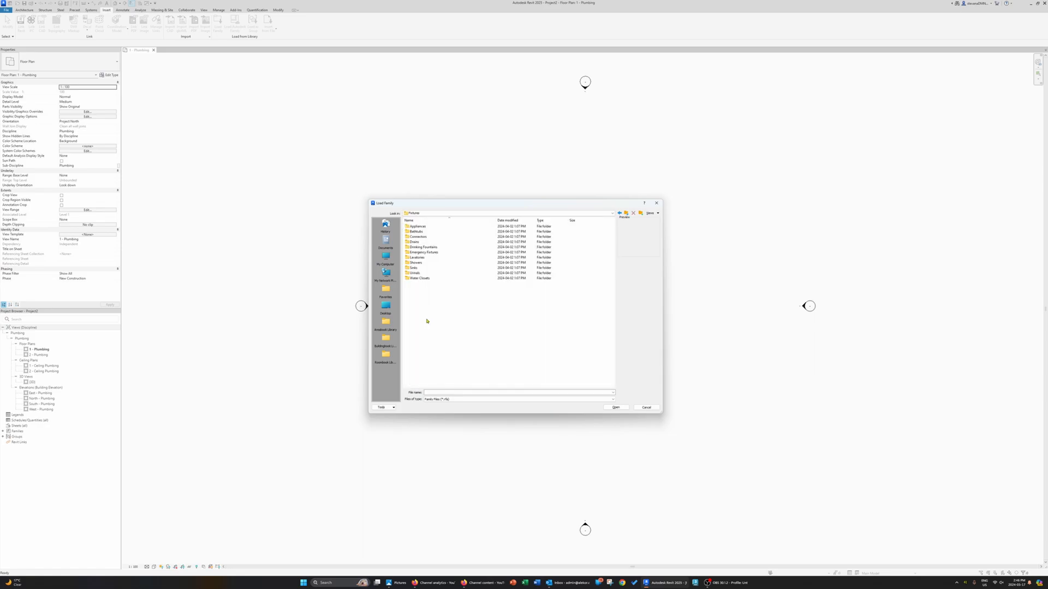
Load the M_Shower Stall - Corner family from the library's Showers folder.
double_click(423, 278)
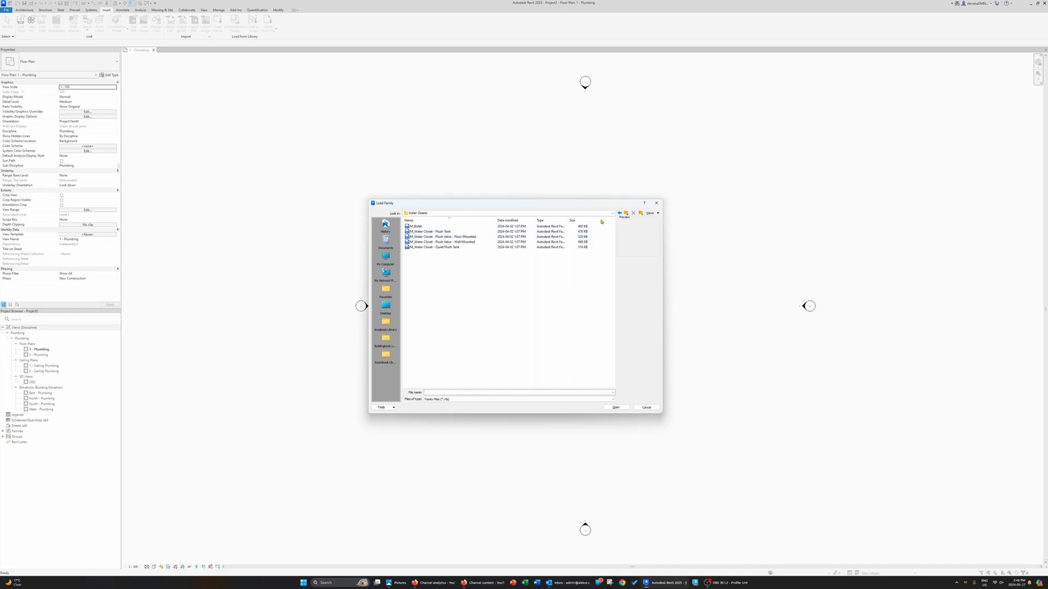
click(626, 213)
double_click(428, 265)
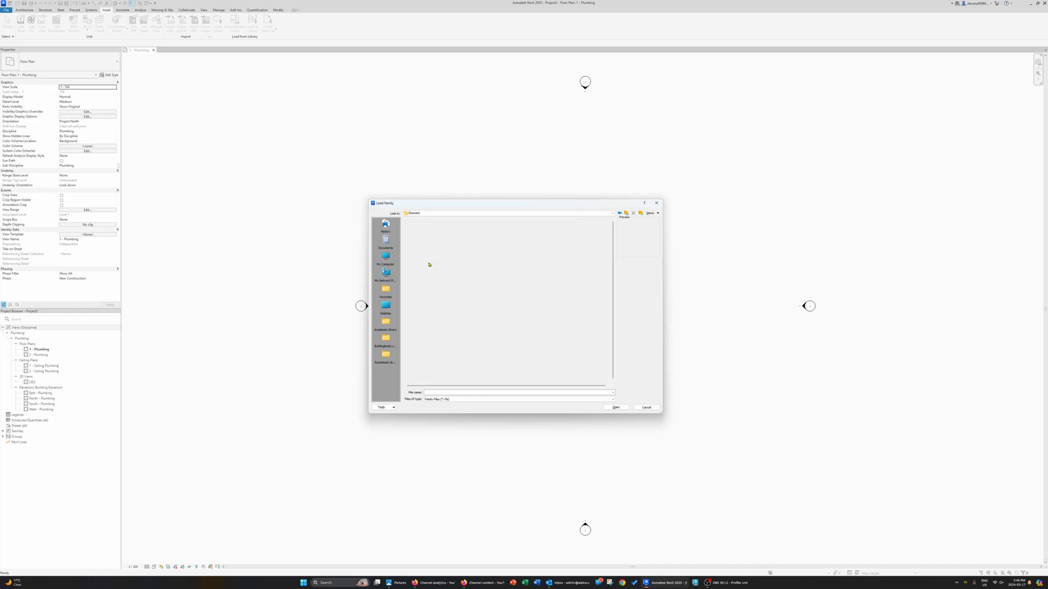
click(429, 226)
click(616, 407)
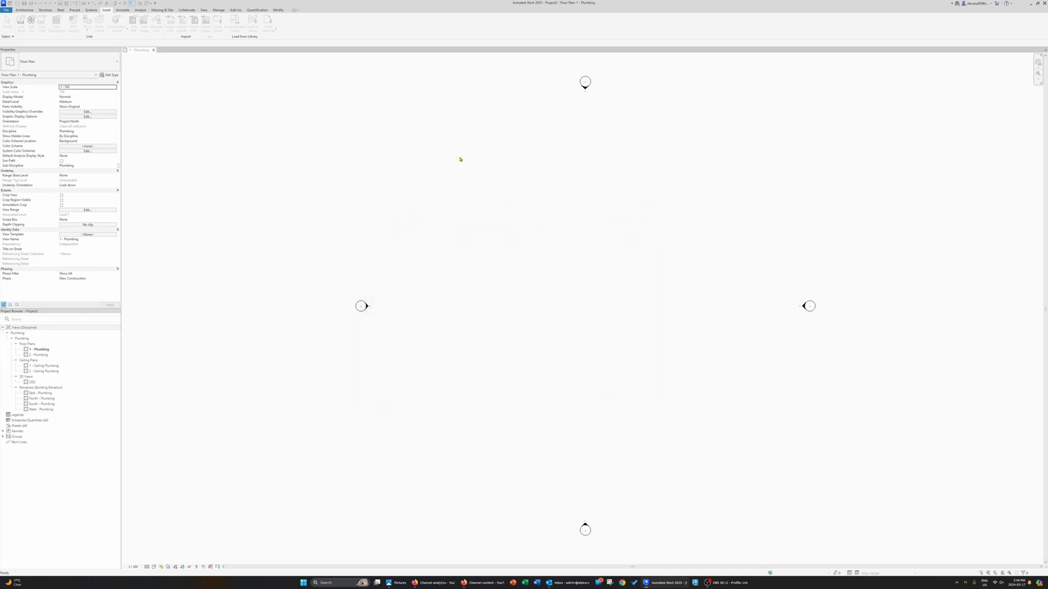
Load the M_Sink - Mop family from the Sinks folder, overwriting the existing version and its parameter values.
click(218, 23)
click(626, 214)
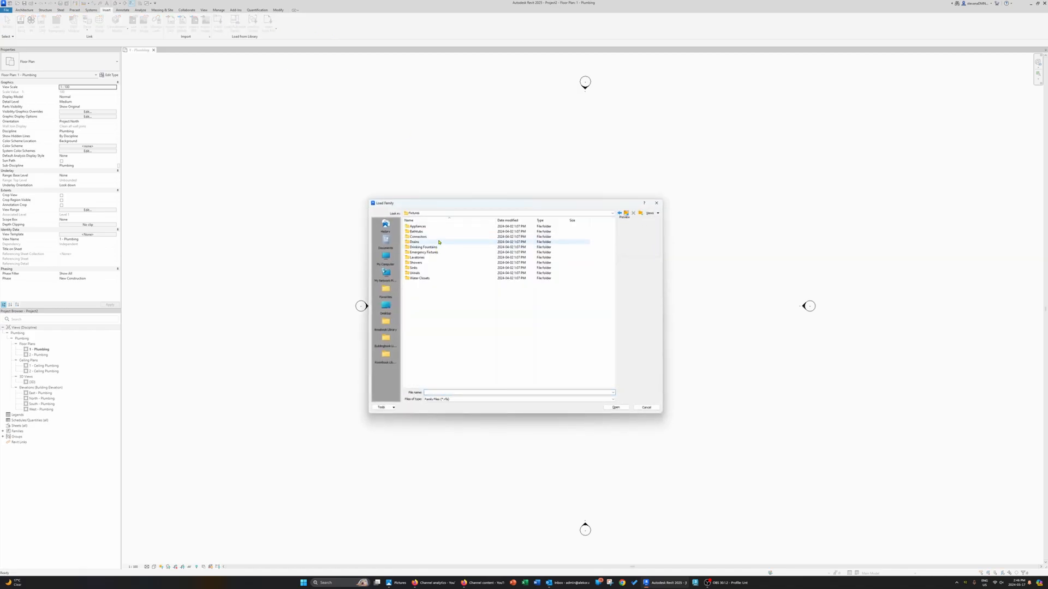
click(433, 271)
double_click(433, 267)
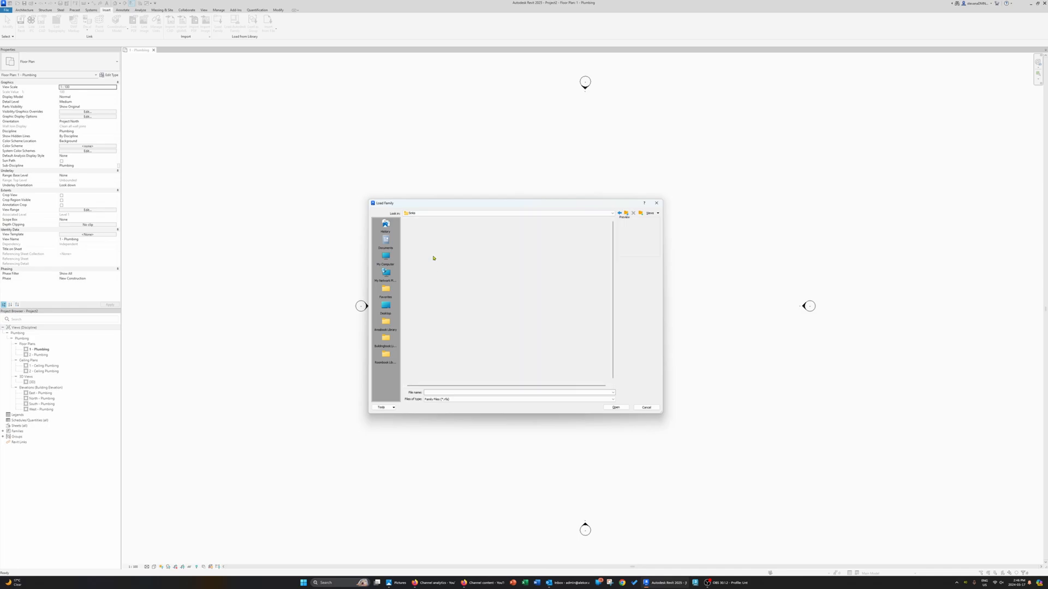
key(Down)
key(Down)
key(Down)
key(Up)
key(Up)
key(Up)
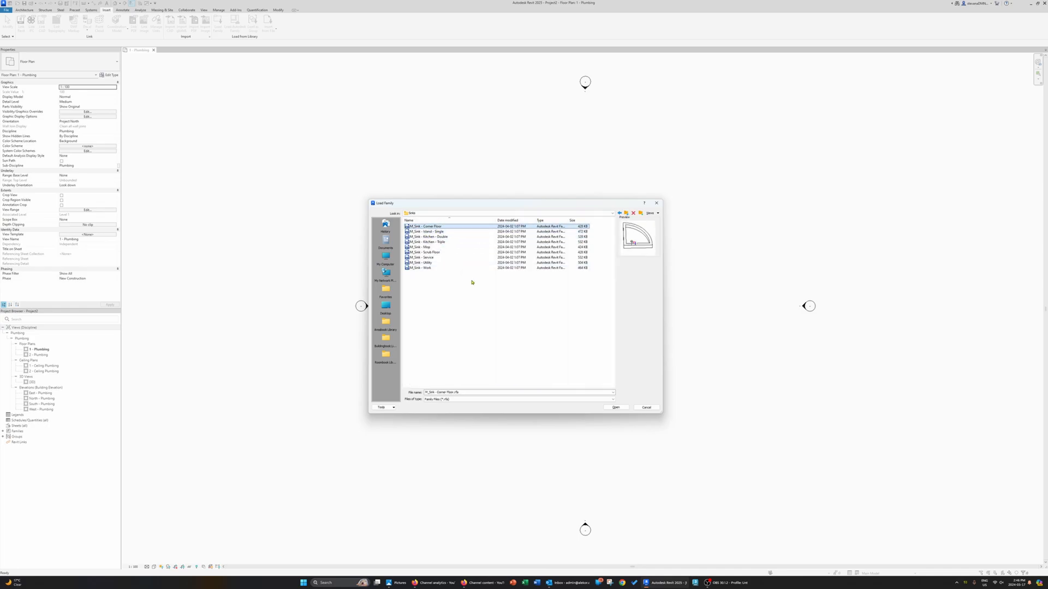
click(439, 248)
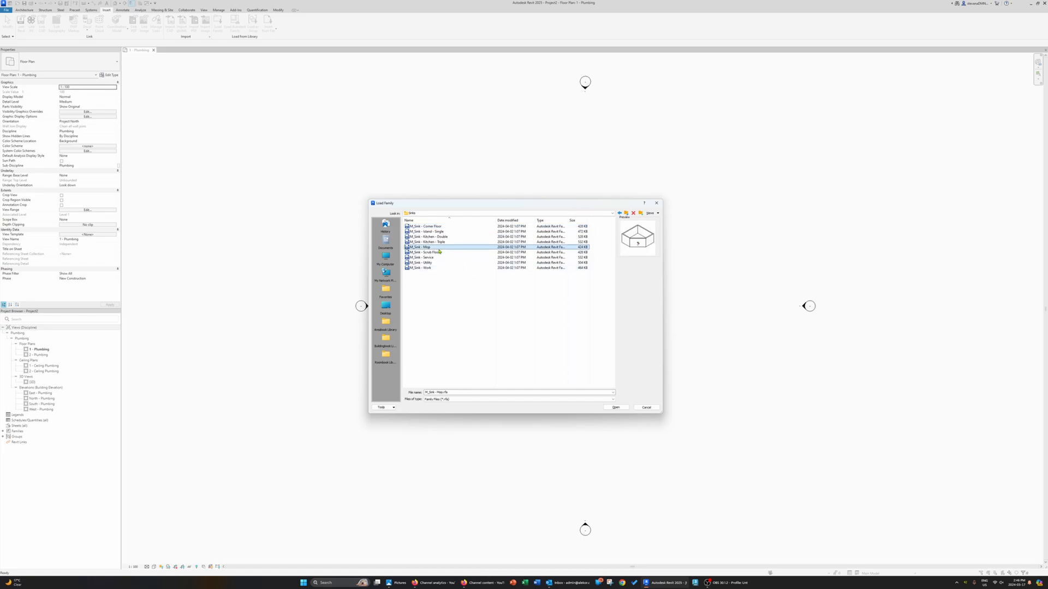
click(615, 407)
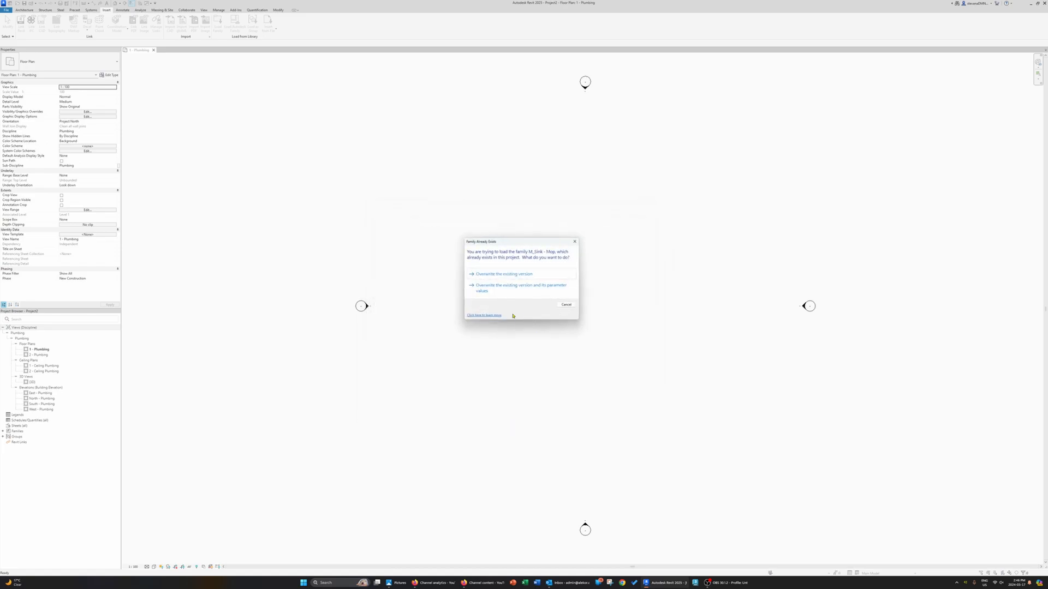
click(527, 290)
Draw a rectangular room of basic walls between the elevation markers in the Level 1 plumbing plan.
click(24, 10)
click(23, 22)
click(241, 20)
click(445, 201)
click(635, 367)
key(Escape)
key(Escape)
Give all four room walls a negative base offset from Level 1 and set their unconnected height.
key(Tab)
click(636, 365)
click(84, 97)
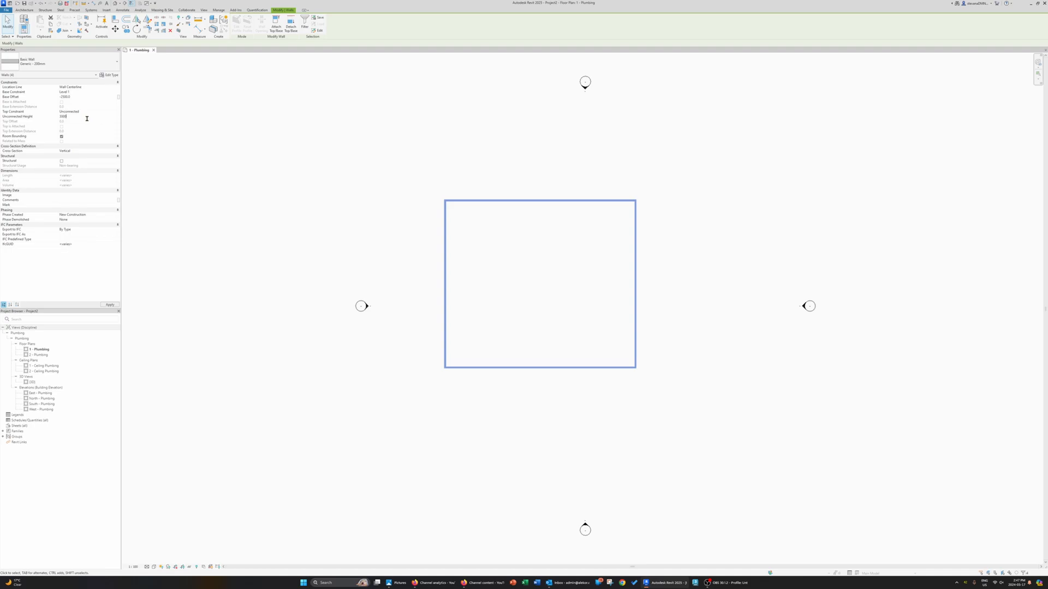
Create a floor on Level 1 with its boundary picked from the chain of four room walls.
click(25, 10)
click(129, 29)
click(128, 22)
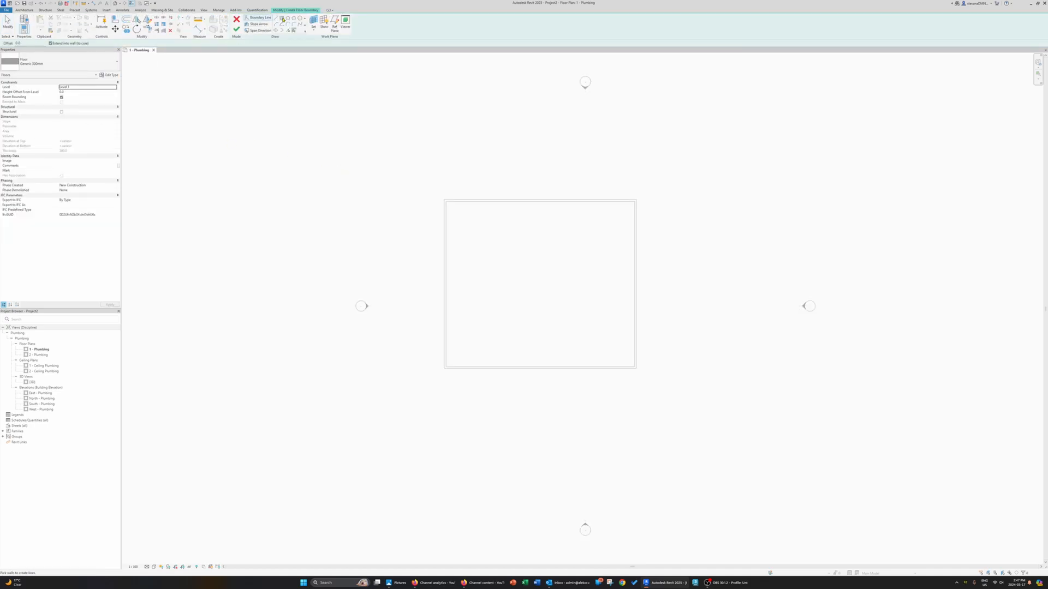
key(Tab)
click(445, 278)
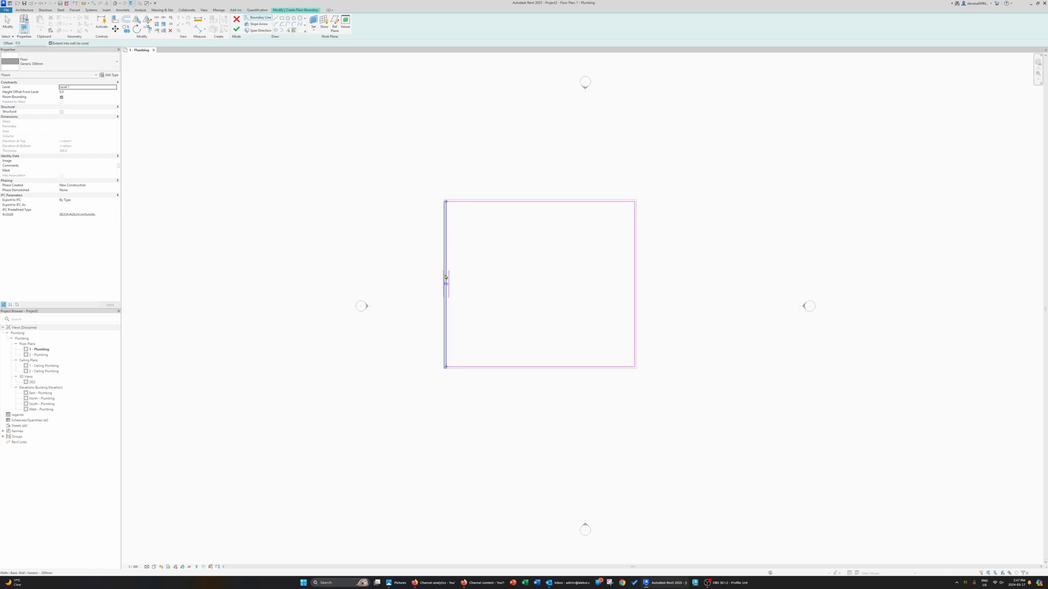
click(236, 29)
click(554, 299)
key(Escape)
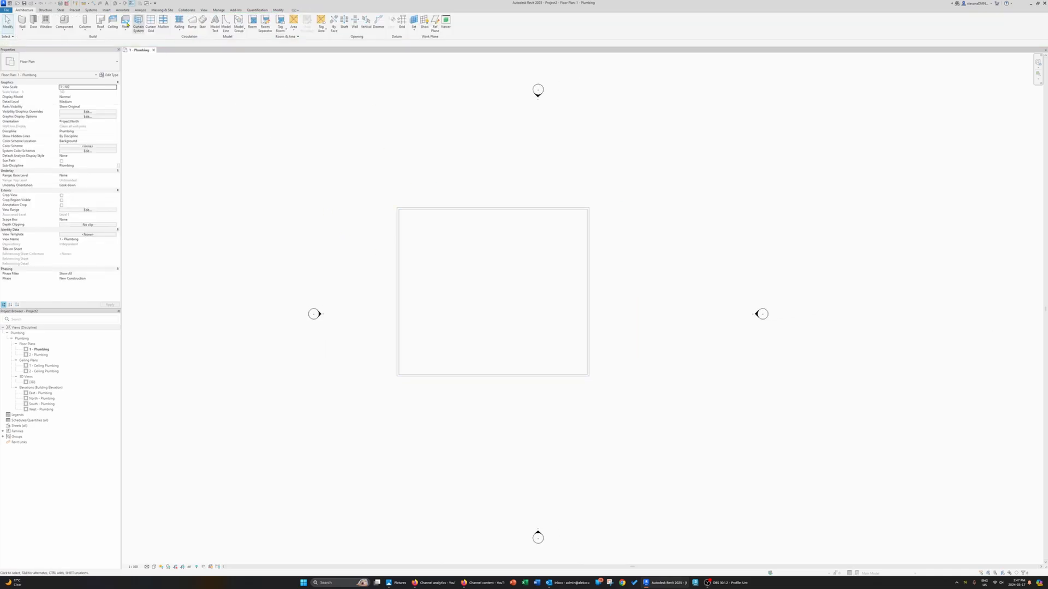
Place the Public type of the corner shower stall, rotated to fit, in the room's upper-right corner.
click(66, 21)
scroll(560, 235, up, 4)
key(space)
key(space)
click(651, 132)
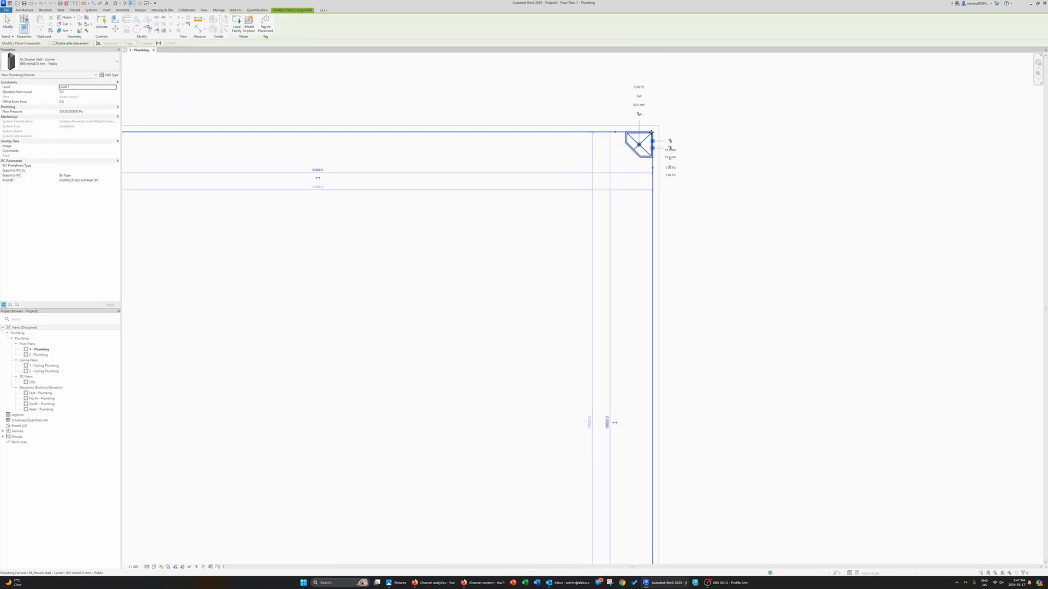
Place an M_Sink - Mop fixture against the room's upper wall, a short distance left of the shower stall.
click(65, 62)
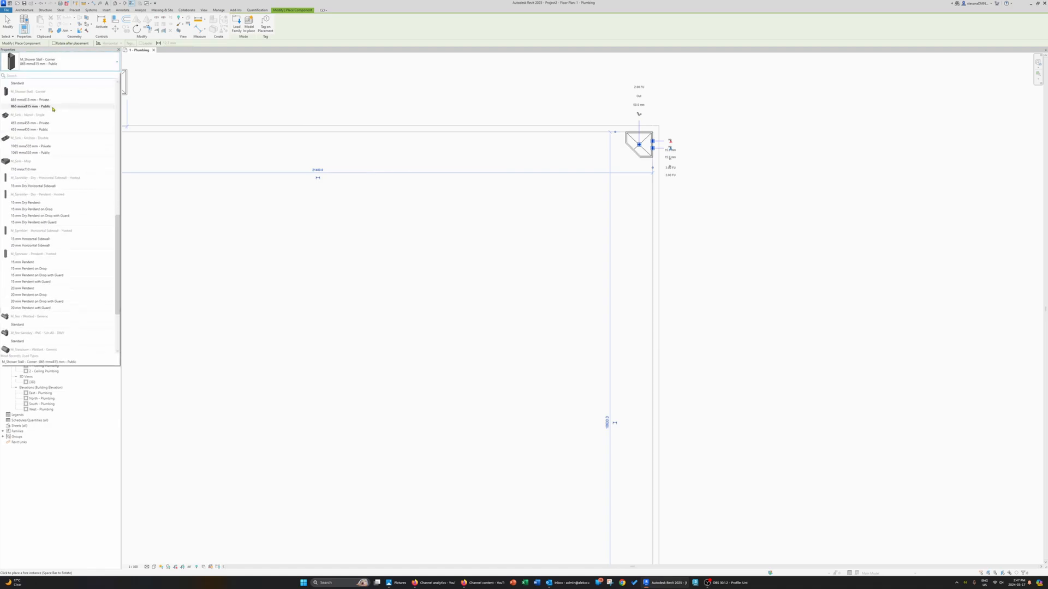
click(46, 170)
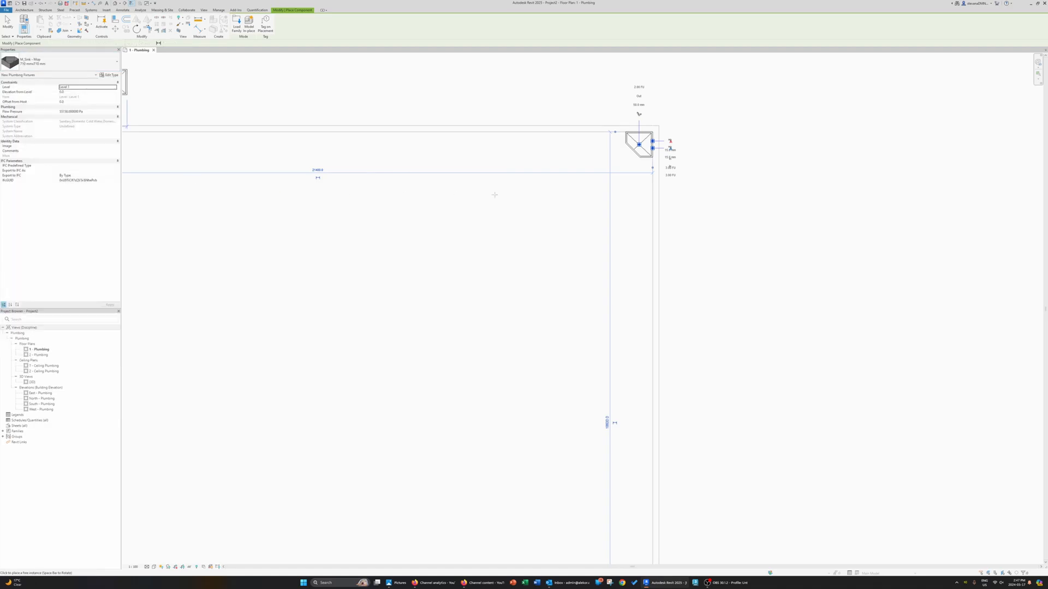
click(503, 143)
key(Escape)
key(Escape)
scroll(447, 133, down, 3)
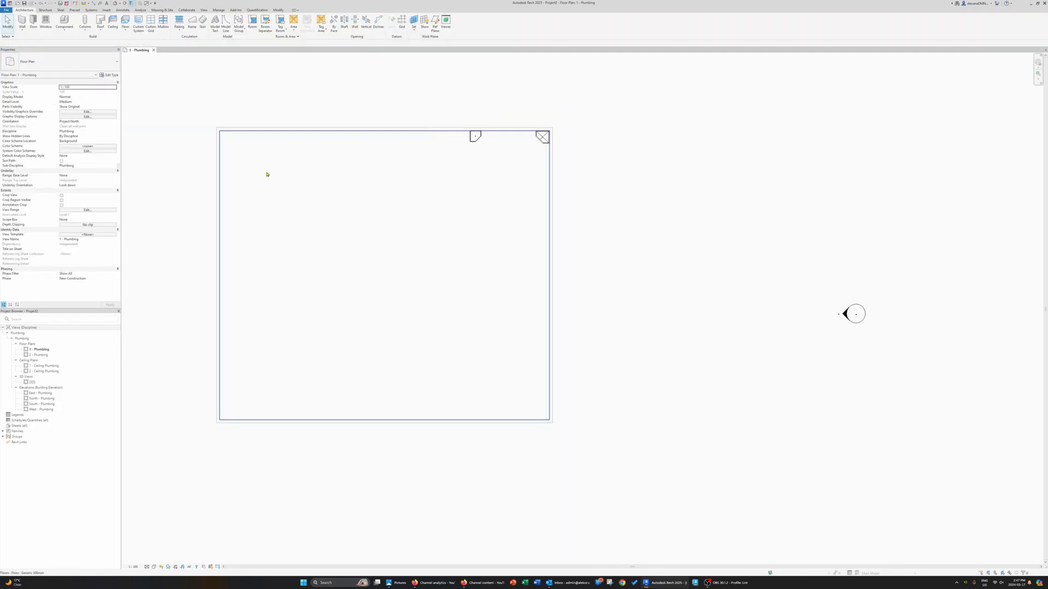
Shrink the room by moving its left wall inward and its lower wall up towards the fixtures.
click(223, 176)
drag(222, 176, 402, 180)
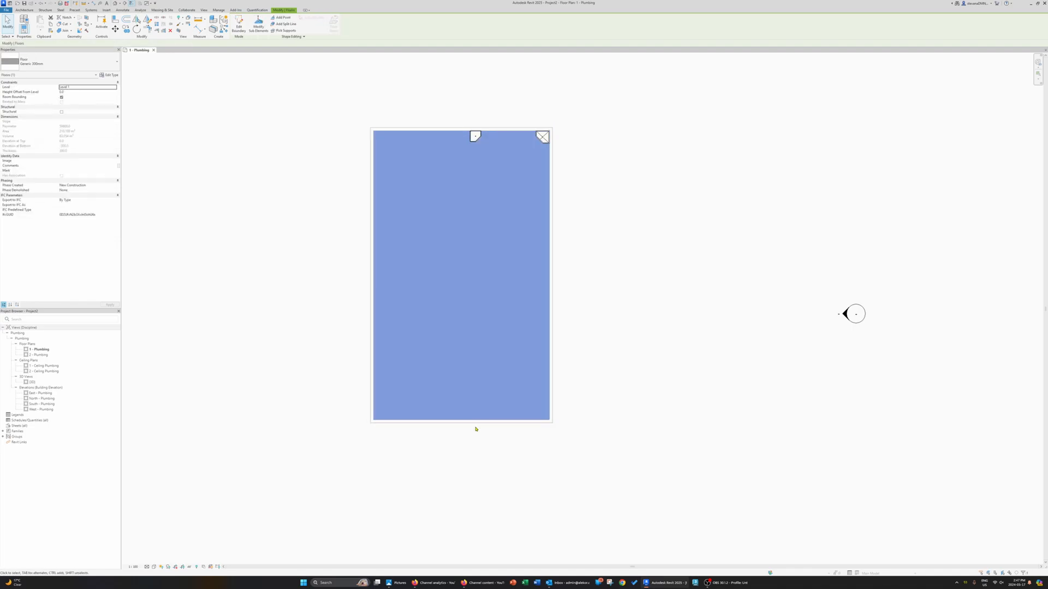
click(478, 424)
drag(480, 424, 481, 234)
Draw a vertical partition wall from the upper to the lower room wall, just left of the mop sink.
scroll(502, 175, up, 3)
key(w)
key(a)
click(443, 119)
click(445, 295)
key(Escape)
key(Escape)
scroll(447, 144, up, 2)
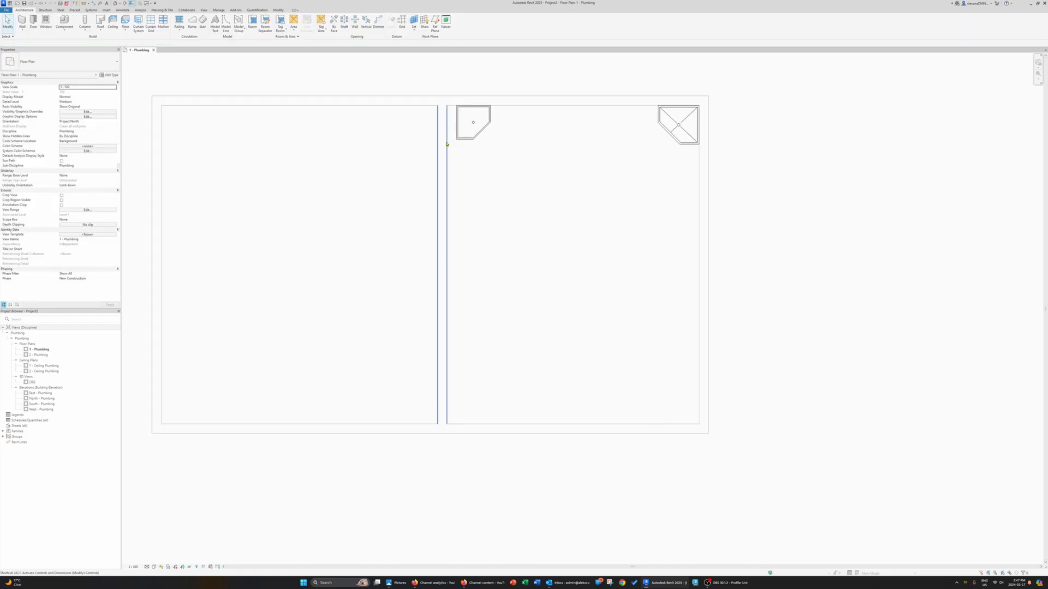
key(a)
key(l)
scroll(447, 144, up, 2)
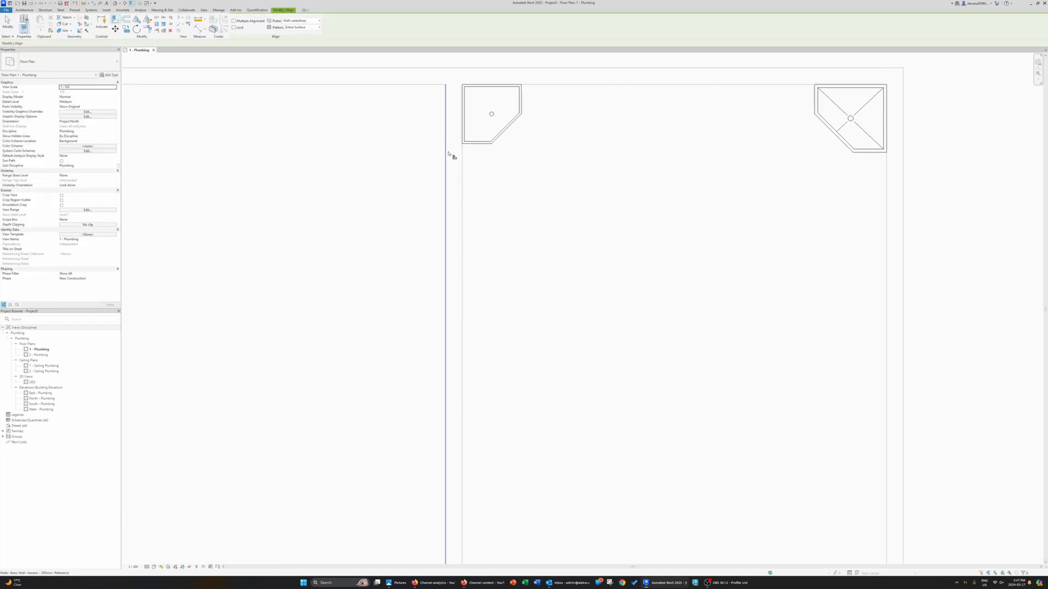
key(Escape)
key(Escape)
scroll(449, 154, down, 2)
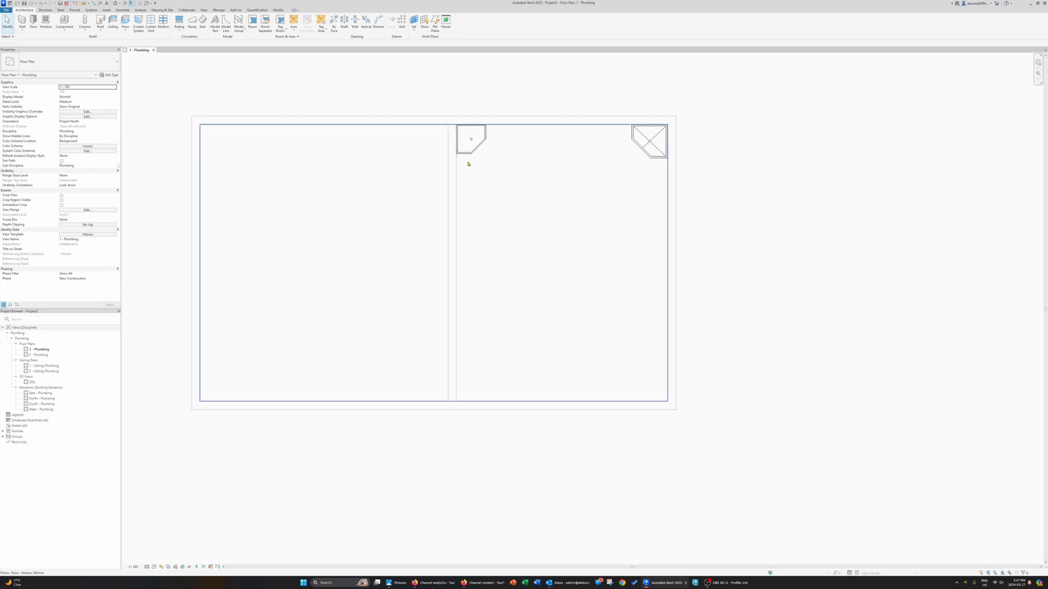
Move the mop sink and the partition wall together to the right, closer to the shower stall.
click(465, 153)
ctrl+click(456, 178)
drag(456, 178, 522, 176)
Open the default 3D view and set the top constraint of all walls to Level 2.
middle_drag(596, 269, 621, 302)
click(115, 4)
key(Tab)
click(621, 302)
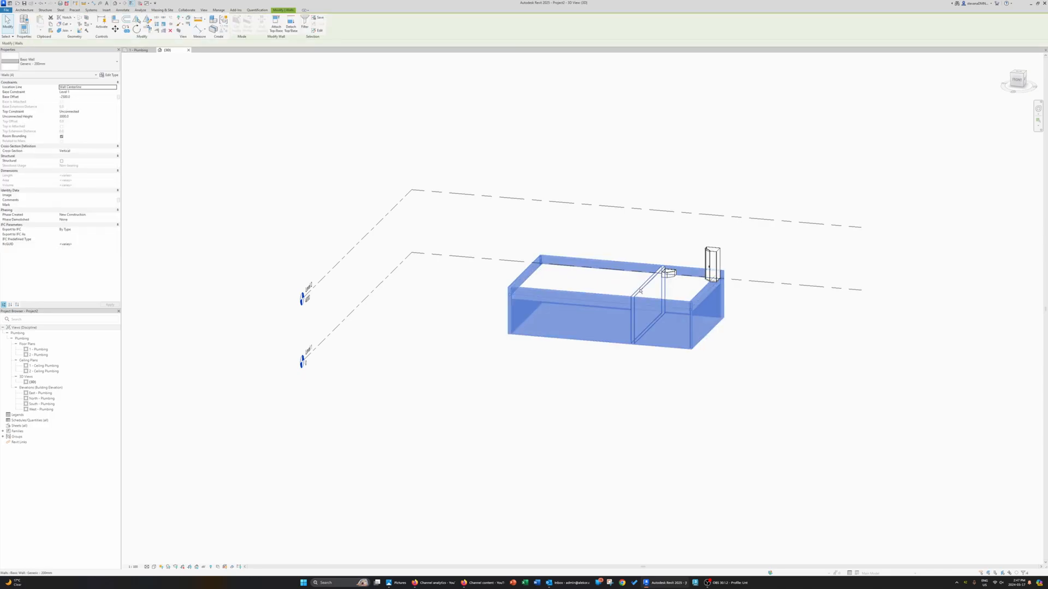
click(98, 97)
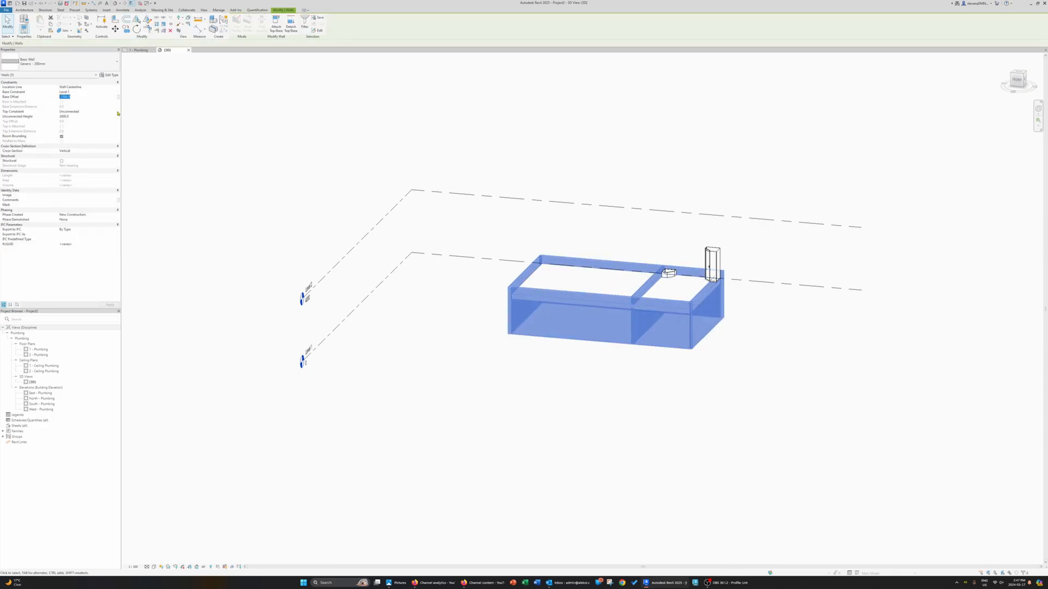
click(115, 112)
click(89, 121)
click(81, 122)
click(115, 112)
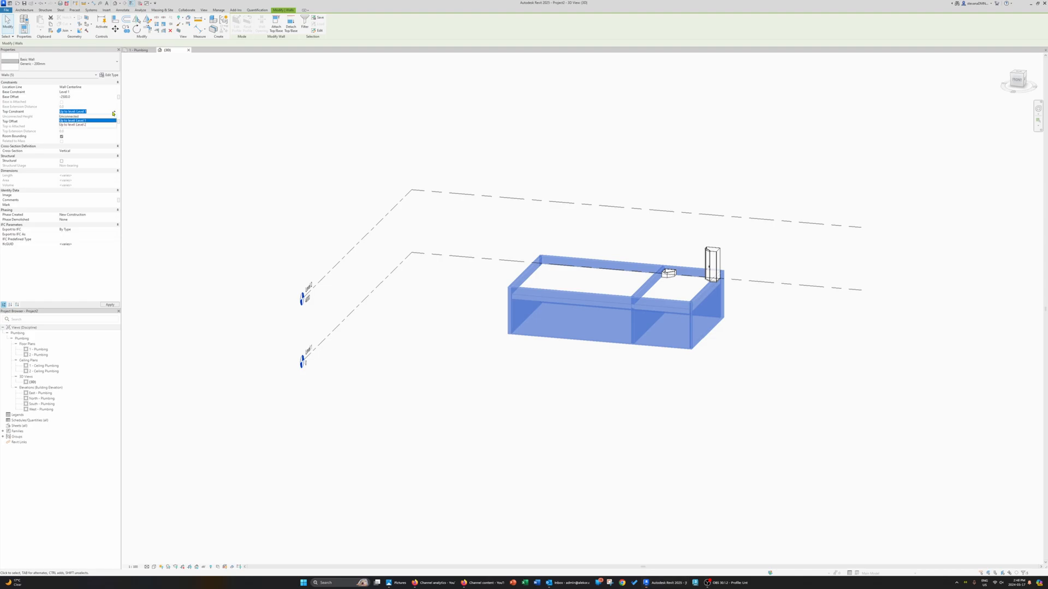
click(87, 126)
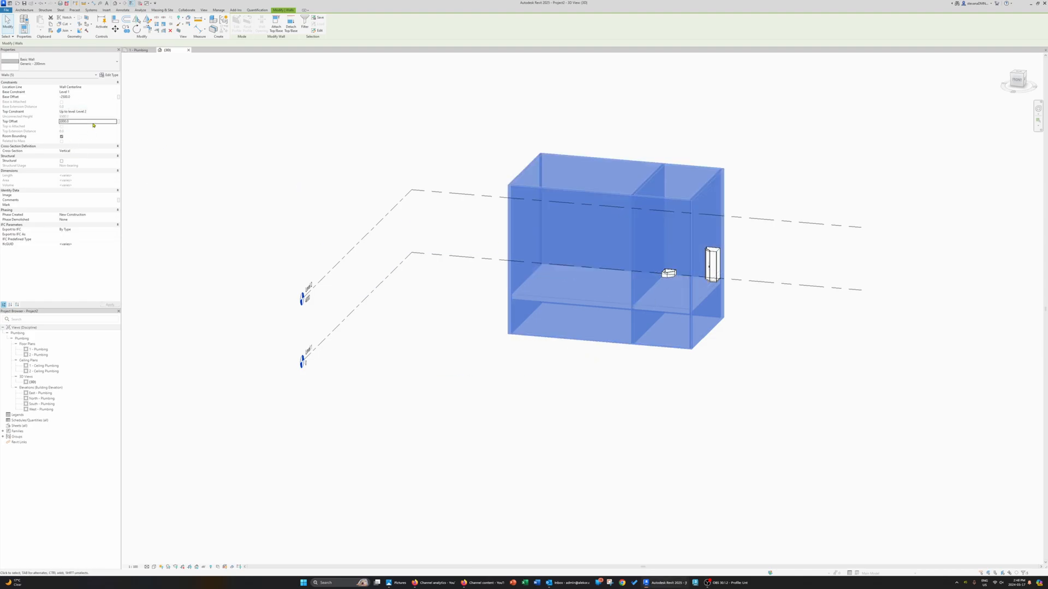
click(619, 349)
Examine the pipe connectors of the shower stall and the mop sink from below in the 3D view.
shift+middle_drag(619, 350, 697, 344)
scroll(651, 277, up, 5)
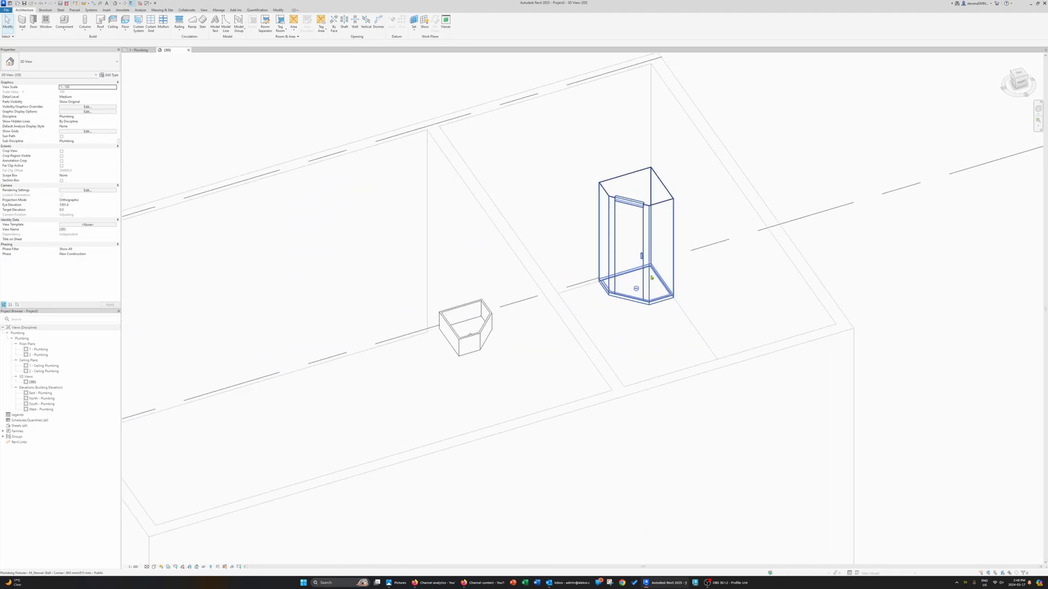
click(651, 277)
shift+middle_drag(651, 277, 641, 331)
scroll(640, 330, up, 2)
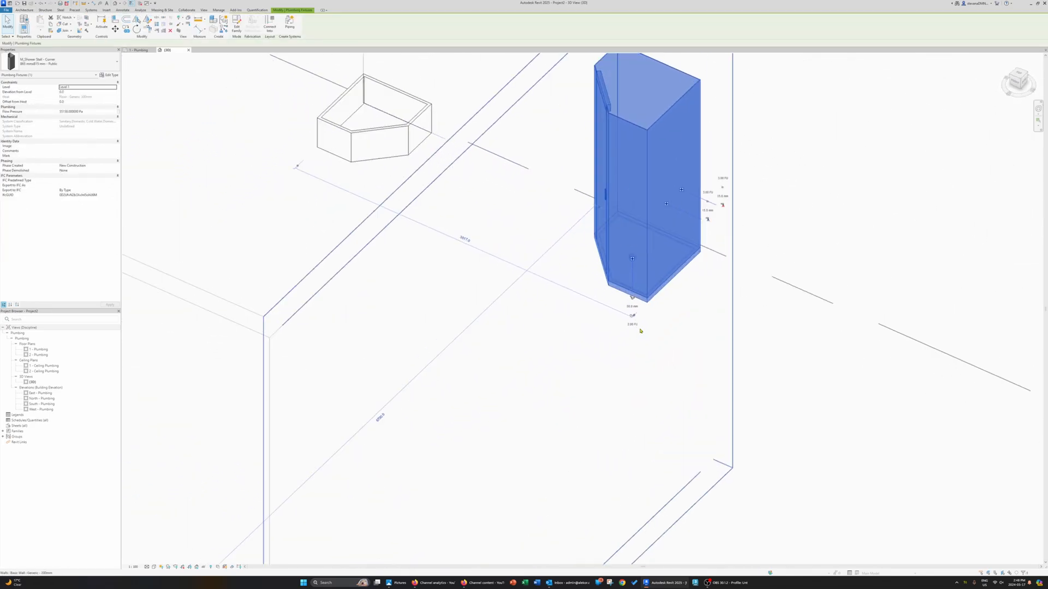
click(392, 137)
shift+middle_drag(393, 136, 545, 281)
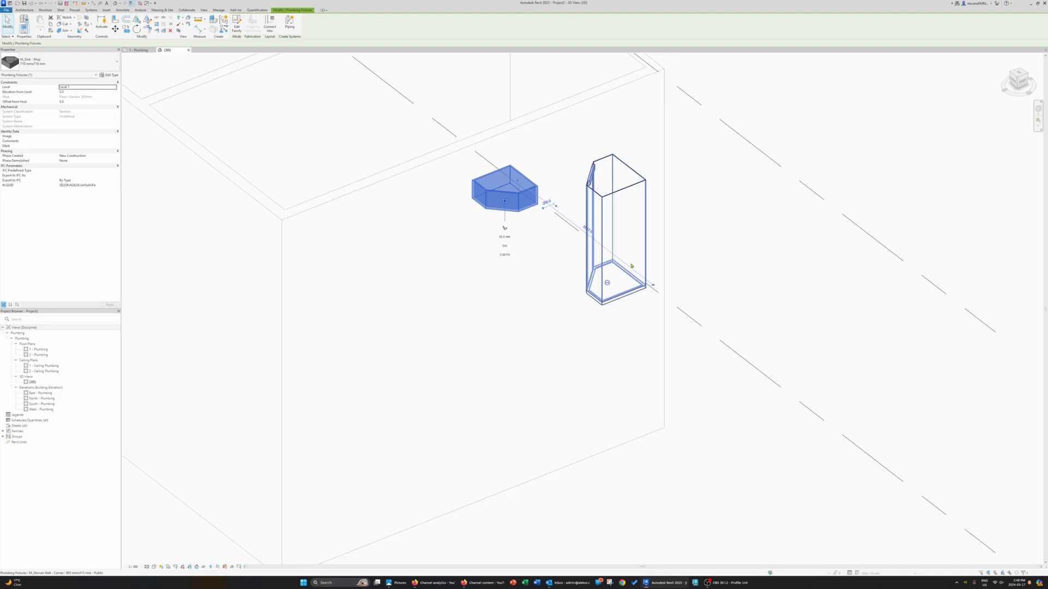
key(Escape)
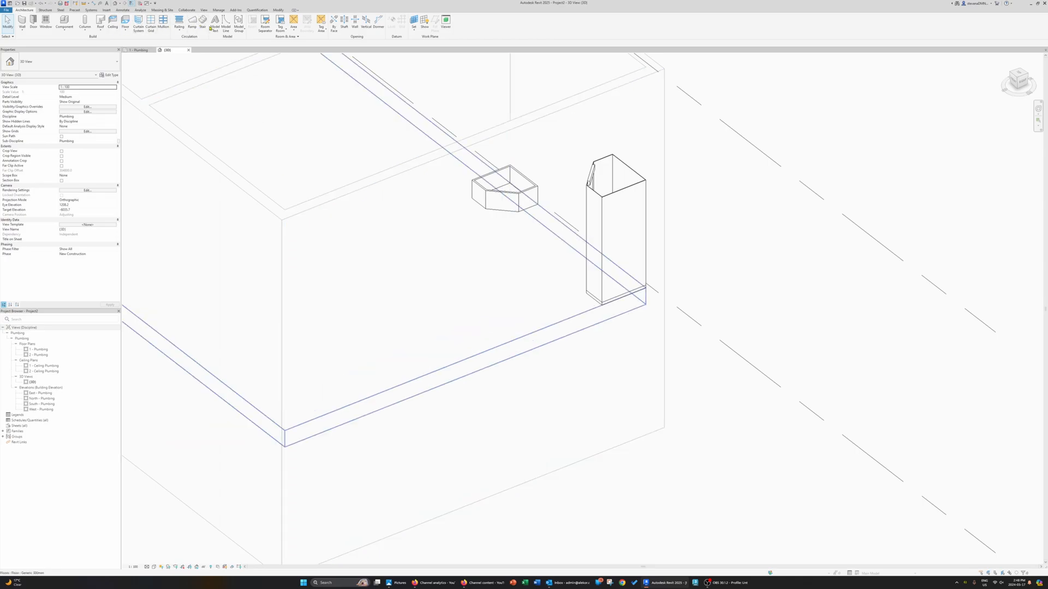
In the routing preferences of the PVC - DWV pipe type, set the elbow to M_Elbow - Welded - Generic: Standard.
click(94, 10)
click(267, 23)
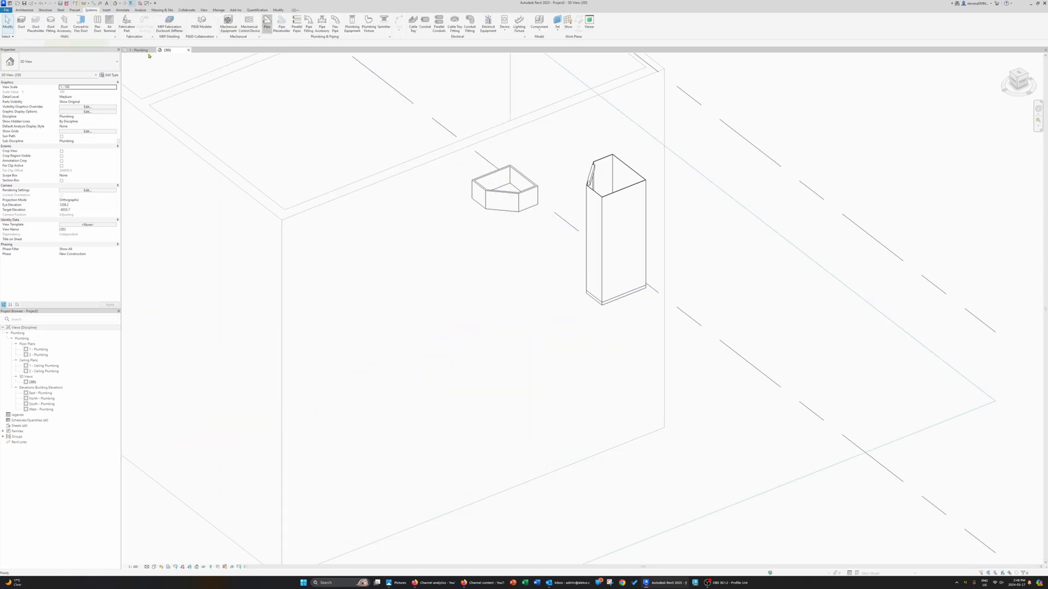
click(93, 65)
click(19, 74)
click(110, 75)
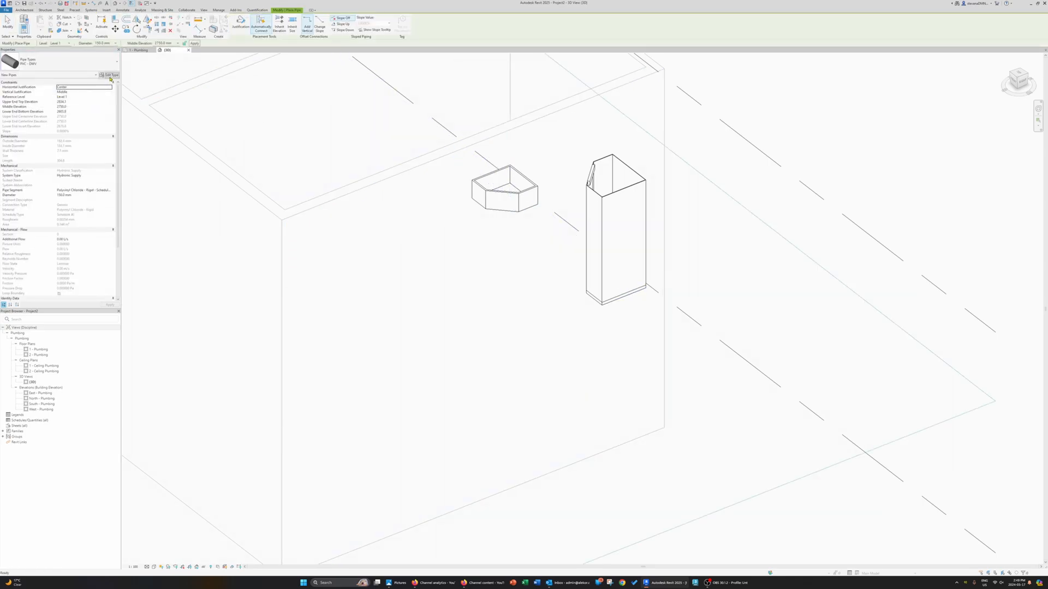
click(569, 195)
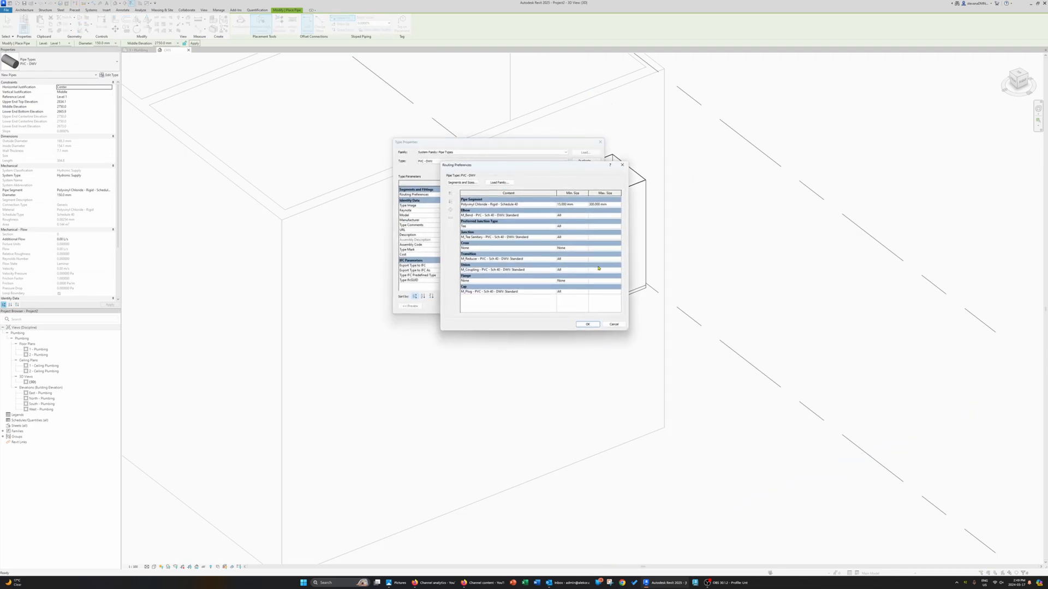
click(552, 216)
click(553, 215)
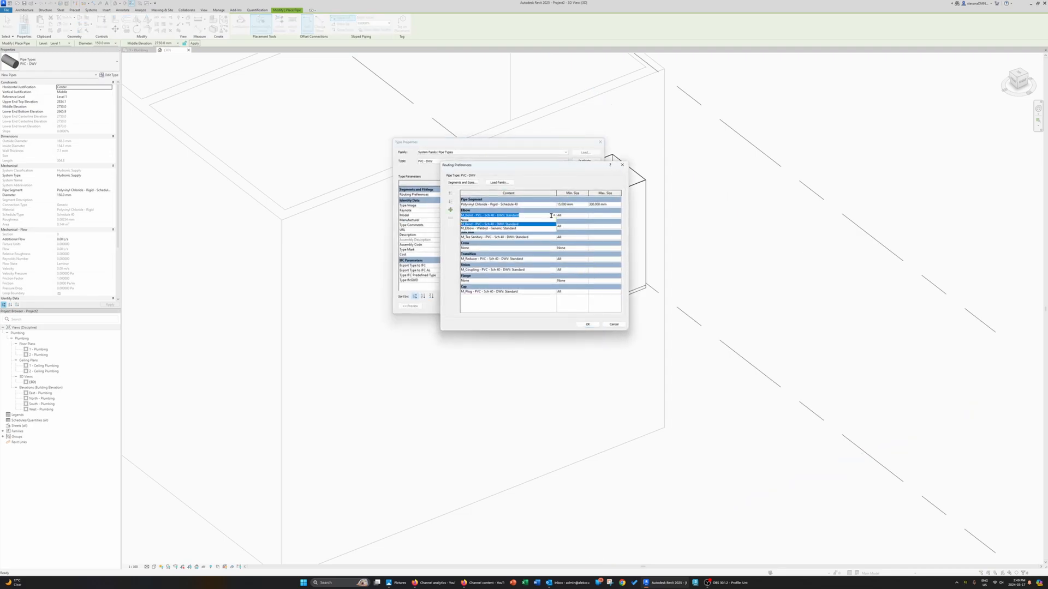
click(504, 227)
click(587, 324)
click(535, 304)
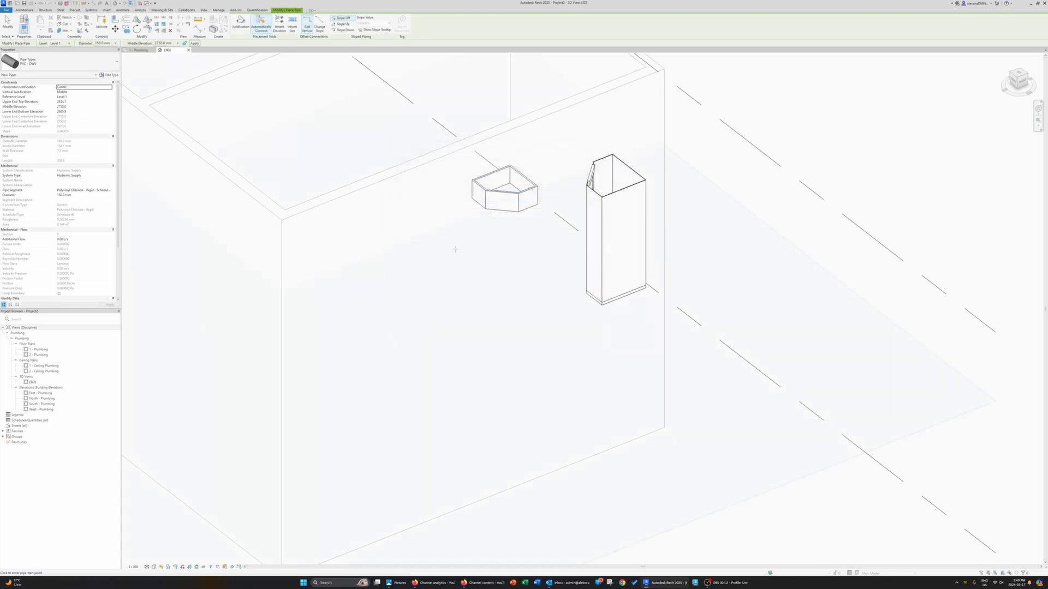
key(Escape)
key(Escape)
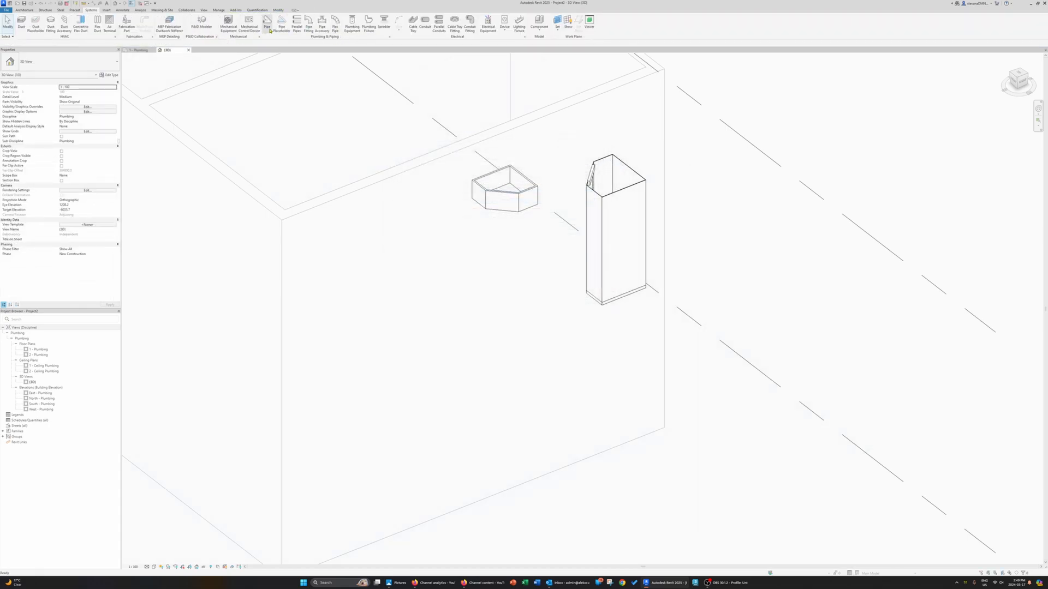
Start placing a pipe fitting and browse the family library to the Pipe > Fittings > PVC > Sch 40 > Socket Type > DWV folder.
click(307, 28)
click(237, 25)
click(626, 213)
click(625, 213)
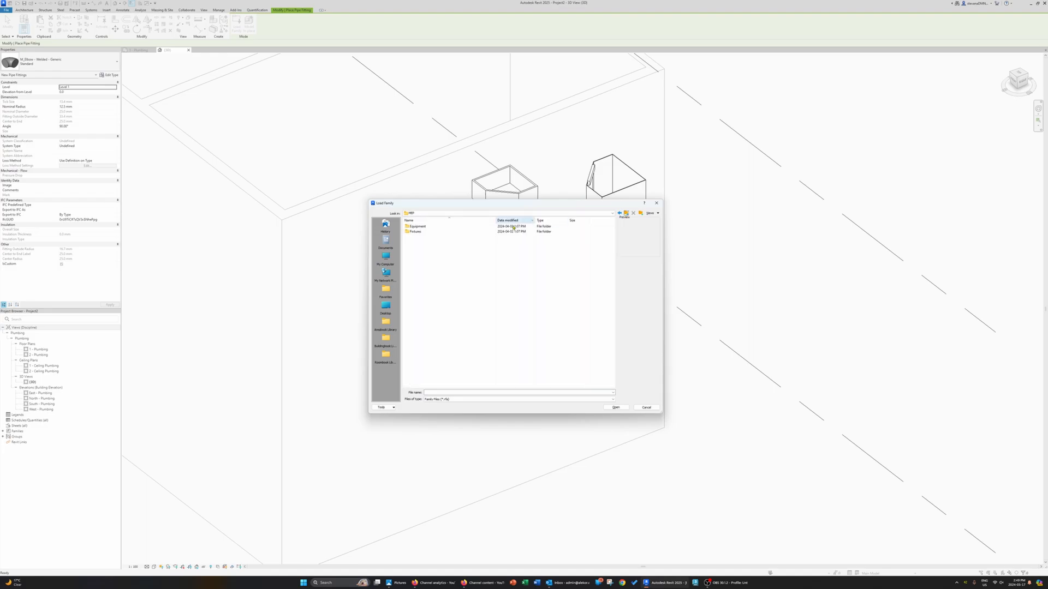
click(626, 213)
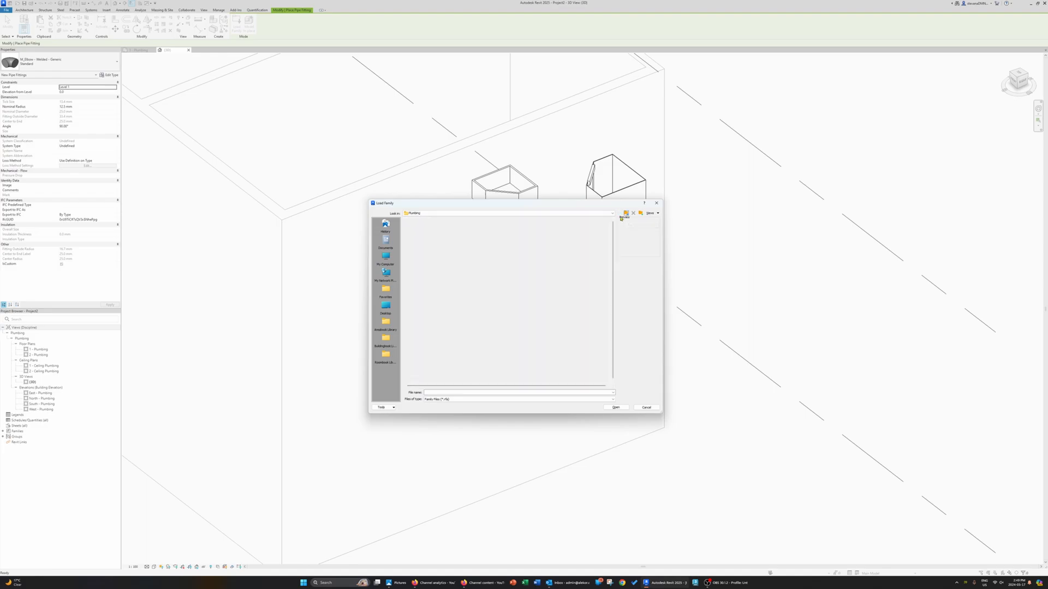
click(626, 213)
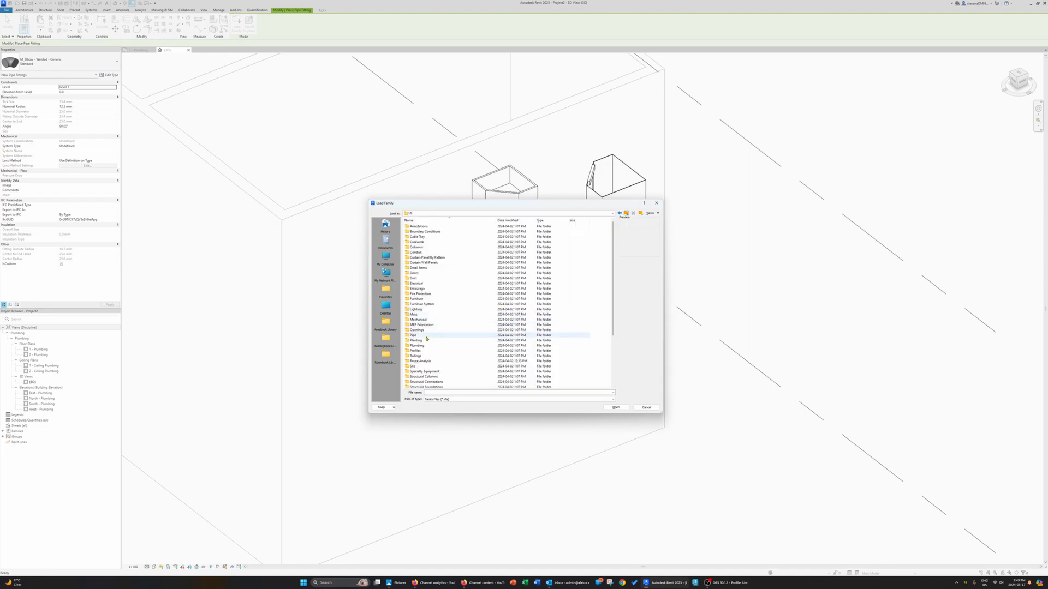
double_click(413, 335)
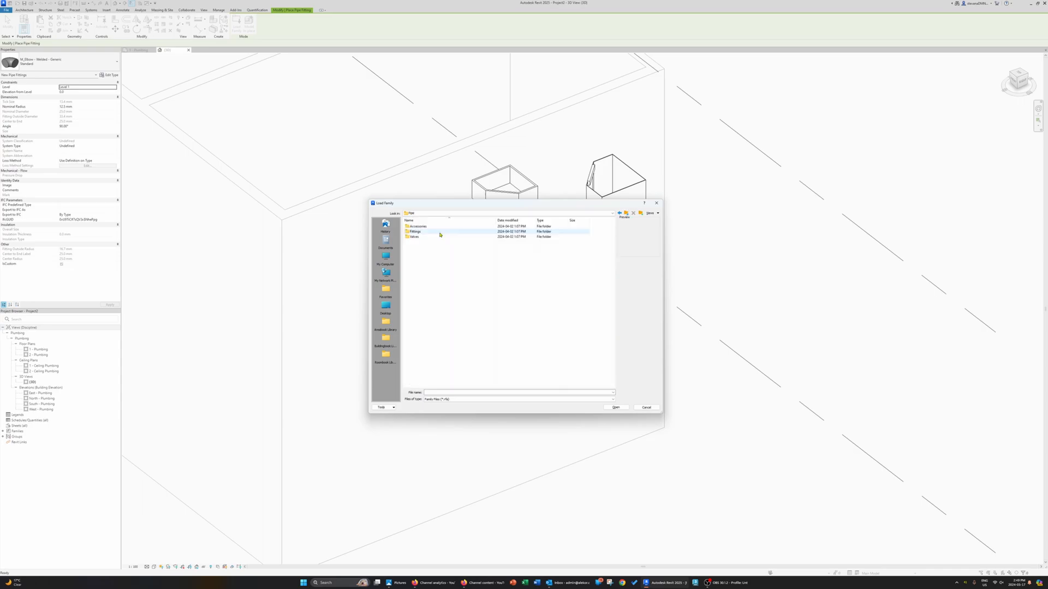
double_click(425, 233)
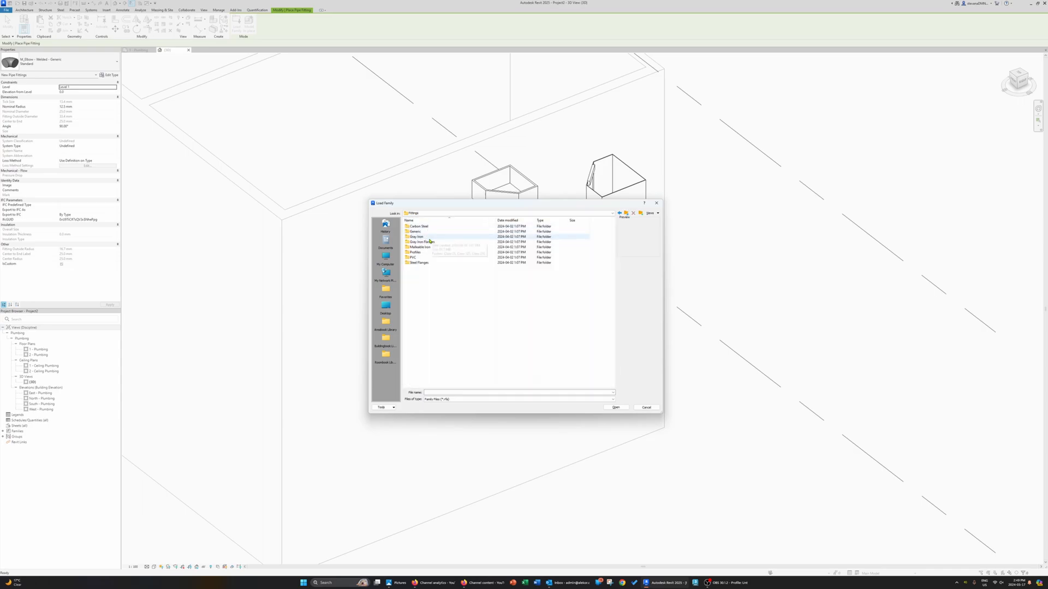
double_click(425, 258)
double_click(428, 227)
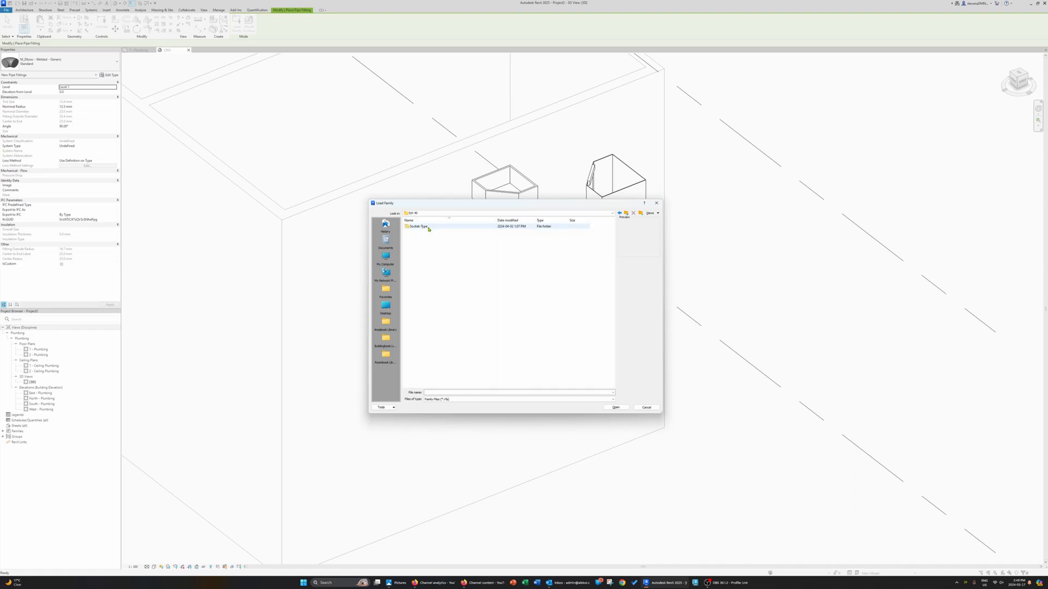
double_click(424, 226)
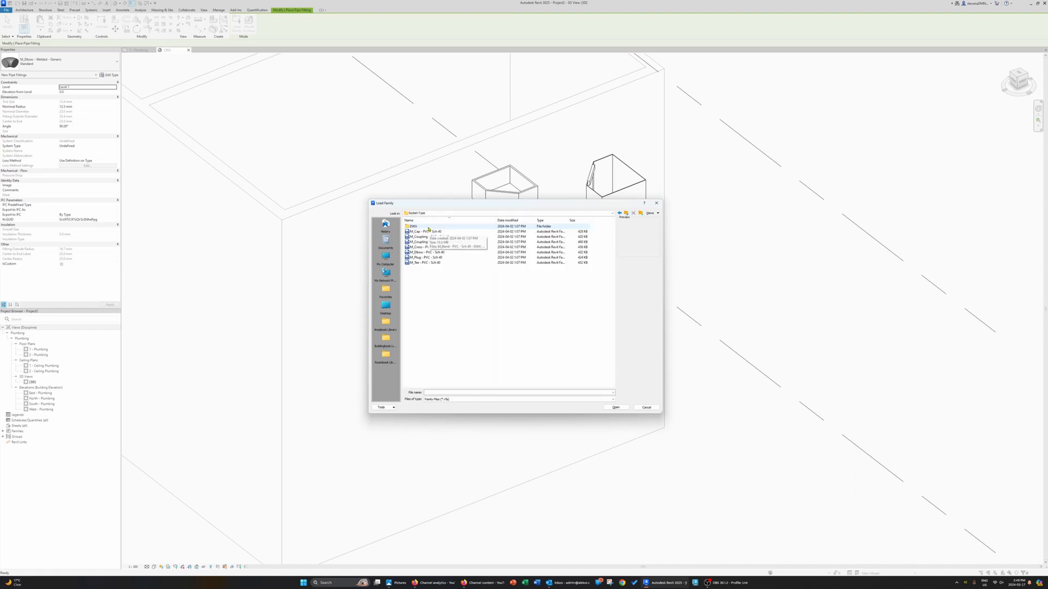
double_click(429, 227)
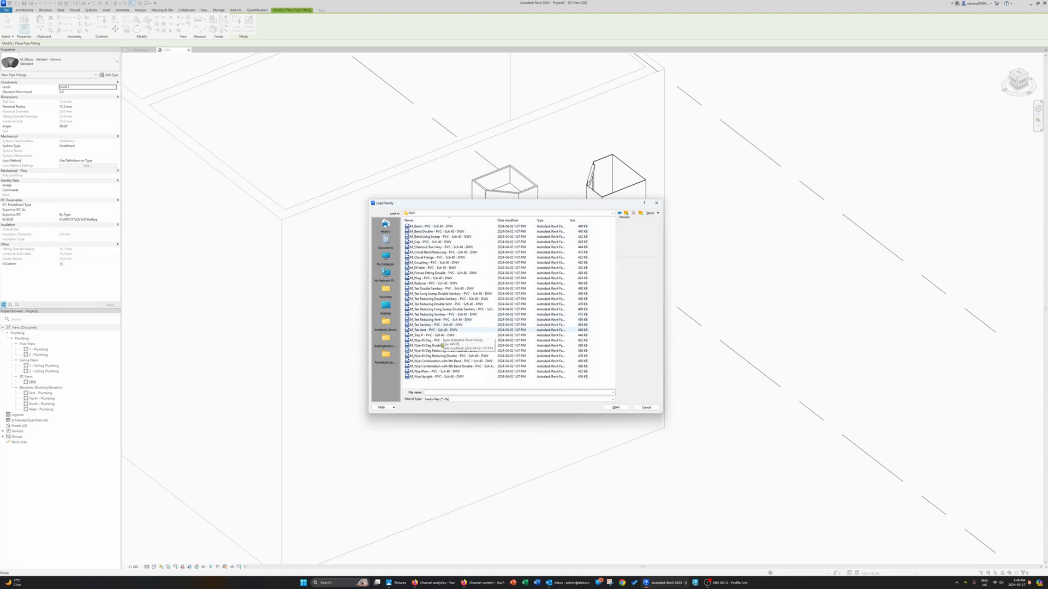
Load the M_Trap P - PVC - Sch 40 - DWV family and place one P-trap in the 3D view.
click(434, 335)
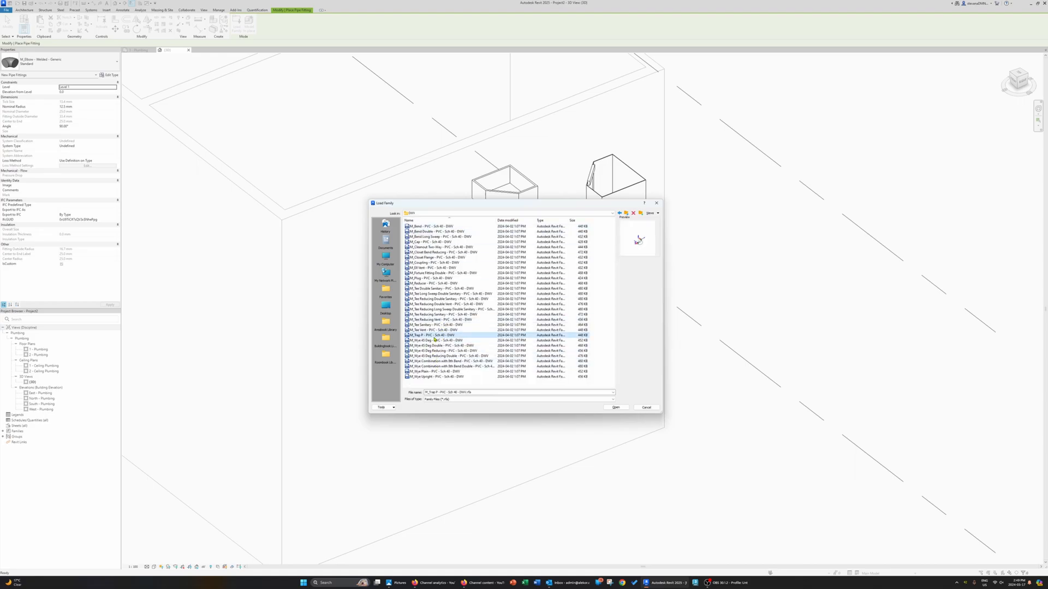
click(627, 409)
scroll(519, 300, up, 5)
click(518, 292)
key(Escape)
key(Escape)
Set the 3D view's detail level to Fine and rotate the P-trap so its inlet faces upward.
click(153, 567)
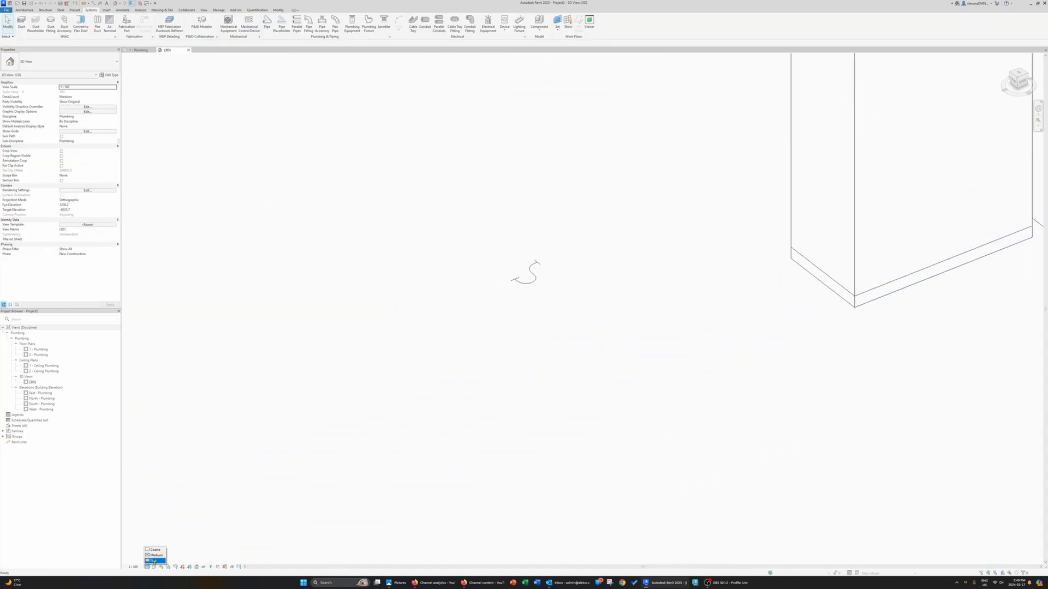
click(153, 561)
scroll(527, 276, up, 3)
click(540, 272)
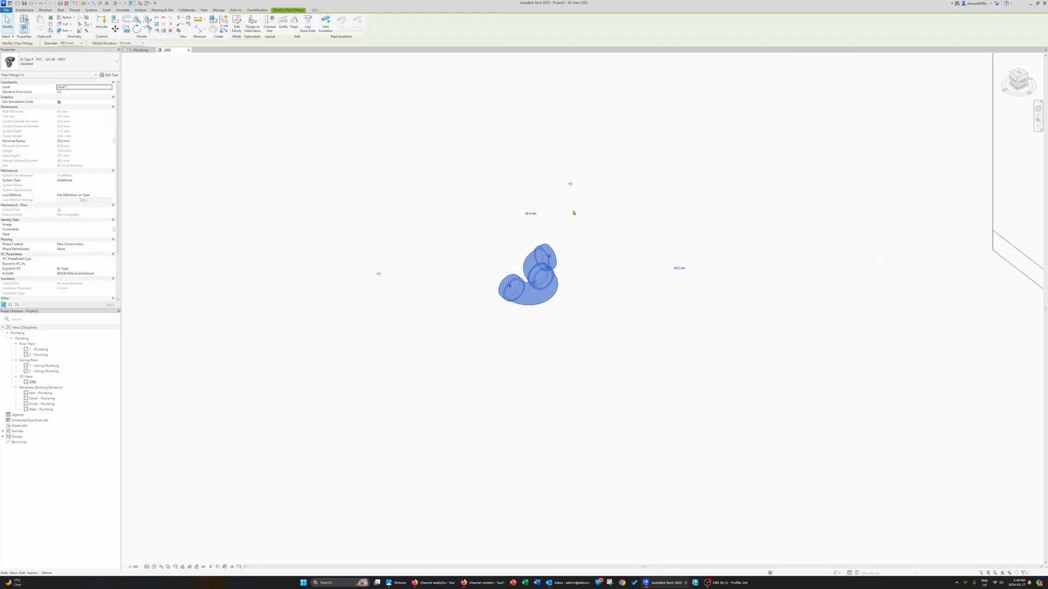
click(571, 185)
click(556, 299)
click(533, 292)
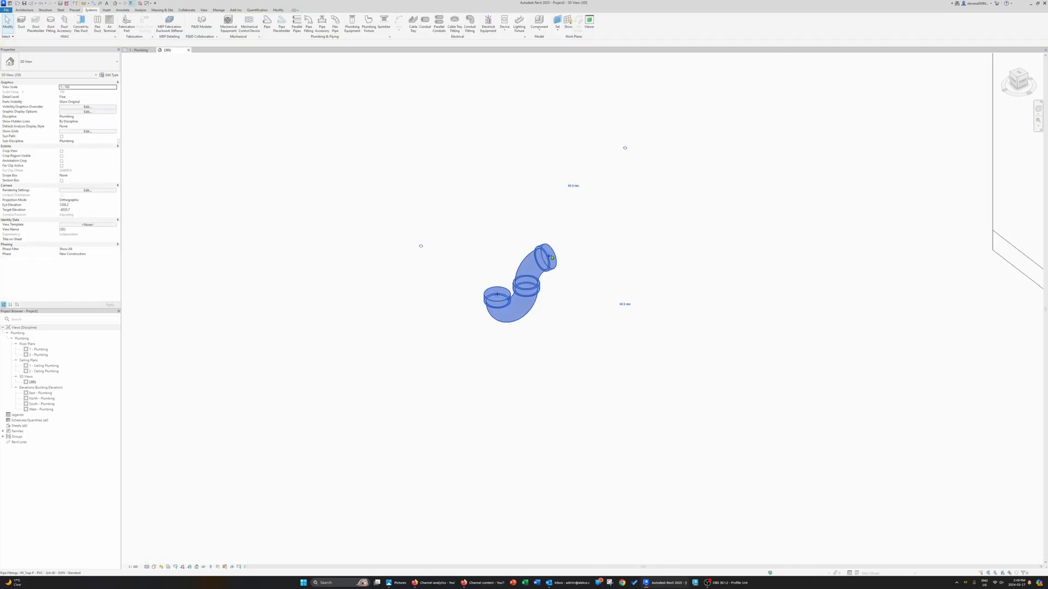
Draw a pipe with a 1% downward slope from the P-trap's outlet.
right_click(550, 258)
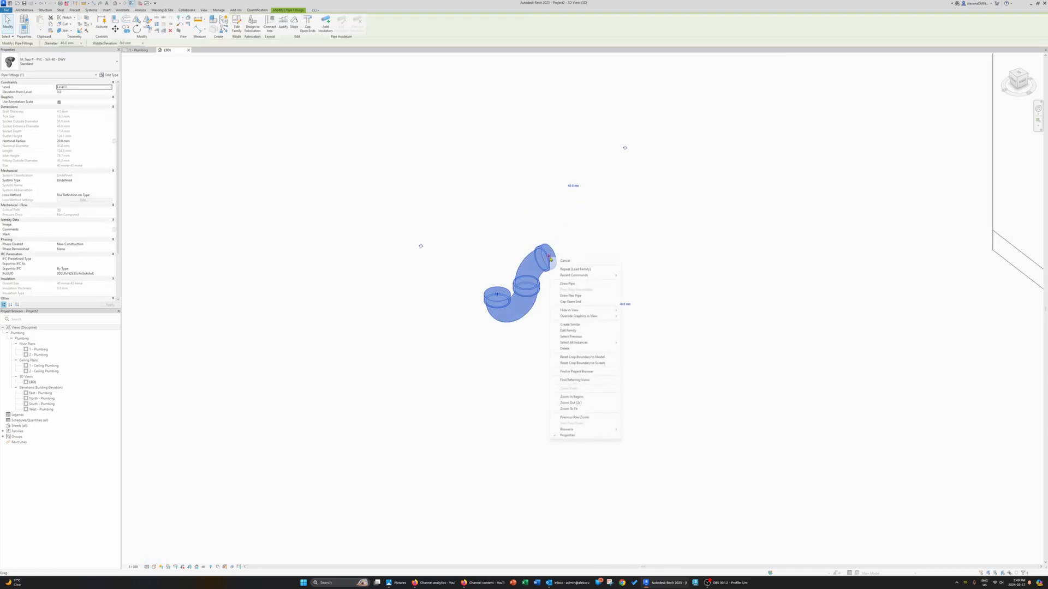
click(567, 283)
click(344, 30)
click(390, 26)
click(382, 38)
click(756, 183)
key(Escape)
key(Escape)
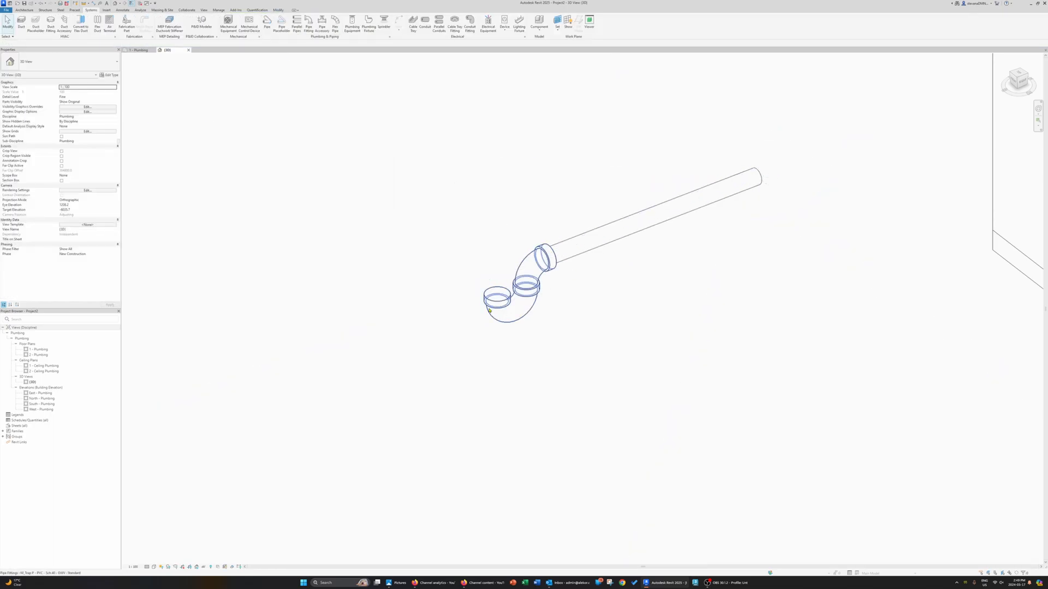
From the P-trap's inlet, draw an unsloped pipe at a middle elevation of 500 mm so it rises vertically and turns horizontal.
click(489, 310)
right_click(495, 291)
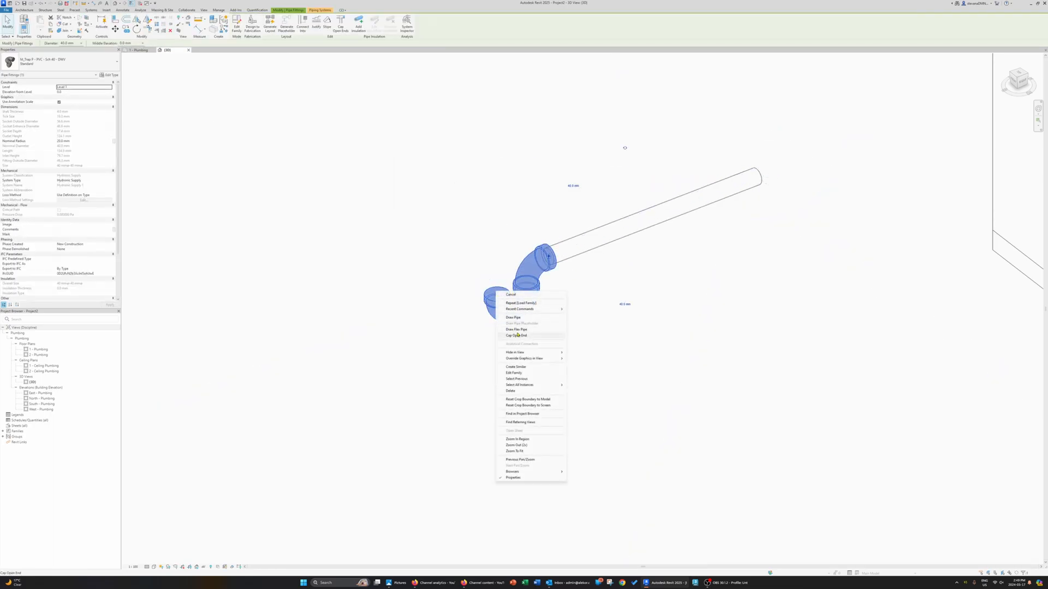
click(513, 317)
click(341, 18)
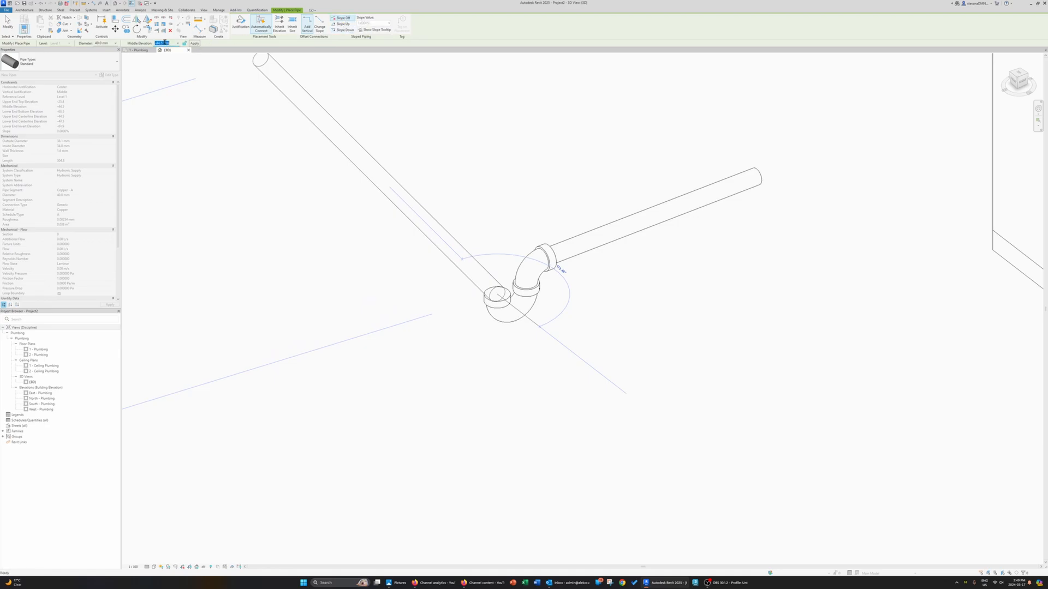
text(5000)
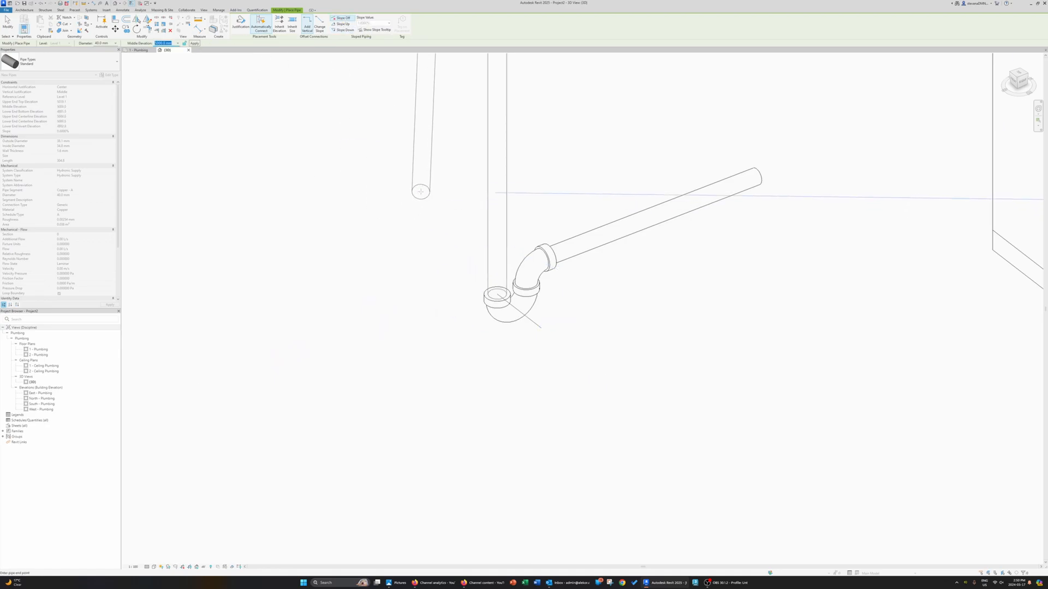
scroll(420, 192, down, 2)
middle_drag(421, 202, 421, 320)
click(164, 43)
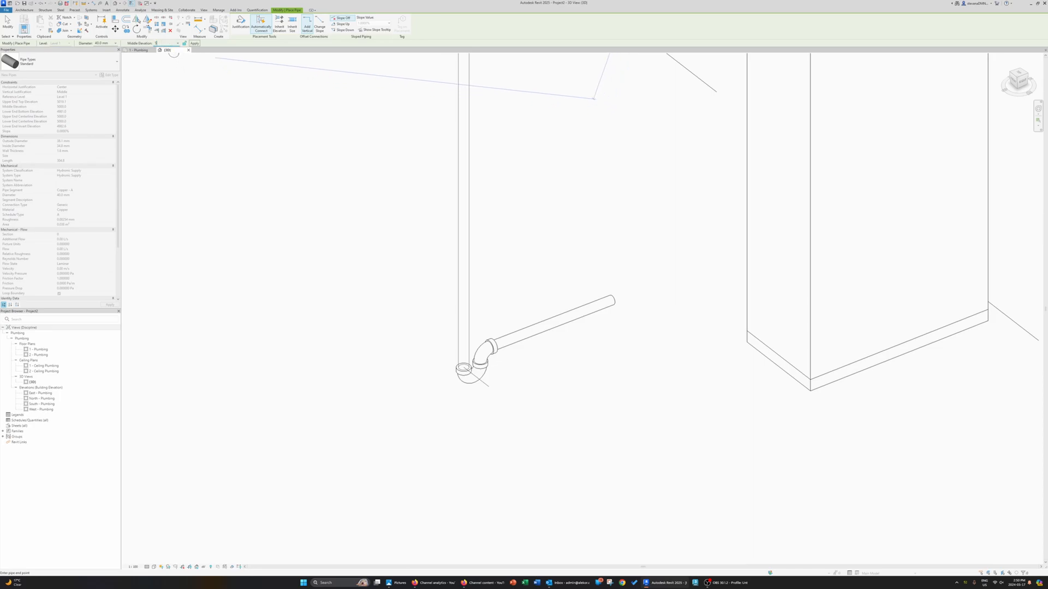
click(394, 273)
key(Escape)
key(Escape)
Switch the 3D view to a shaded visual style and examine the P-trap and its connected pipes from the side.
shift+middle_drag(564, 363, 523, 345)
click(379, 303)
shift+middle_drag(415, 330, 330, 370)
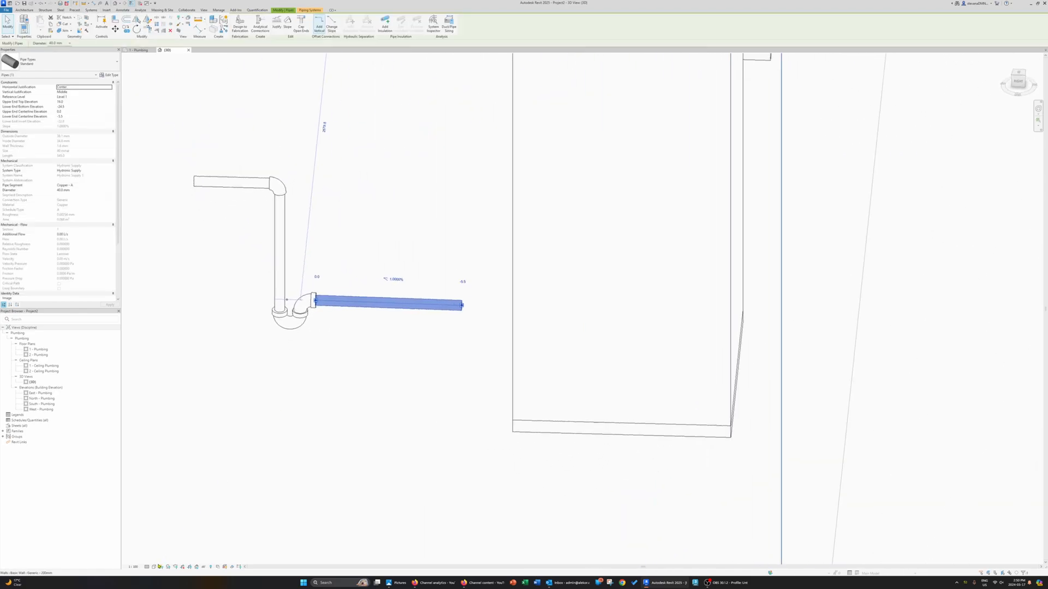
click(154, 567)
click(175, 545)
click(299, 378)
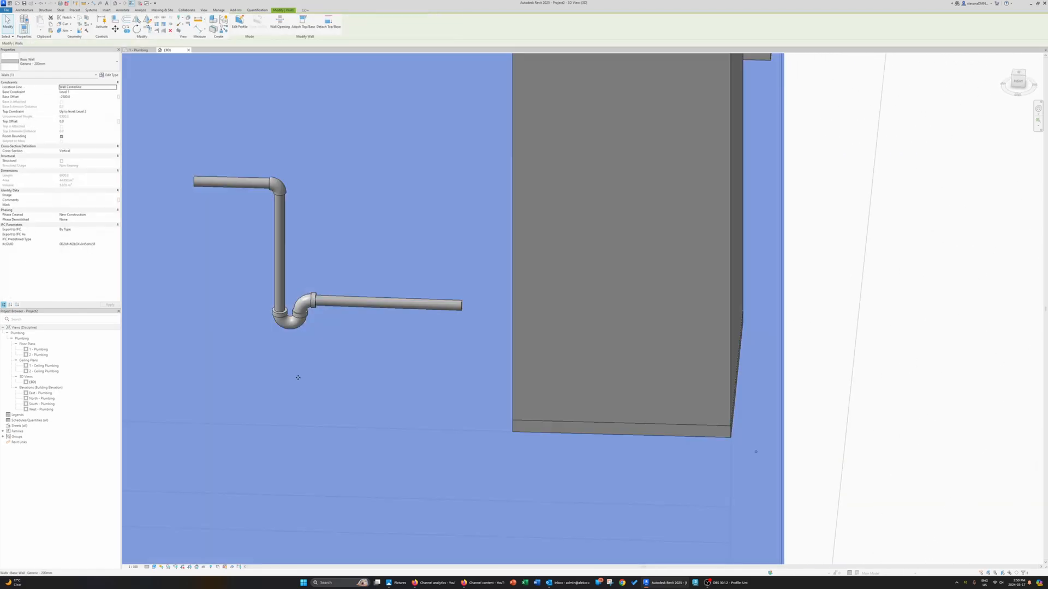
shift+middle_drag(299, 379, 331, 359)
click(260, 281)
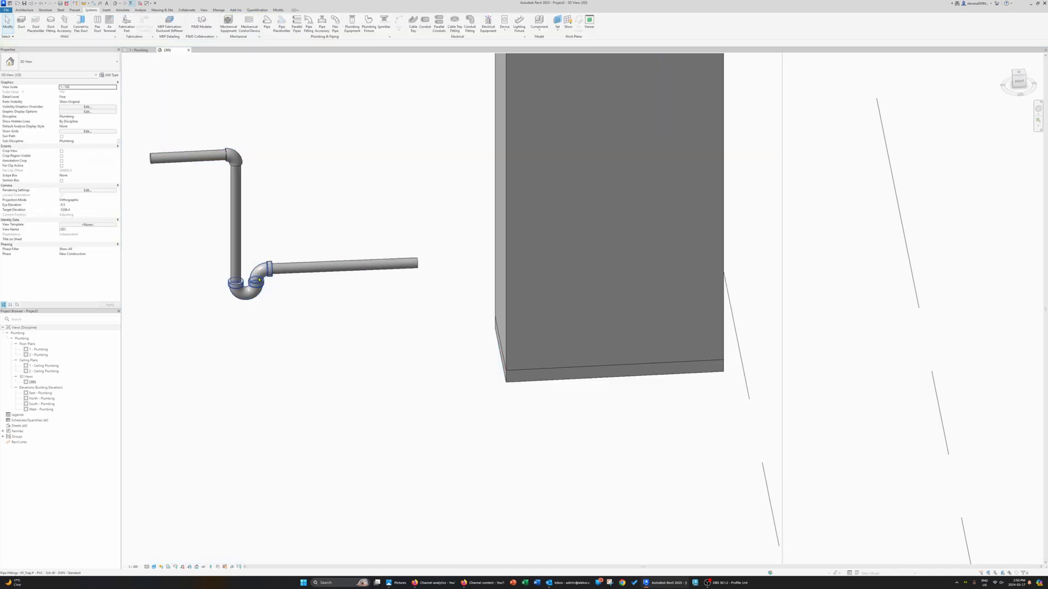
middle_drag(257, 357, 562, 498)
scroll(562, 499, down, 1)
Delete the sloped pipe connected to the P-trap's outlet.
click(523, 409)
scroll(523, 411, down, 5)
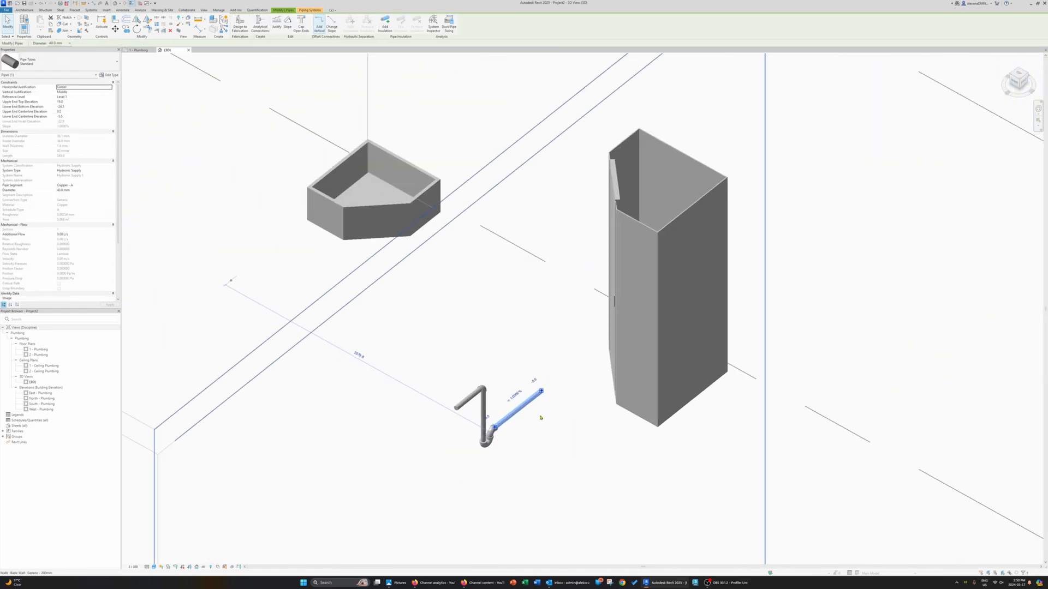
key(Delete)
click(519, 444)
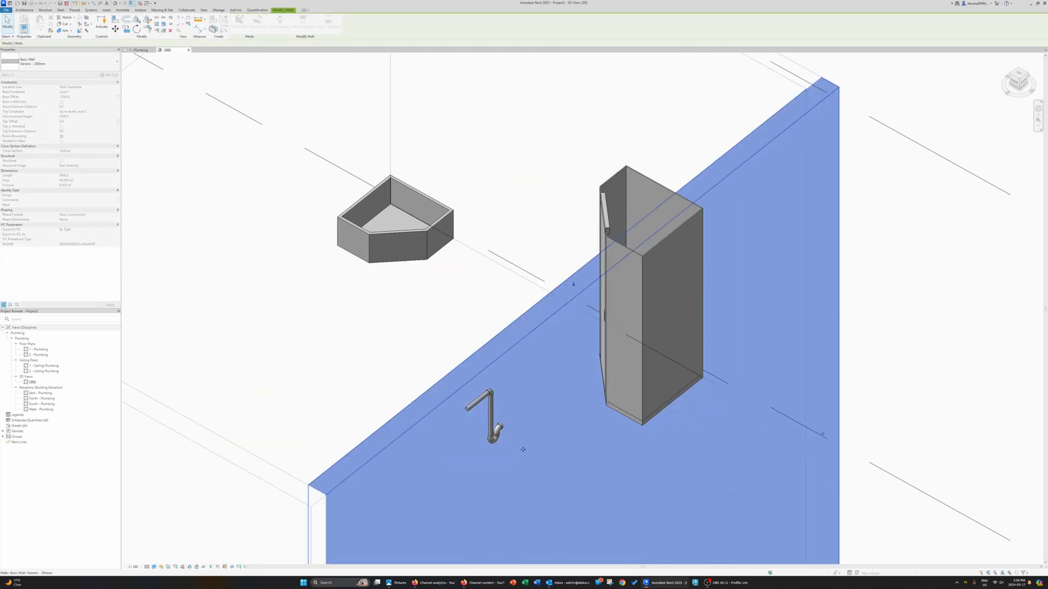
key(Escape)
Pin all walls, the mop sink and the shower stall, and exclude pinned elements from selection.
scroll(520, 441, down, 5)
key(Tab)
click(531, 362)
ctrl+click(465, 322)
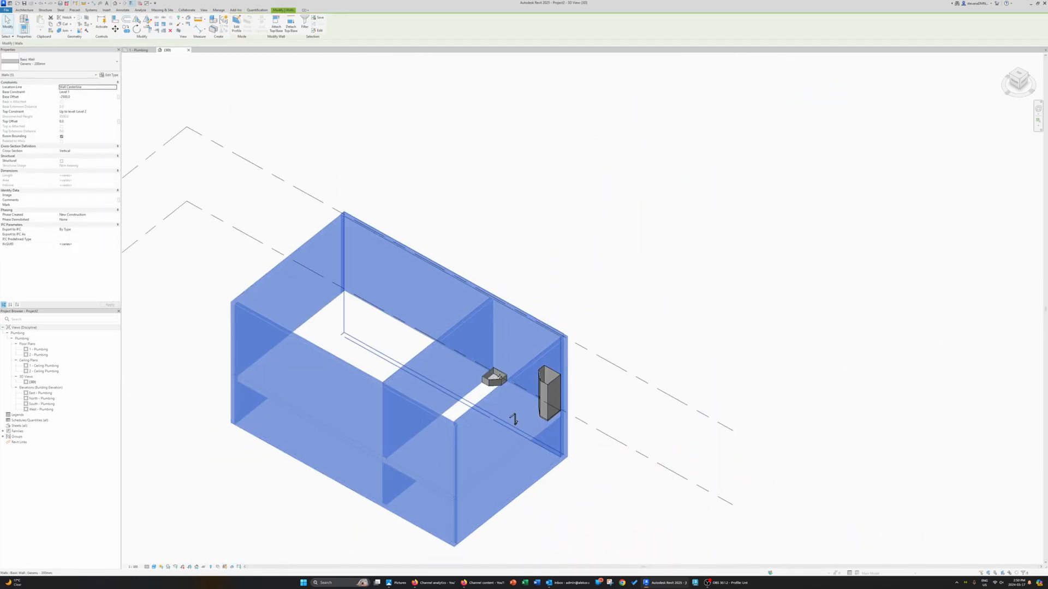
ctrl+click(496, 380)
shift+middle_drag(514, 419, 506, 349)
ctrl+click(506, 350)
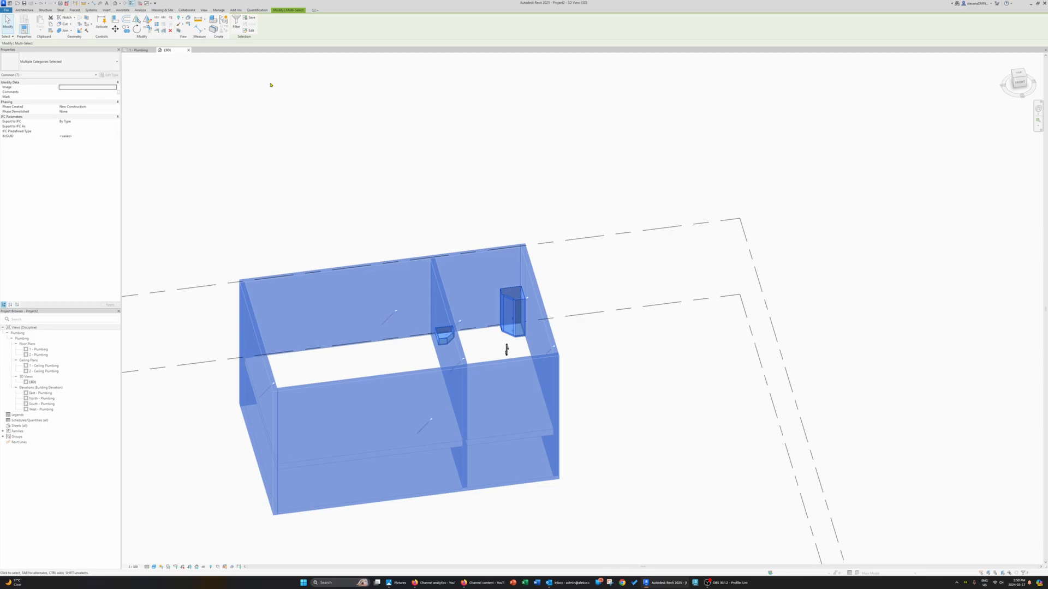
click(995, 576)
Pin the floor slab and keep pinned elements excluded from selection.
click(479, 353)
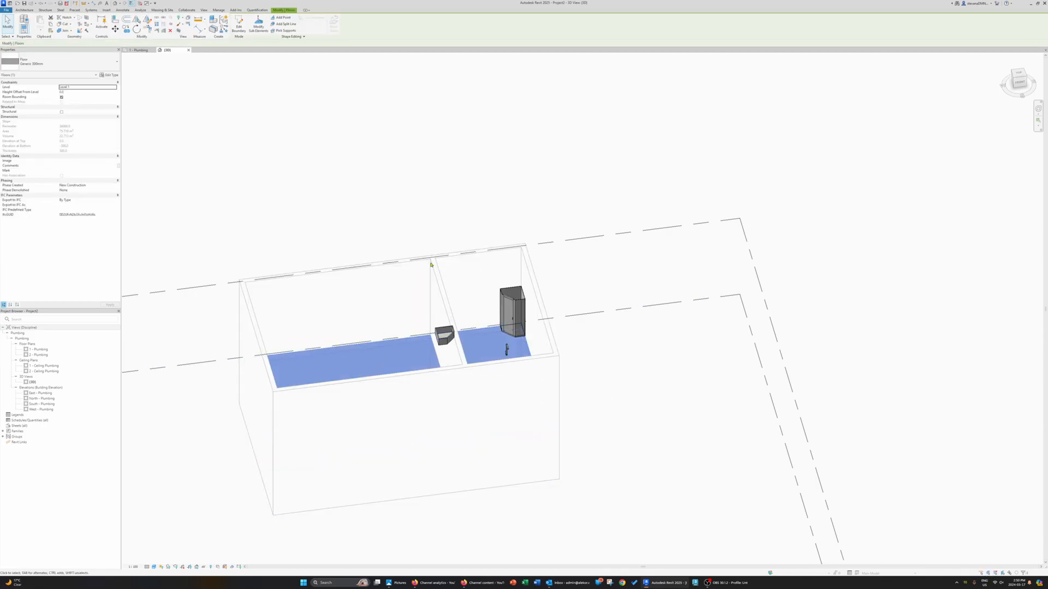
click(173, 25)
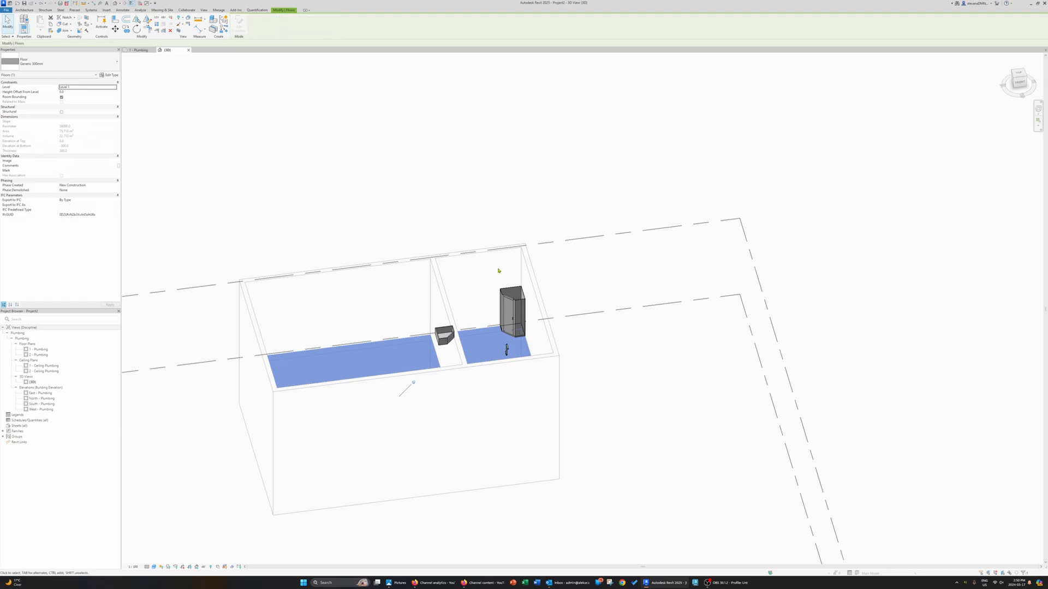
click(998, 576)
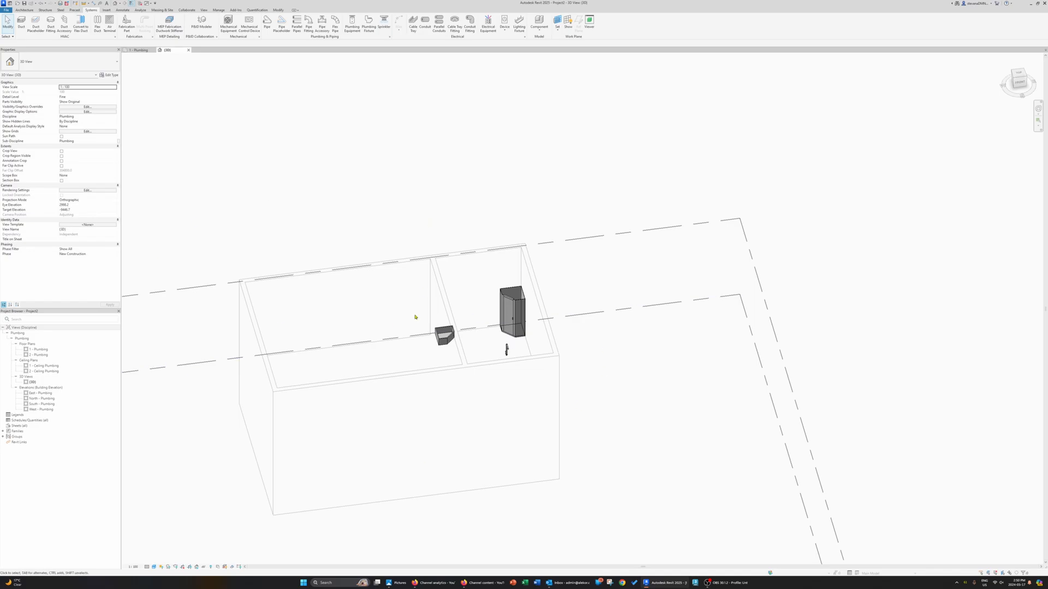
Delete the P-trap together with its remaining riser, elbow and horizontal pipe.
drag(496, 327, 550, 381)
key(Delete)
drag(815, 194, 732, 363)
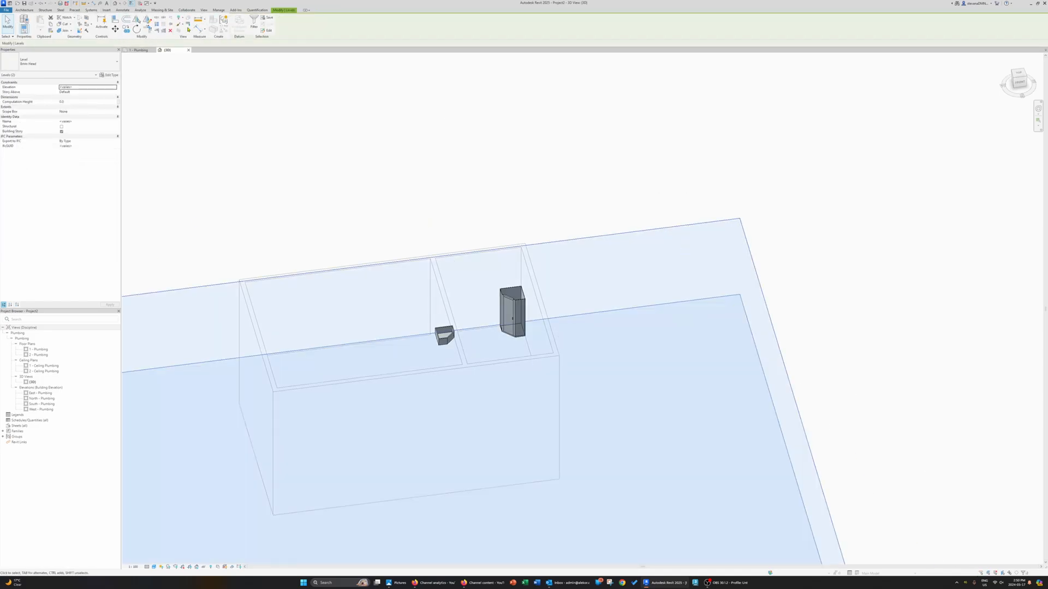
click(554, 180)
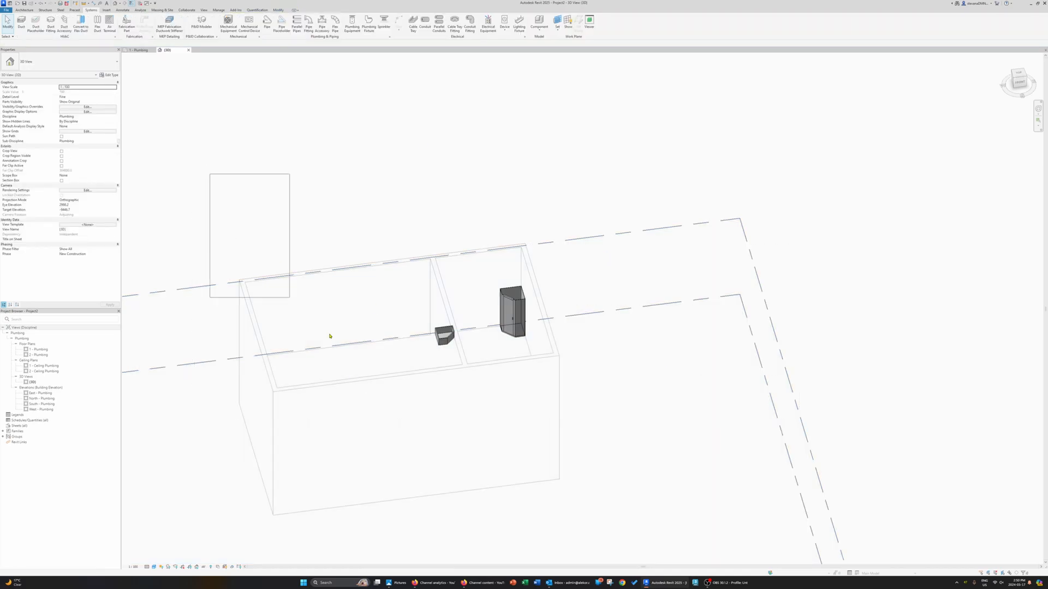
shift+middle_drag(599, 430, 483, 390)
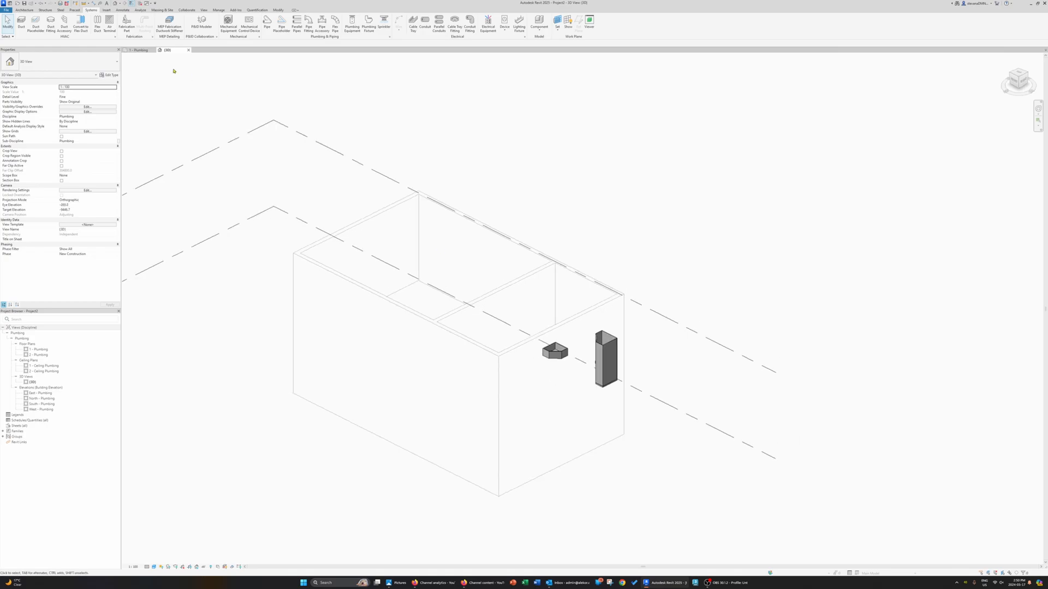
In the Level 1 plumbing plan, draw an 80 mm pipe at -750 mm middle elevation from outside the lower wall into the smaller room.
click(139, 50)
middle_drag(520, 321, 487, 349)
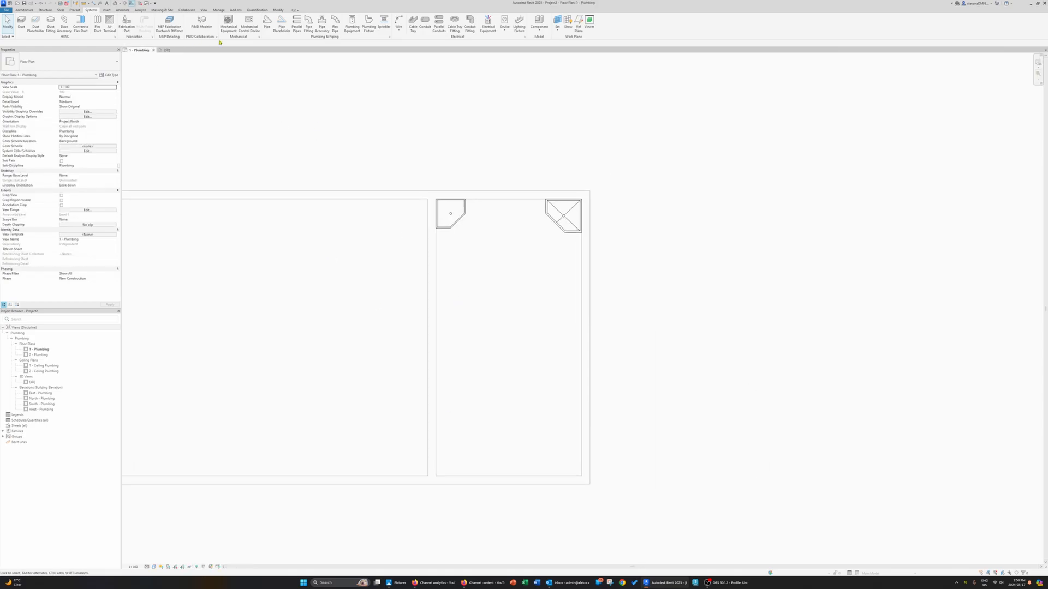
click(267, 23)
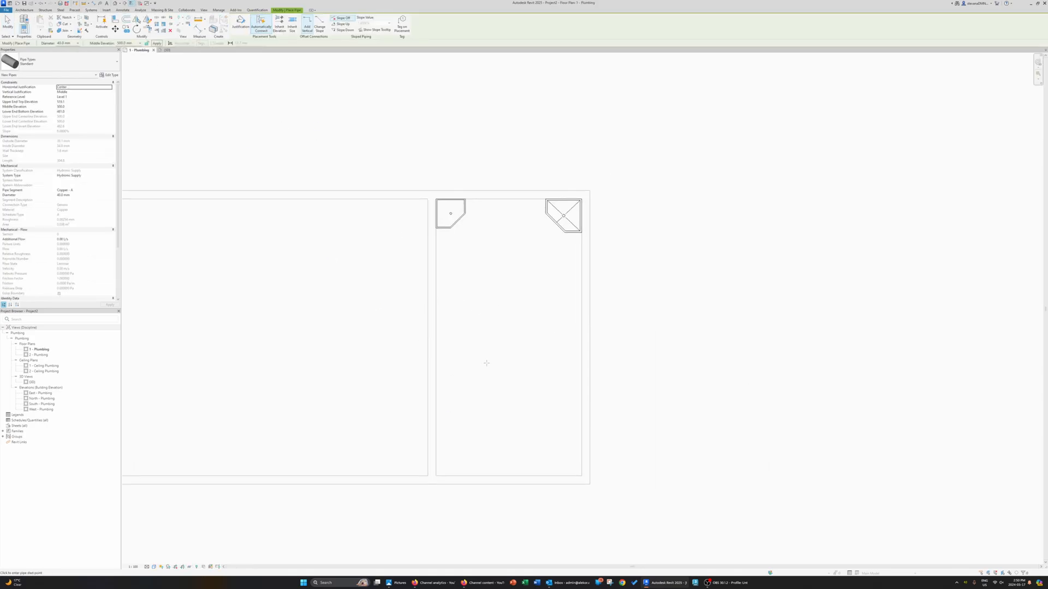
middle_drag(487, 363, 468, 310)
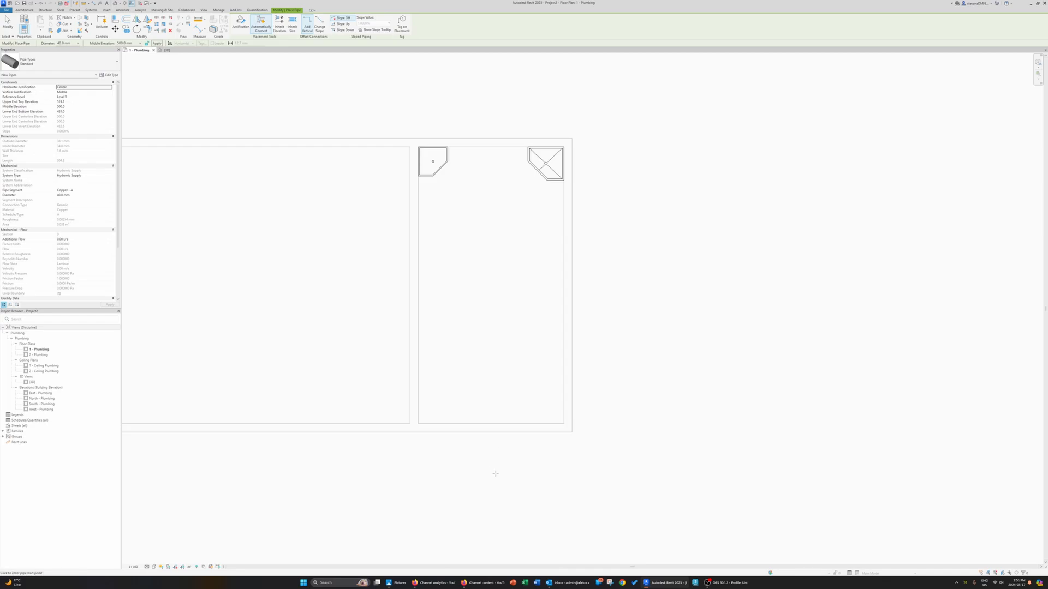
click(132, 42)
click(78, 43)
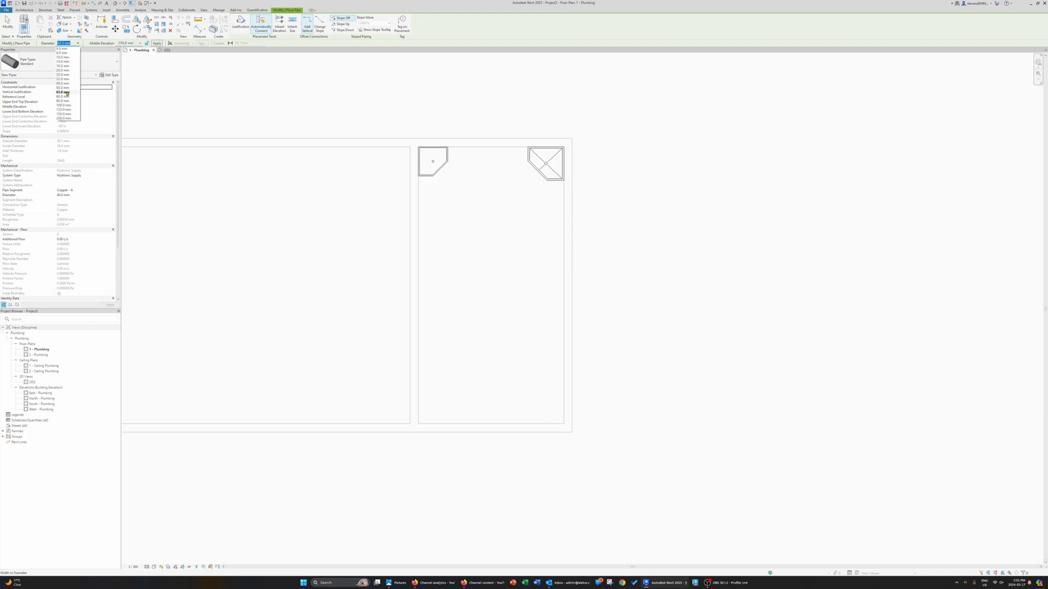
click(63, 97)
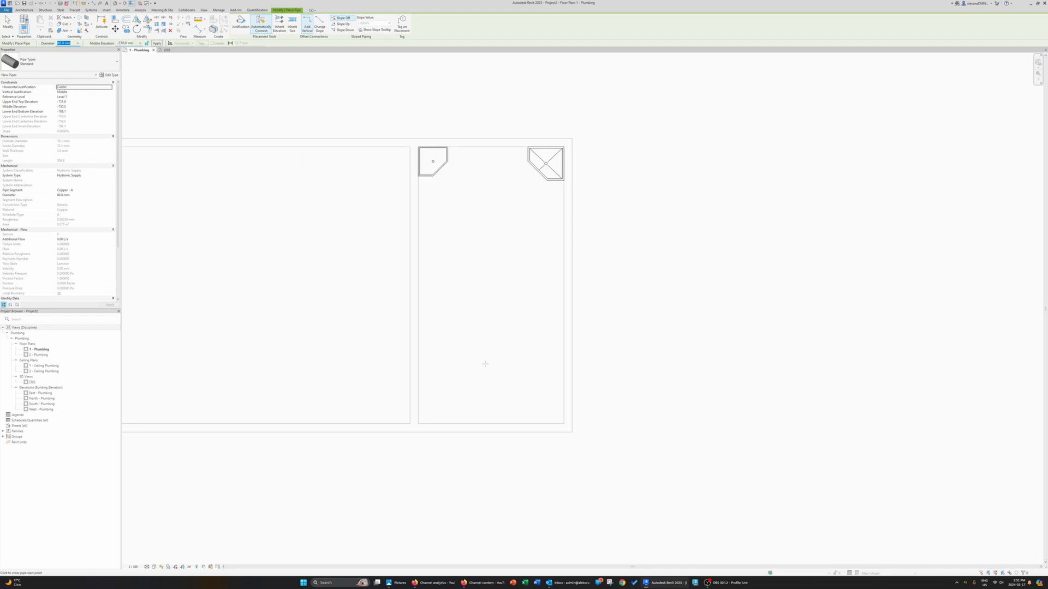
click(489, 465)
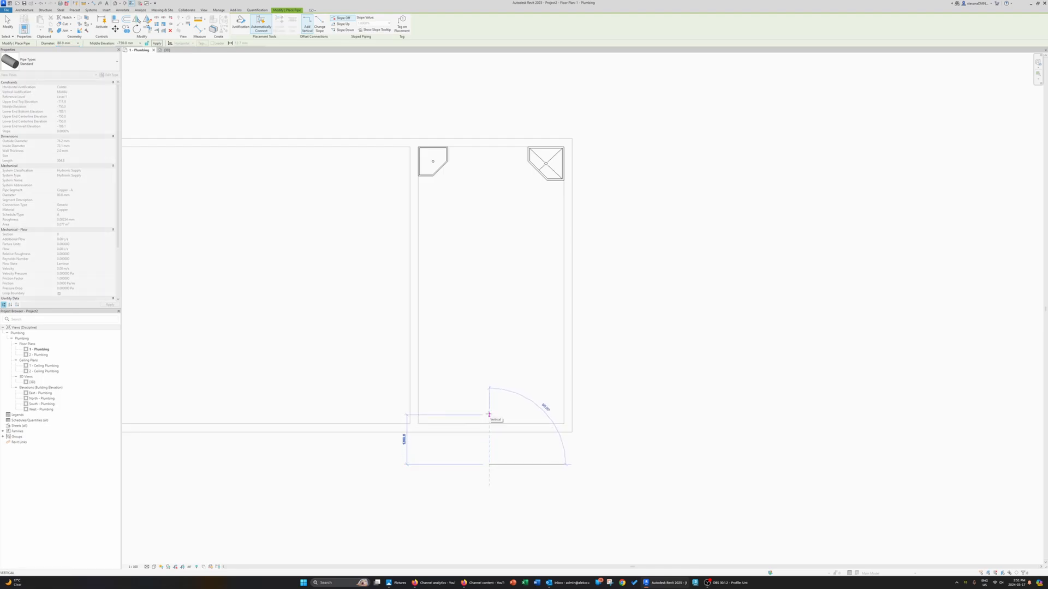
click(489, 415)
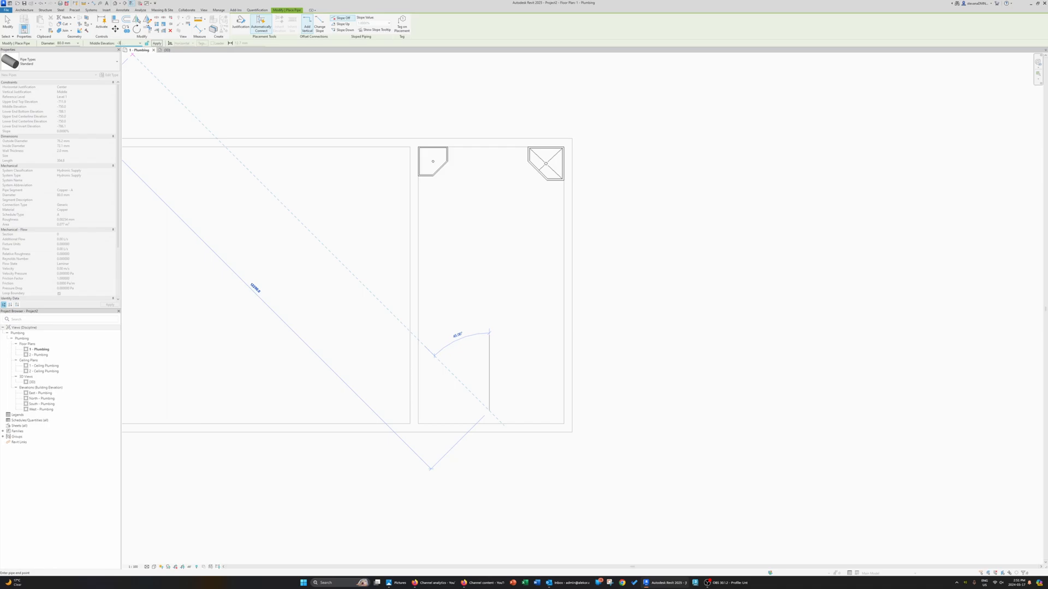
Continue the pipe straight toward the fixtures at a middle elevation of -400 mm, ending it short of the mop sink and shower.
key(Return)
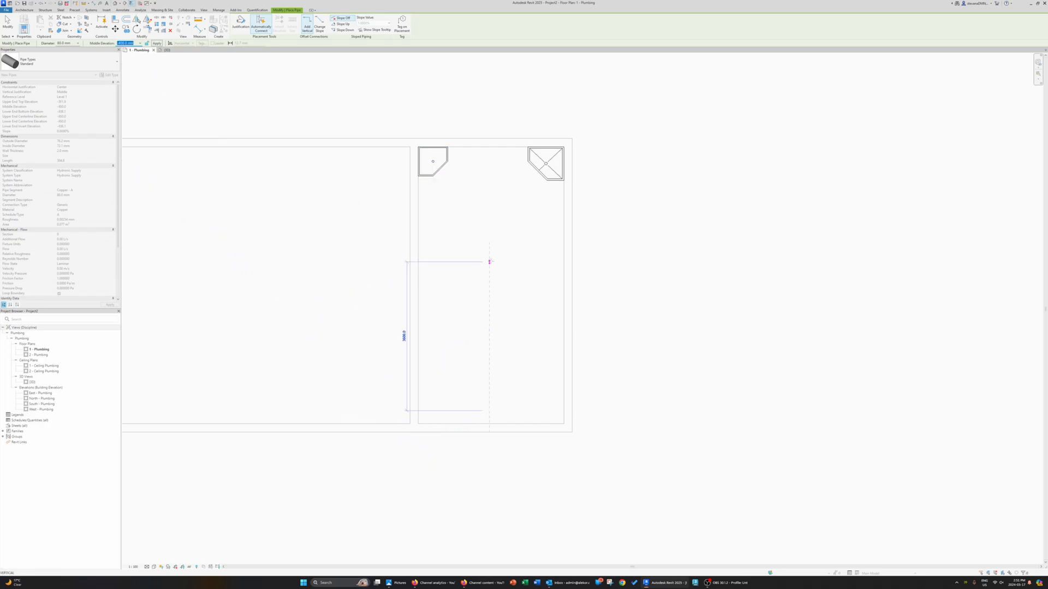
click(489, 200)
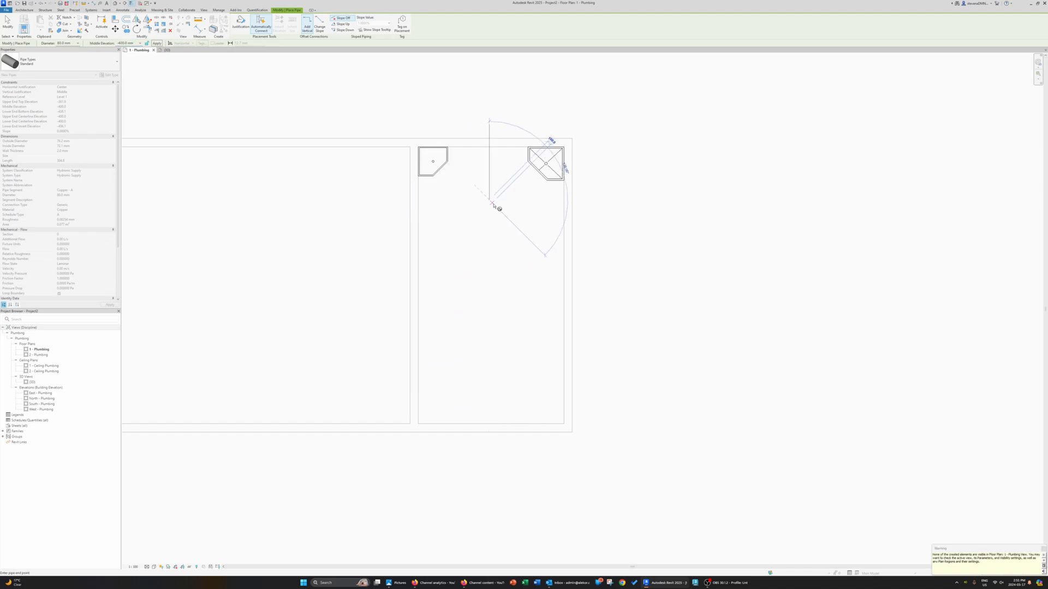
key(Escape)
key(Escape)
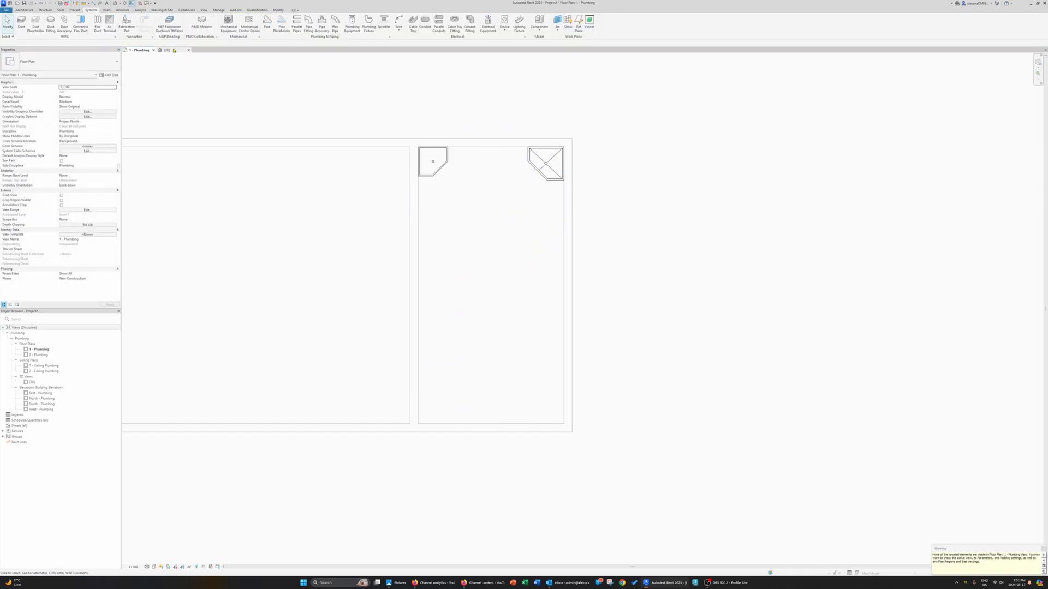
Set the plan's view depth offset to -1000 and its detail level to Fine.
middle_drag(260, 320, 327, 353)
click(100, 211)
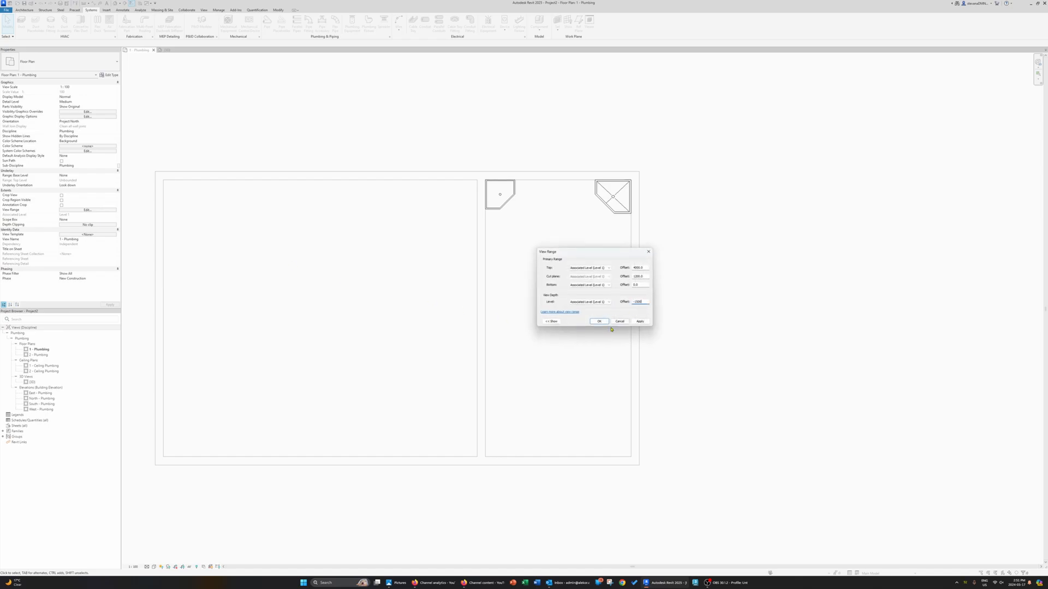
click(599, 322)
click(146, 567)
click(155, 565)
Select the whole connected pipe run and apply a 1% slope to it.
scroll(559, 436, up, 3)
middle_drag(566, 428, 570, 513)
middle_drag(584, 255, 563, 323)
click(544, 348)
scroll(543, 365, down, 3)
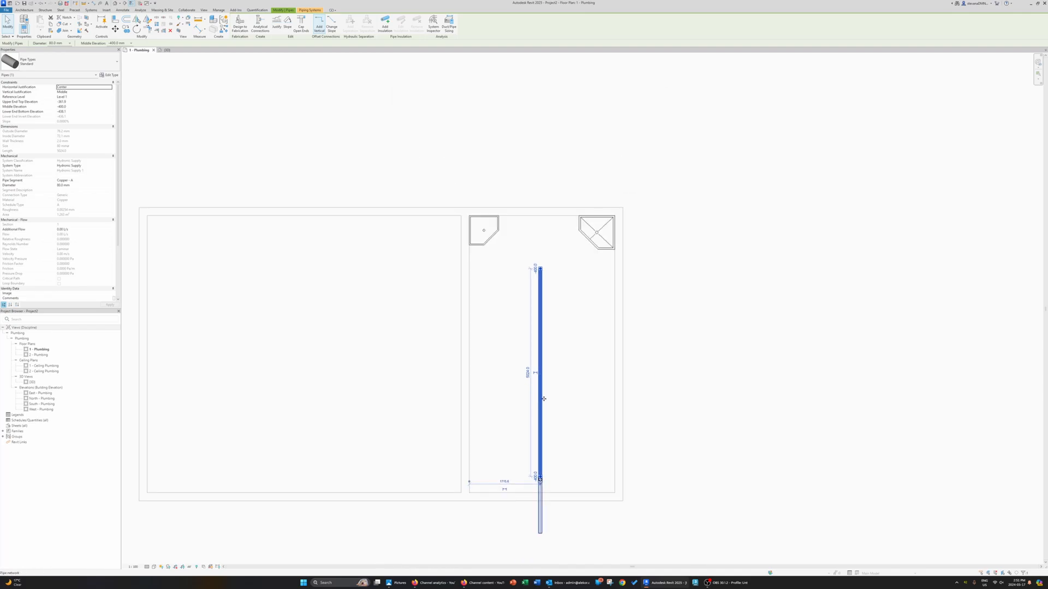
key(Tab)
click(543, 399)
click(303, 23)
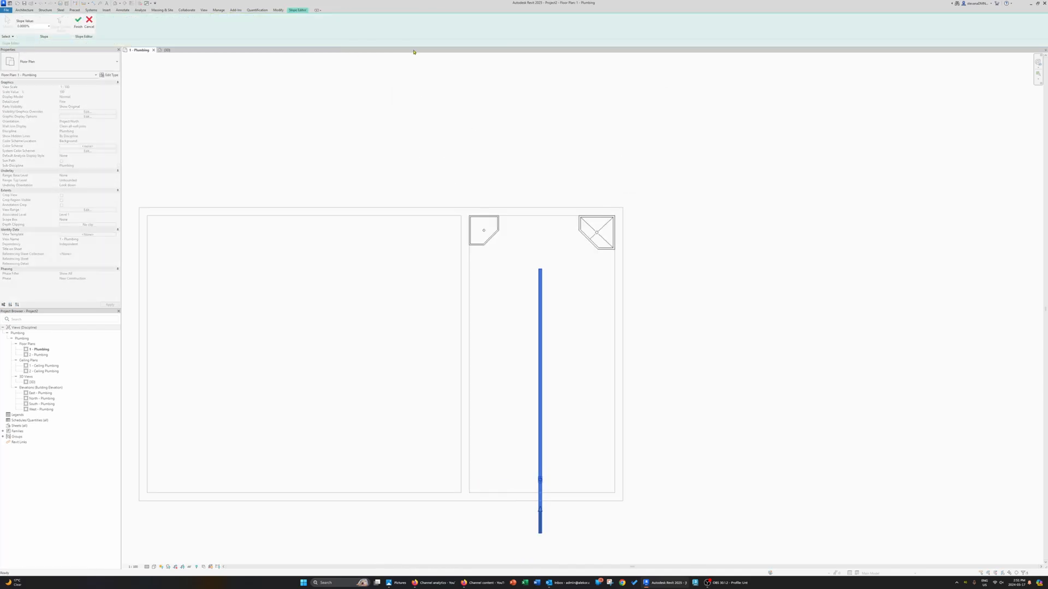
click(48, 26)
click(33, 39)
click(78, 22)
Display the 3D view in wireframe and inspect the sloped pipe run from the right side.
click(167, 50)
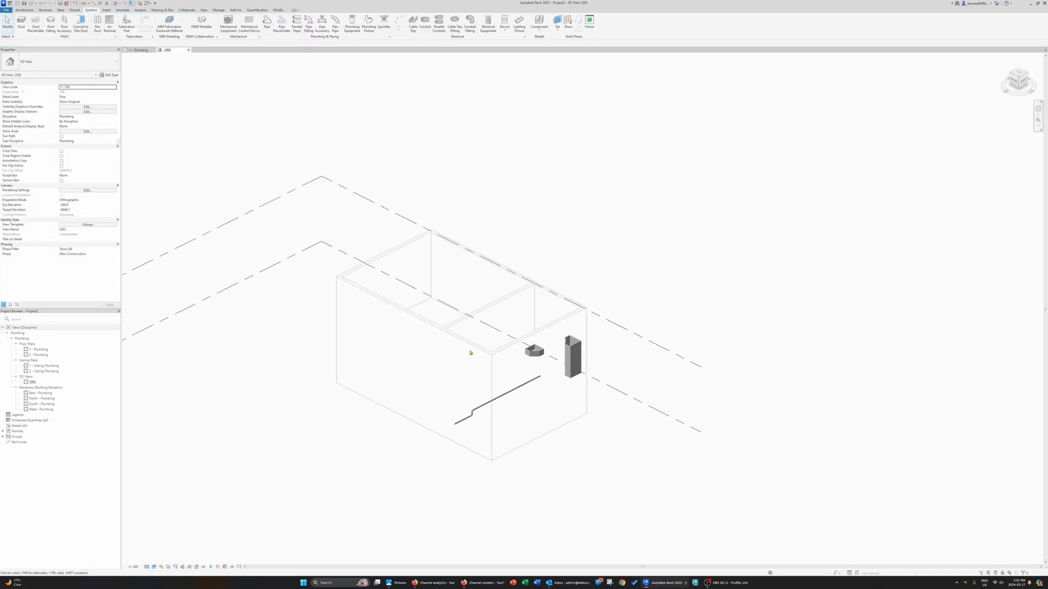
scroll(494, 414, up, 1)
click(493, 371)
shift+middle_drag(493, 388, 425, 339)
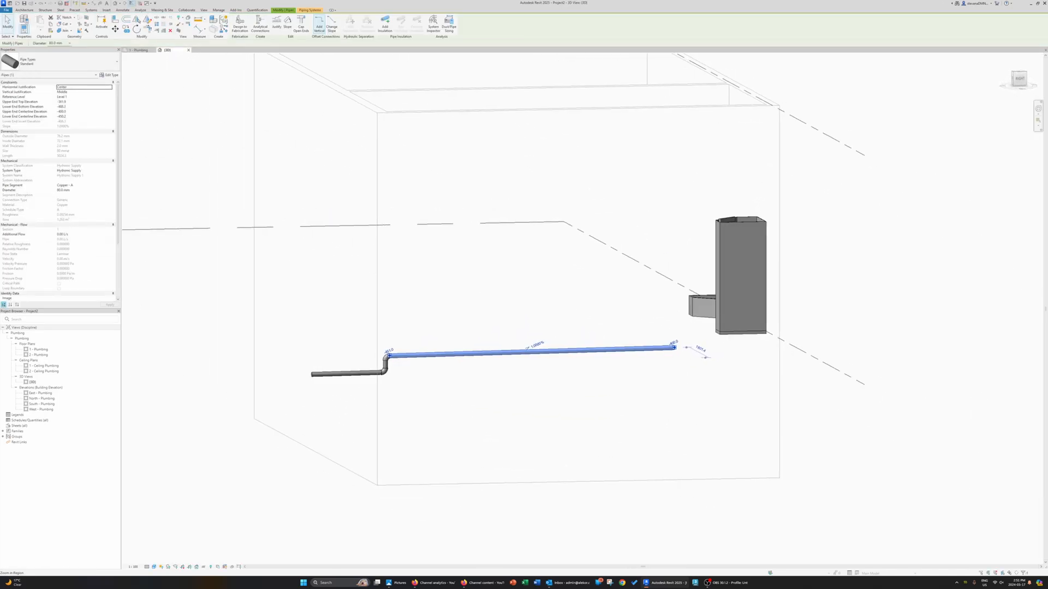
click(1019, 78)
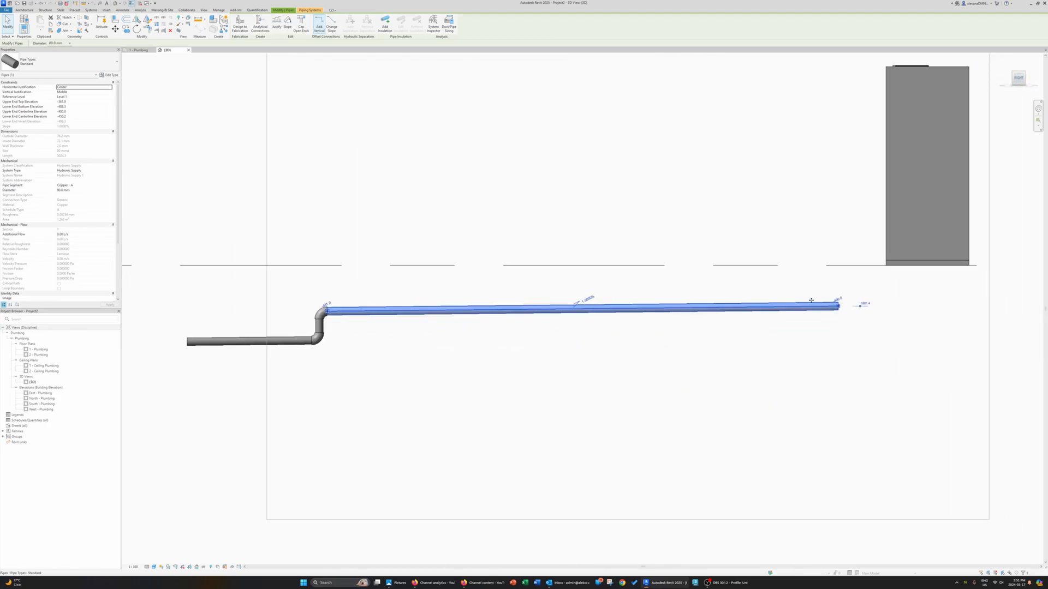
scroll(431, 297, down, 3)
shift+middle_drag(434, 289, 526, 334)
click(148, 567)
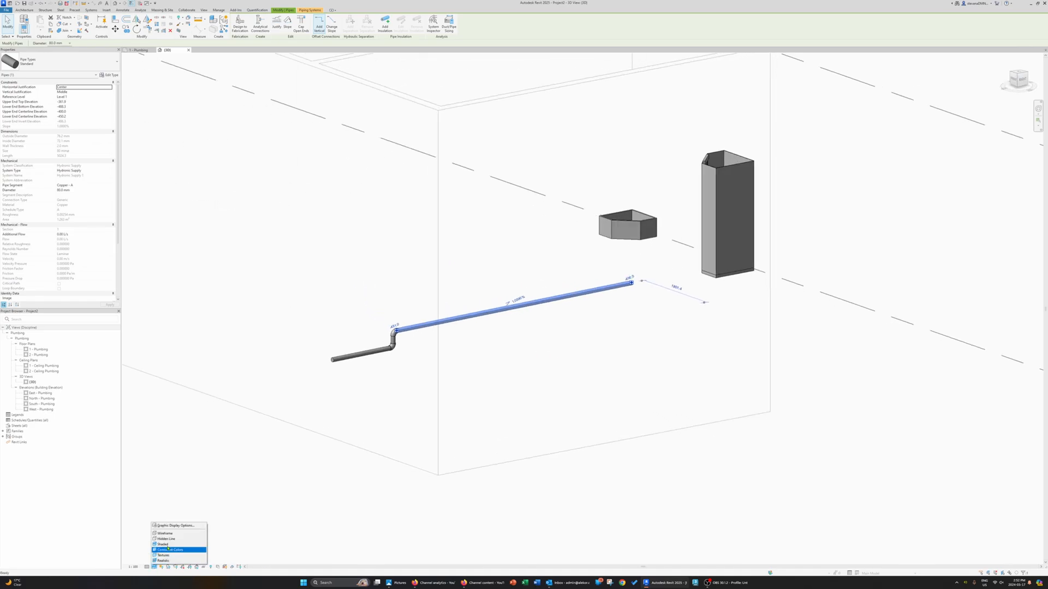
click(167, 527)
click(1022, 81)
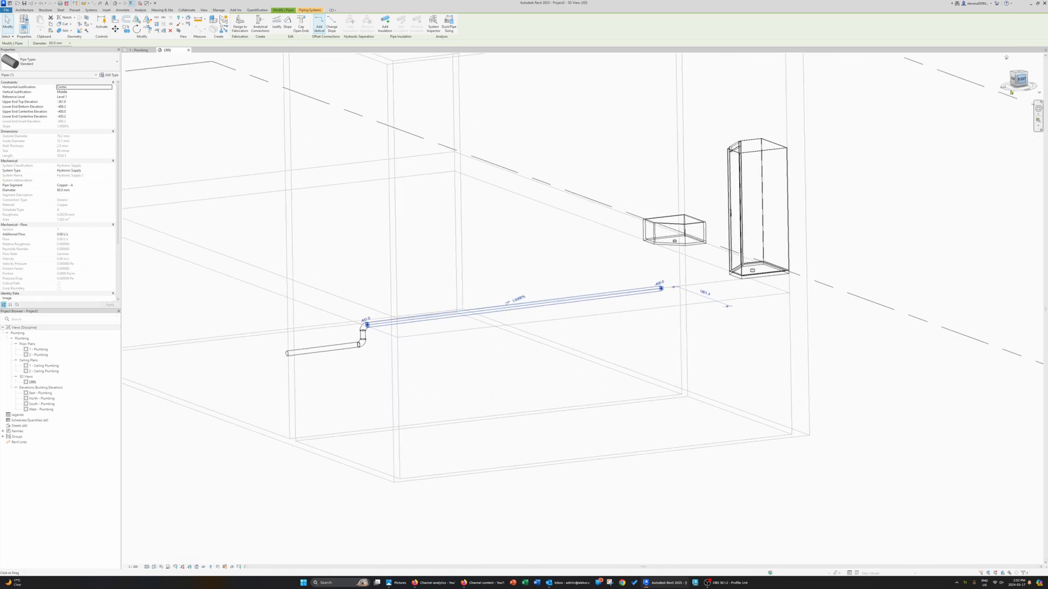
Nudge the lower outlet pipe down to an elevation of about -1750 mm, lengthening the vertical drop.
middle_drag(288, 322, 445, 292)
click(374, 305)
key(Down)
key(Down)
key(Down)
key(Down)
key(Down)
key(Down)
key(Down)
key(Down)
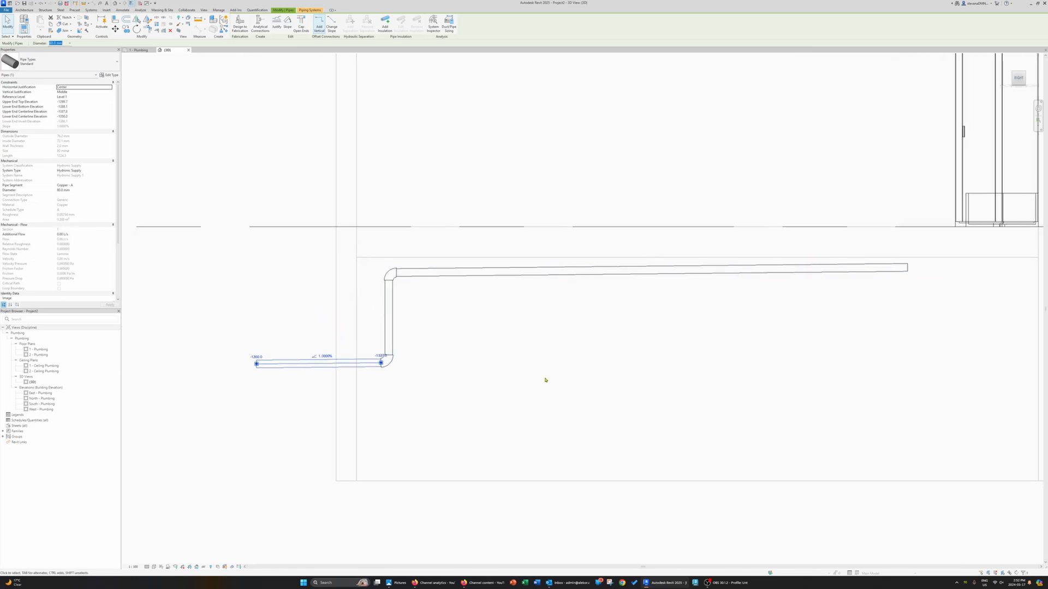
scroll(549, 378, down, 1)
middle_drag(550, 378, 441, 416)
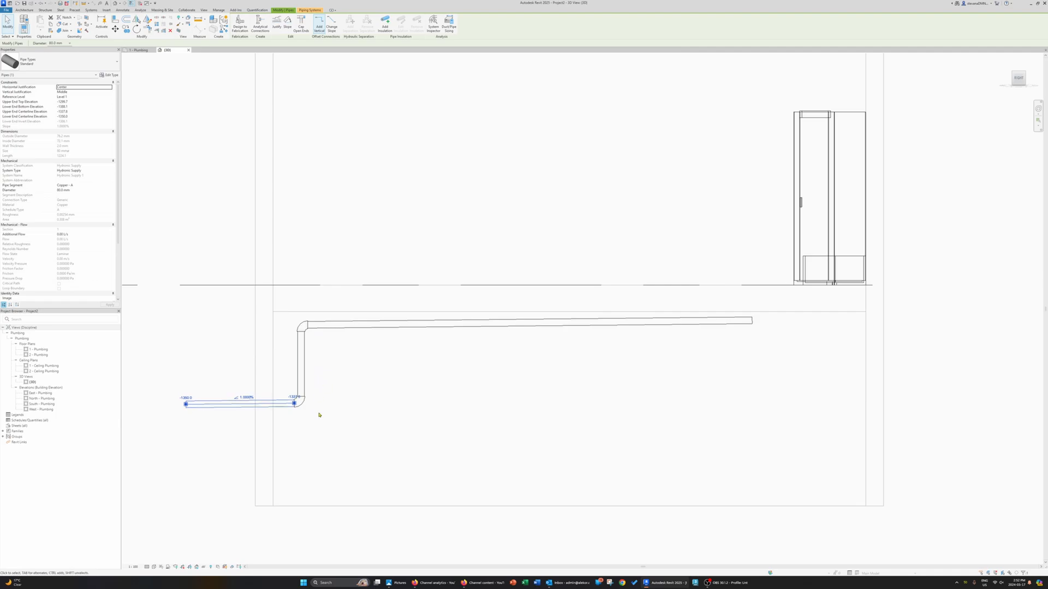
key(Down)
key(Down)
key(Down)
key(Down)
key(Down)
key(Down)
key(Down)
key(Down)
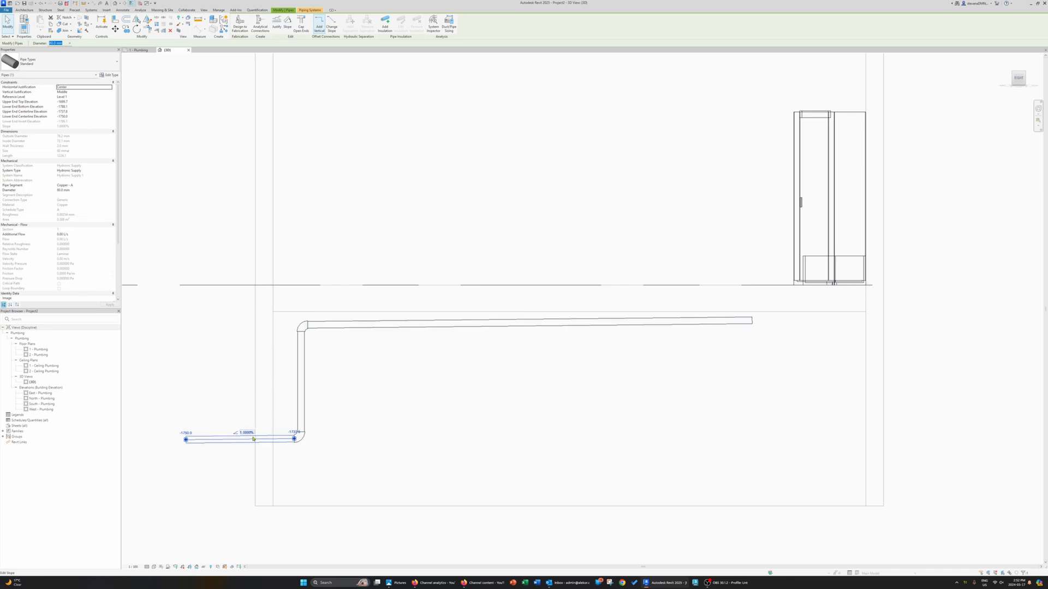
Start a pipe fitting in the plumbing plan and load the M_Wye 45 Deg Reducing - PVC - Sch 40 - DWV family.
click(381, 326)
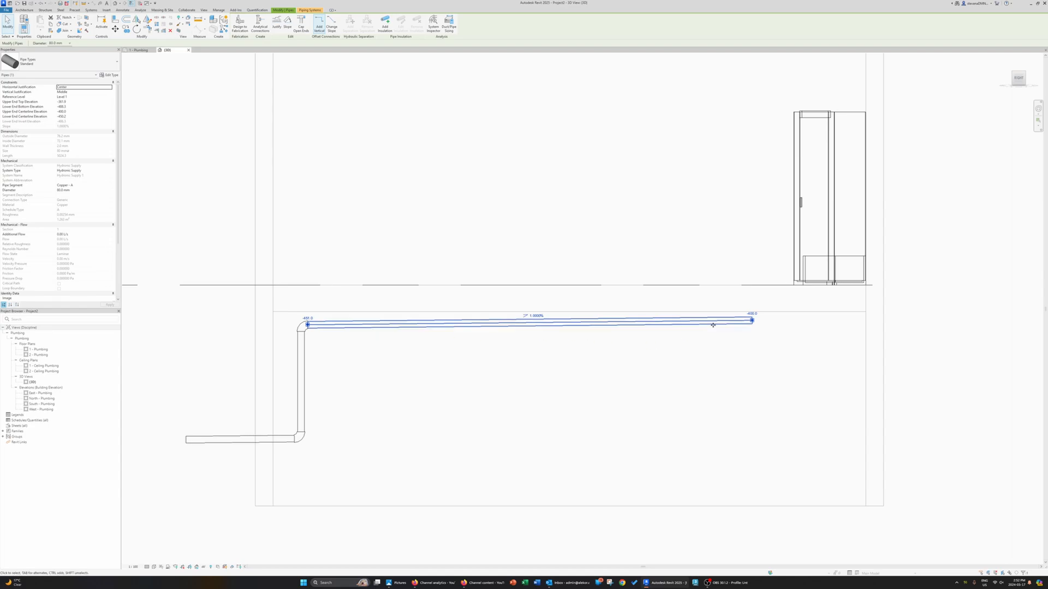
key(ctrl+Tab)
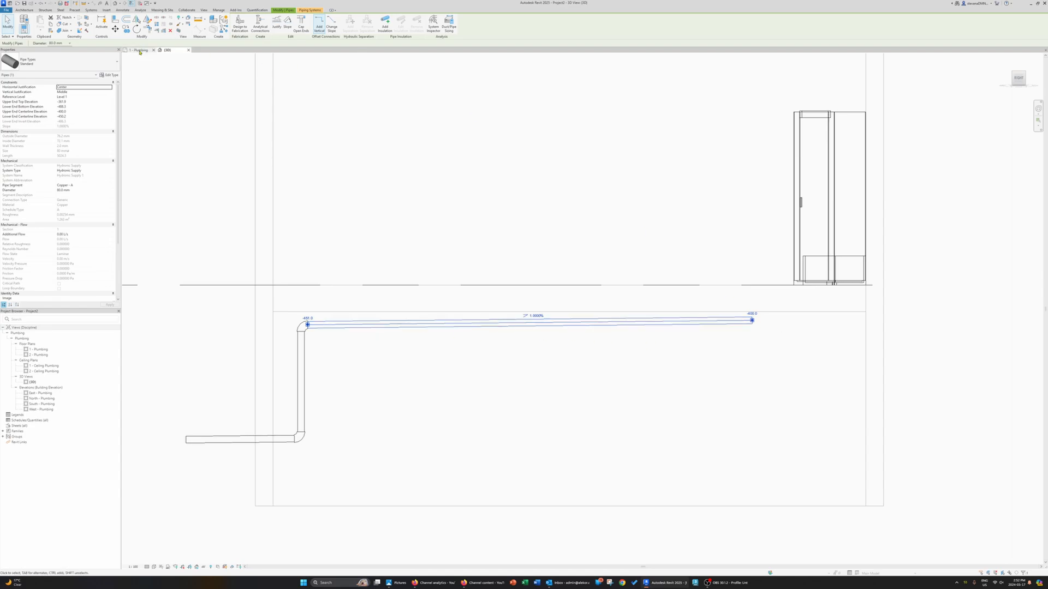
key(Escape)
scroll(570, 252, up, 3)
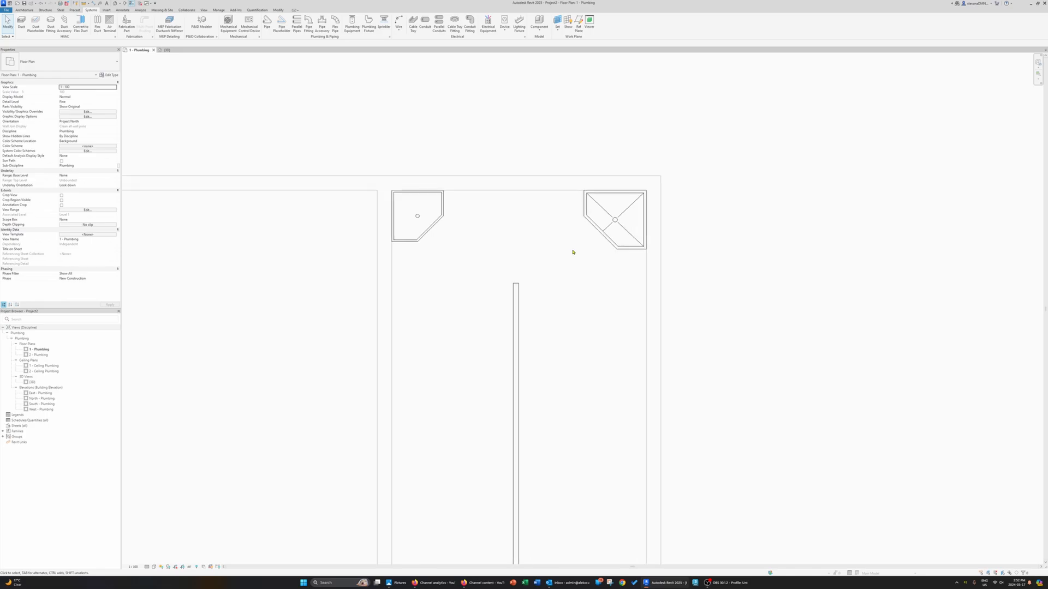
key(p)
key(f)
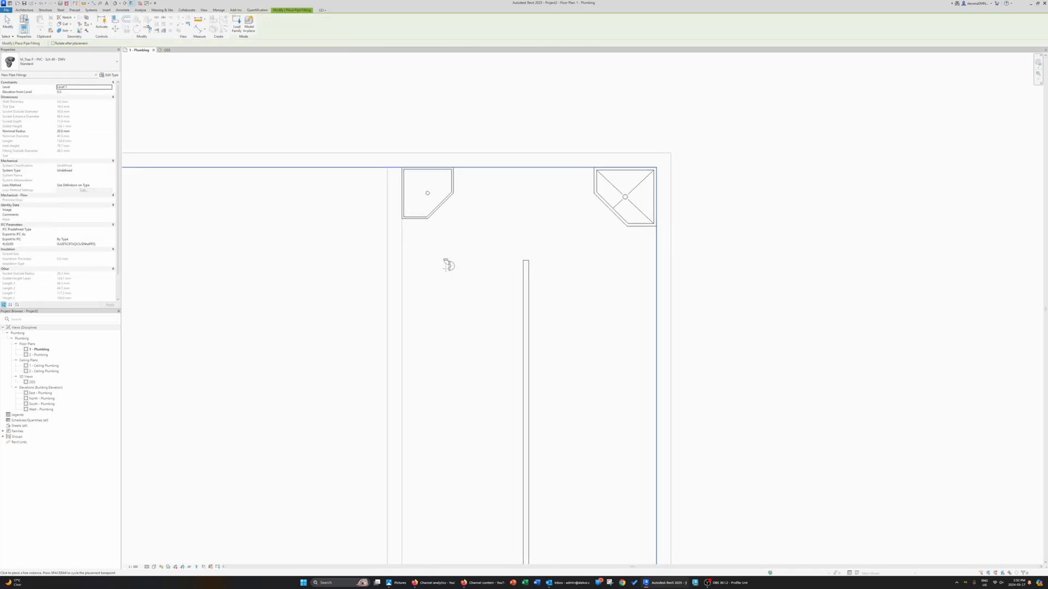
click(65, 61)
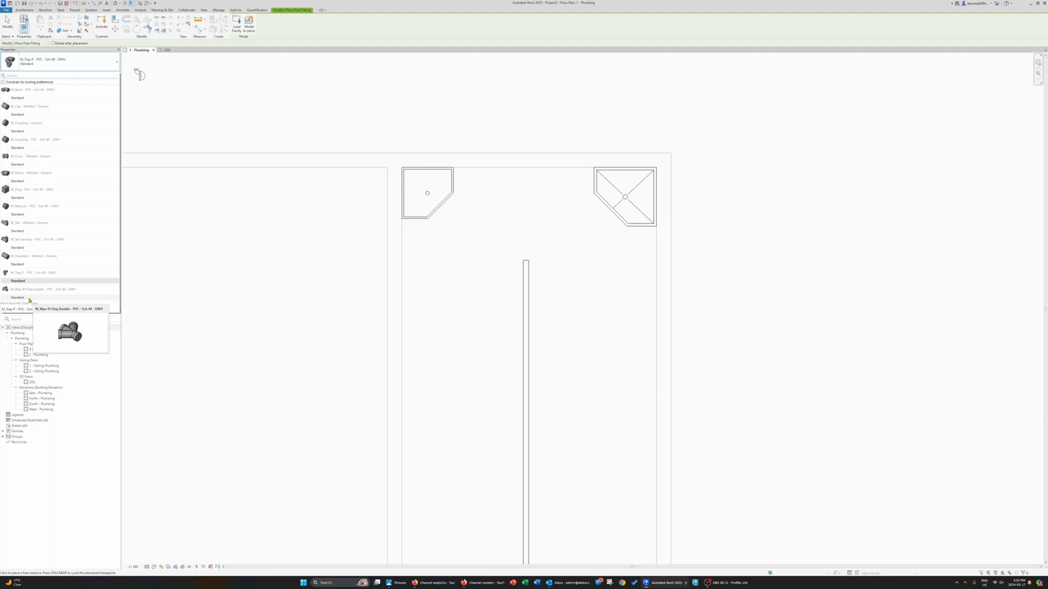
click(236, 24)
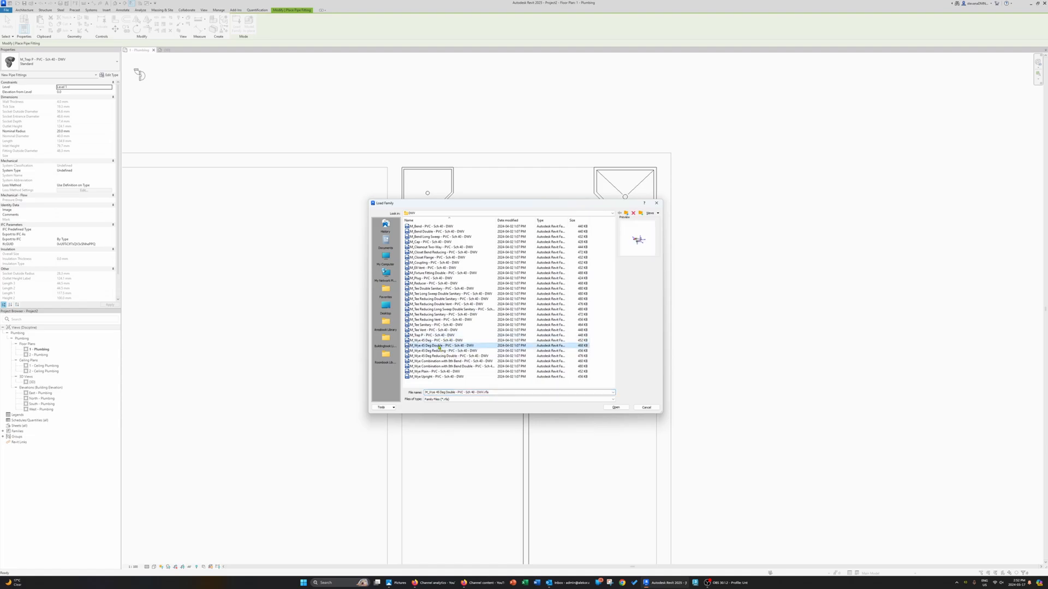
key(Up)
click(444, 357)
click(445, 352)
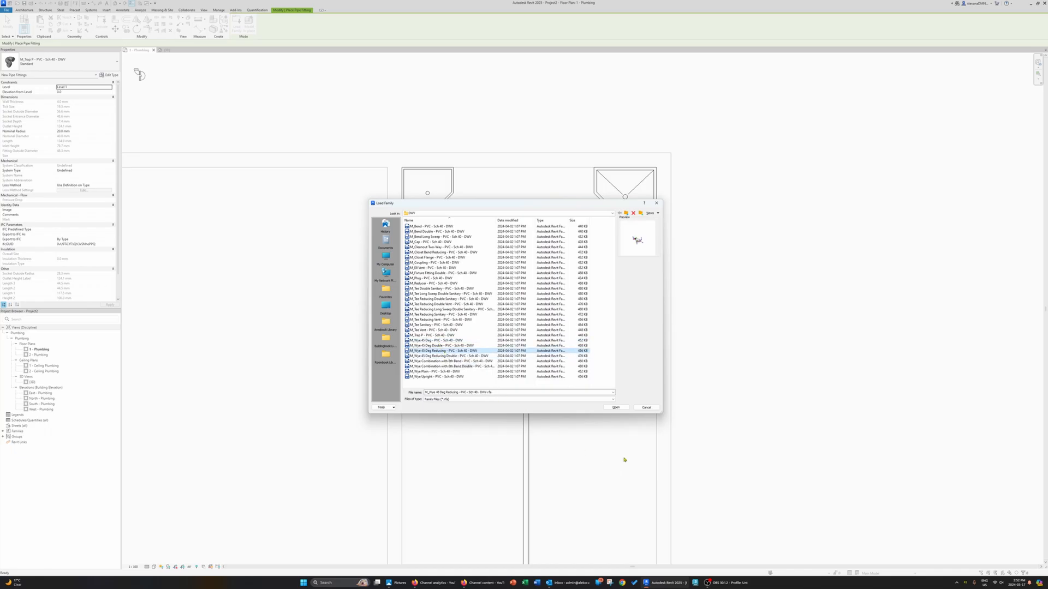
click(615, 408)
Try to place the 45-degree reducing wye on the upper pipe in plan, then undo the placement.
scroll(524, 306, up, 3)
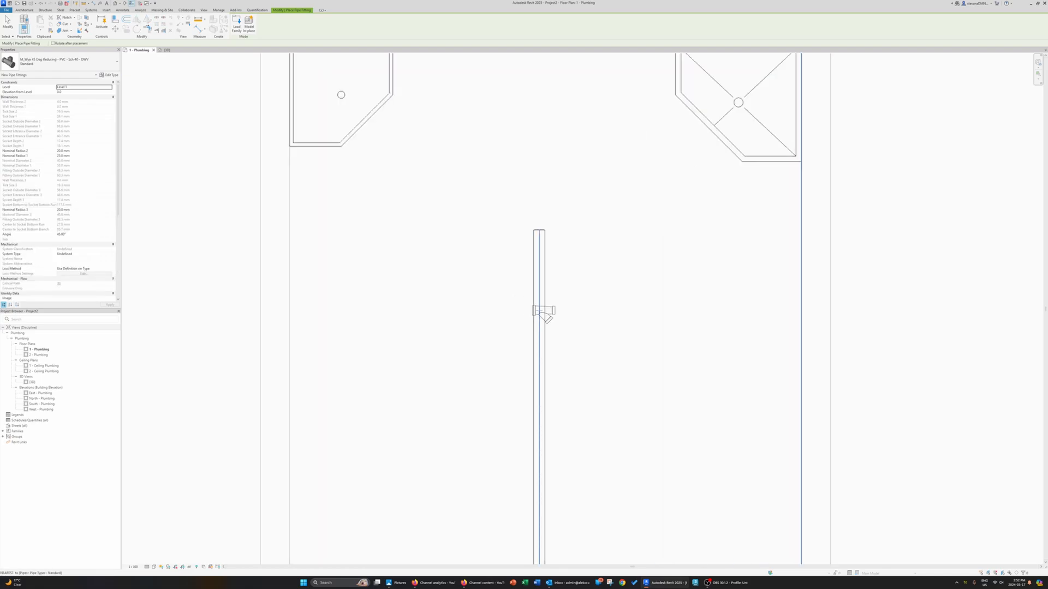
click(542, 313)
key(ctrl+z)
middle_drag(571, 312, 501, 306)
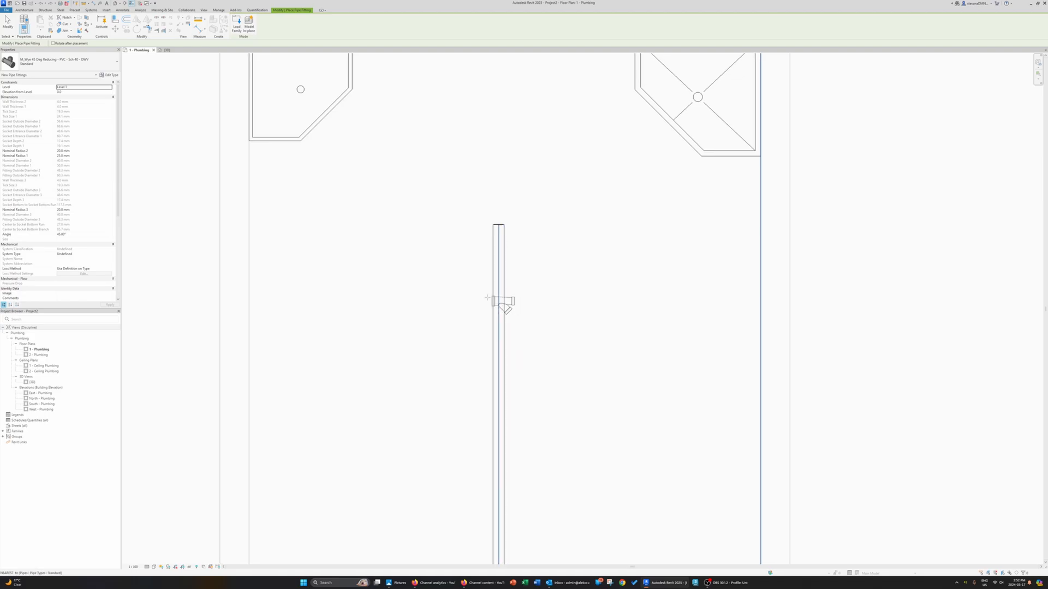
Temporarily isolate the complete connected pipe run in the 3D view.
click(167, 50)
shift+middle_drag(459, 322, 521, 322)
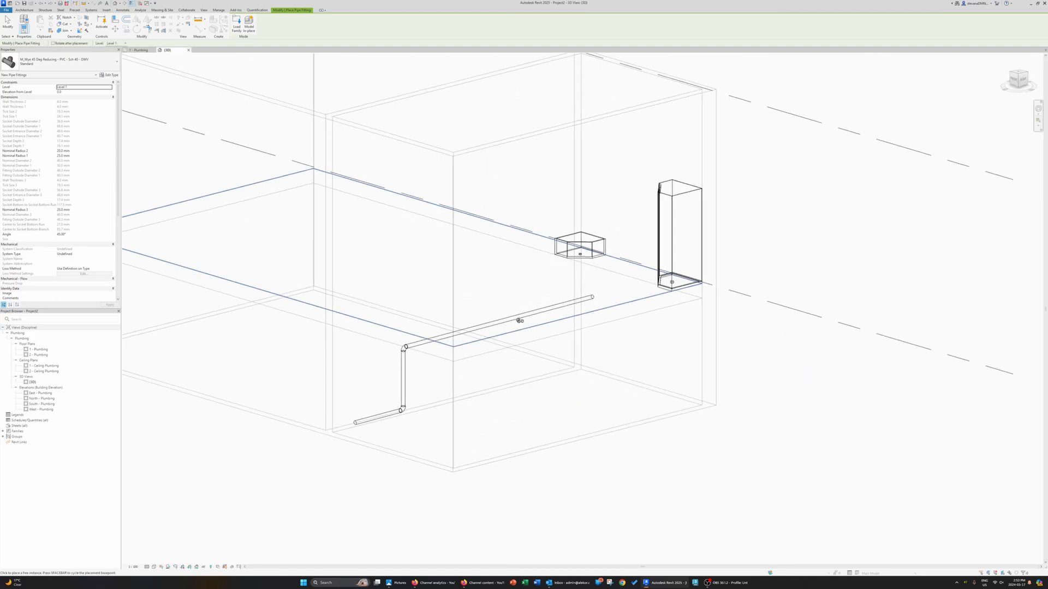
scroll(533, 315, up, 4)
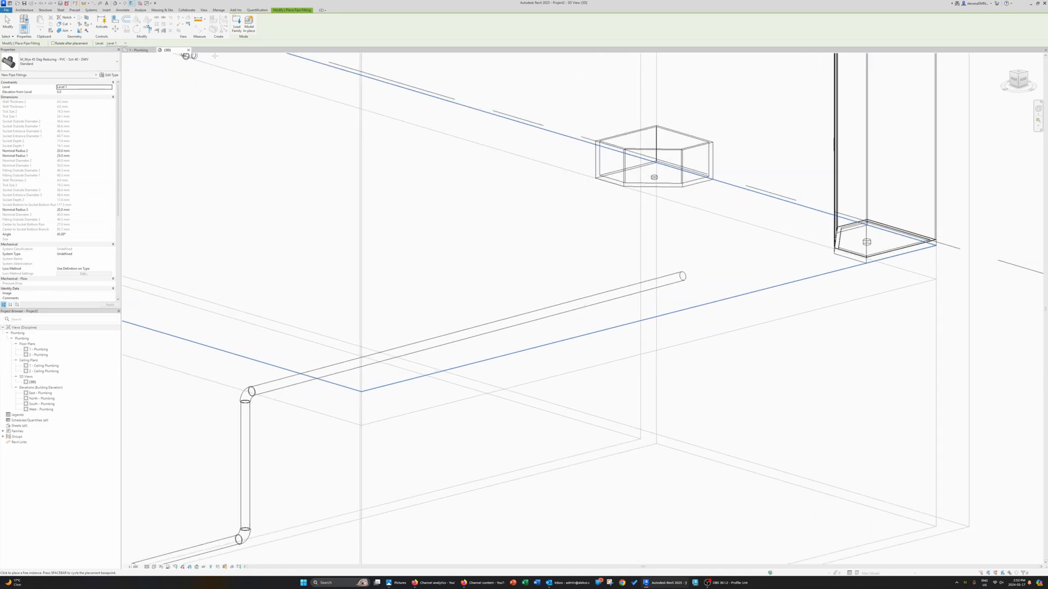
shift+middle_drag(292, 215, 383, 281)
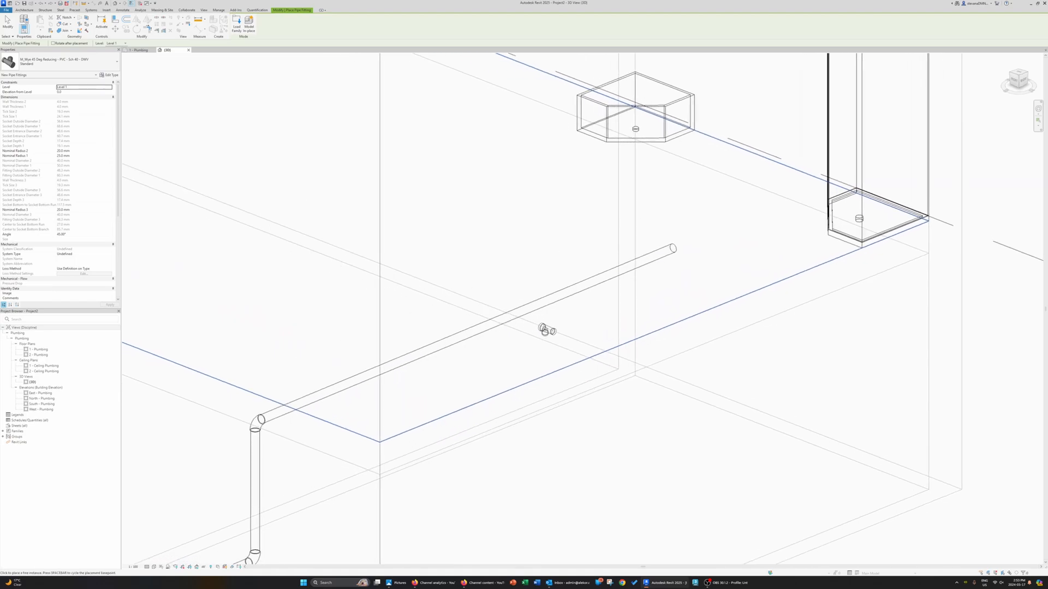
key(Escape)
key(Tab)
click(554, 305)
key(h)
key(i)
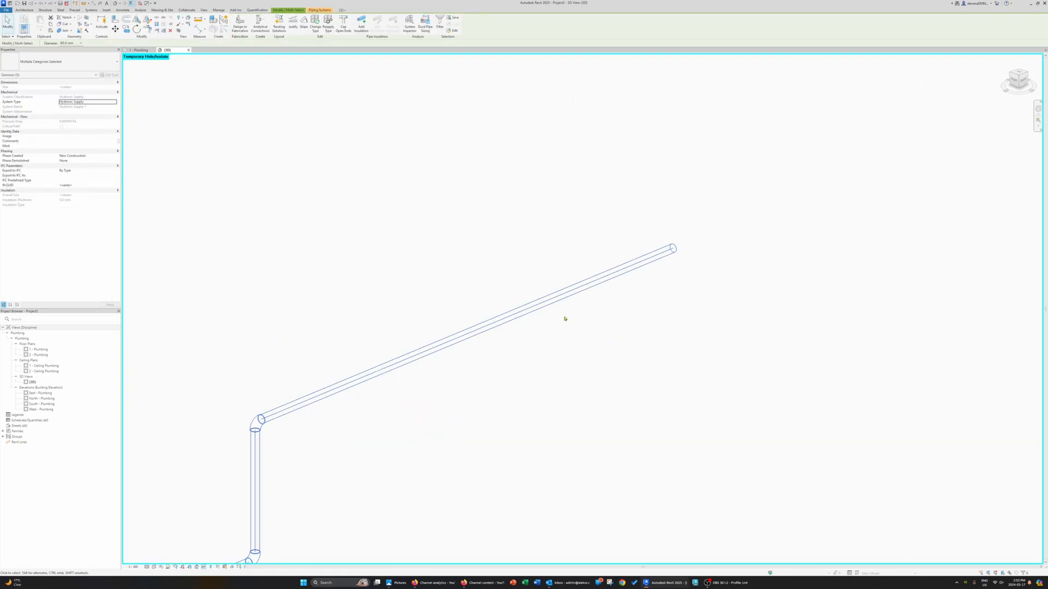
click(349, 94)
Set the isolated 3D view to the Shaded visual style and place two 45-degree reducing wyes along the sloped upper pipe.
click(155, 567)
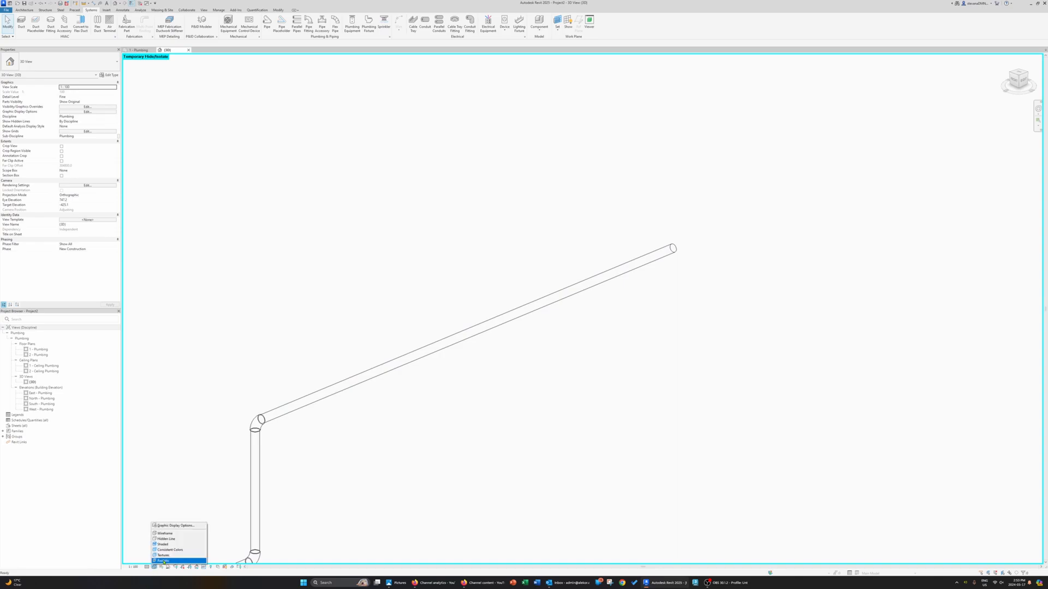
click(164, 545)
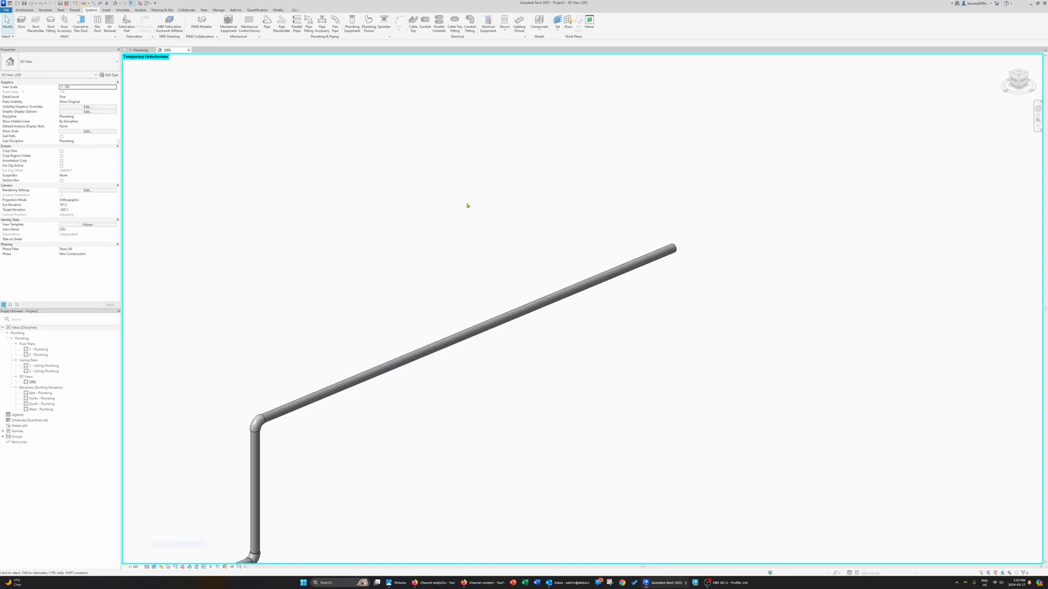
click(308, 25)
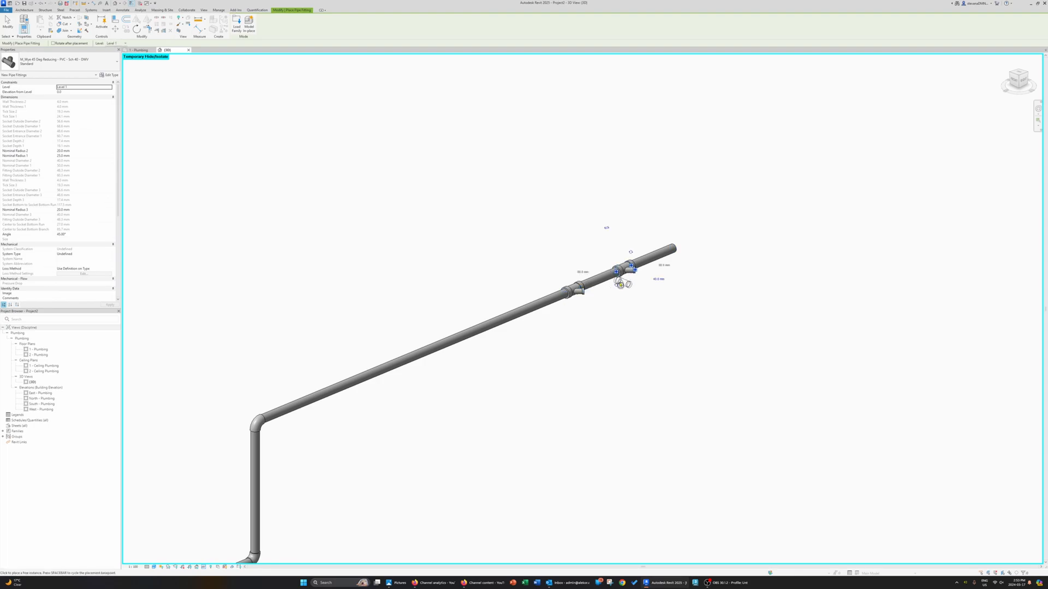
click(620, 273)
key(Escape)
In the plumbing floor plan, set the branch diameter of the wye nearest the pipe's open end to 50 mm.
click(140, 50)
scroll(537, 283, up, 2)
click(498, 311)
click(569, 304)
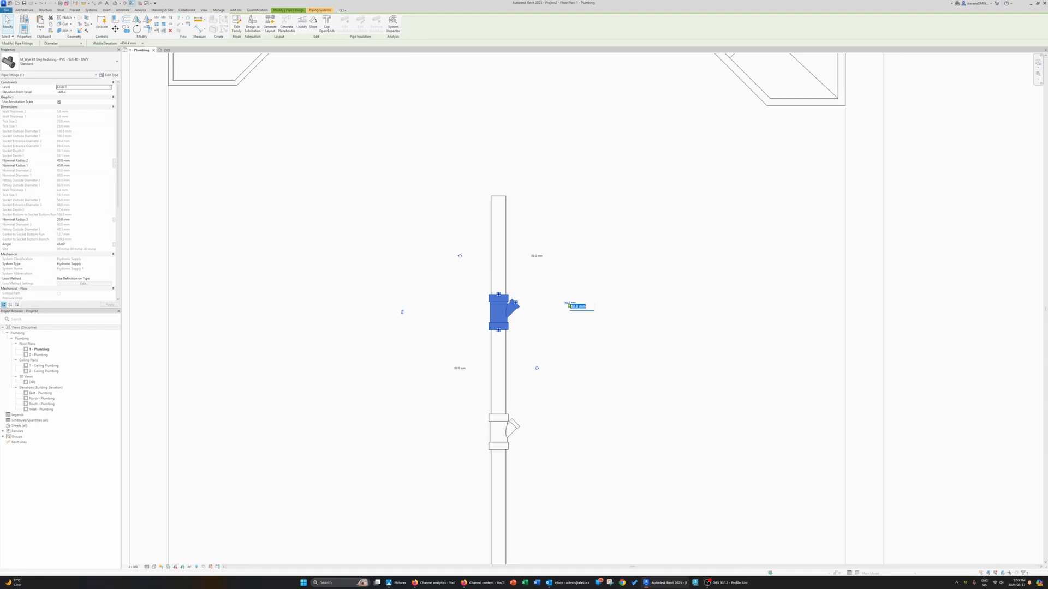
text(50)
key(Return)
Nudge the second wye up toward the first, flip its branch toward the mop sink, and set the branch diameter to 50 mm.
click(519, 433)
key(Up)
key(Up)
key(Up)
click(499, 432)
text(50)
key(Return)
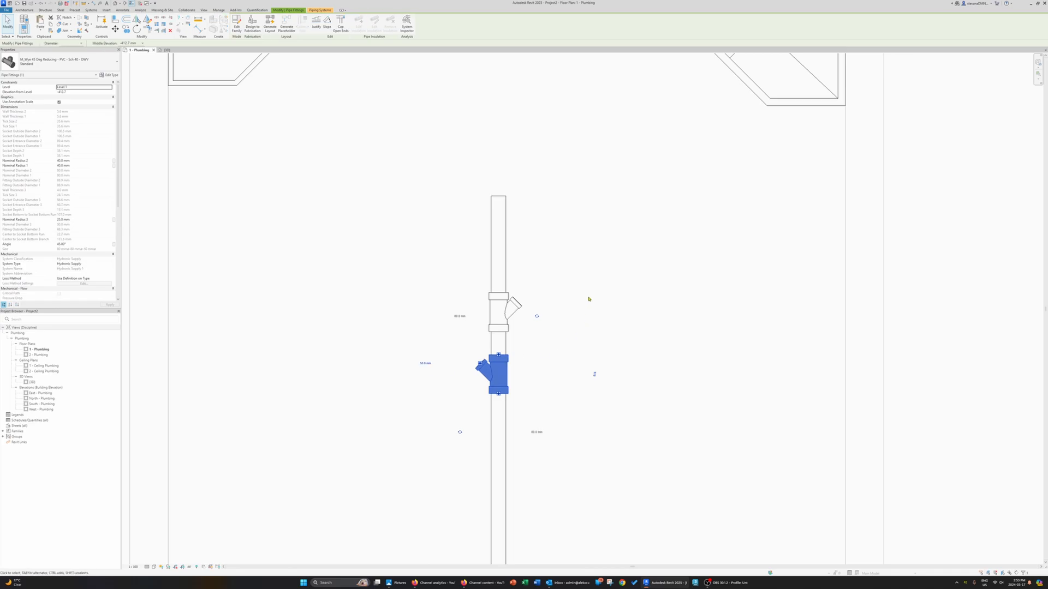
Nudge the main pipe's short end segment above the wyes up toward the fixtures.
click(589, 309)
middle_click(587, 352)
middle_click(587, 352)
scroll(583, 358, down, 2)
scroll(596, 320, up, 10)
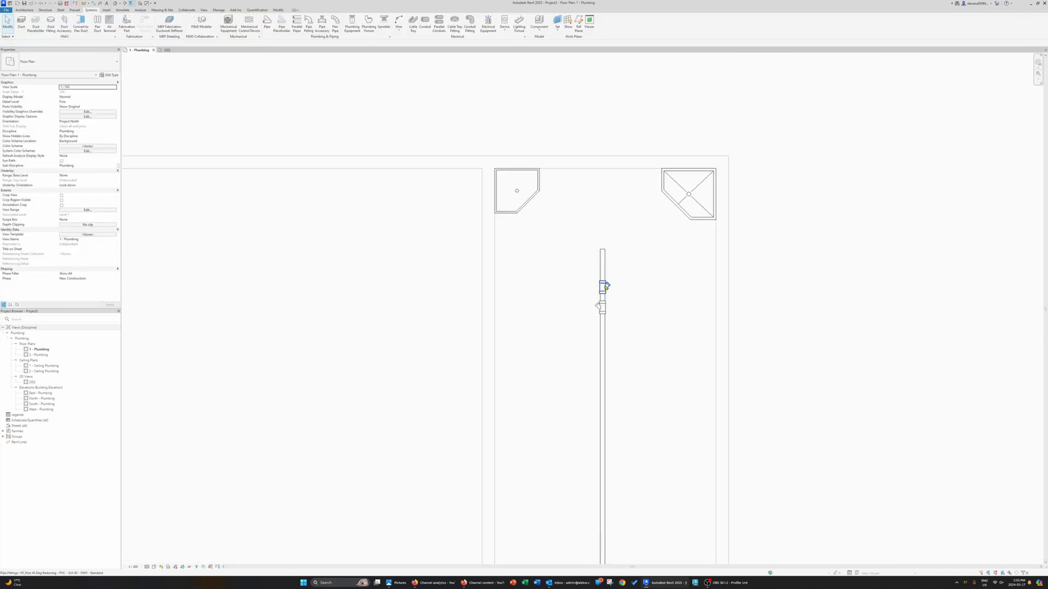
click(491, 285)
key(Up)
key(Up)
key(Up)
key(Up)
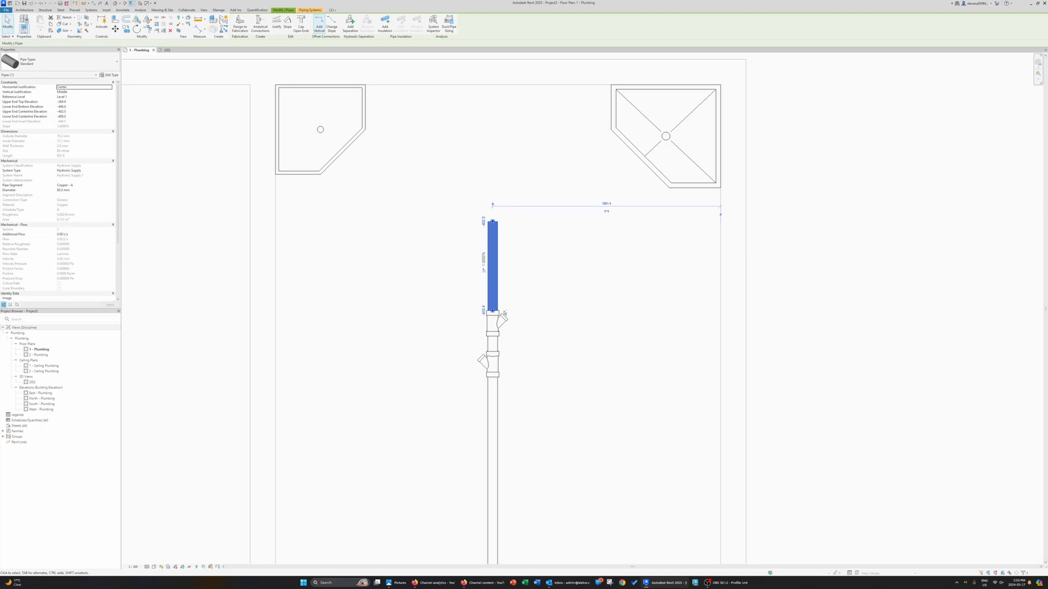
Shift both wyes farther down the main pipe, leaving the shower-side wye just above the sink-side wye.
click(501, 320)
drag(429, 324, 555, 352)
key(Down)
key(Down)
key(Down)
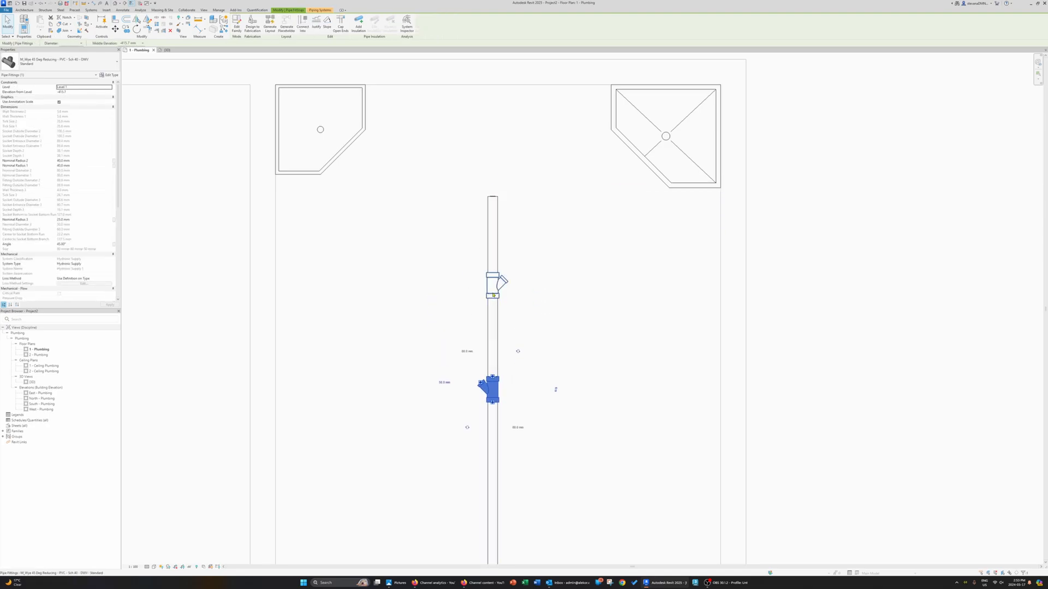
drag(492, 295, 479, 384)
Draw a 50 mm pipe sloping up at 1.000% from the lower wye's branch, diagonally and straight up to the mop sink's drain.
right_click(480, 383)
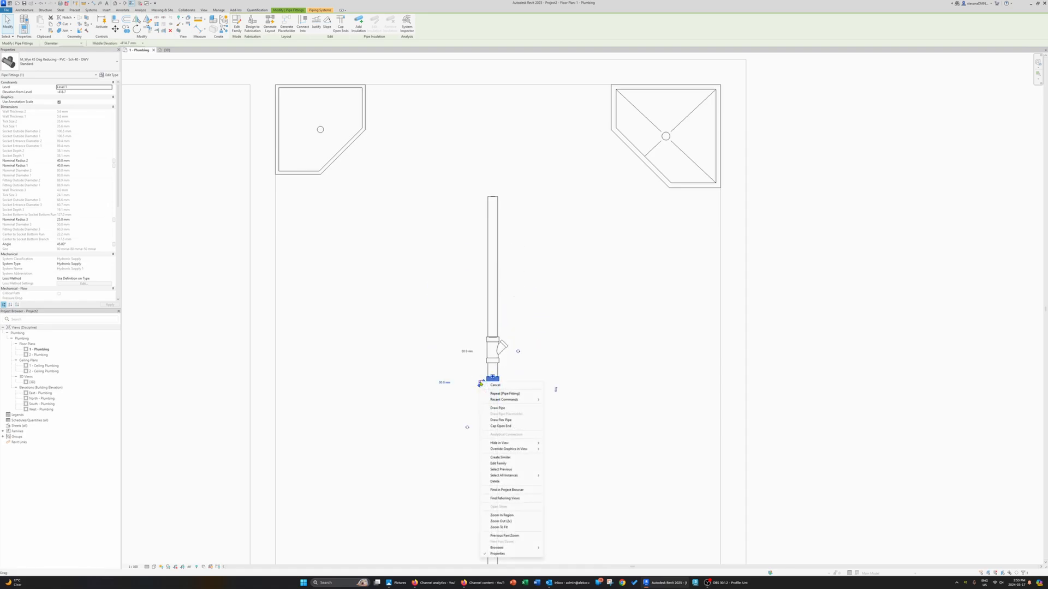
click(513, 409)
click(344, 25)
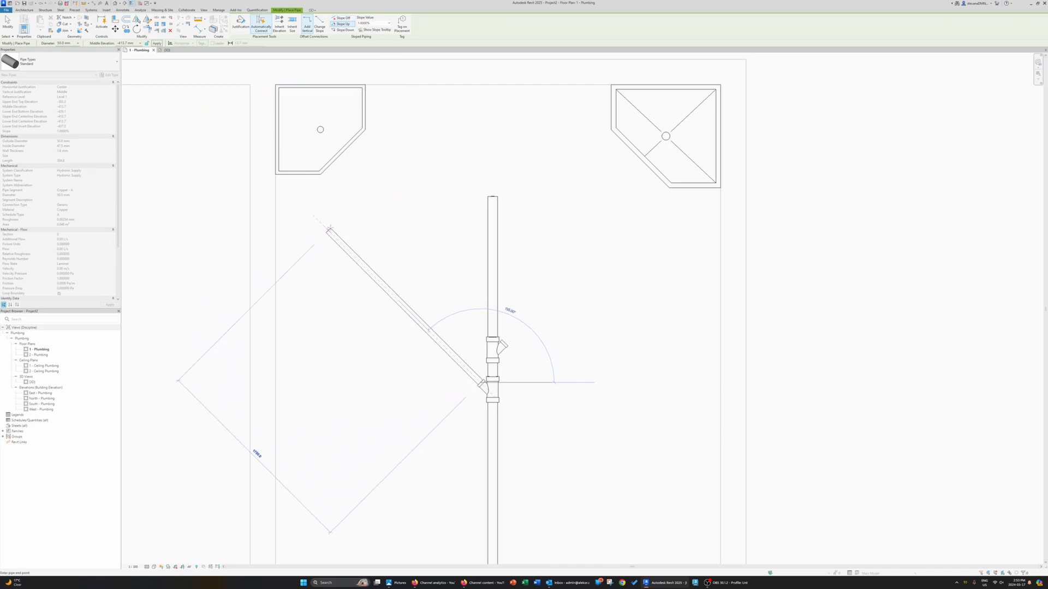
click(323, 222)
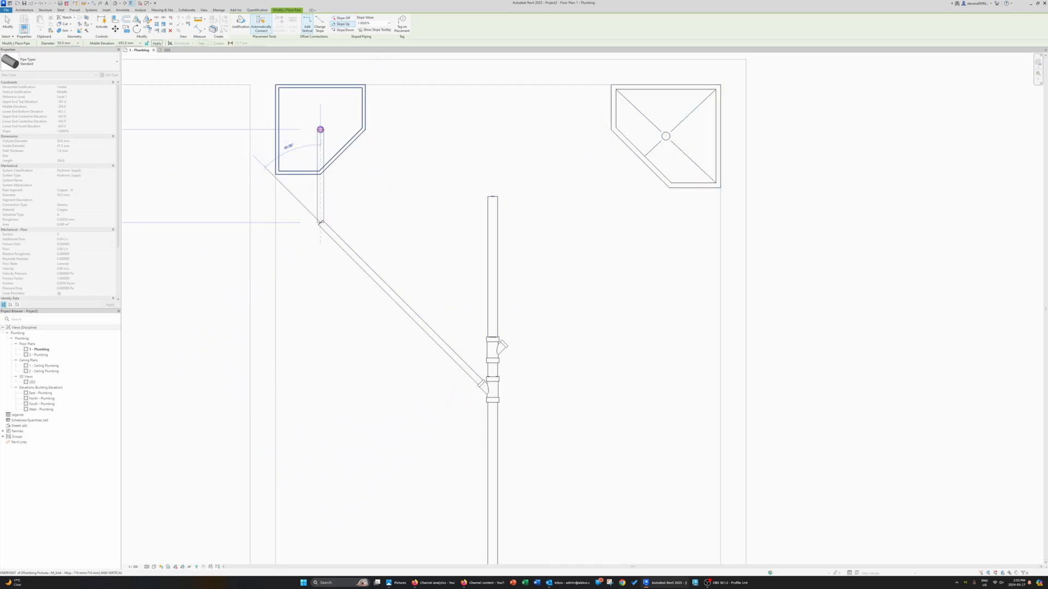
click(320, 130)
key(Escape)
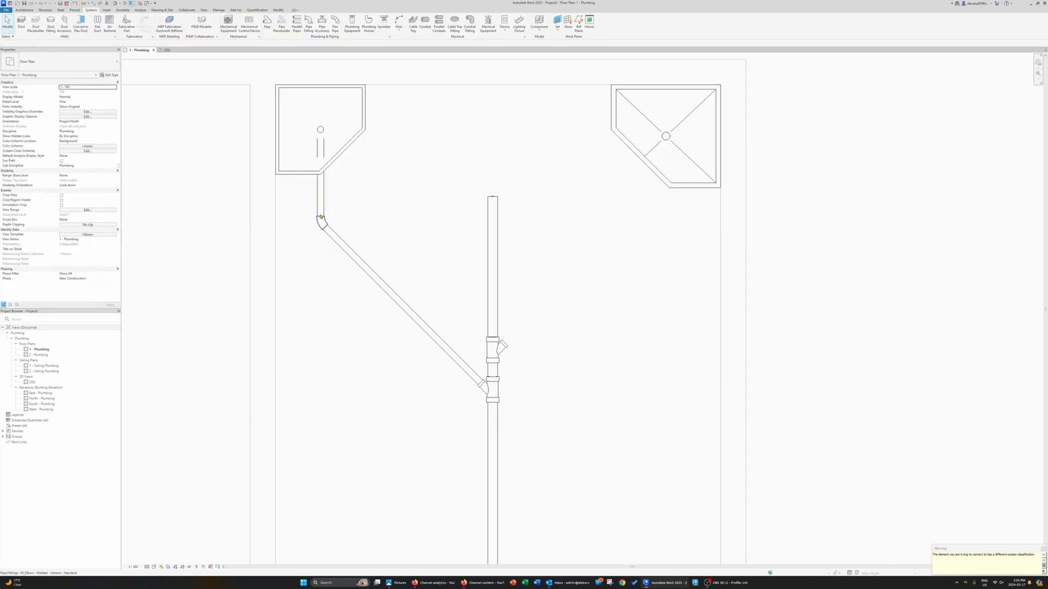
Draw a 50 mm pipe sloping up at 1.000% from the upper wye's branch, diagonally and straight up to the shower stall's drain.
click(506, 349)
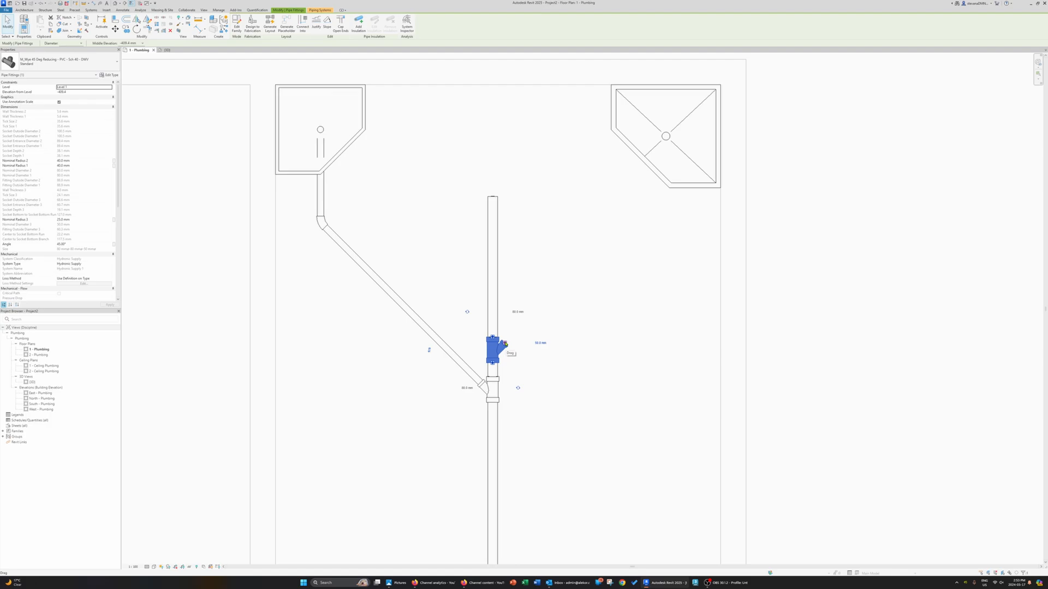
right_click(506, 342)
click(530, 370)
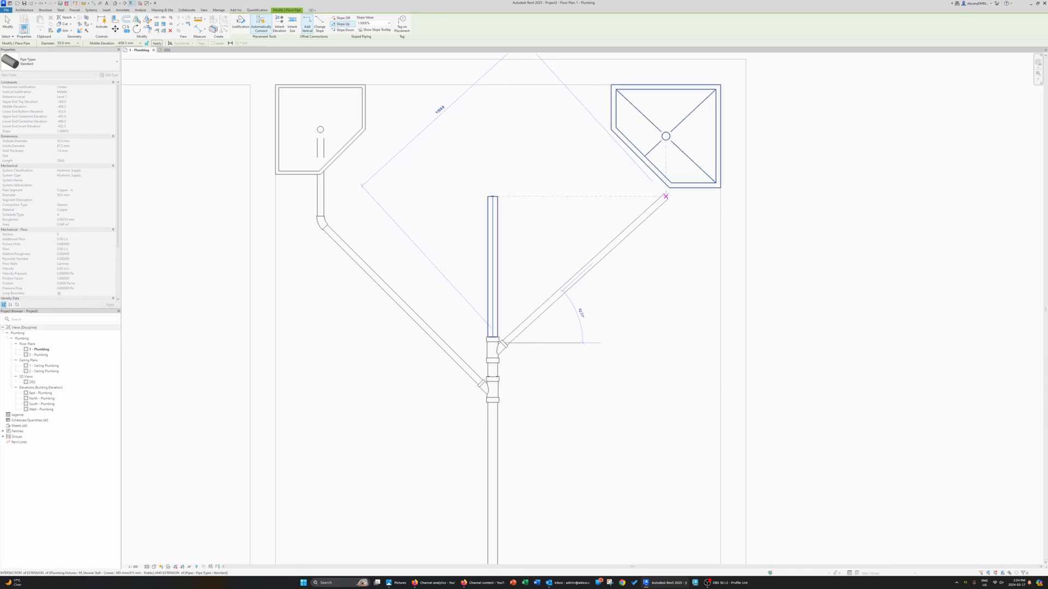
click(666, 184)
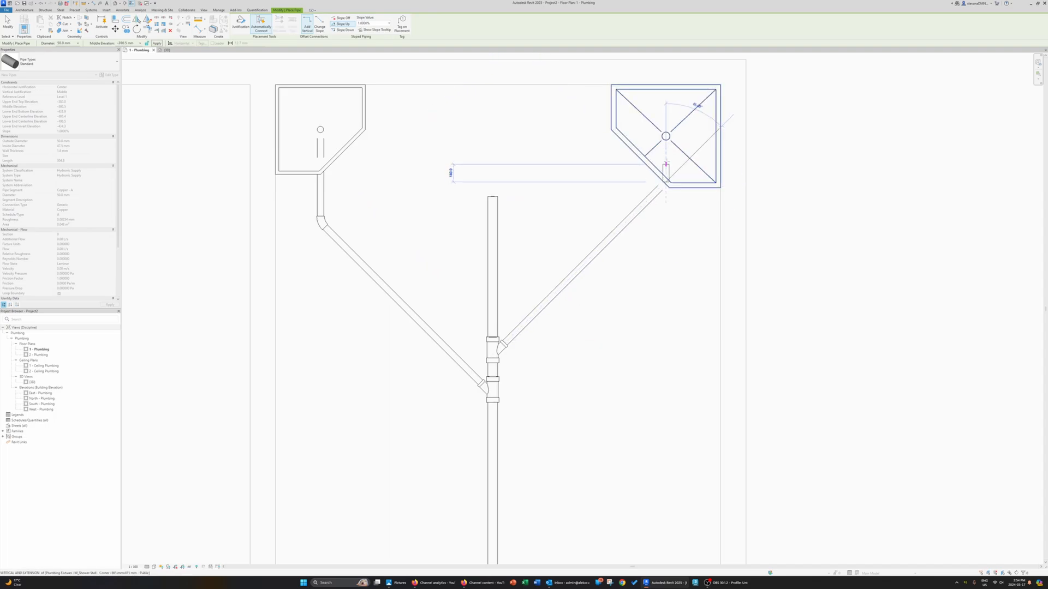
click(666, 137)
key(Escape)
key(Escape)
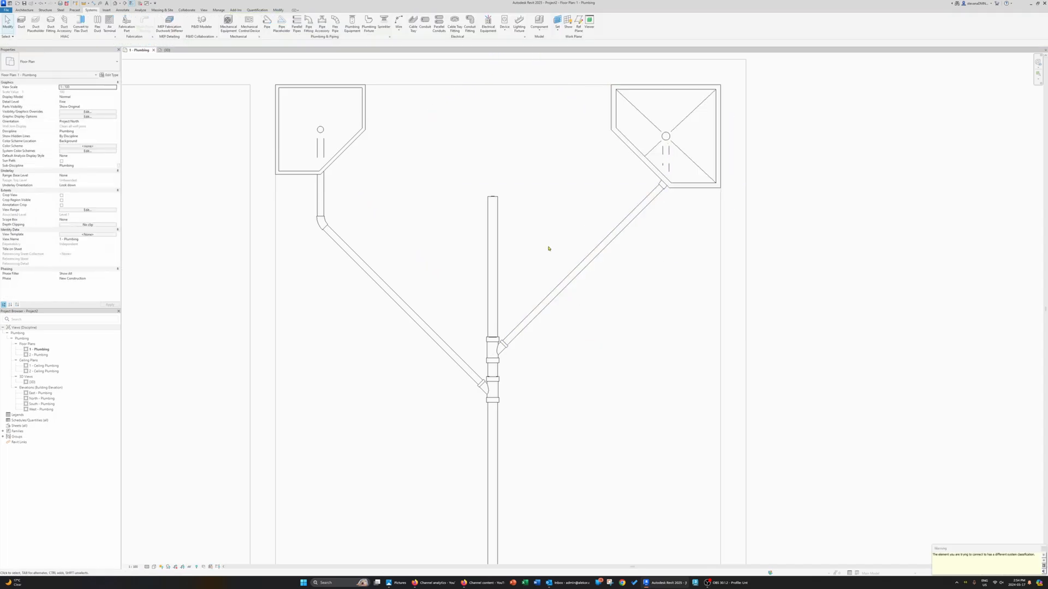
Shorten the main pipe's open end to a stub just above the upper wye and cap it.
click(497, 315)
drag(492, 197, 492, 329)
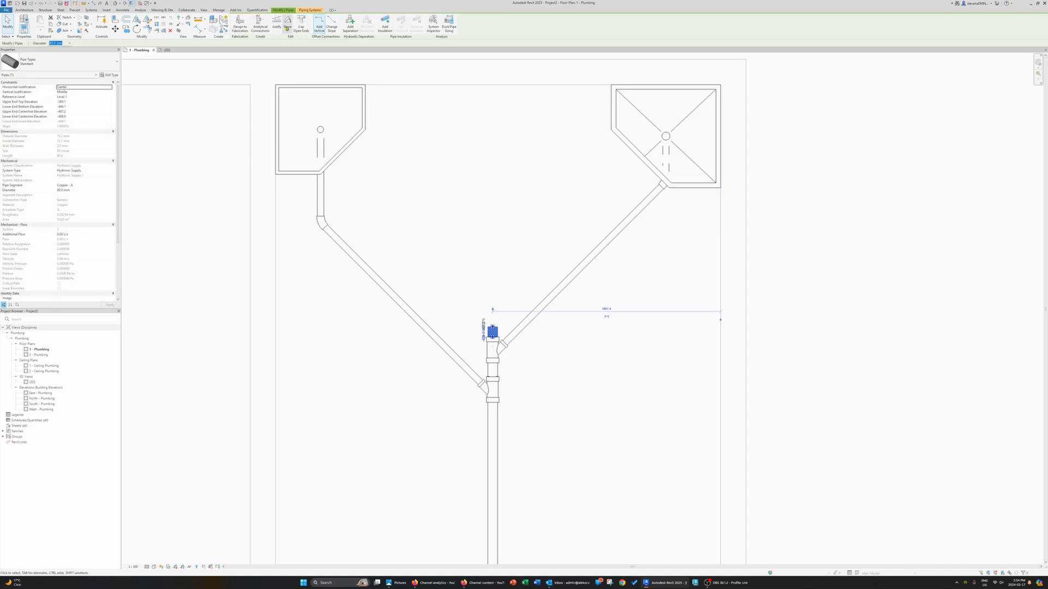
click(303, 27)
click(507, 297)
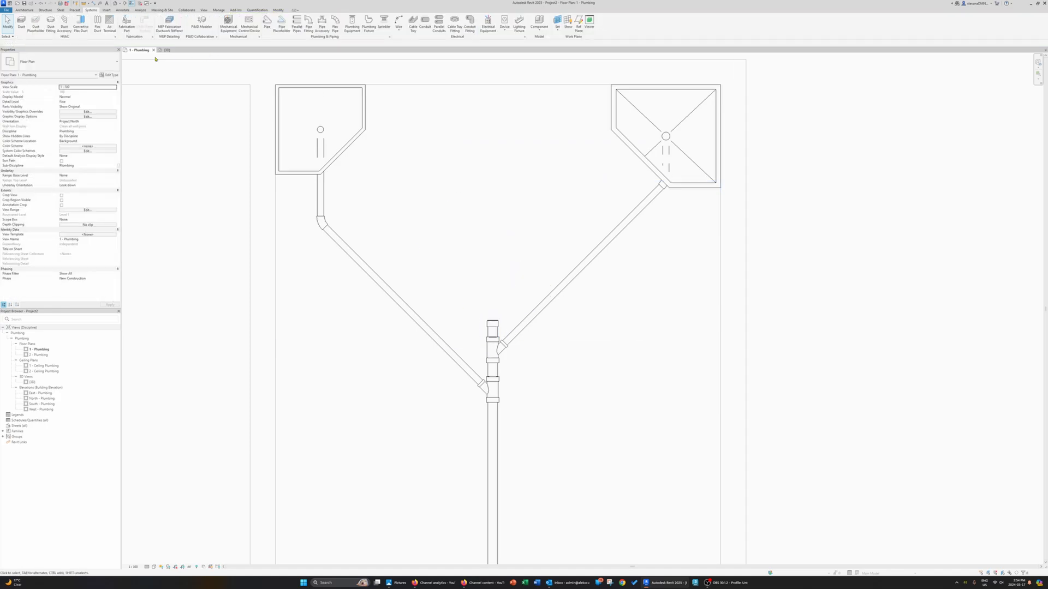
Return to the 3D view and reset the temporary isolation to show all elements.
click(173, 53)
shift+middle_drag(486, 309, 562, 396)
key(h)
key(r)
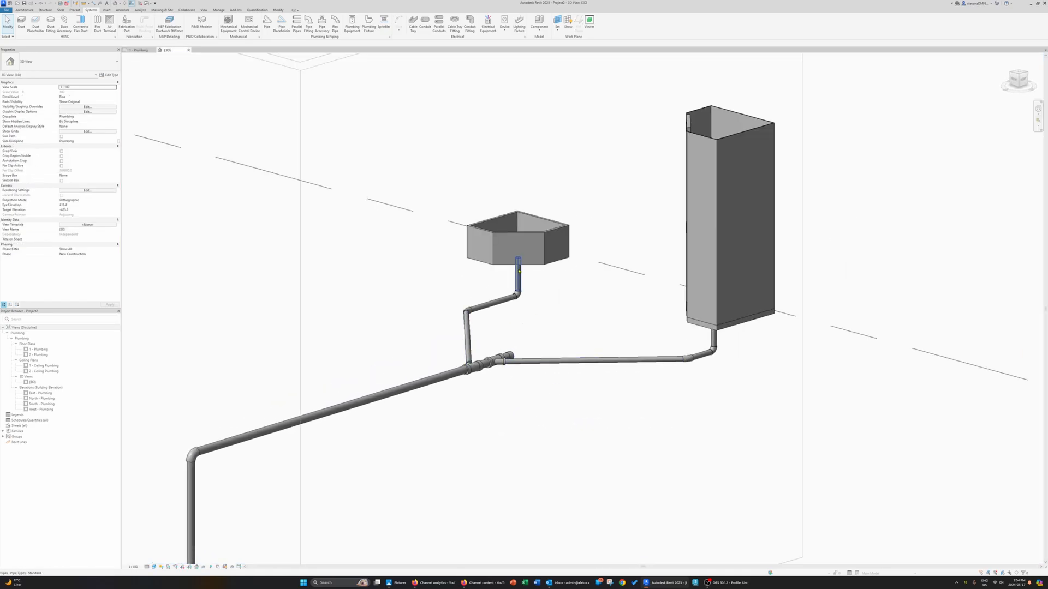
Try to snap the top end of the vertical drop pipe to the drain under the mop sink.
click(519, 271)
shift+middle_drag(533, 306, 566, 283)
scroll(499, 248, up, 5)
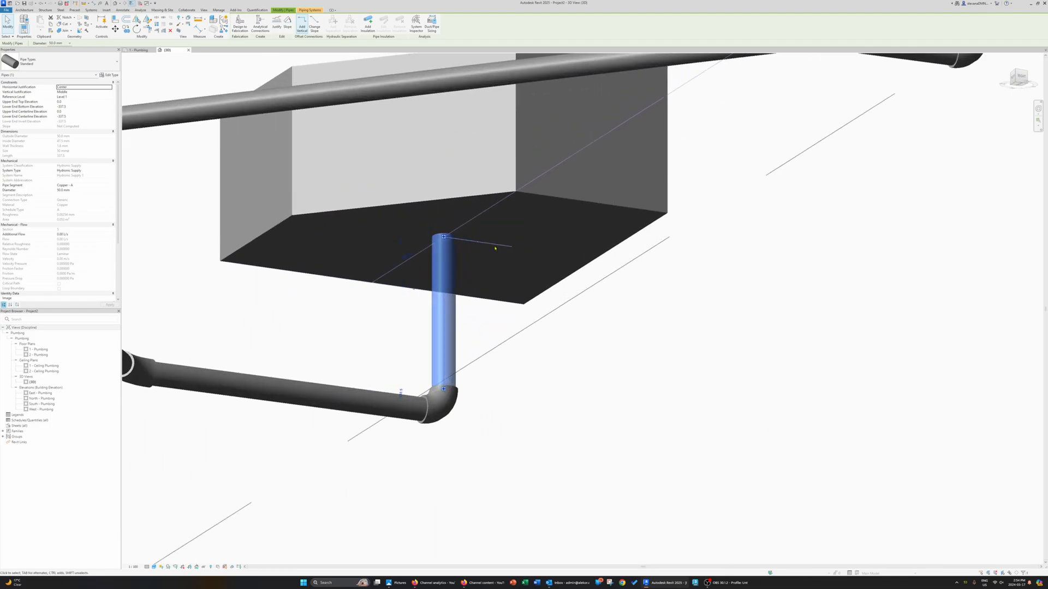
drag(443, 237, 443, 235)
key(Escape)
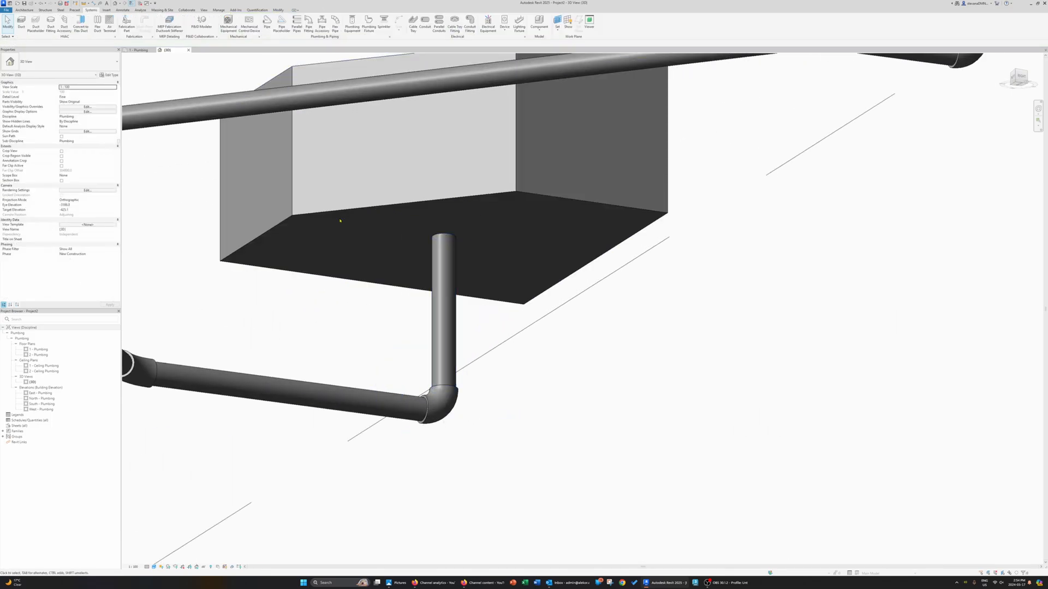
scroll(340, 220, down, 3)
shift+middle_drag(337, 191, 413, 317)
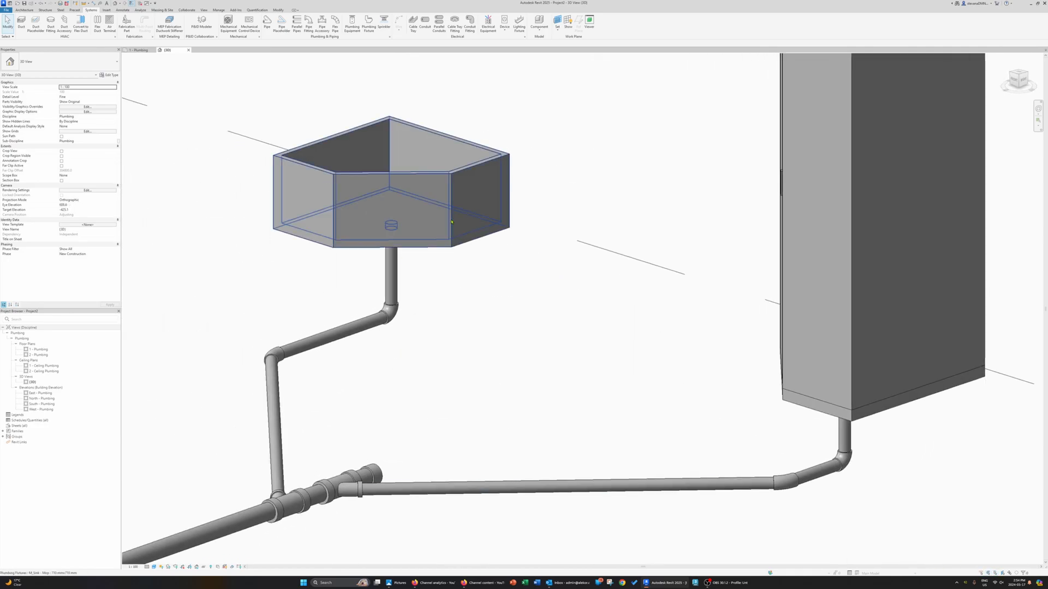
click(391, 265)
shift+middle_drag(393, 268, 379, 182)
drag(391, 229, 392, 228)
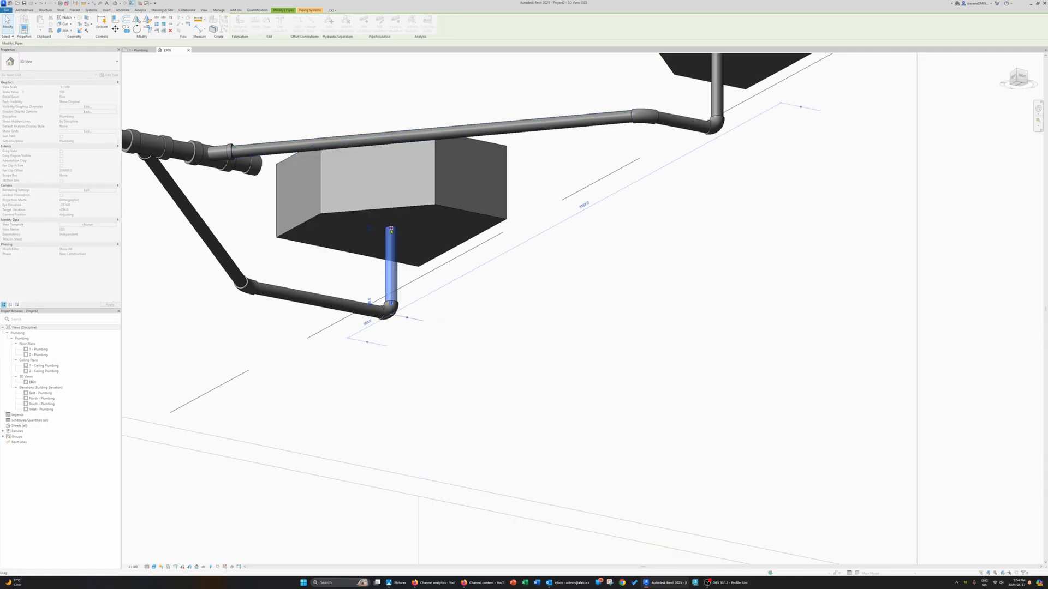
shift+middle_drag(468, 278, 643, 356)
middle_drag(1004, 257, 601, 231)
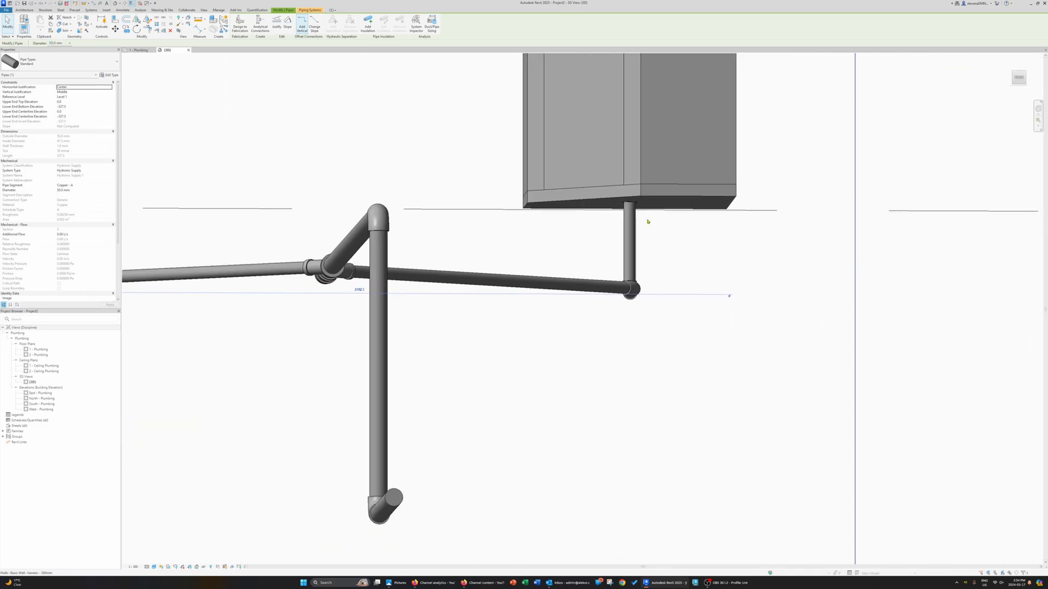
Pull the top end of the shower's vertical drop pipe down and return it to the underside of the shower stall.
click(630, 240)
drag(630, 203, 630, 217)
shift+middle_drag(589, 258, 679, 232)
drag(629, 218, 629, 202)
click(722, 338)
Delete the elbow below the mop sink's vertical drop and shorten the adjoining sloped pipe to leave a gap for a trap.
shift+middle_drag(723, 339, 655, 351)
scroll(704, 279, down, 4)
middle_drag(708, 269, 668, 314)
key(Escape)
scroll(650, 323, up, 8)
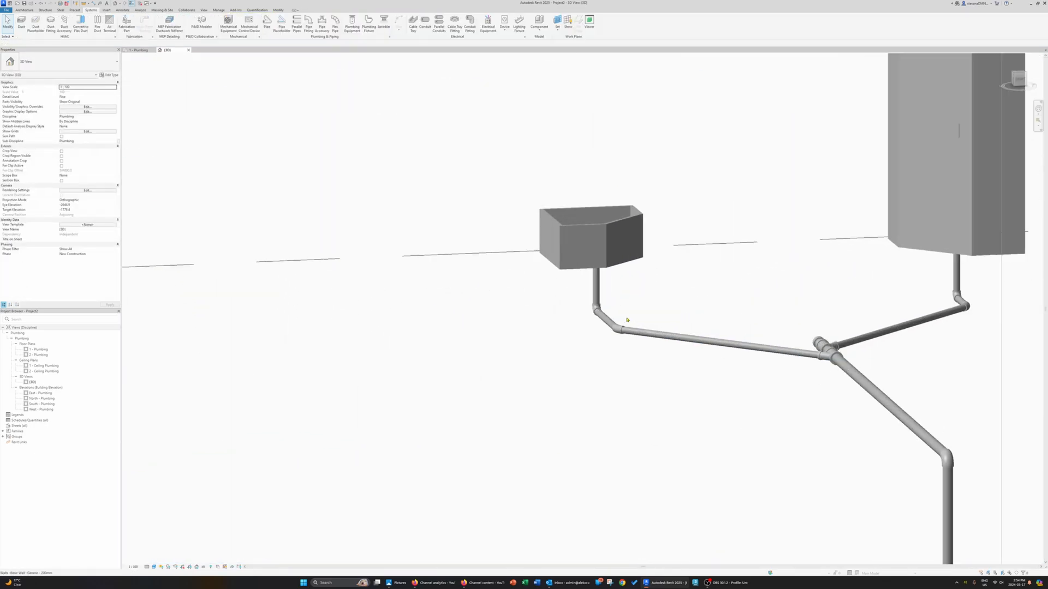
click(600, 332)
shift+middle_drag(600, 331, 508, 308)
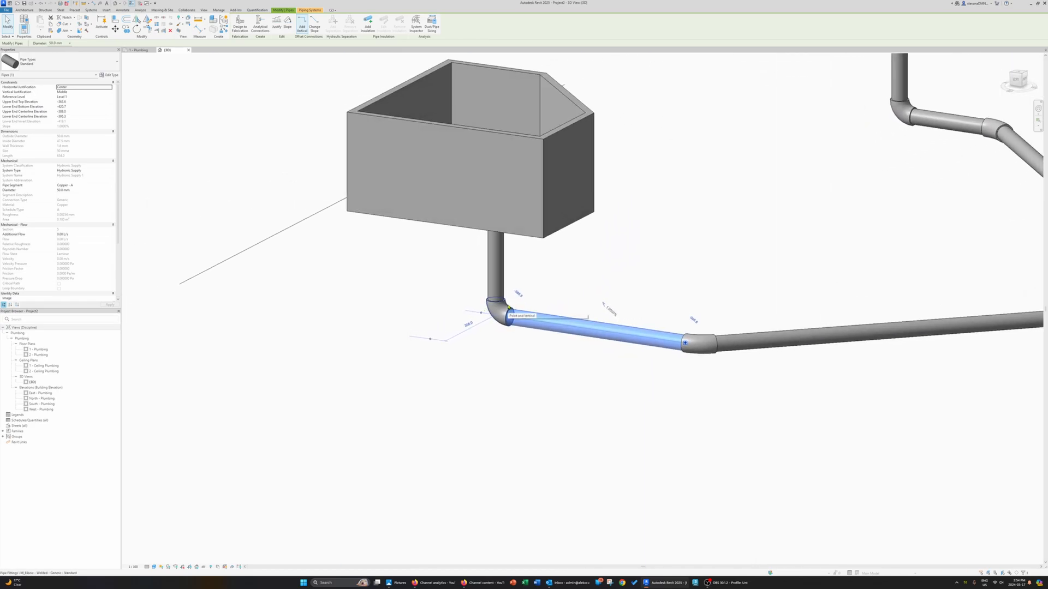
click(508, 308)
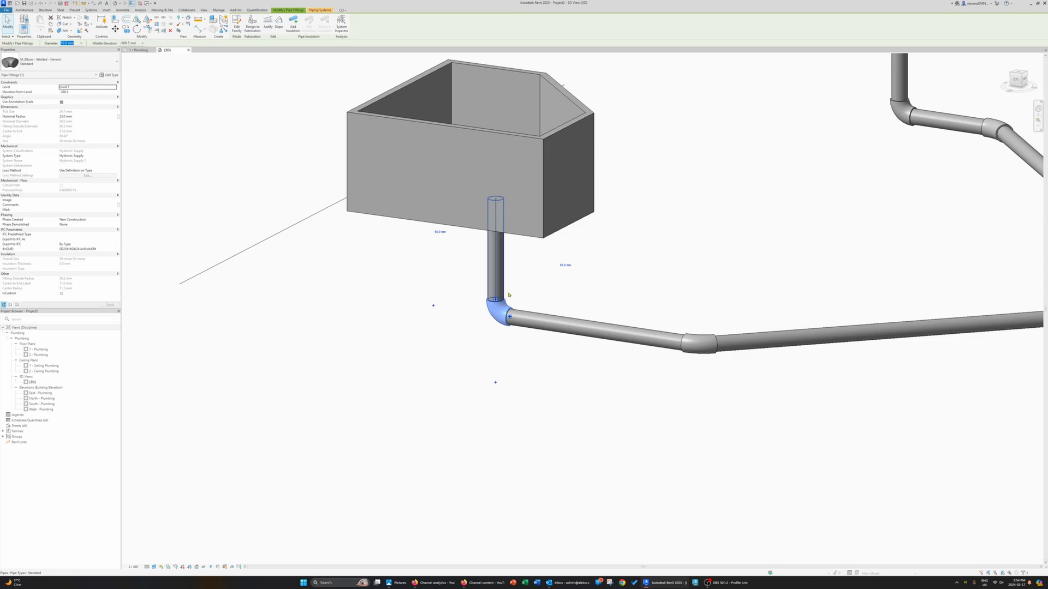
key(Delete)
click(534, 321)
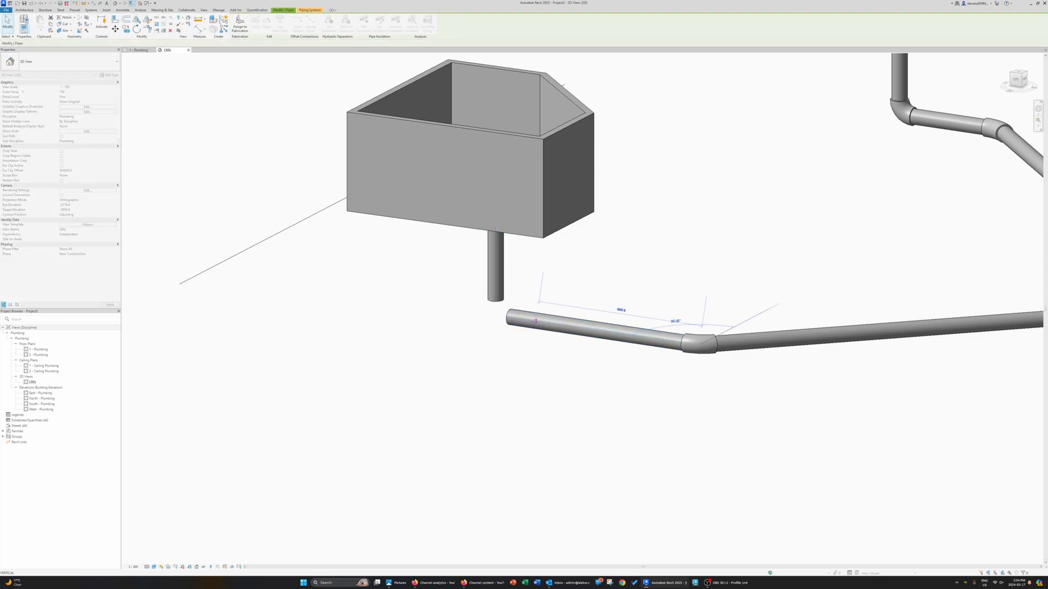
drag(535, 323, 535, 322)
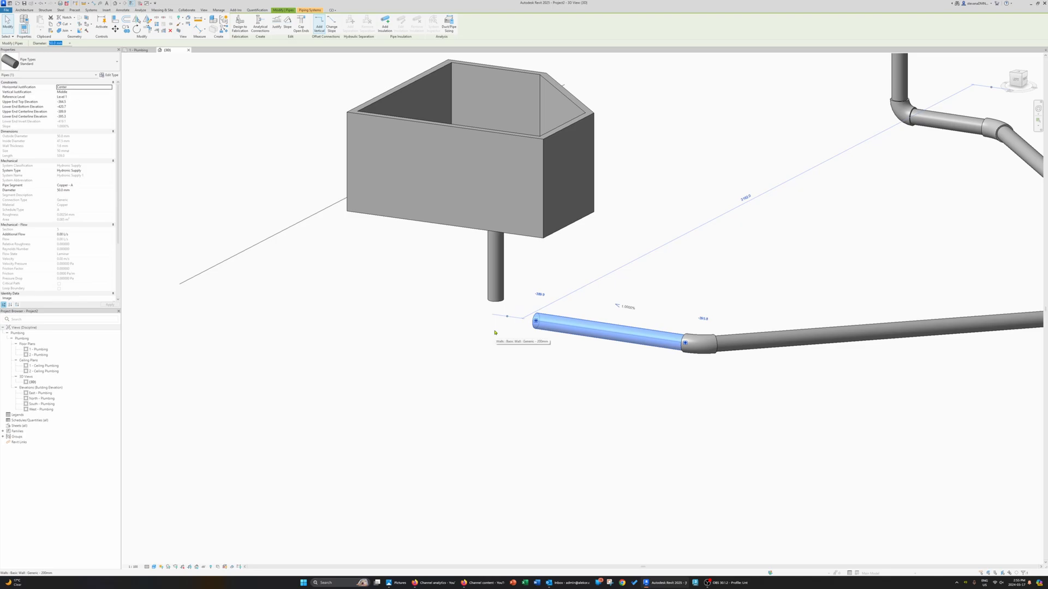
Choose M_Trap P - PVC - Sch 40 - DWV as the pipe fitting type without placing one.
key(f)
click(65, 62)
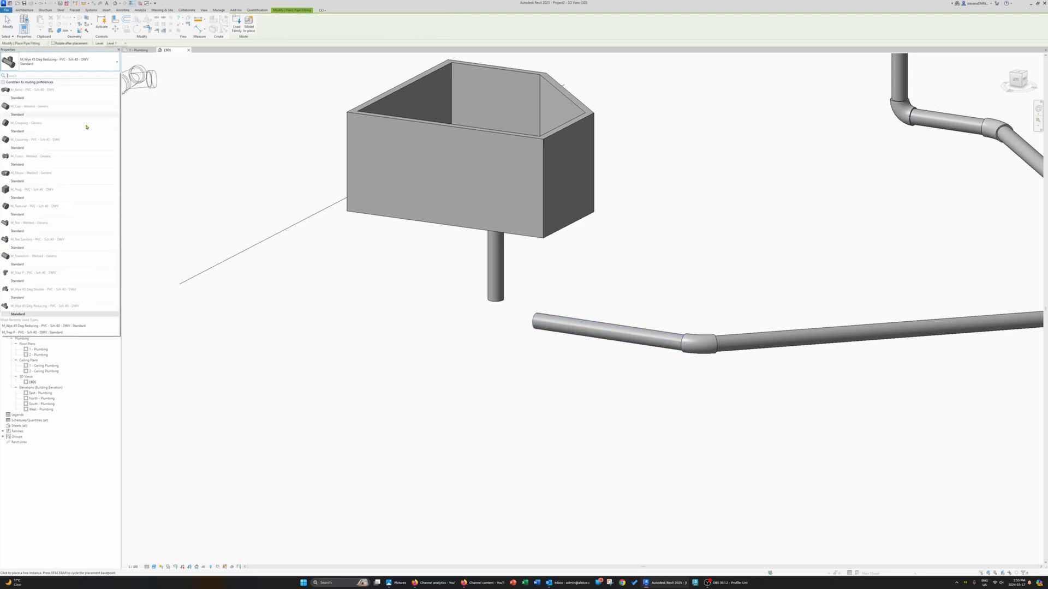
click(30, 281)
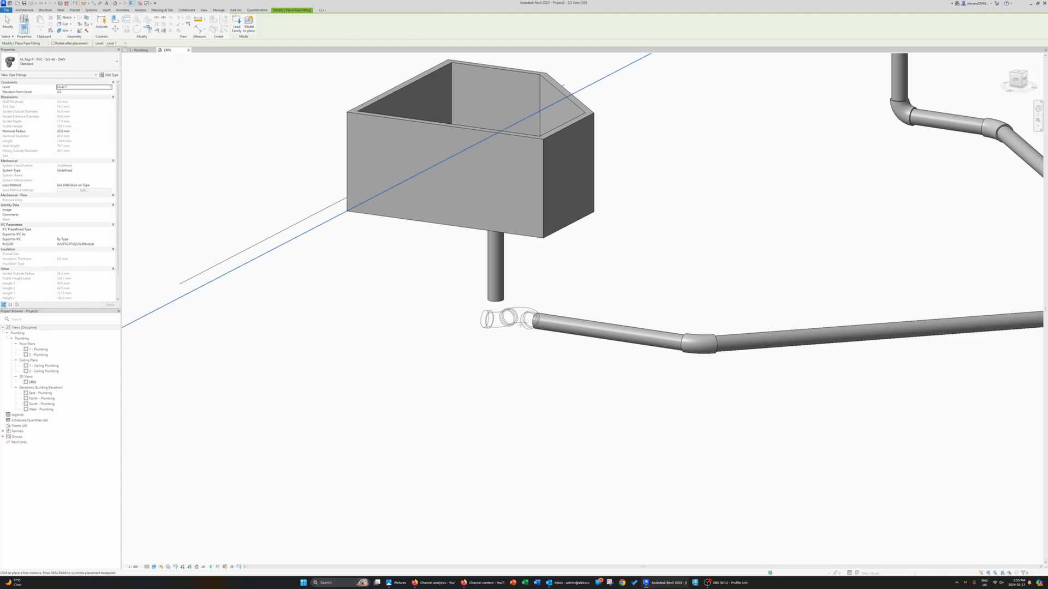
shift+middle_drag(514, 325, 625, 365)
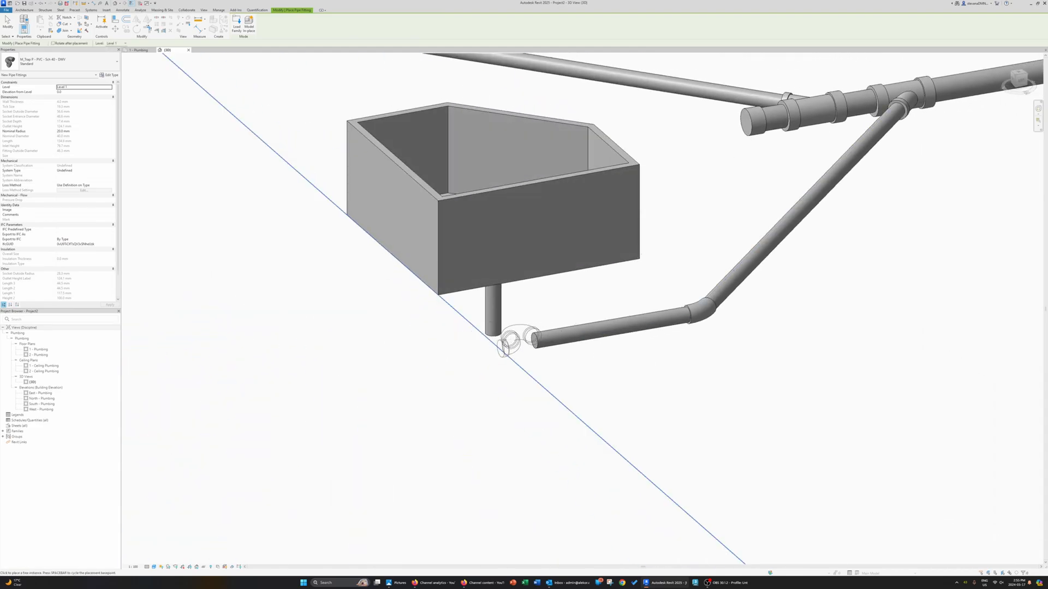
scroll(543, 342, down, 6)
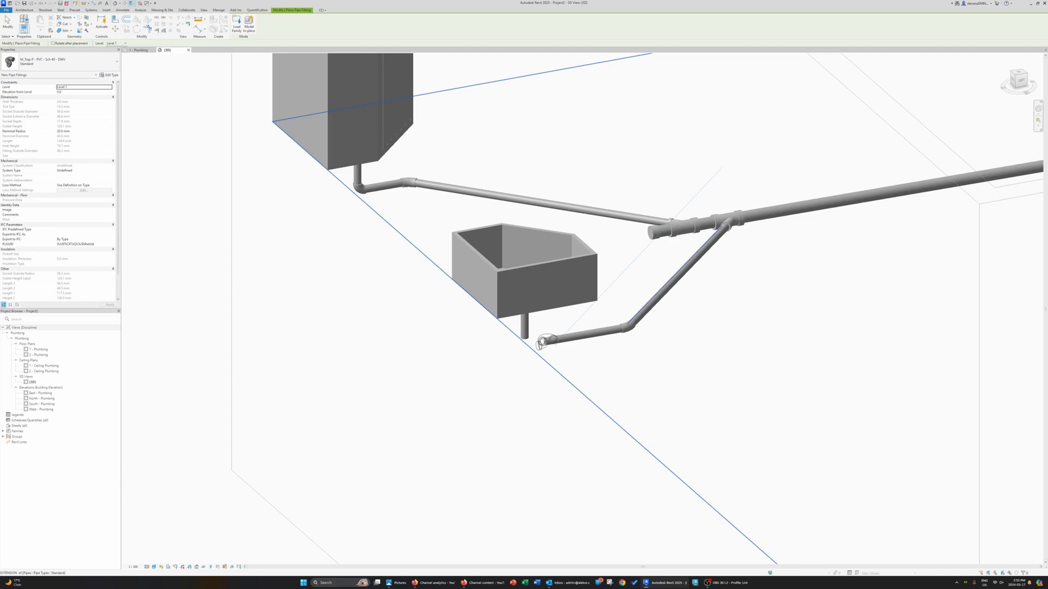
middle_drag(546, 342, 481, 340)
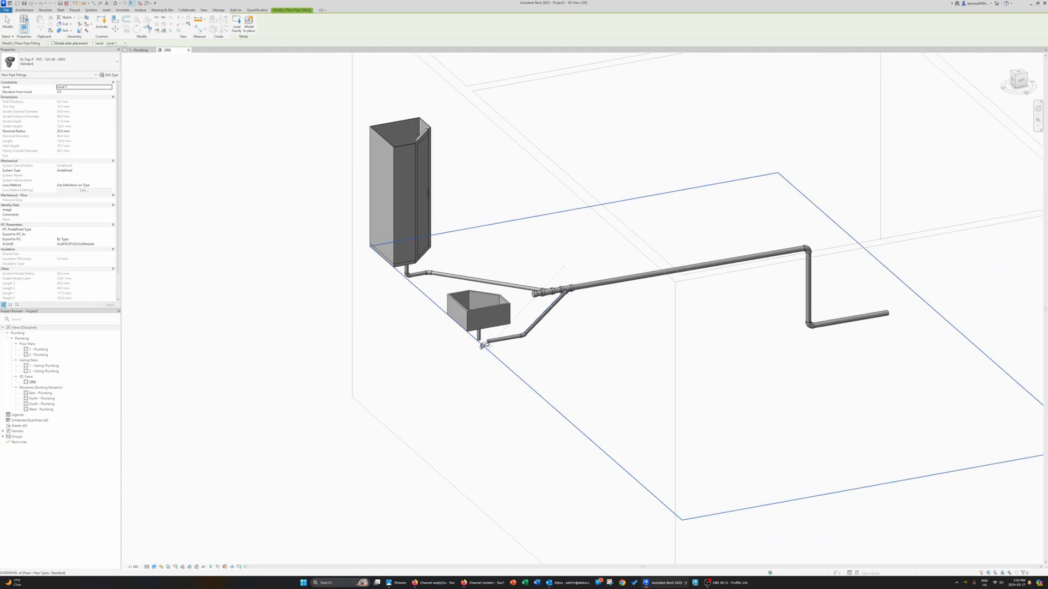
scroll(482, 345, up, 5)
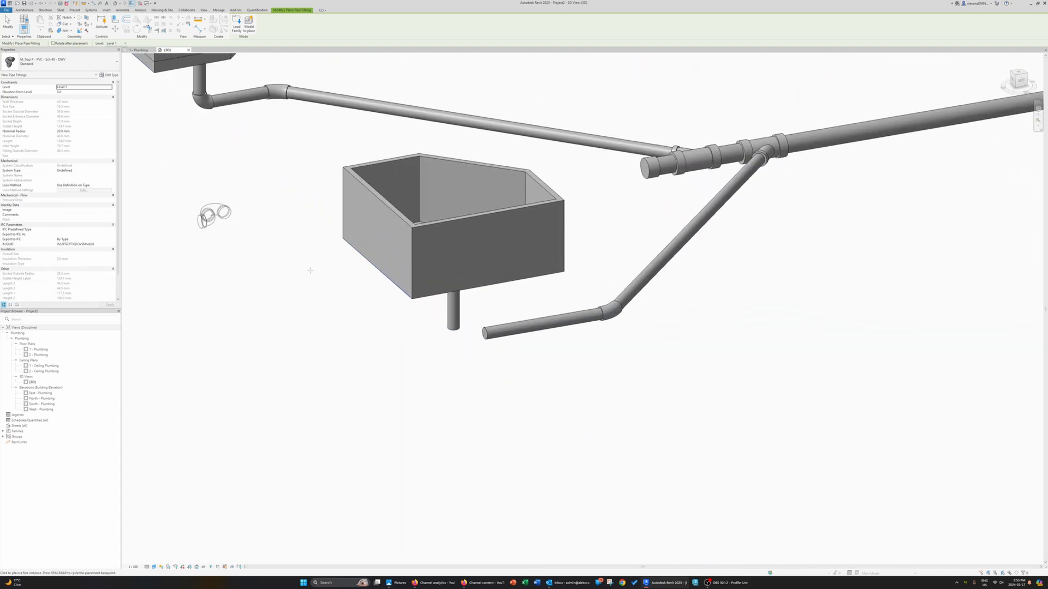
key(Escape)
key(Escape)
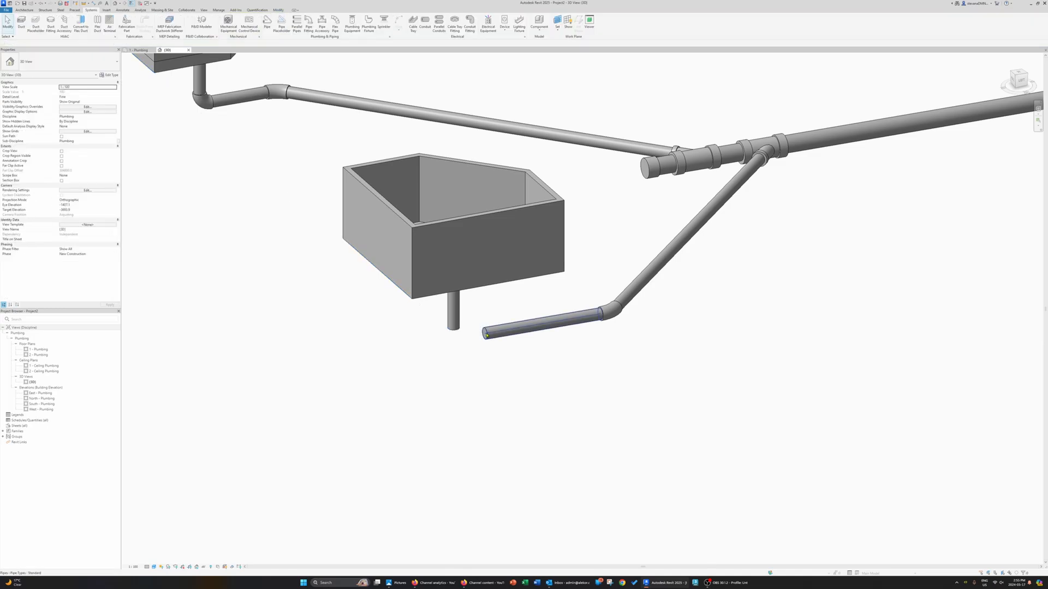
Temporarily hide the wall and the floor slab that obstruct selecting the mop sink's piping in the 3D view.
click(501, 331)
shift+middle_drag(491, 341, 495, 294)
click(411, 331)
scroll(411, 331, down, 6)
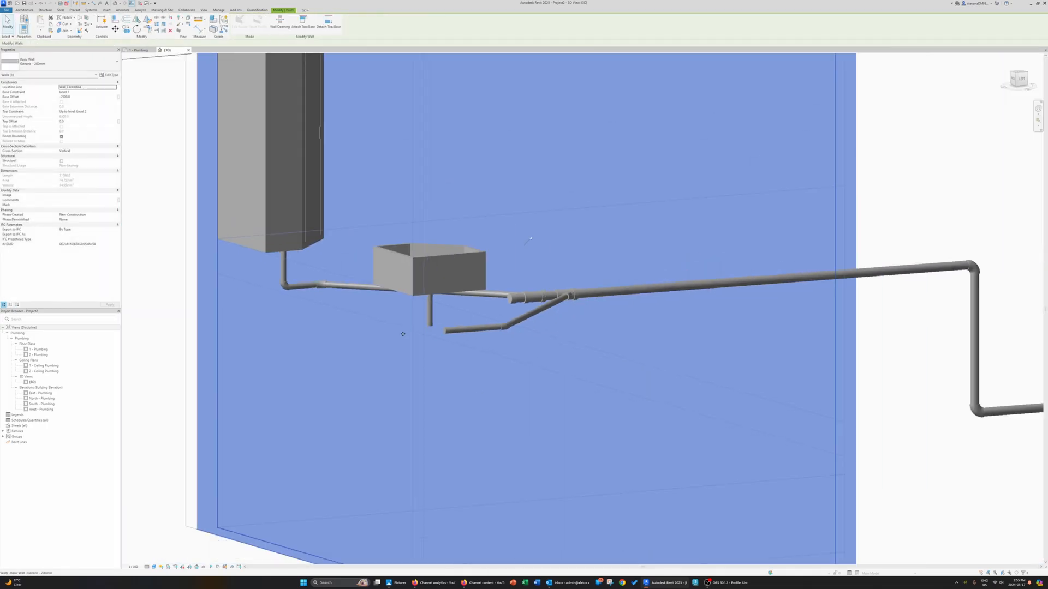
key(h)
key(h)
click(422, 339)
key(h)
key(h)
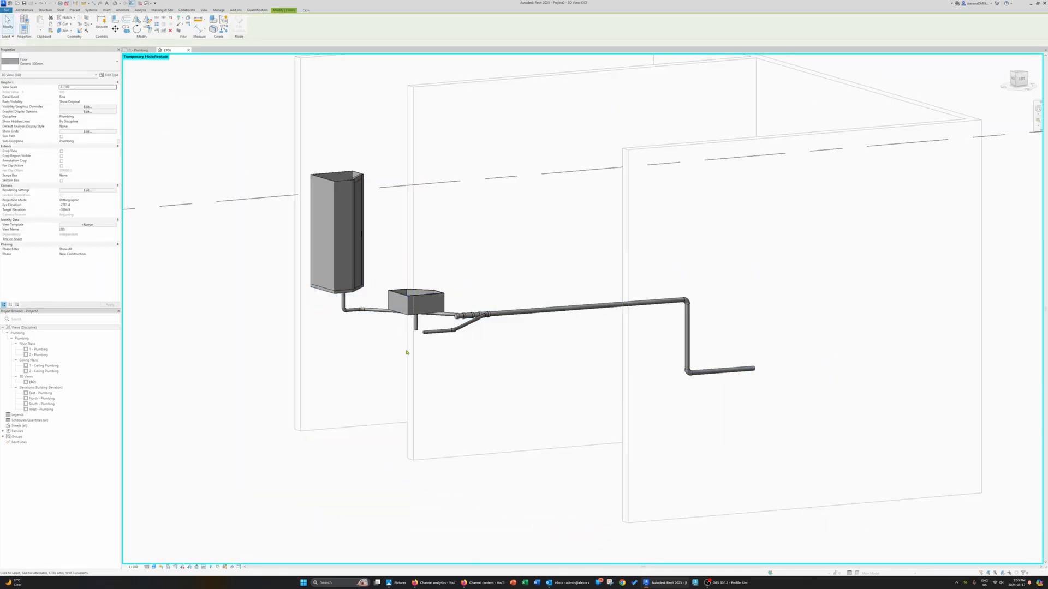
Hide the Level 1 plane in the 3D view and temporarily hide the remaining wall around the mop sink's piping.
click(260, 198)
right_click(259, 198)
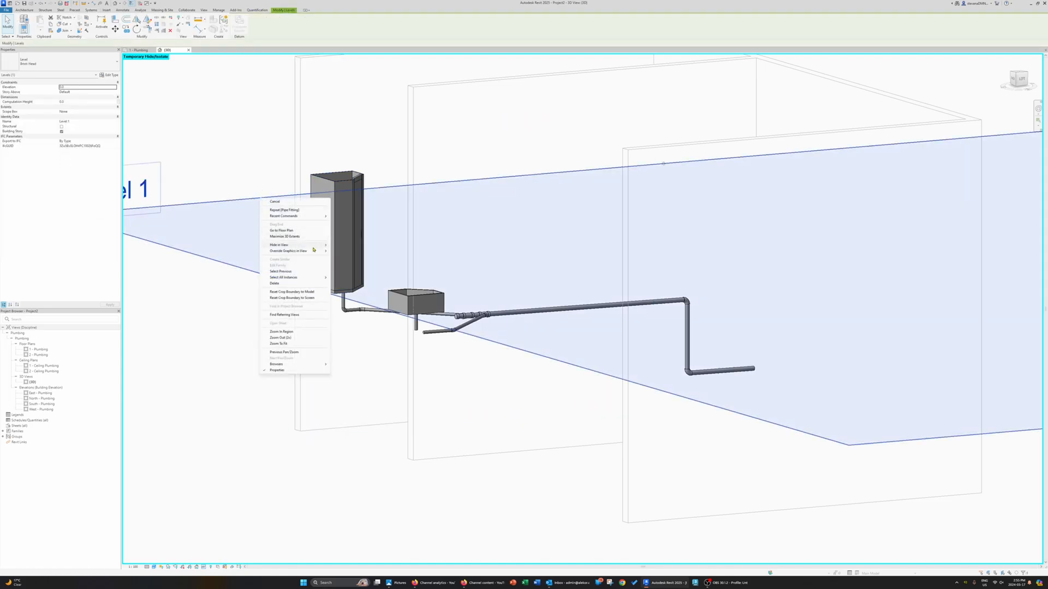
mouse_move(317, 245)
click(347, 251)
scroll(420, 336, up, 5)
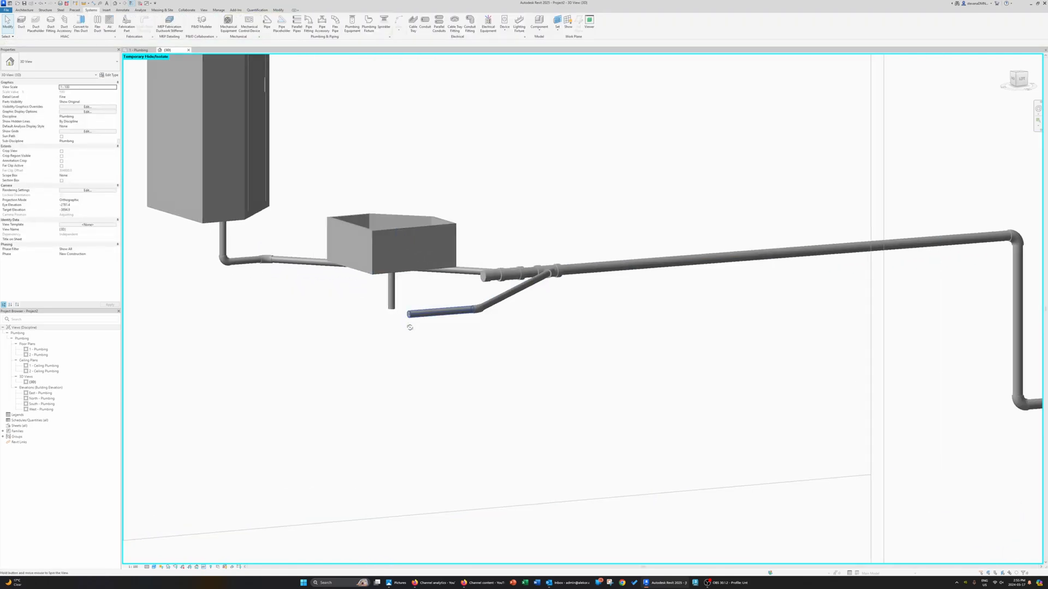
shift+middle_drag(410, 328, 409, 362)
click(327, 415)
key(h)
key(h)
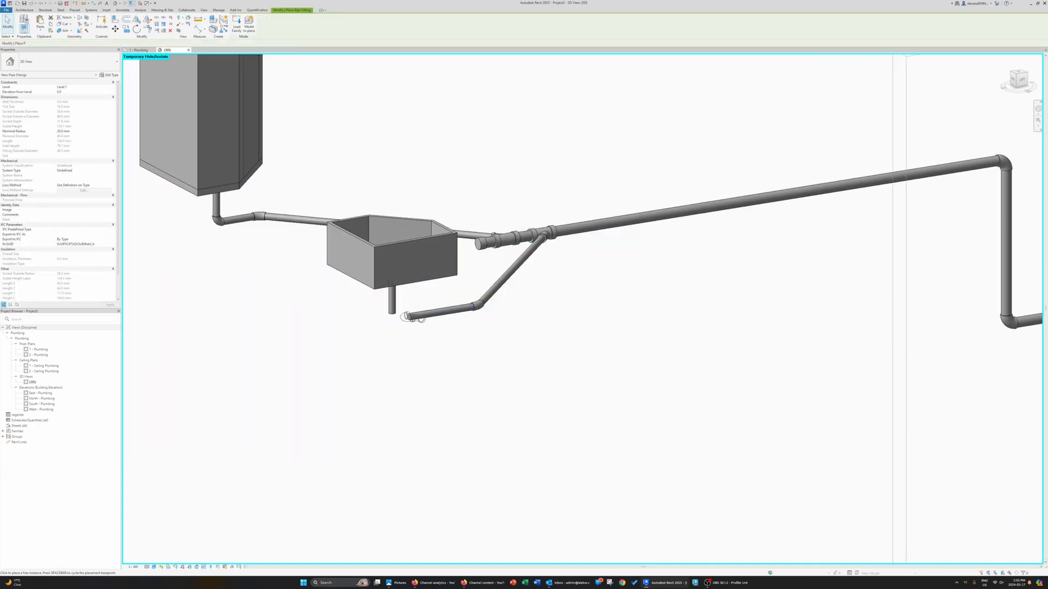
Try placing a P-trap on the open end of the sloped pipe below the mop sink, then delete it.
key(p)
key(f)
scroll(414, 316, up, 5)
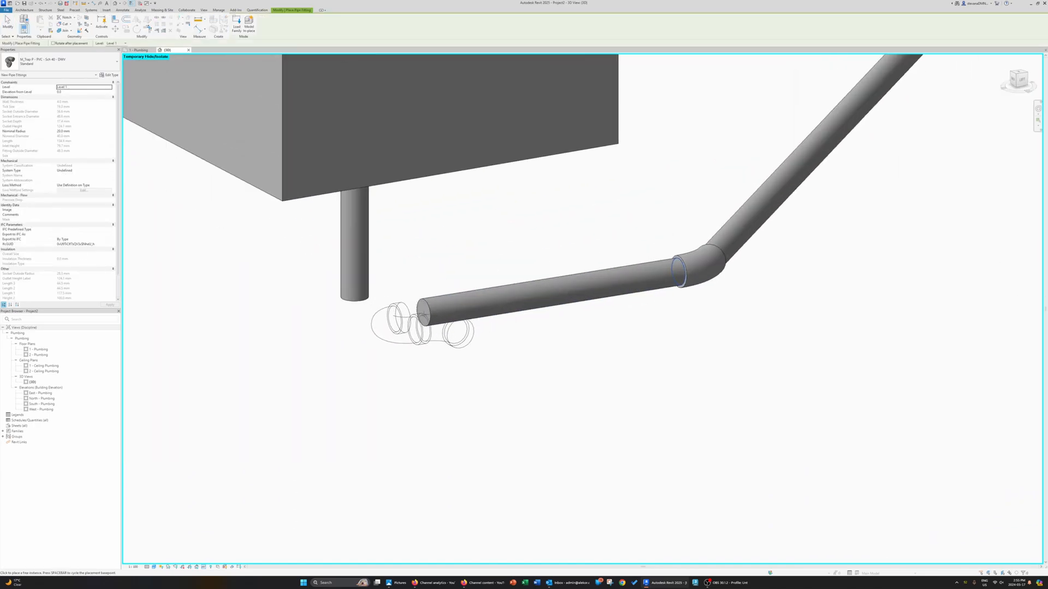
click(423, 317)
key(Escape)
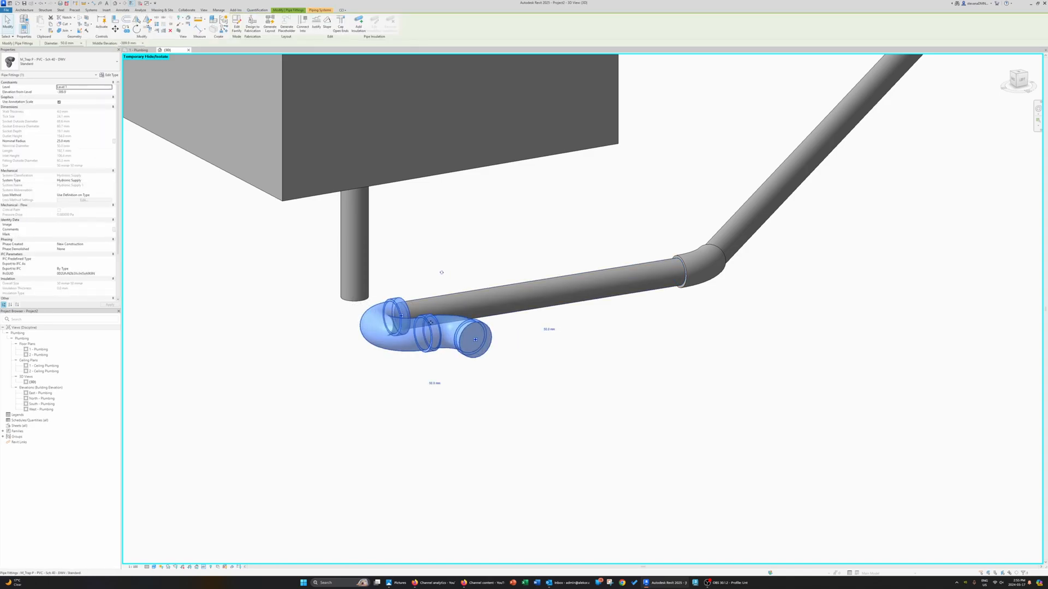
key(Delete)
Place a P-trap on the open end of the mop sink's sloped pipe and rotate it until its inlet faces up.
key(p)
key(f)
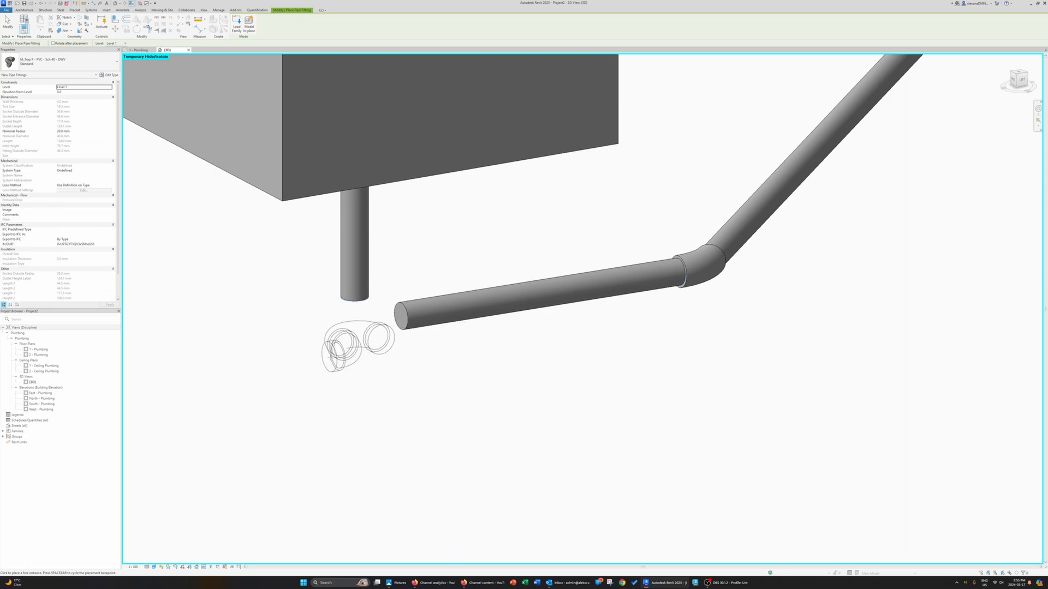
click(441, 273)
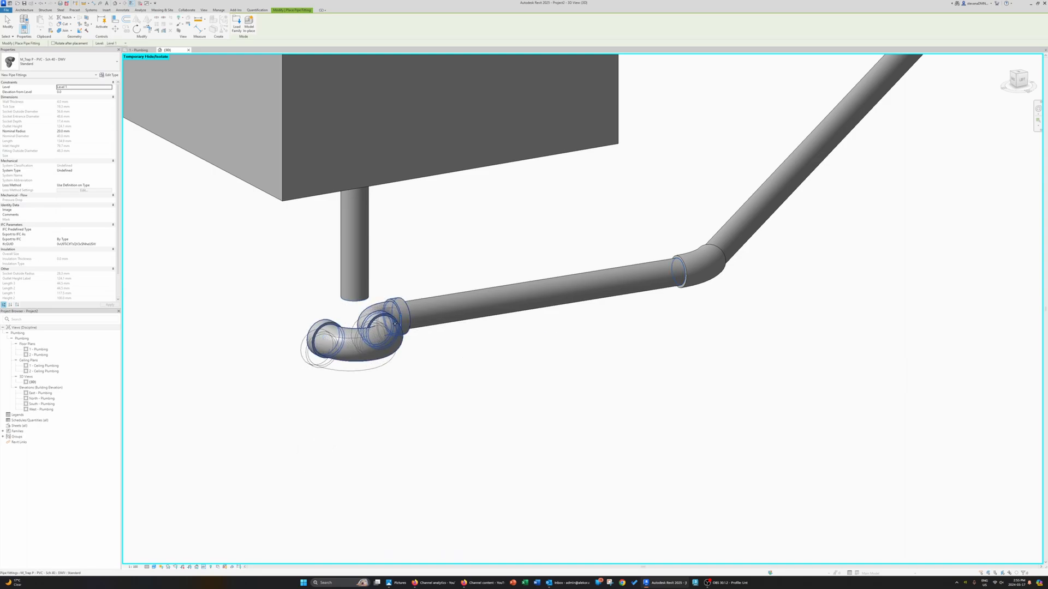
key(Escape)
click(442, 272)
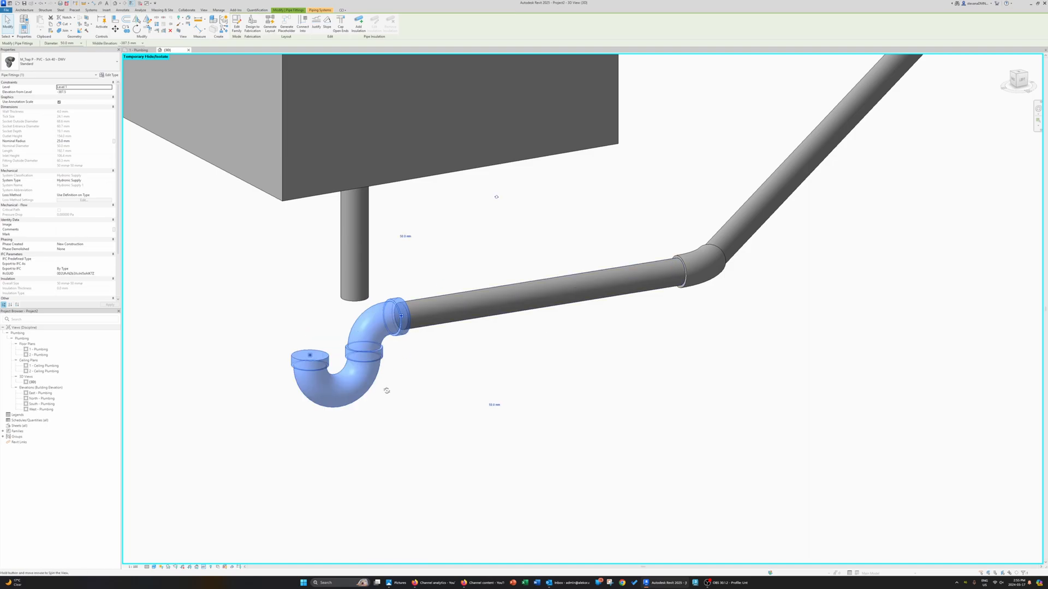
In the 1 - Plumbing floor plan, set the display to Wireframe and move the P-trap's inlet centre onto the vertical drop pipe's centre.
scroll(384, 388, up, 3)
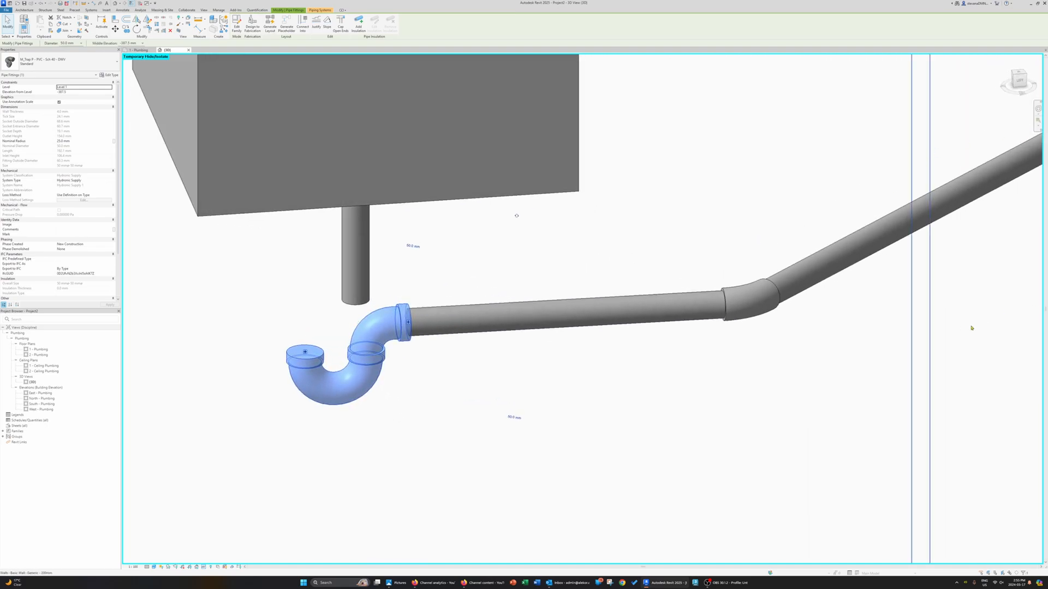
click(139, 50)
scroll(322, 141, up, 5)
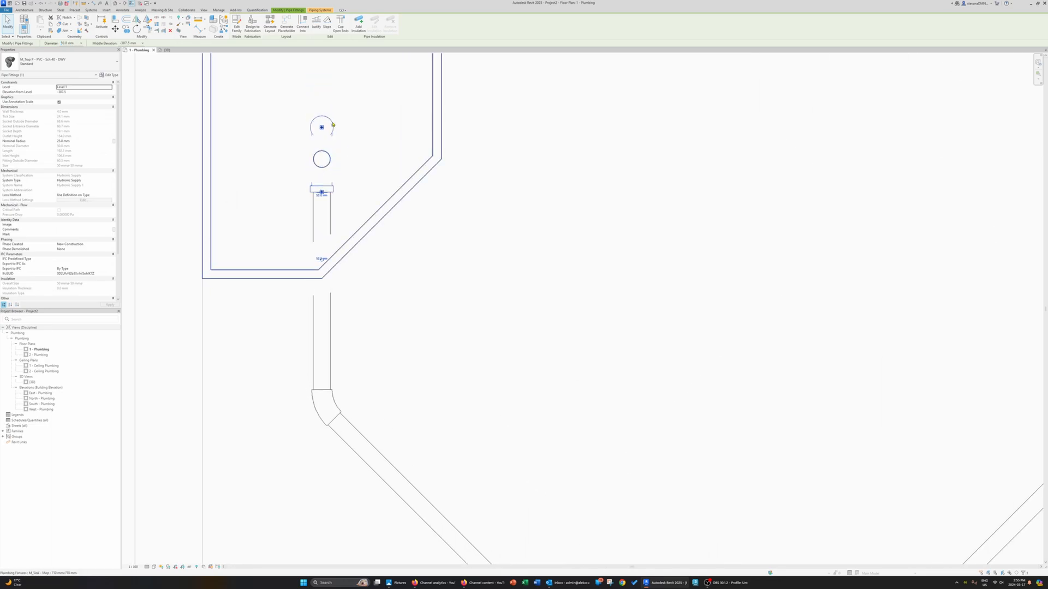
click(154, 567)
click(169, 532)
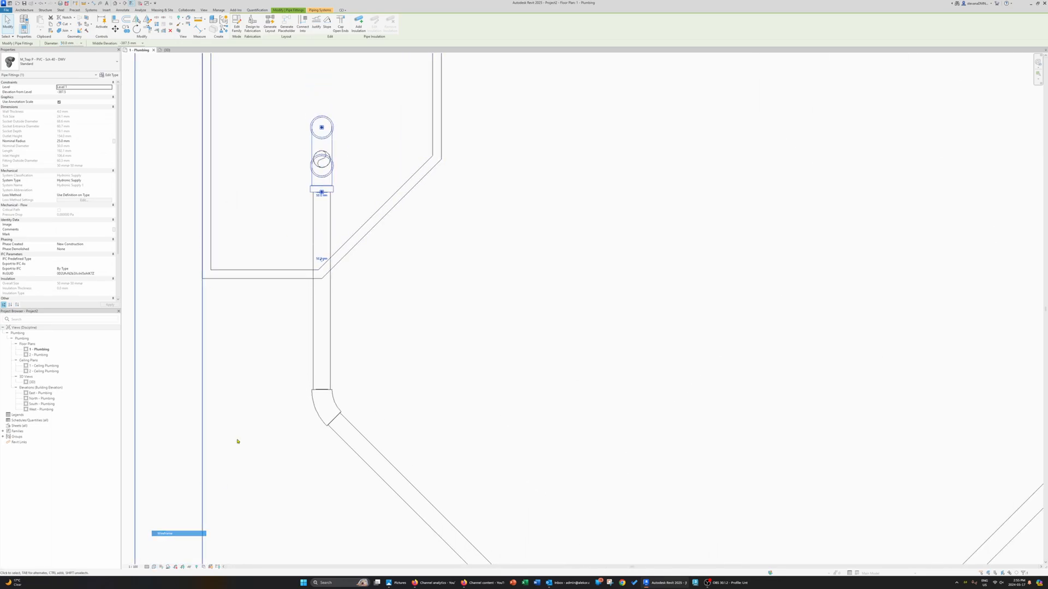
click(116, 30)
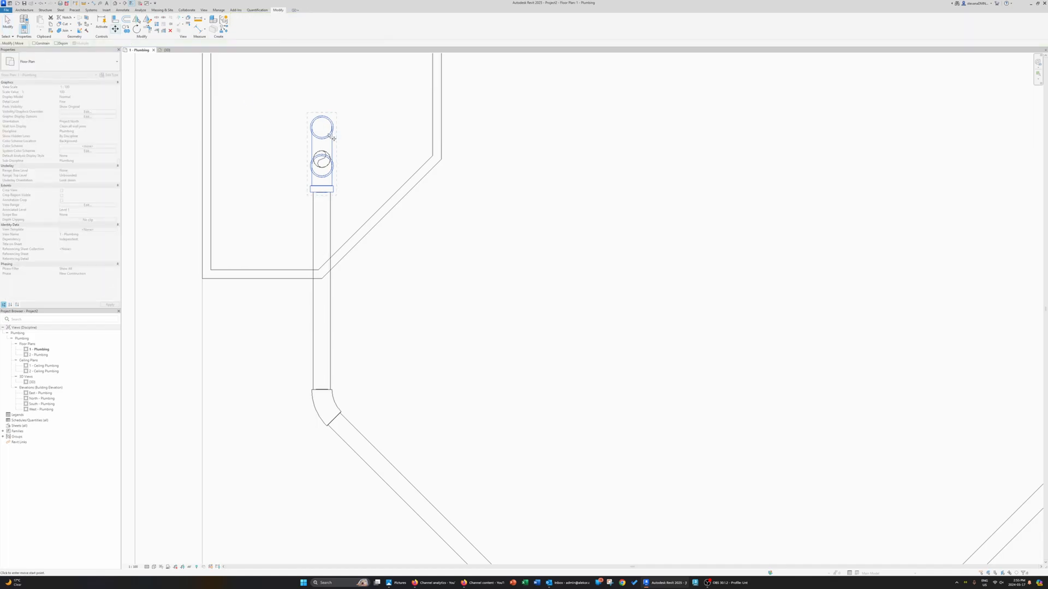
click(324, 130)
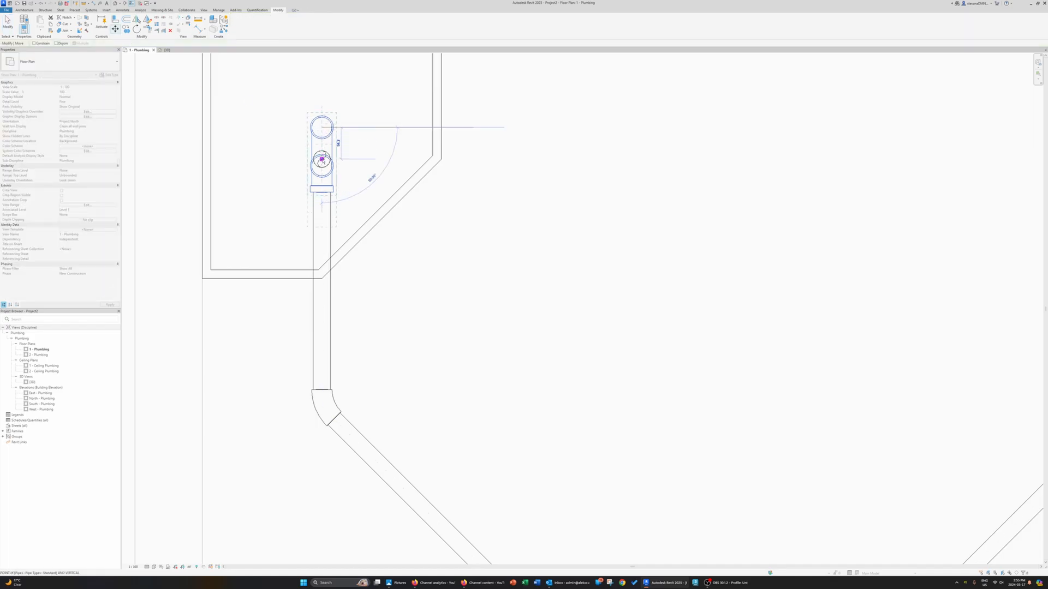
click(322, 160)
In the 3D view, extend the bottom end of the mop sink's vertical drop pipe down to the P-trap's inlet.
click(166, 49)
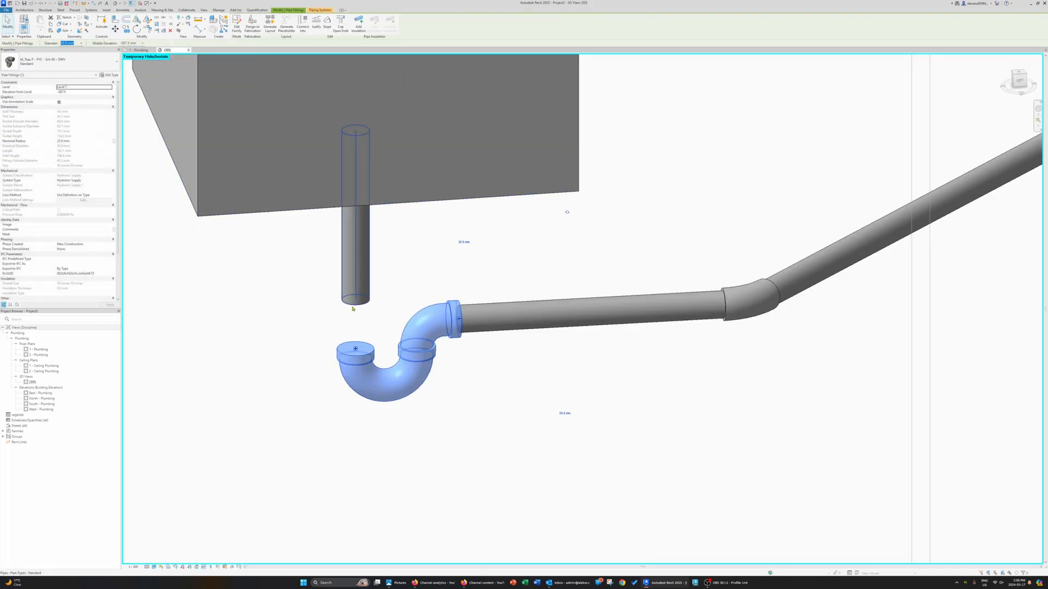
click(353, 304)
drag(355, 300, 356, 349)
click(406, 287)
scroll(406, 287, down, 1)
Try to shift the connected P-trap below the mop sink and cancel the change.
click(430, 339)
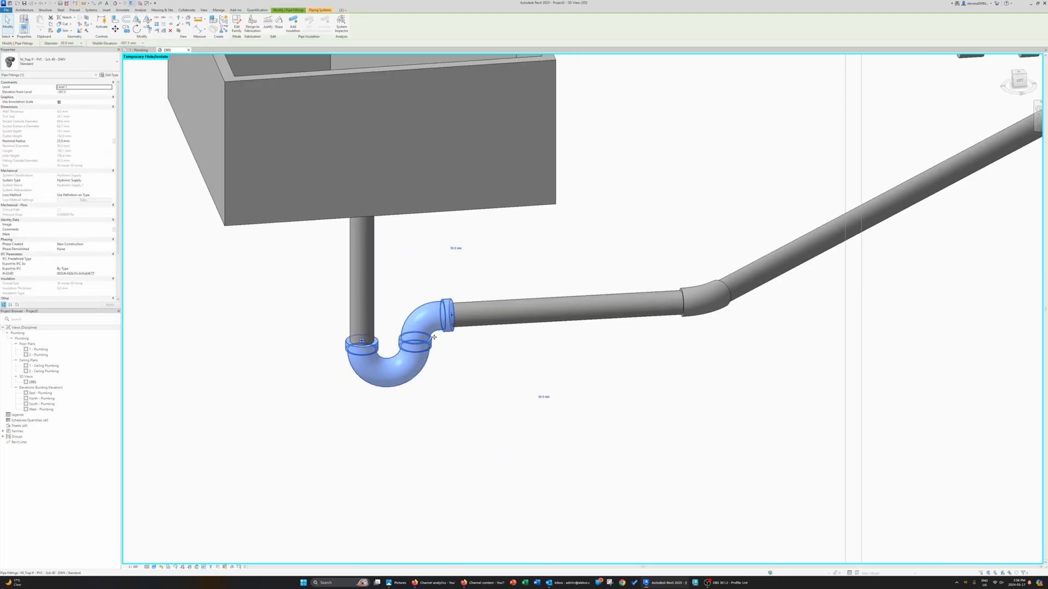
scroll(435, 340, down, 2)
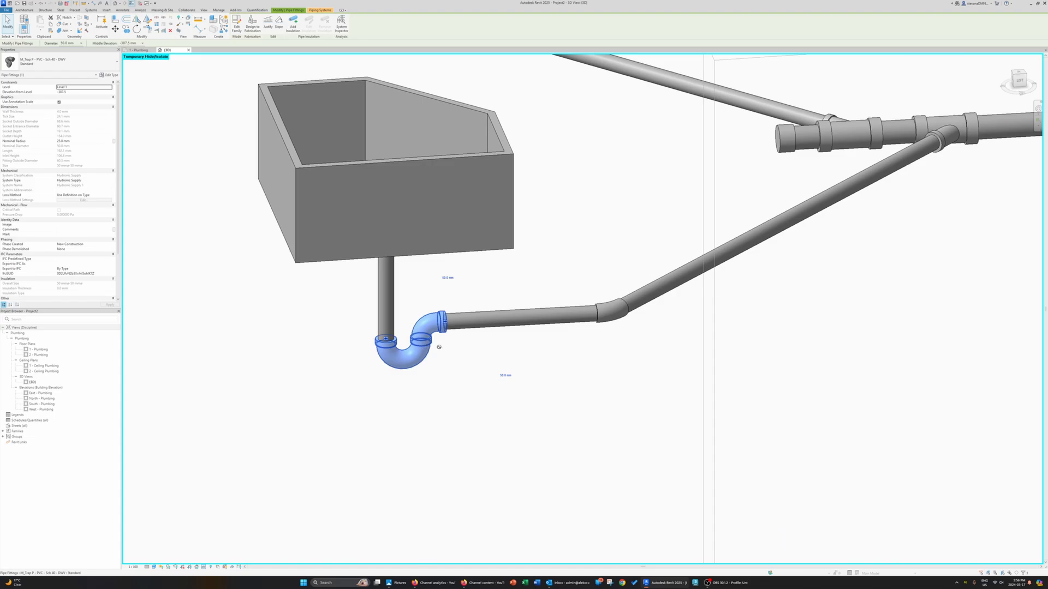
drag(438, 347, 454, 348)
click(1030, 568)
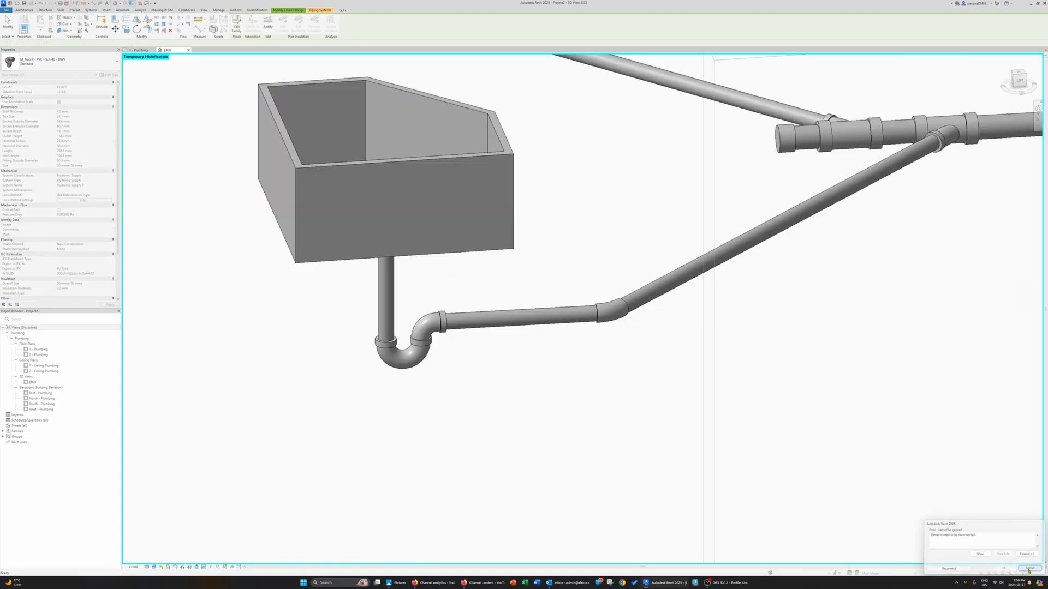
Check the replacement types offered for the elbow below the shower's vertical drop and compare it with the mop sink's P-trap.
scroll(480, 350, down, 3)
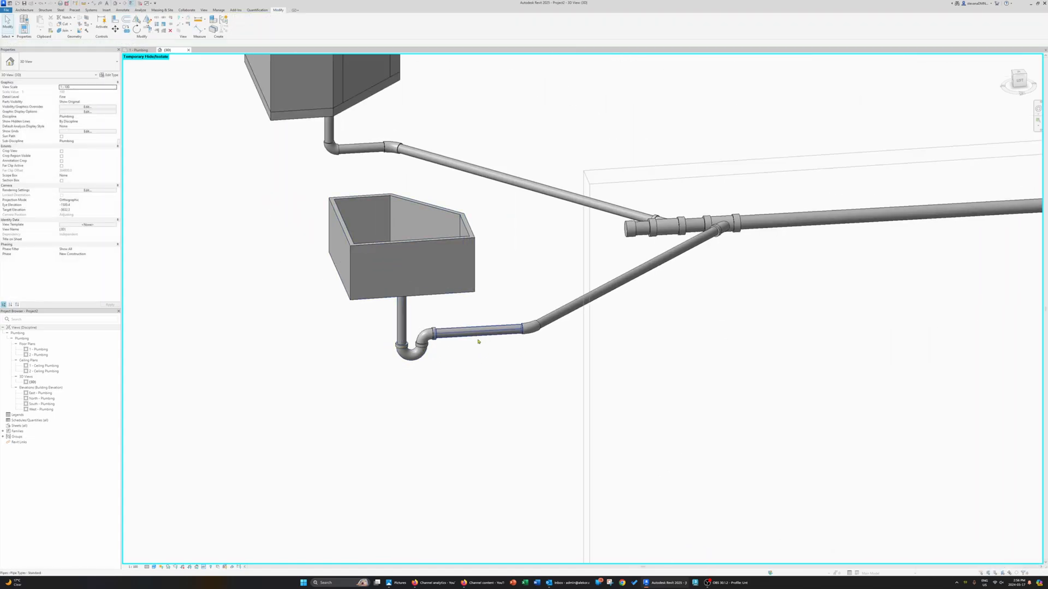
click(421, 341)
shift+middle_drag(514, 203, 510, 241)
click(515, 228)
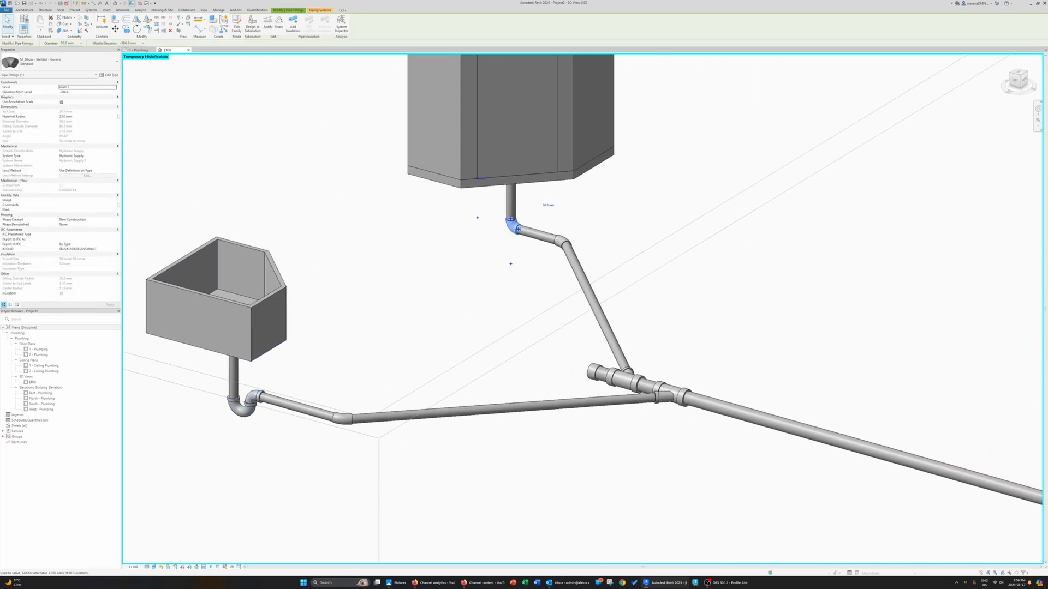
click(66, 61)
click(387, 254)
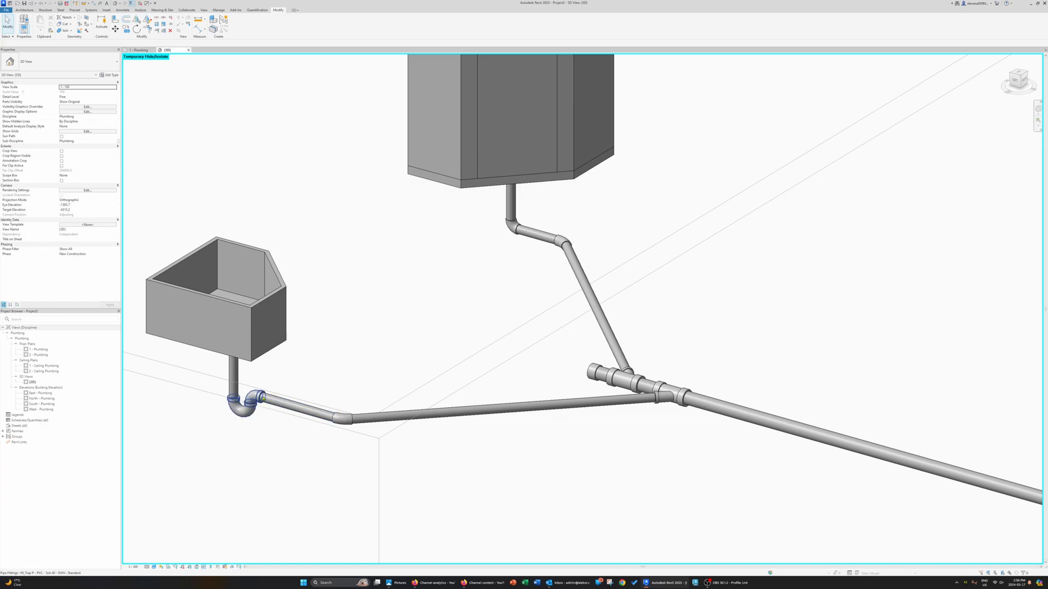
click(254, 403)
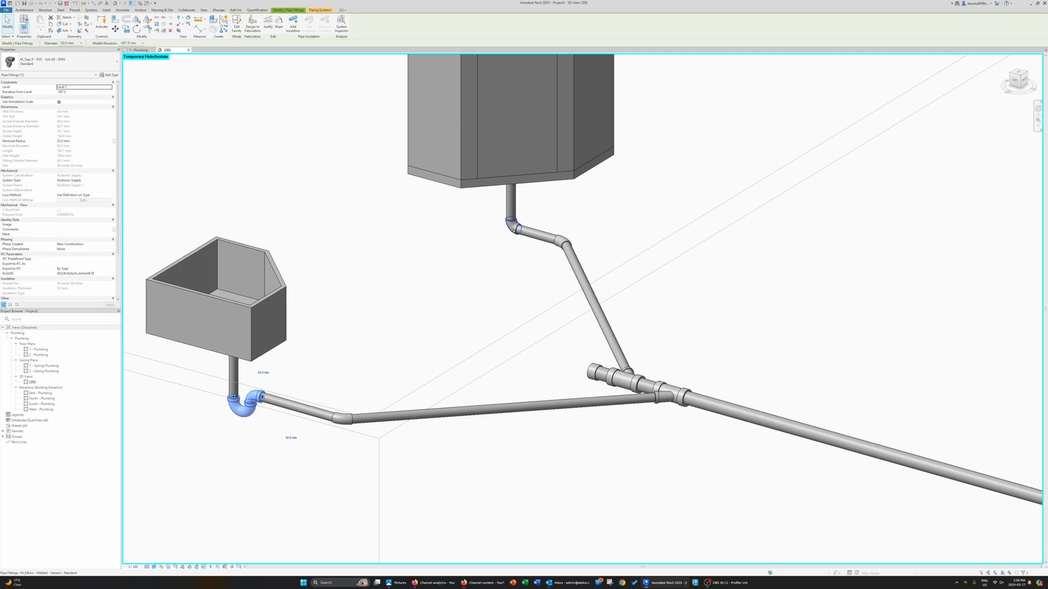
click(514, 227)
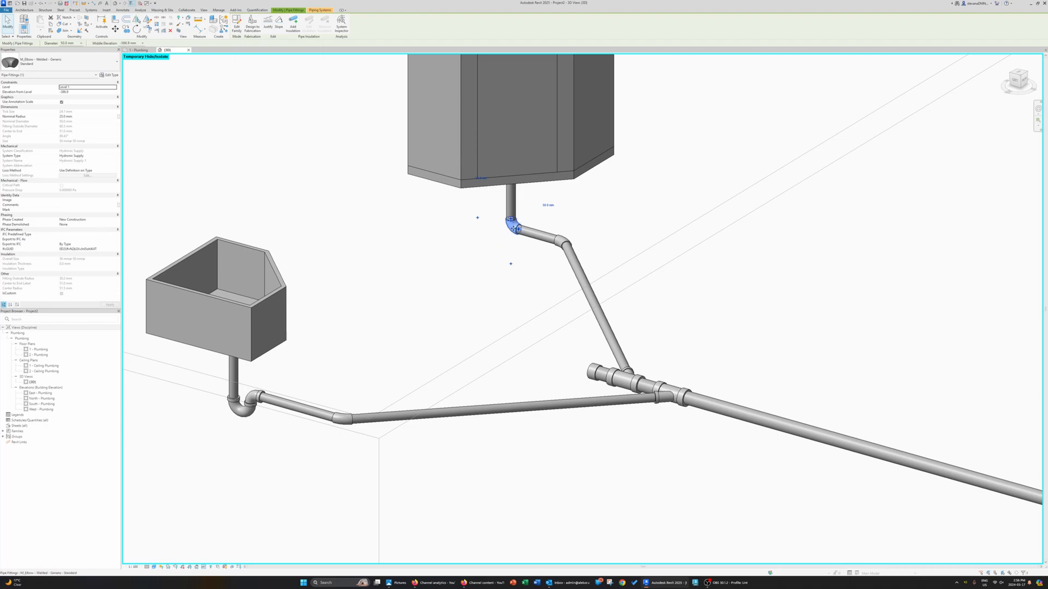
Open the family of the mop sink's P-trap for editing.
click(230, 412)
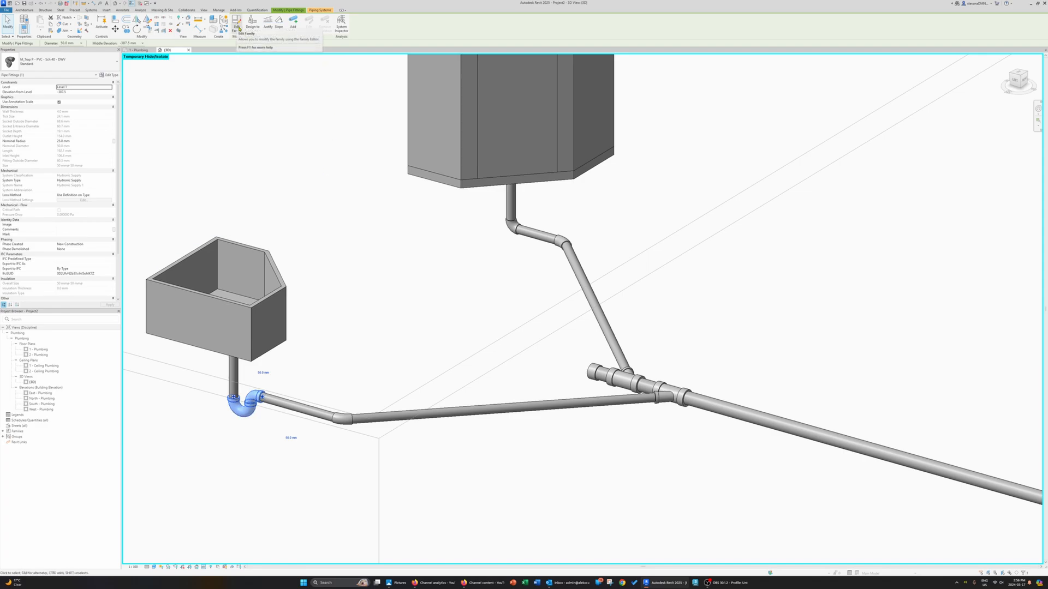
click(237, 28)
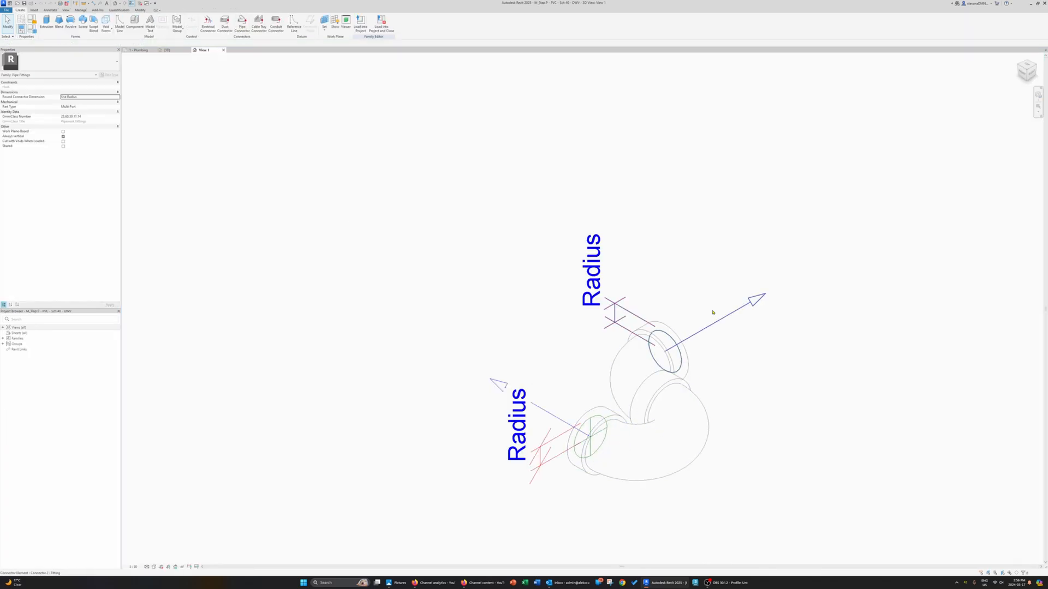
middle_drag(609, 335, 533, 300)
drag(313, 132, 898, 539)
click(413, 266)
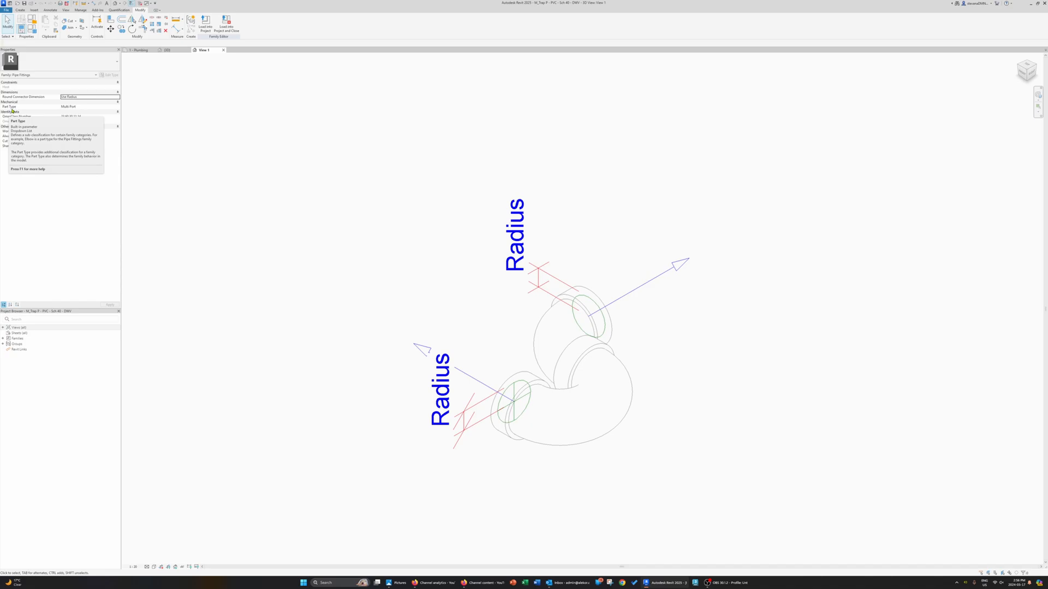
Set the P-trap family's part type to Elbow.
click(76, 106)
click(116, 106)
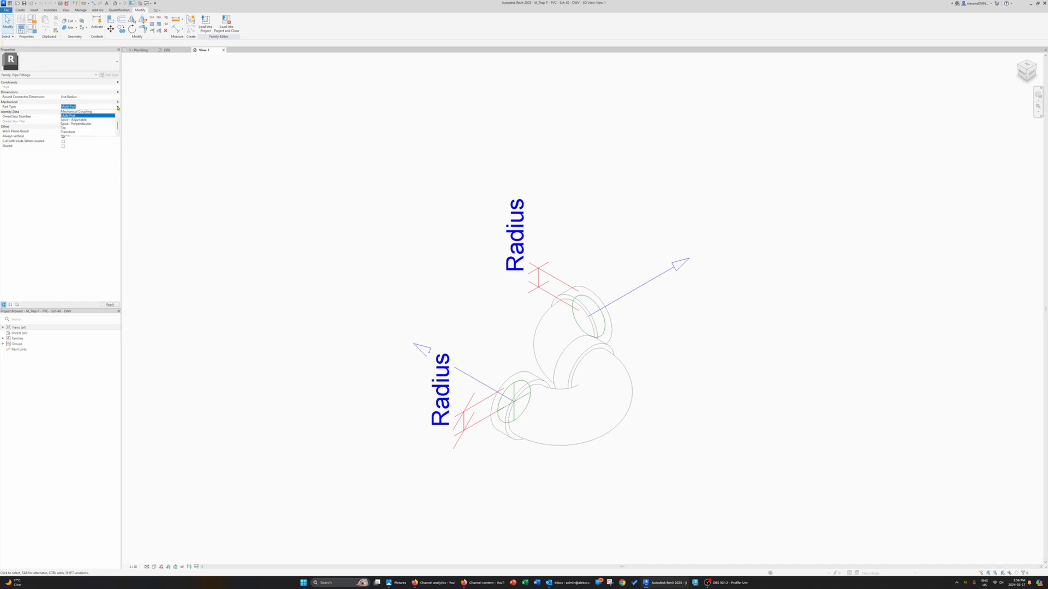
scroll(94, 124, down, 2)
scroll(76, 134, up, 3)
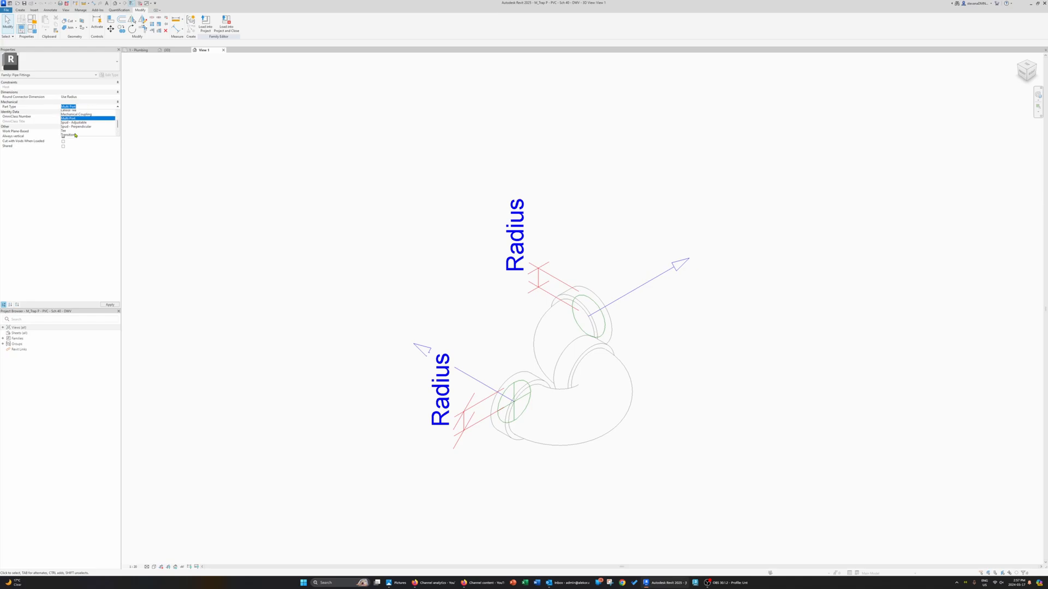
scroll(78, 118, down, 3)
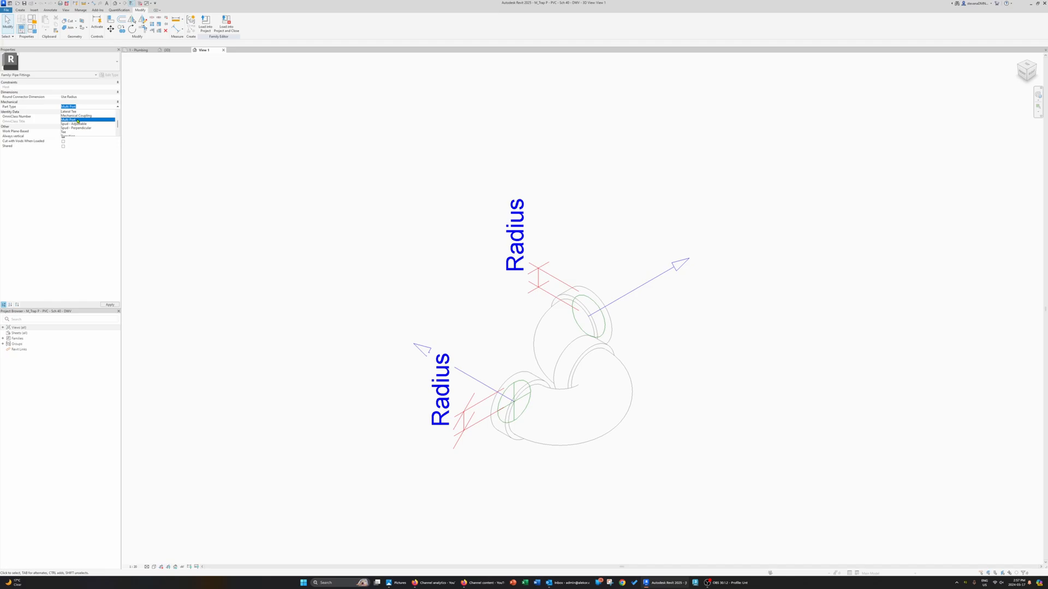
scroll(78, 121, up, 2)
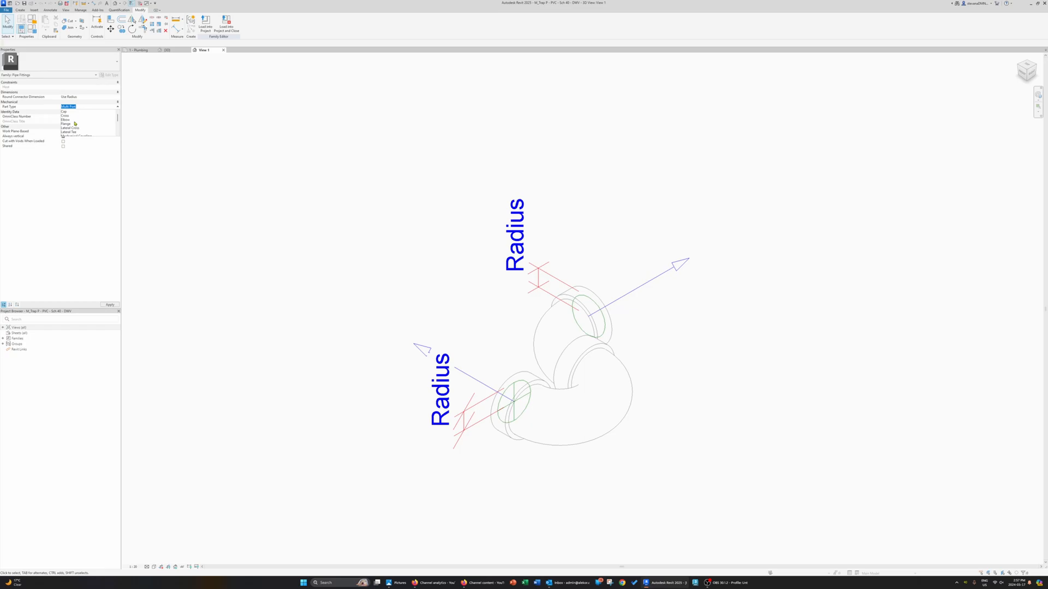
click(65, 120)
middle_drag(608, 274, 574, 269)
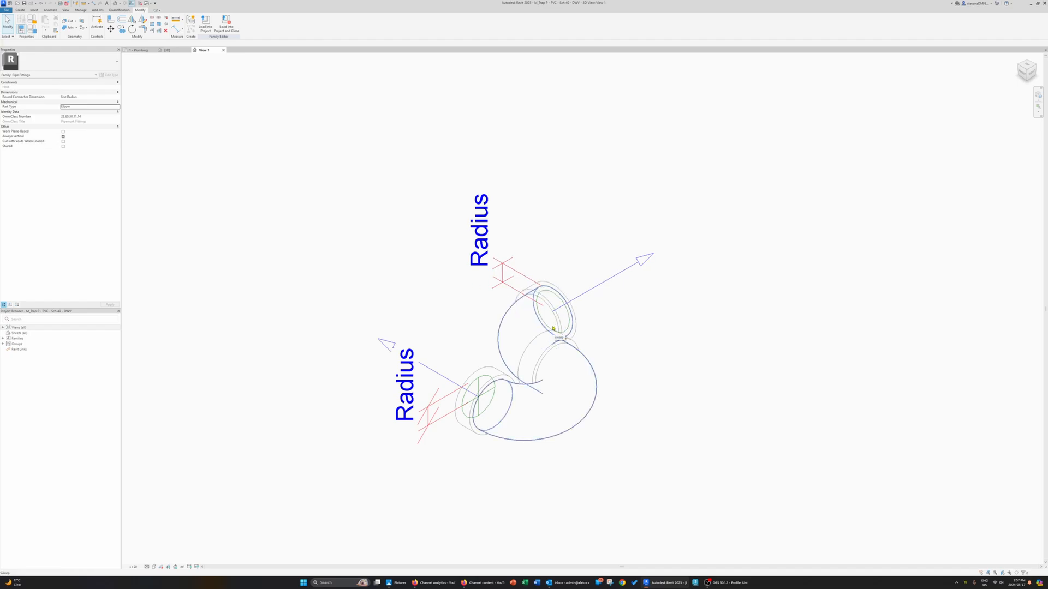
Load the P-trap family into the project and close it without saving, overwriting the existing version and its parameter values.
click(227, 23)
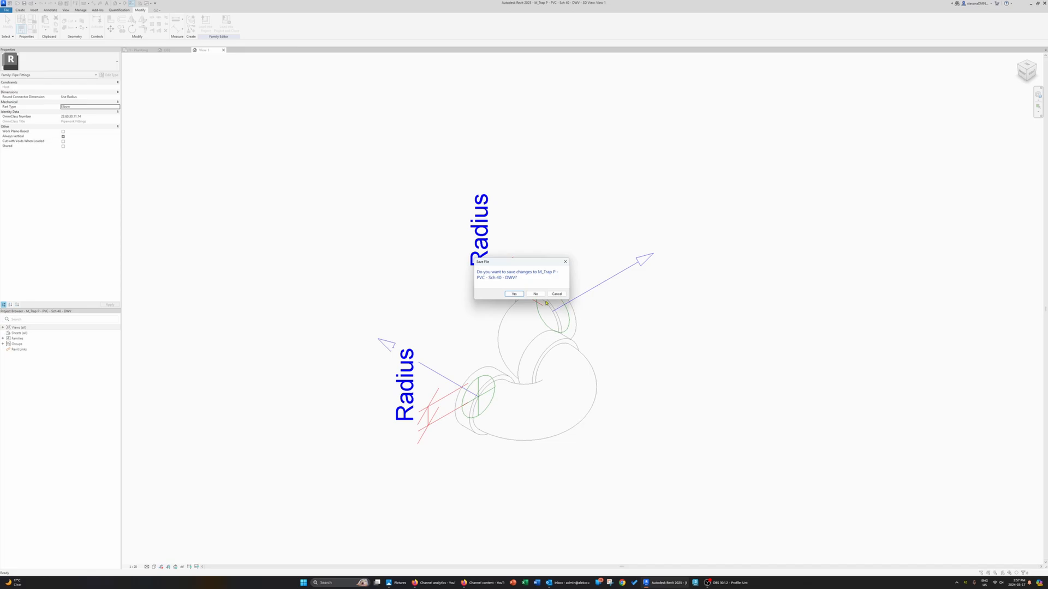
click(534, 294)
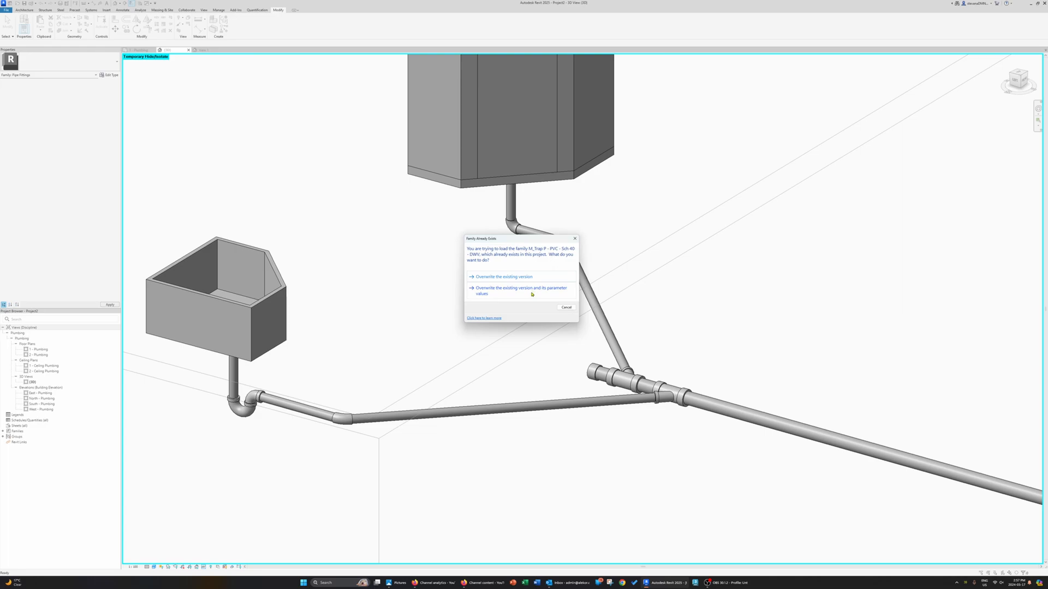
click(531, 293)
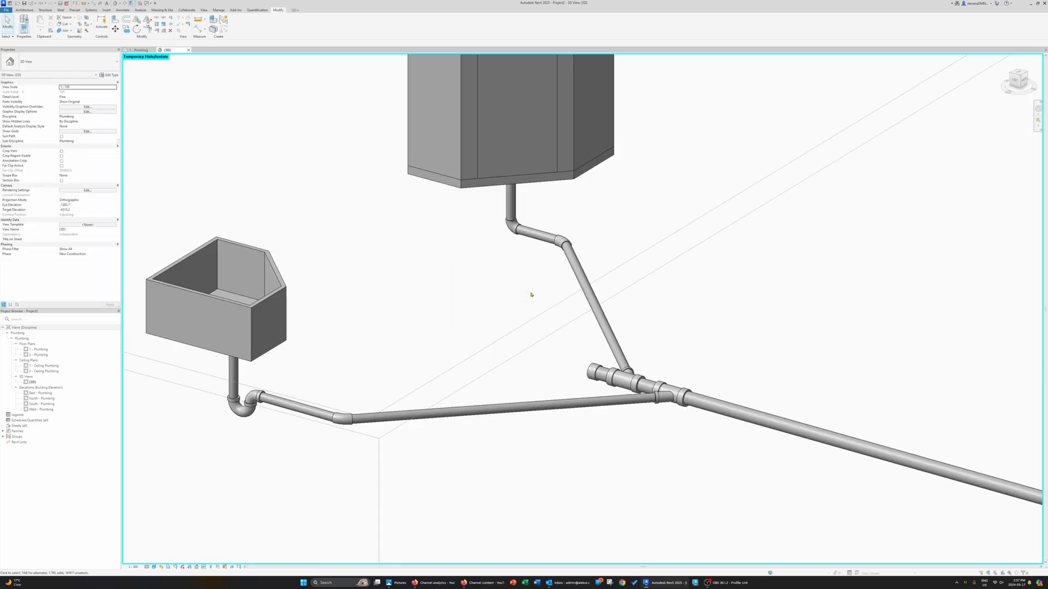
Try replacing the elbow below the shower's vertical drop with the standard M_Trap P - PVC - Sch 40 - DWV type.
click(511, 225)
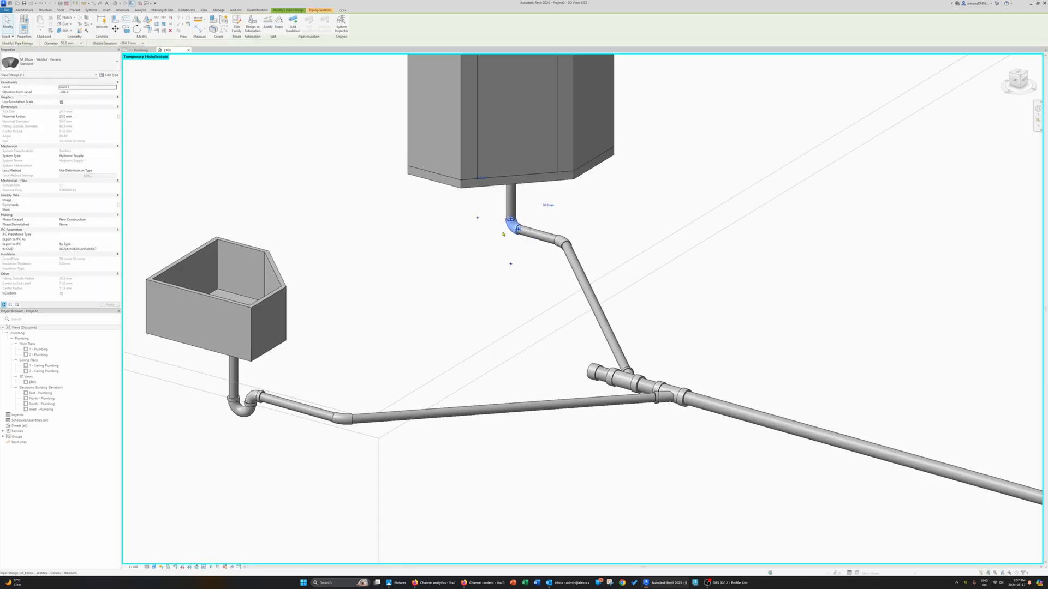
click(85, 62)
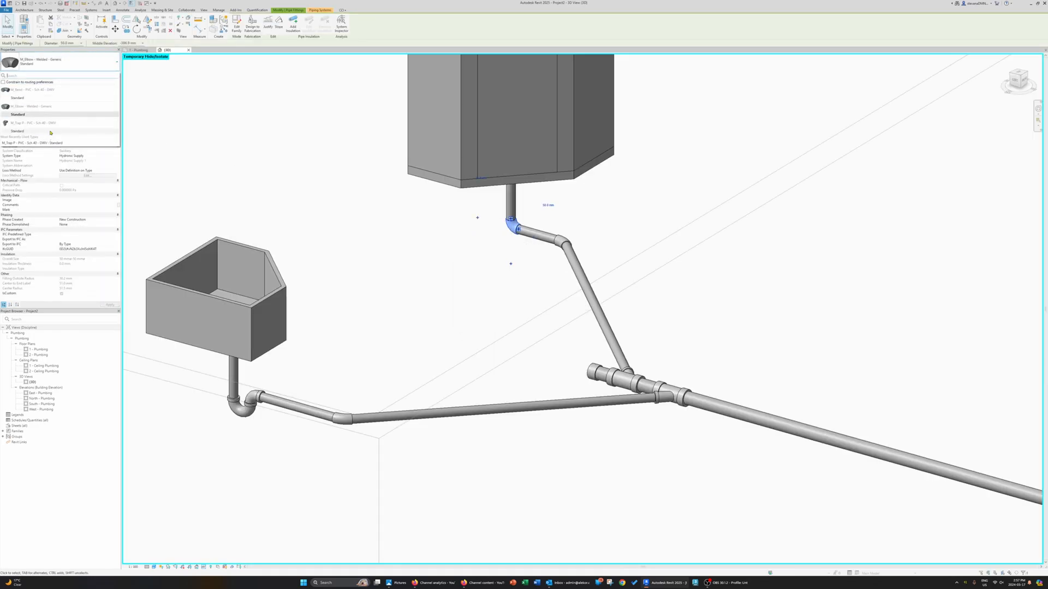
click(51, 131)
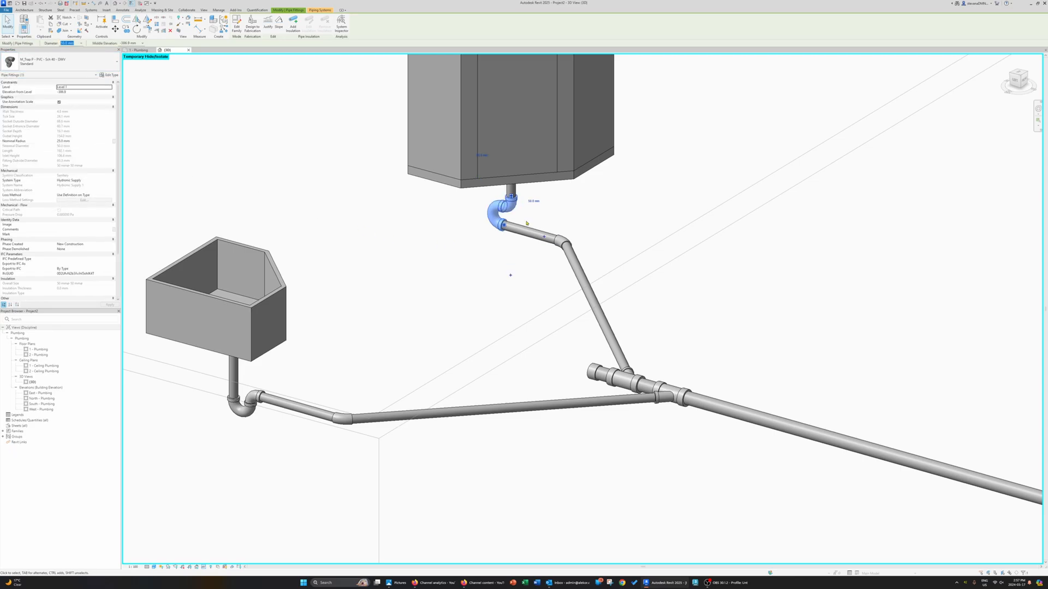
click(508, 252)
scroll(514, 213, up, 3)
scroll(514, 213, up, 2)
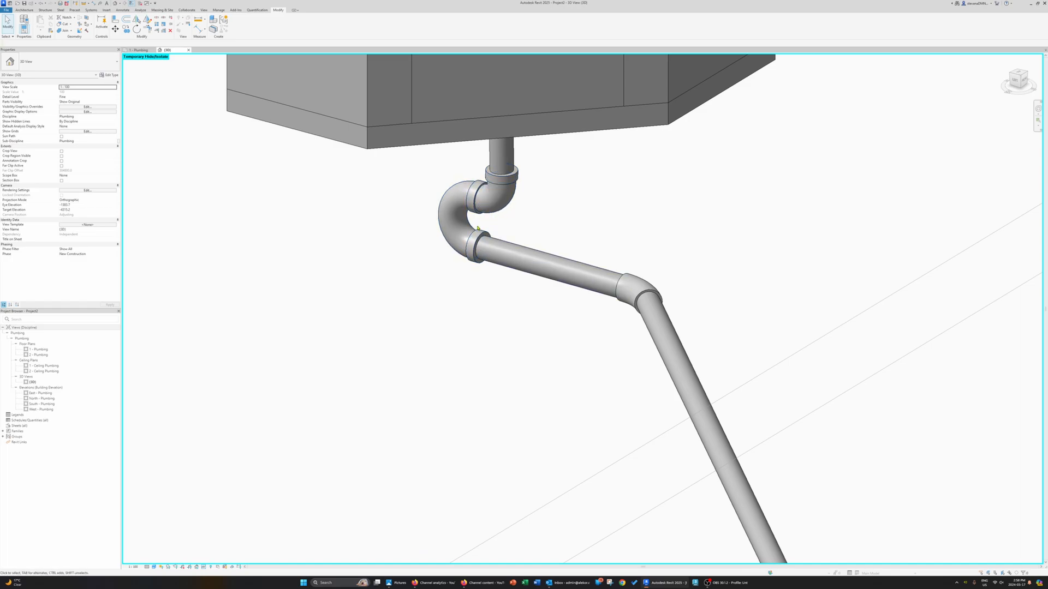
Remove the fitting between the shower's vertical drop and the sloped branch pipe.
click(492, 213)
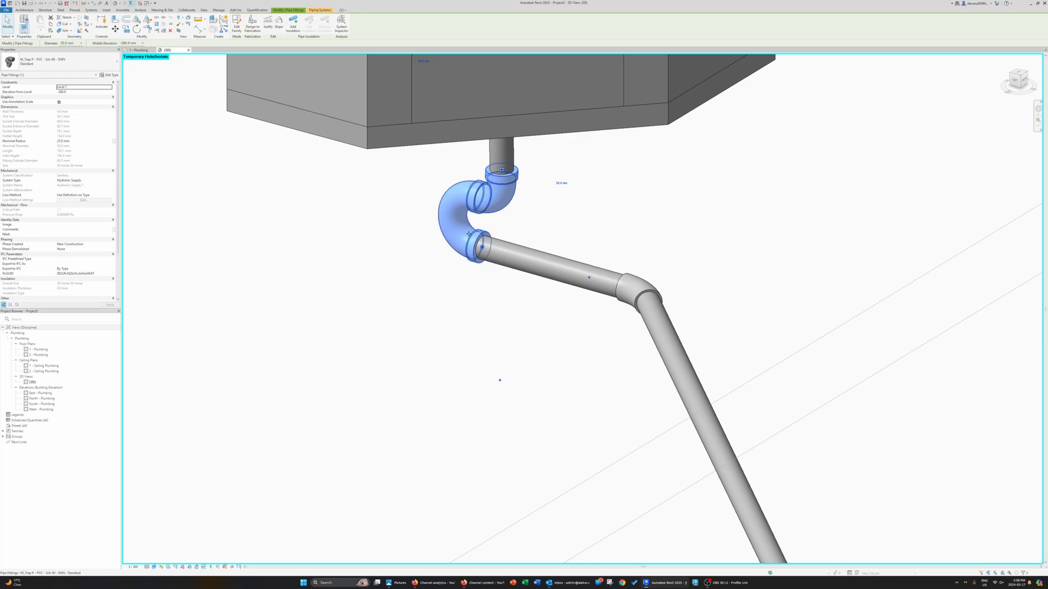
key(Delete)
click(496, 252)
key(Delete)
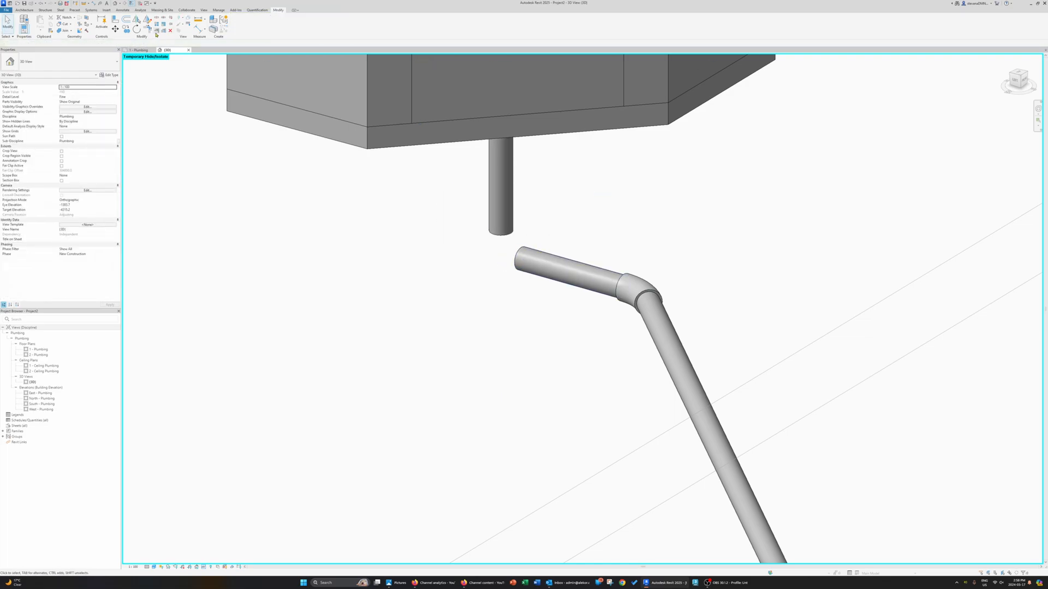
Extend the shower's sloped pipe to the vertical drop and trim both to a corner, picking the vertical drop first.
click(157, 33)
click(508, 224)
click(540, 262)
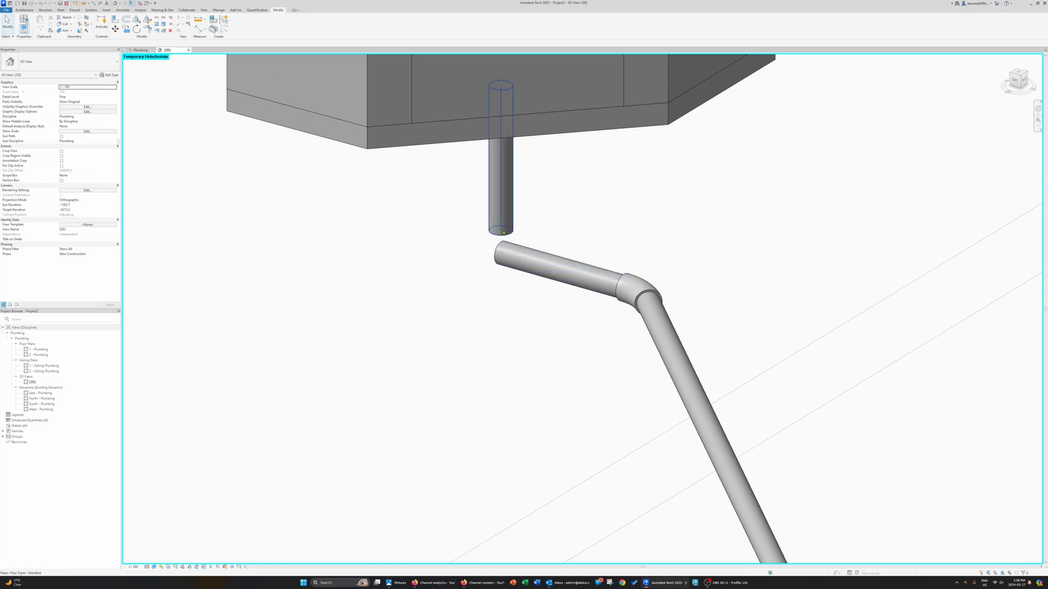
click(147, 29)
click(510, 215)
click(524, 257)
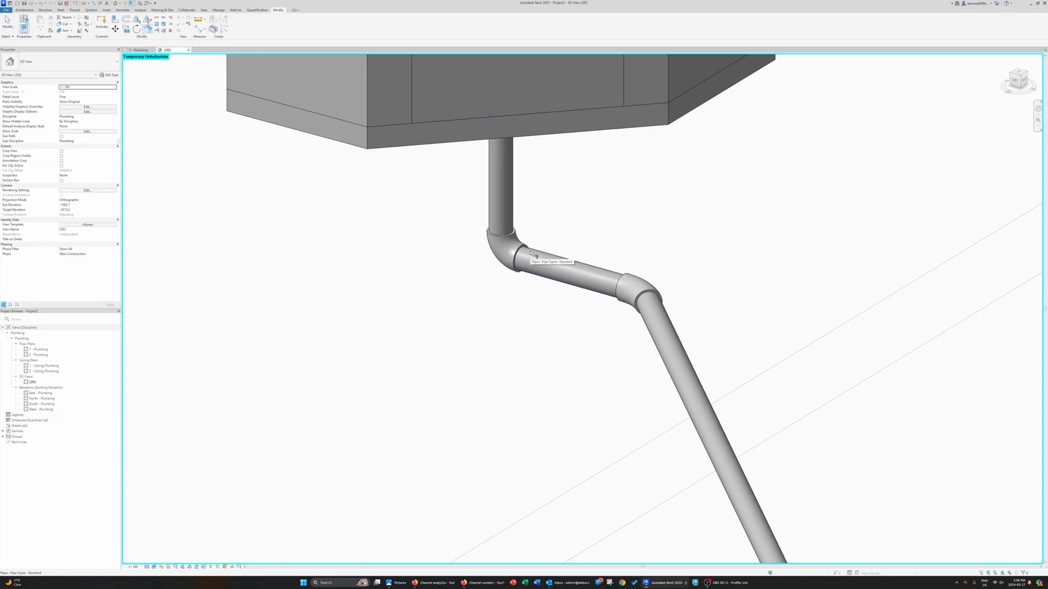
key(Escape)
Try swapping the shower's rejoined elbow for the standard PVC DWV P-trap and undo the swap.
click(501, 229)
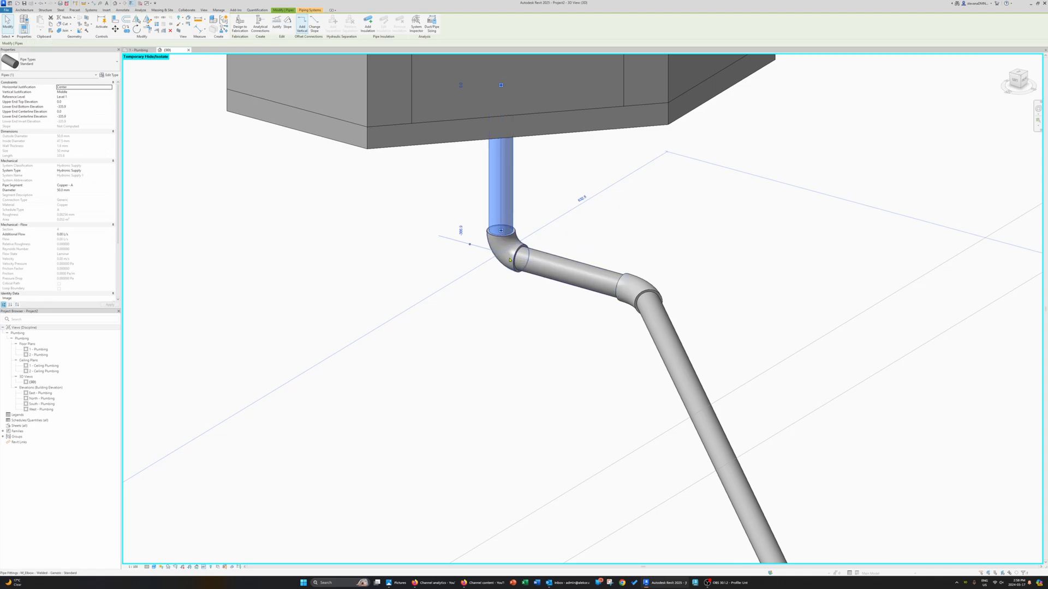
click(509, 254)
click(60, 62)
click(37, 127)
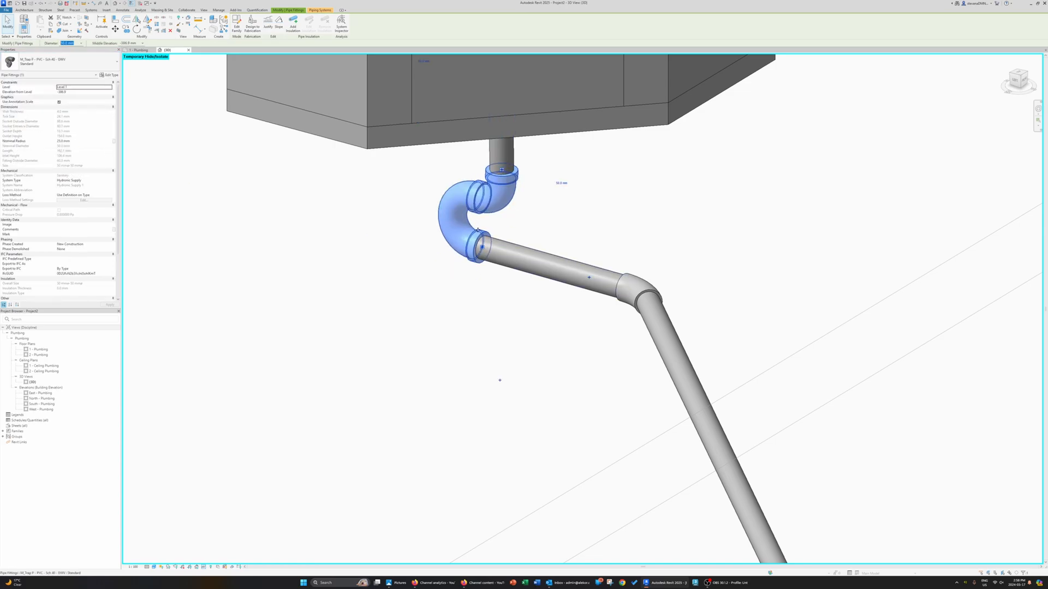
click(533, 220)
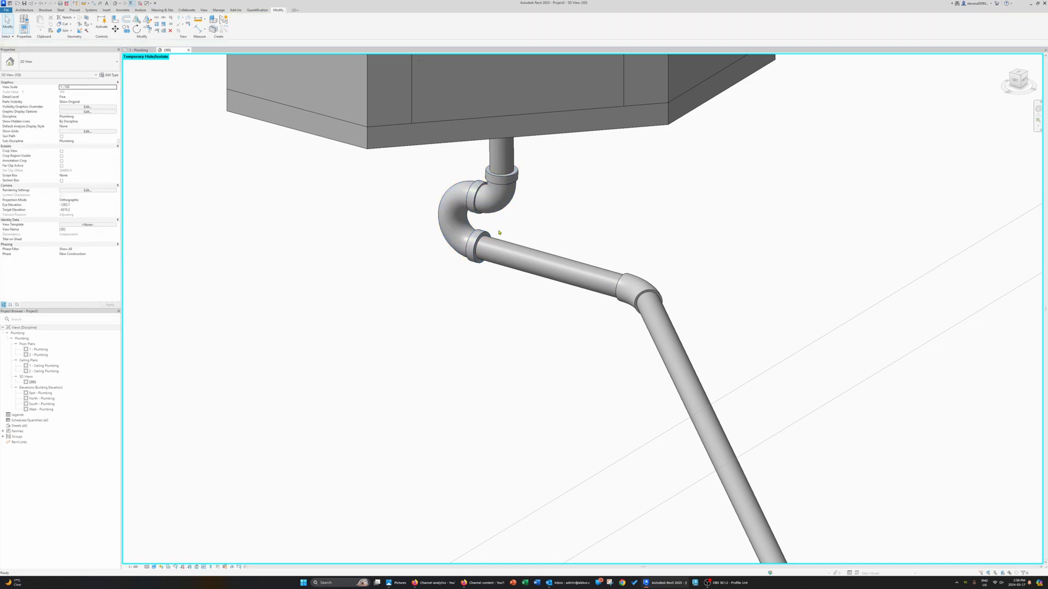
key(ctrl+z)
Delete the shower's elbow and trim the two pipes to a corner, picking the sloped pipe before the vertical drop.
click(507, 252)
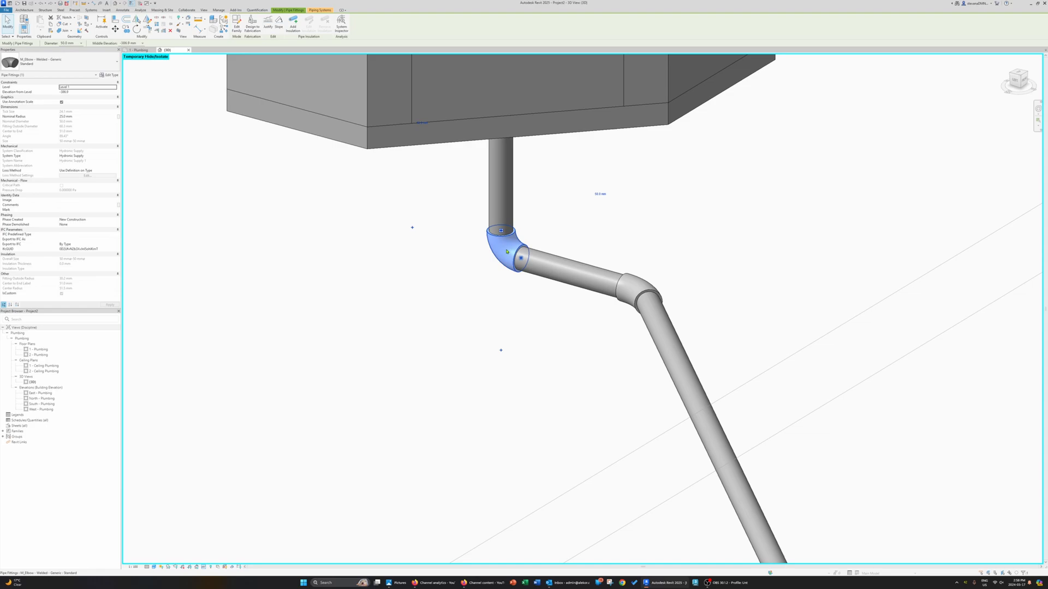
key(Delete)
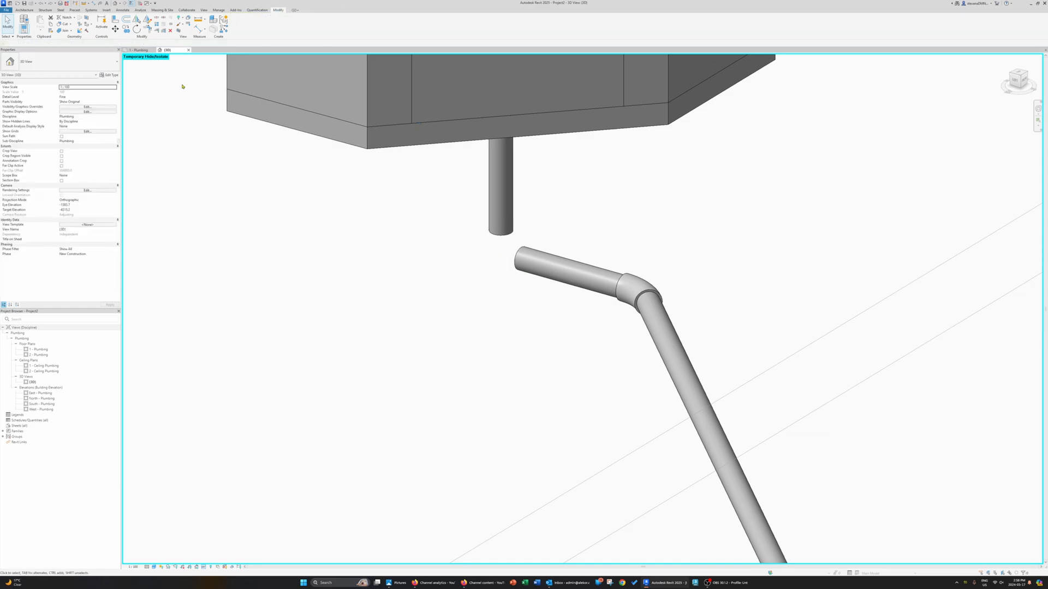
click(149, 31)
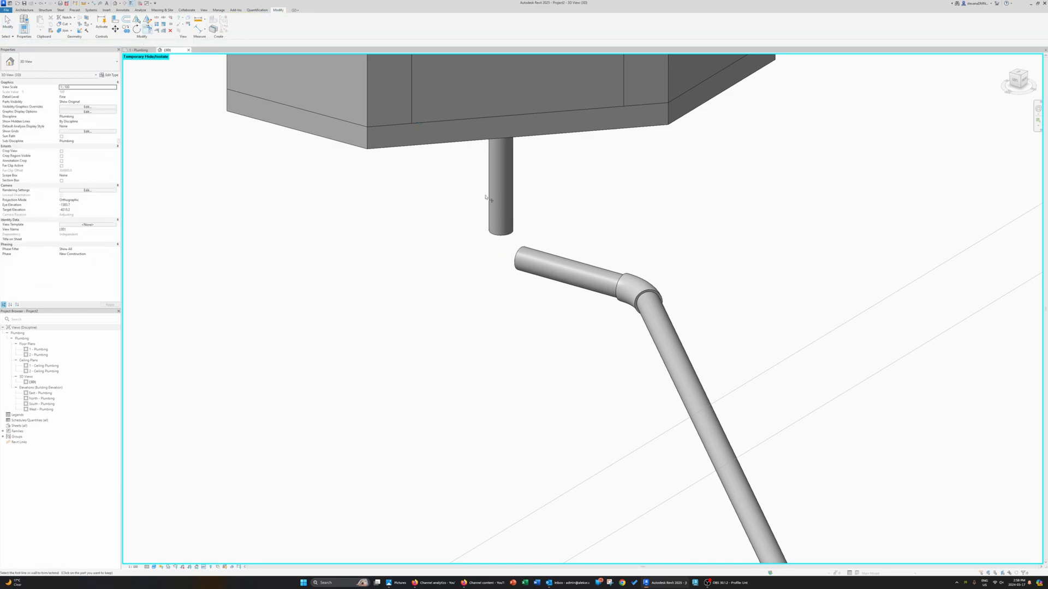
click(549, 255)
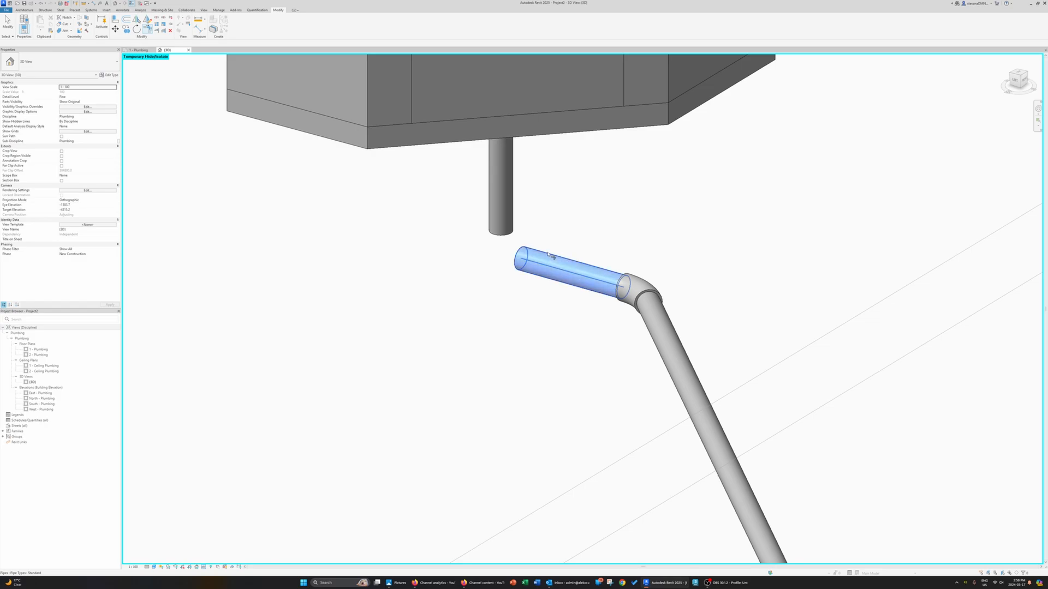
click(513, 218)
key(Escape)
key(Escape)
Change the new elbow below the shower's vertical drop to the standard M_Trap P - PVC - Sch 40 - DWV type.
click(534, 253)
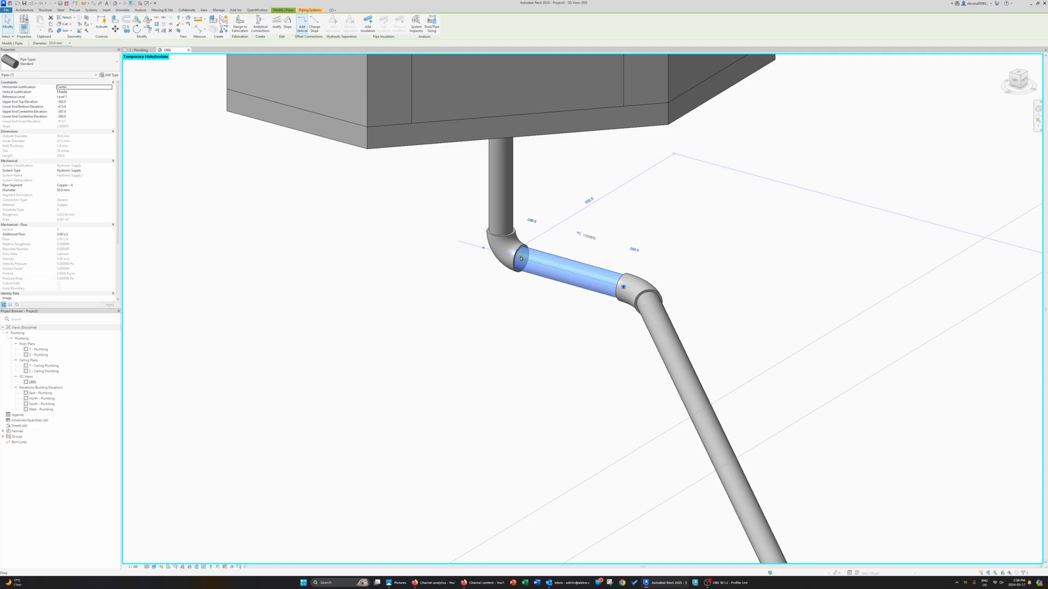
click(501, 232)
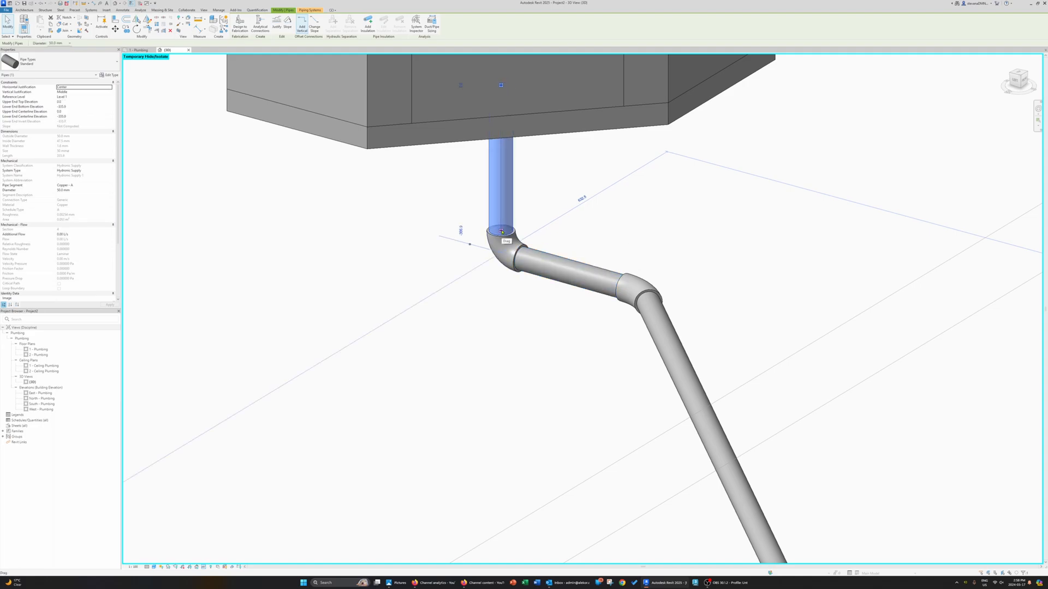
click(501, 240)
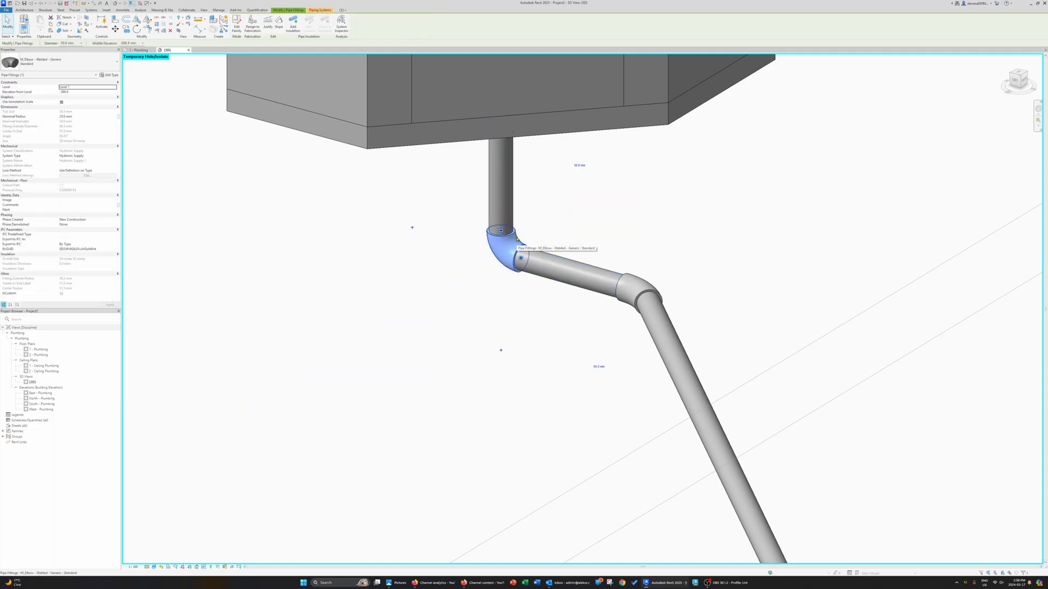
click(87, 62)
click(54, 133)
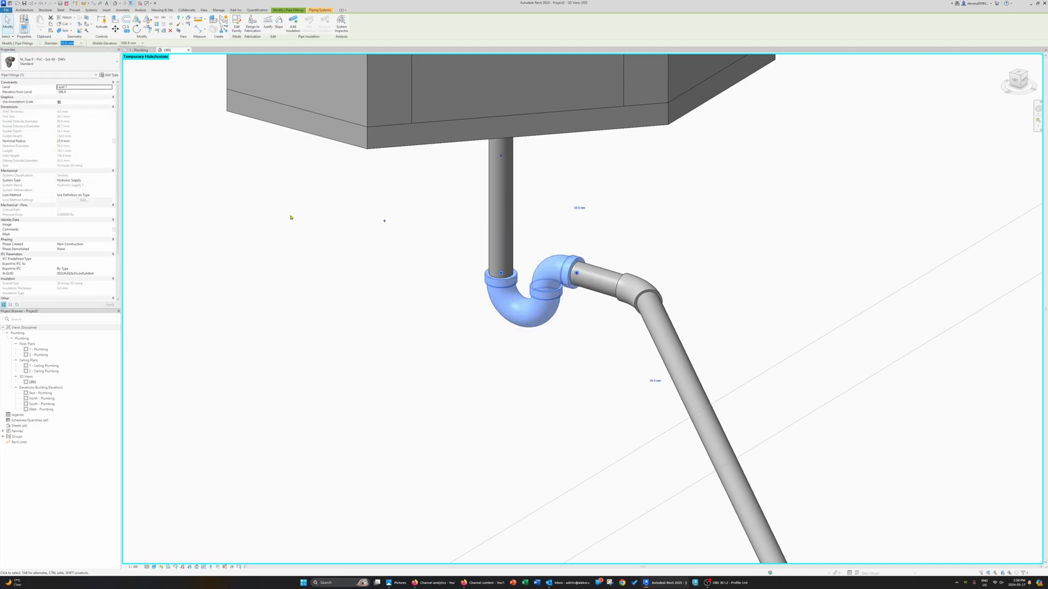
click(422, 302)
scroll(473, 311, up, 4)
middle_drag(379, 302, 634, 328)
scroll(530, 303, up, 4)
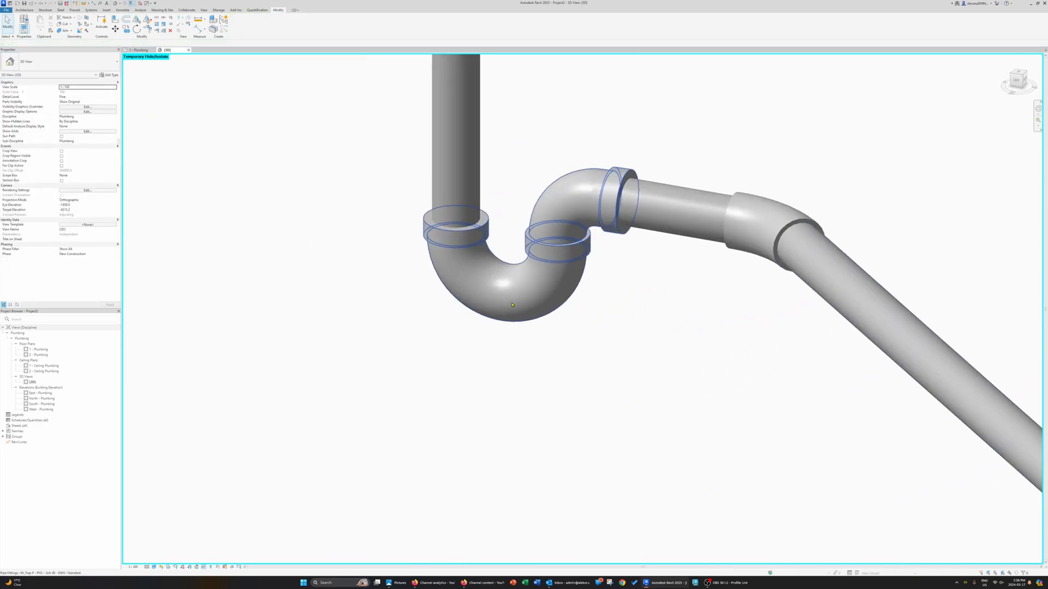
Delete the mop sink's P-trap and trim its pipes to a corner, picking the sloped pipe before the vertical drop.
click(515, 307)
scroll(519, 311, down, 8)
middle_drag(519, 312, 649, 215)
scroll(432, 407, up, 2)
click(437, 413)
key(Delete)
key(t)
key(r)
click(482, 398)
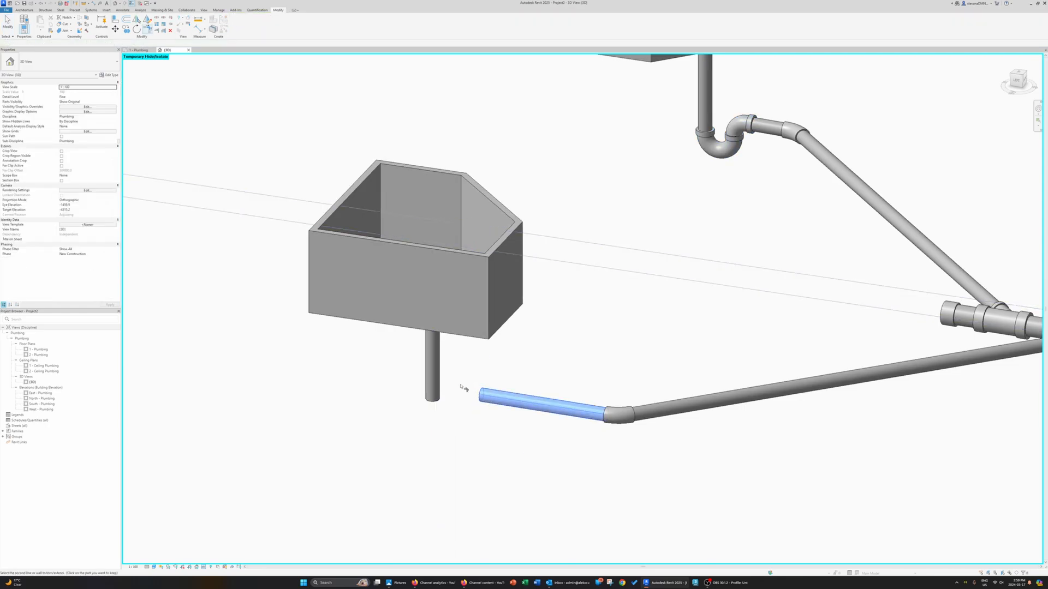
click(437, 366)
key(Escape)
Change the elbow below the mop sink's vertical drop to the standard M_Trap P - PVC - Sch 40 - DWV type.
click(431, 383)
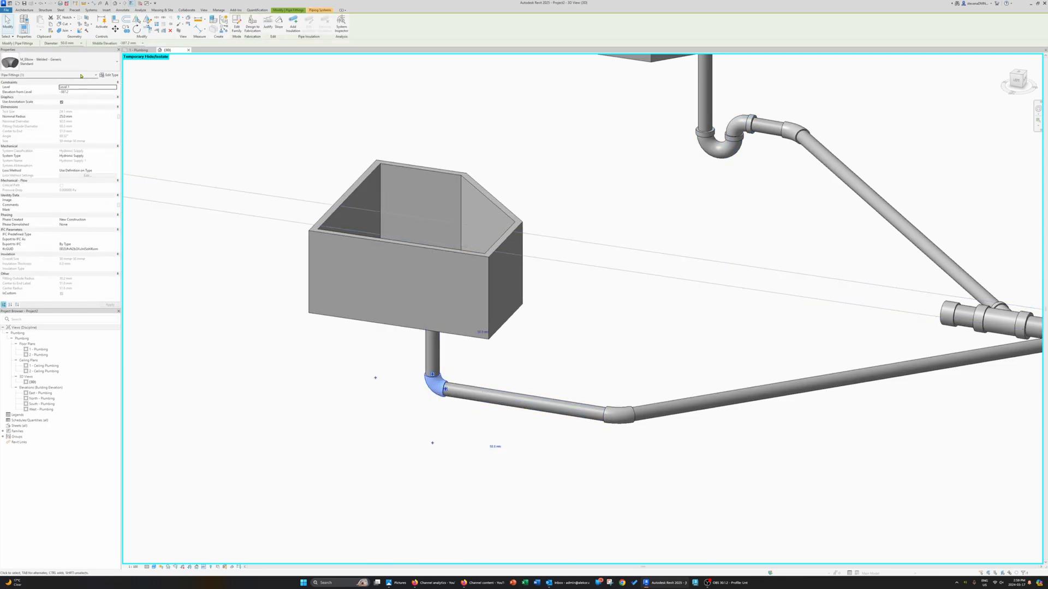
click(60, 62)
click(58, 135)
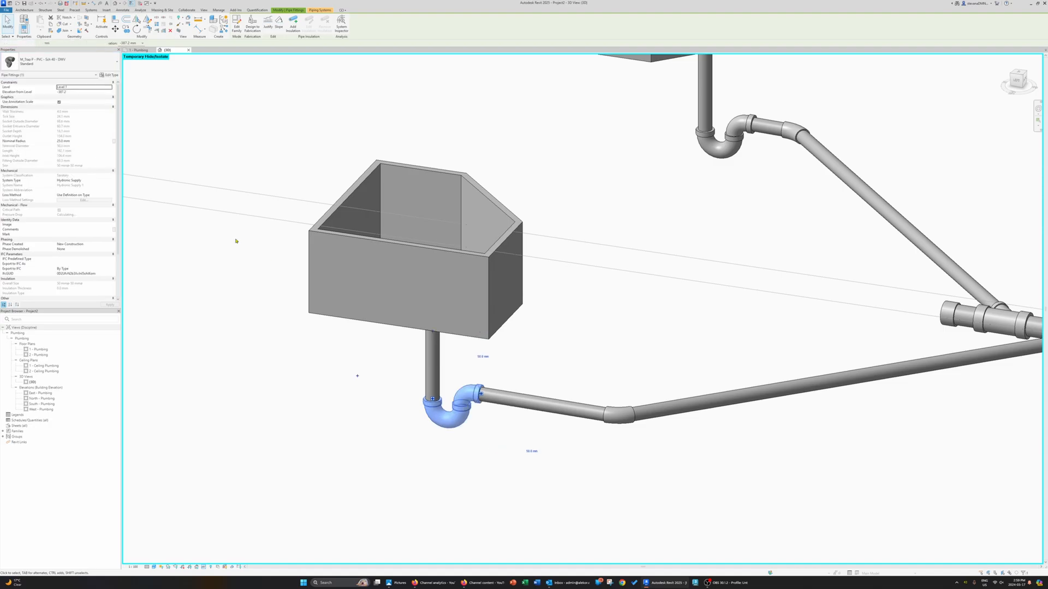
click(545, 370)
key(Escape)
Select the shower's P-trap and examine its outlet connection to the sloped pipe up close.
middle_drag(625, 255, 654, 284)
scroll(622, 220, up, 5)
click(640, 241)
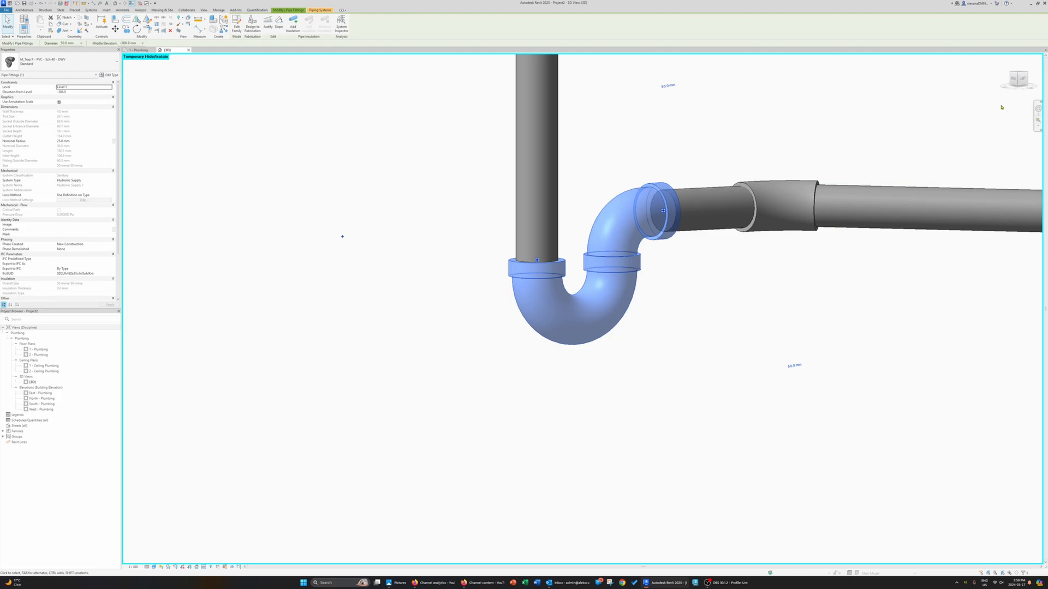
Examine the shower's P-trap and its outlet connection to the short pipe and sloped drain from several angles.
scroll(845, 248, up, 3)
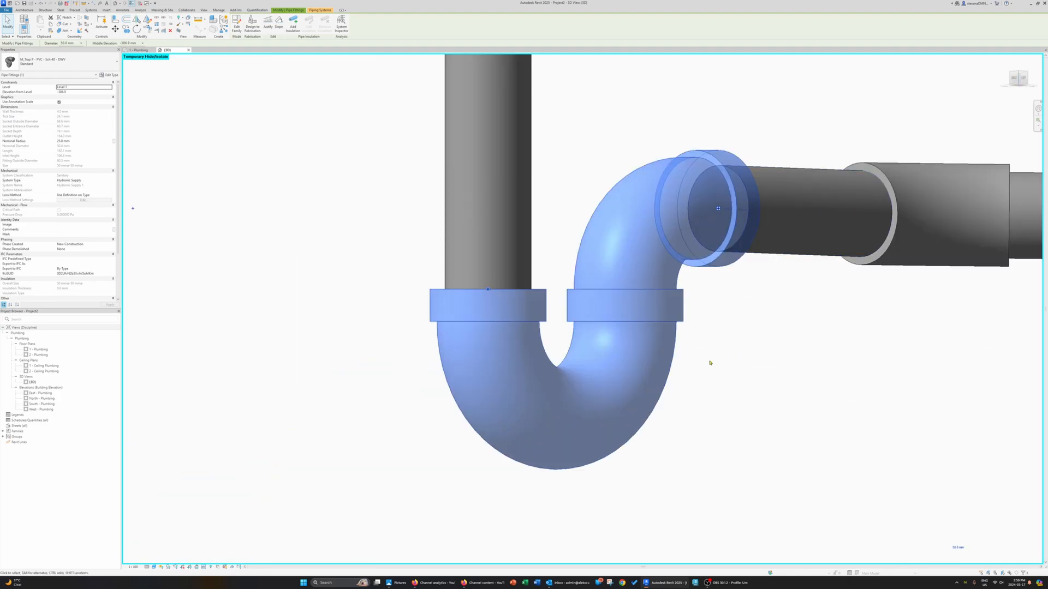
scroll(711, 365, down, 3)
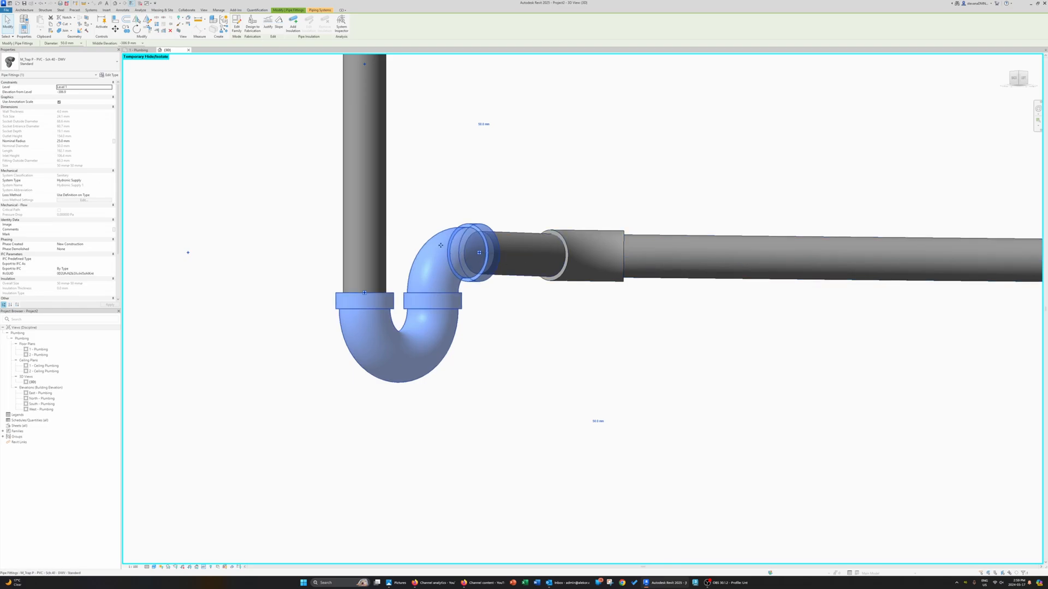
scroll(788, 244, down, 3)
middle_drag(787, 244, 811, 244)
scroll(623, 260, up, 5)
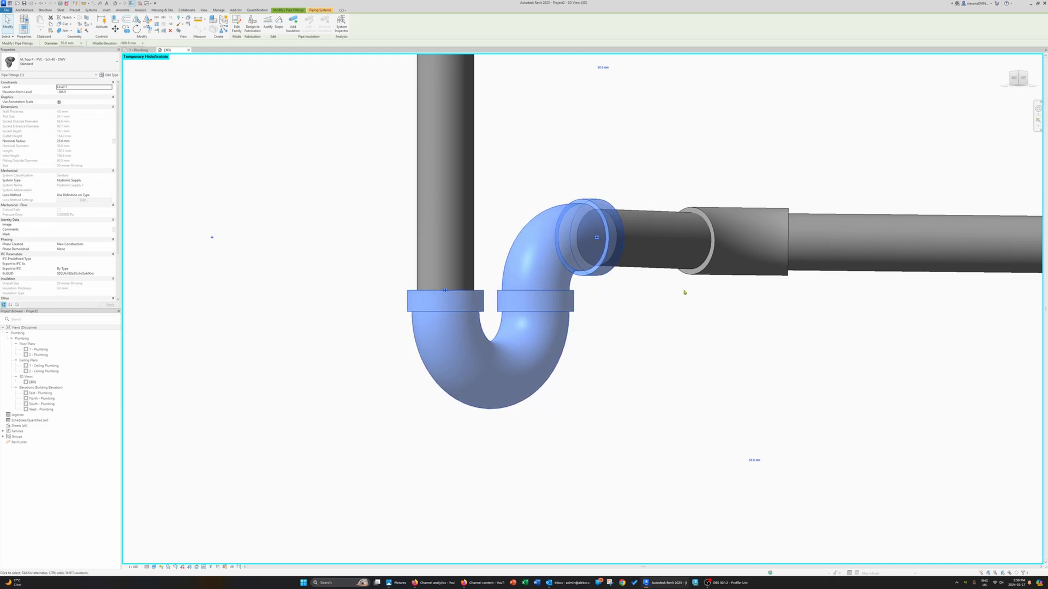
scroll(685, 293, down, 3)
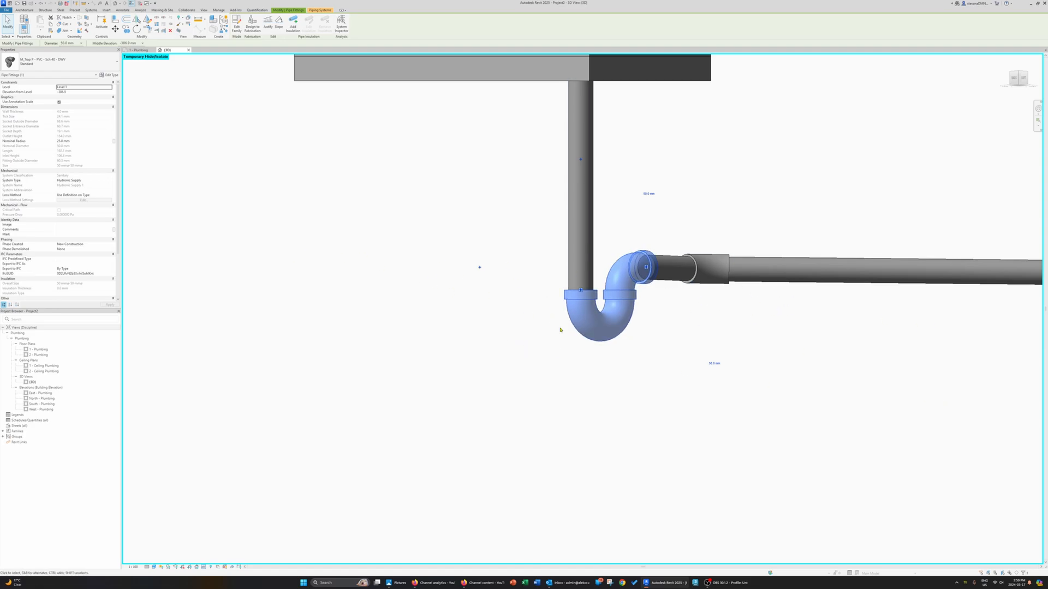
scroll(585, 299, down, 2)
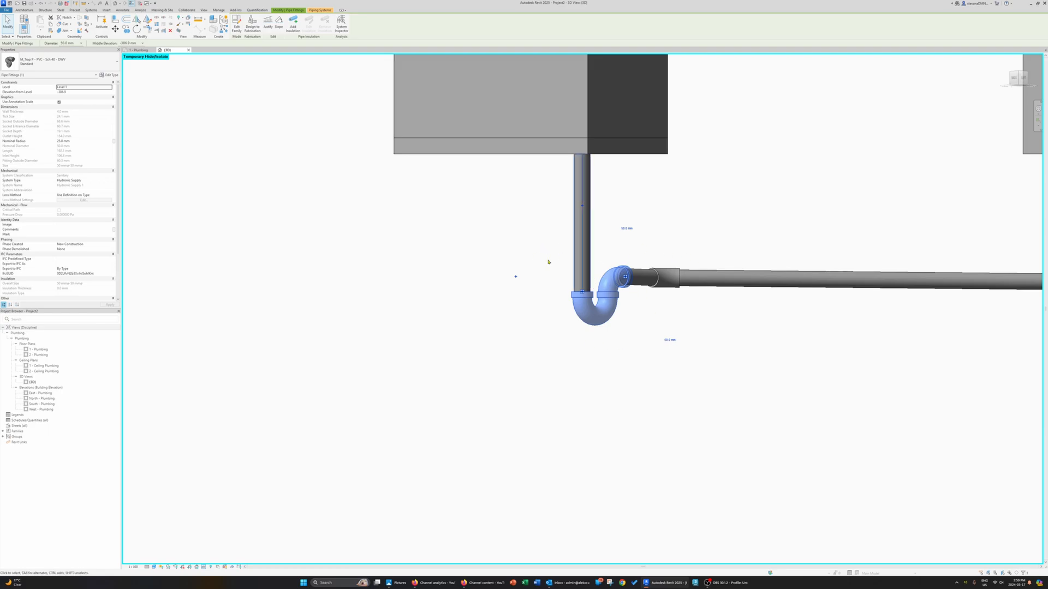
click(734, 283)
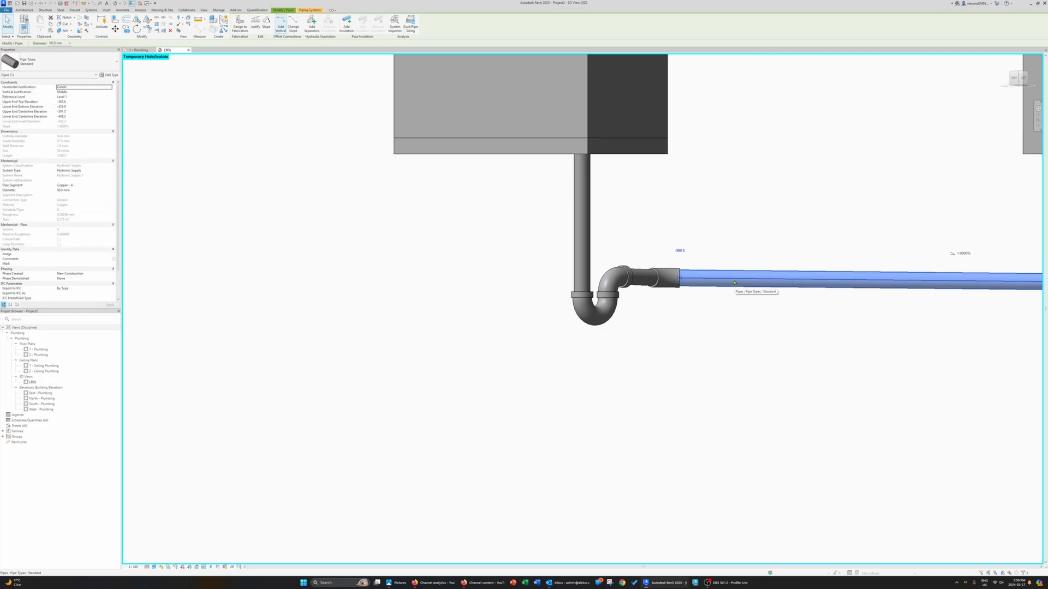
click(610, 306)
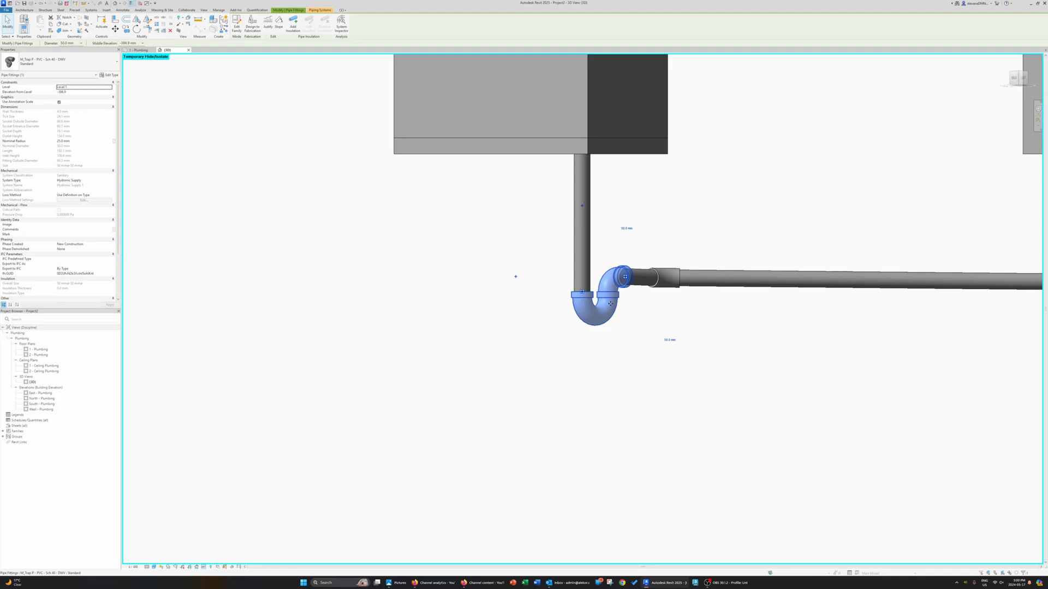
shift+middle_drag(770, 213, 728, 294)
scroll(614, 315, up, 3)
scroll(615, 315, up, 3)
click(655, 322)
scroll(672, 312, down, 3)
middle_drag(672, 312, 656, 330)
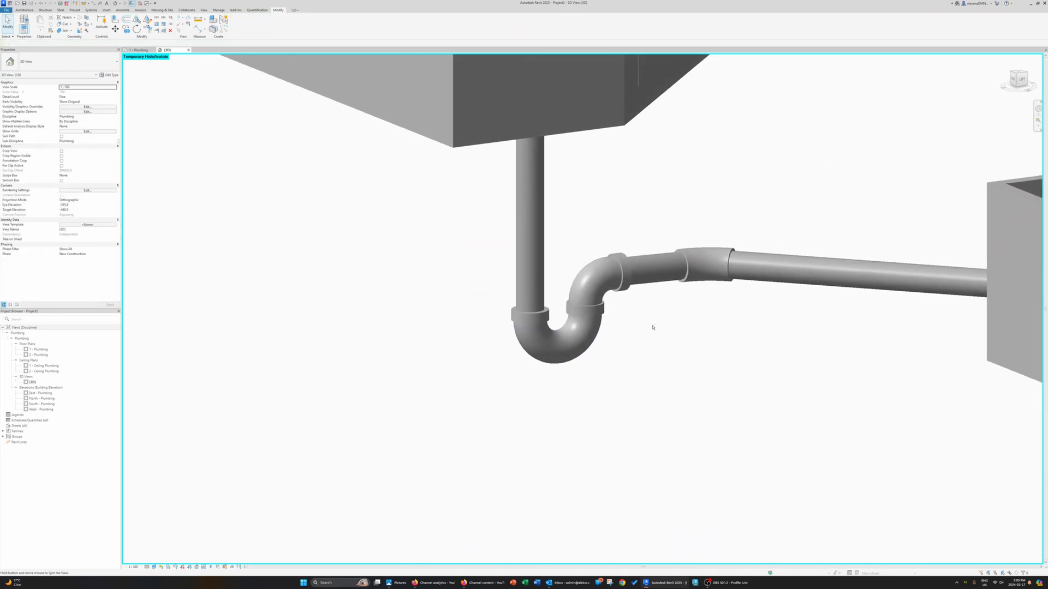
scroll(575, 411, up, 5)
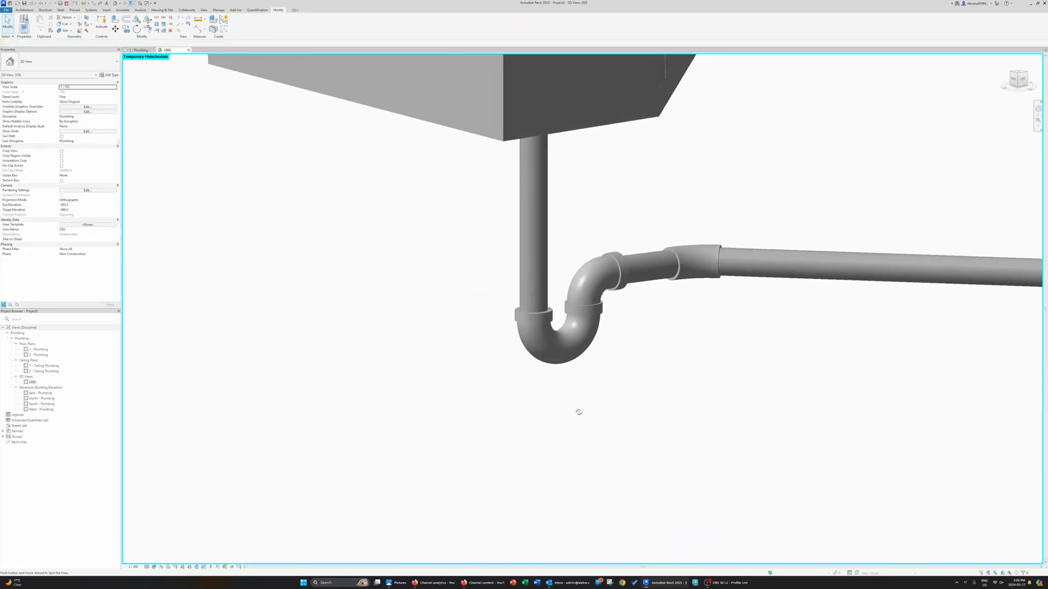
Delete the shower's P-trap and trim the short sloped pipe and the vertical drop to a corner.
click(554, 384)
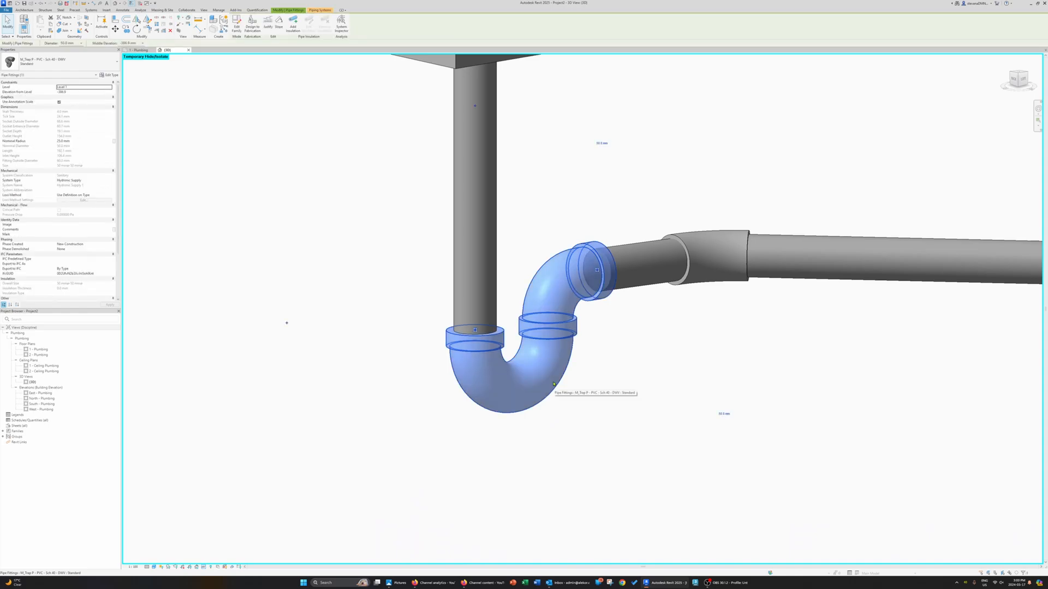
scroll(632, 355, down, 4)
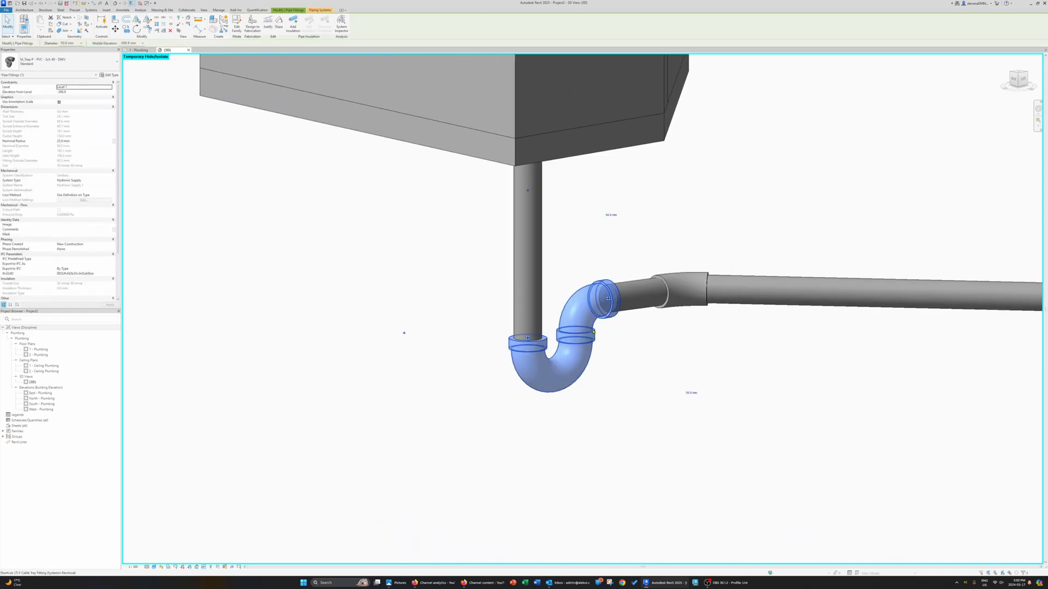
key(Delete)
click(630, 305)
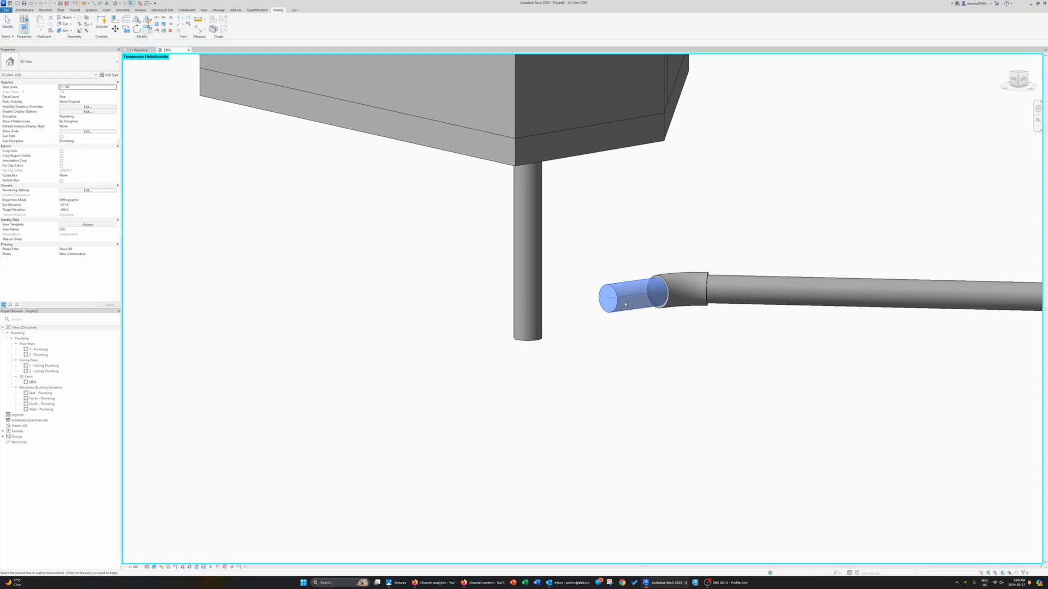
click(533, 253)
click(551, 295)
Try to change the elbow below the shower's vertical drop to the standard M_Trap P - PVC - Sch 40 - DWV type.
click(60, 62)
click(53, 132)
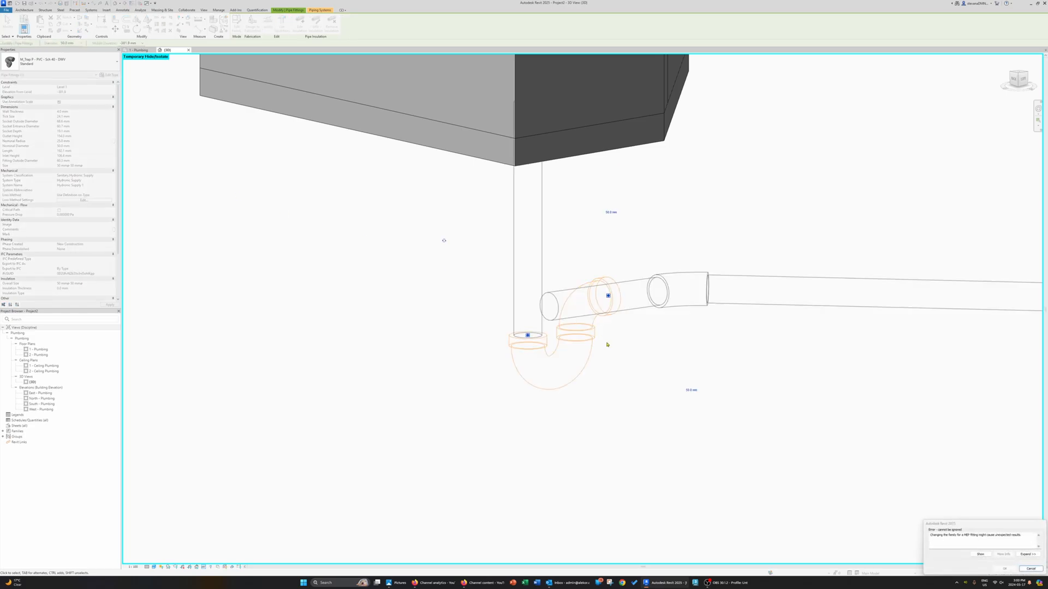
click(1031, 569)
shift+middle_drag(912, 506, 461, 391)
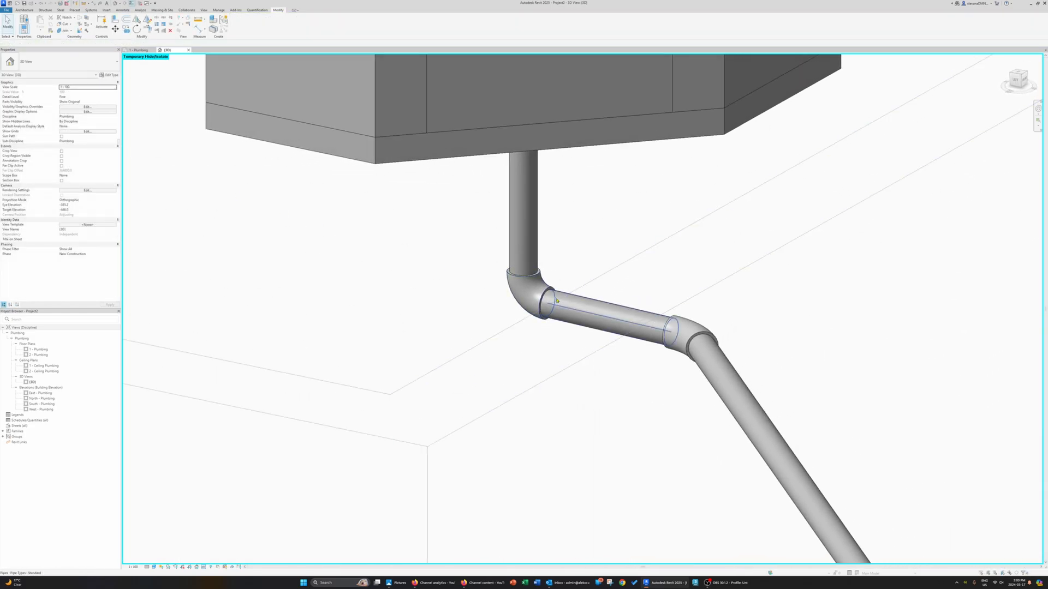
click(525, 292)
click(60, 62)
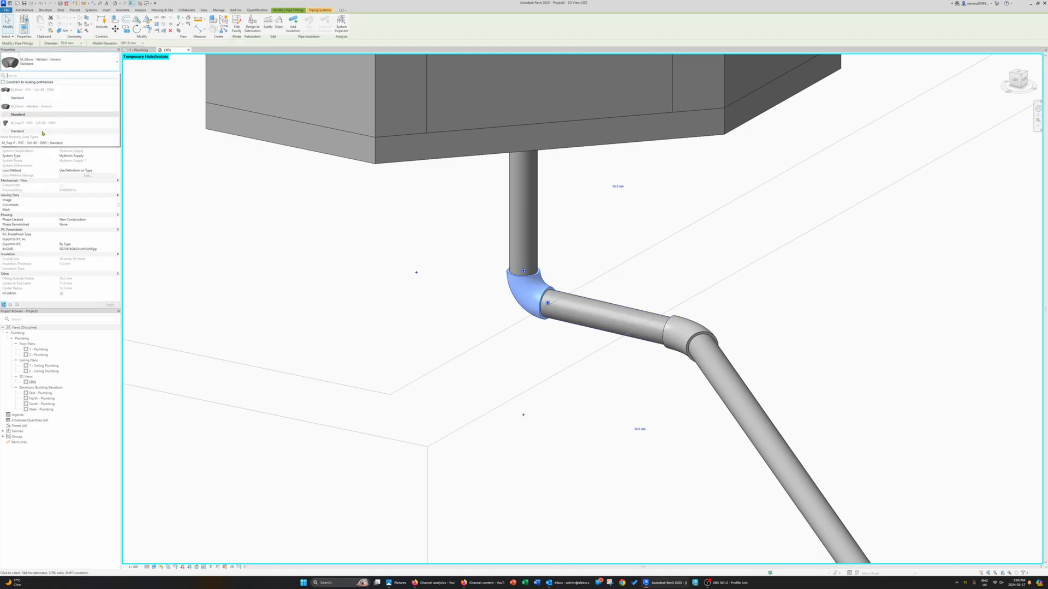
click(43, 132)
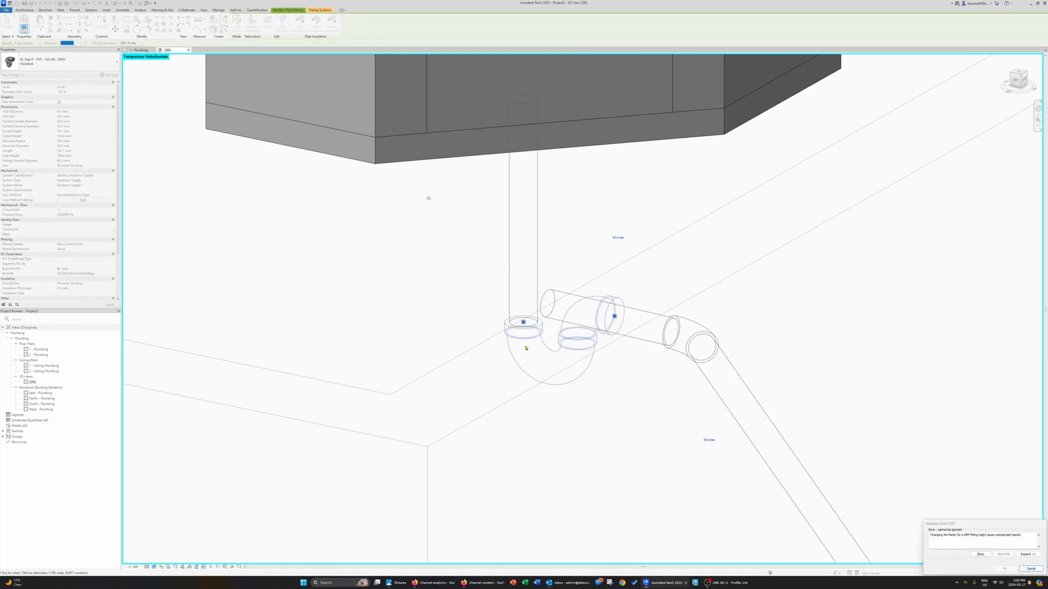
click(1030, 568)
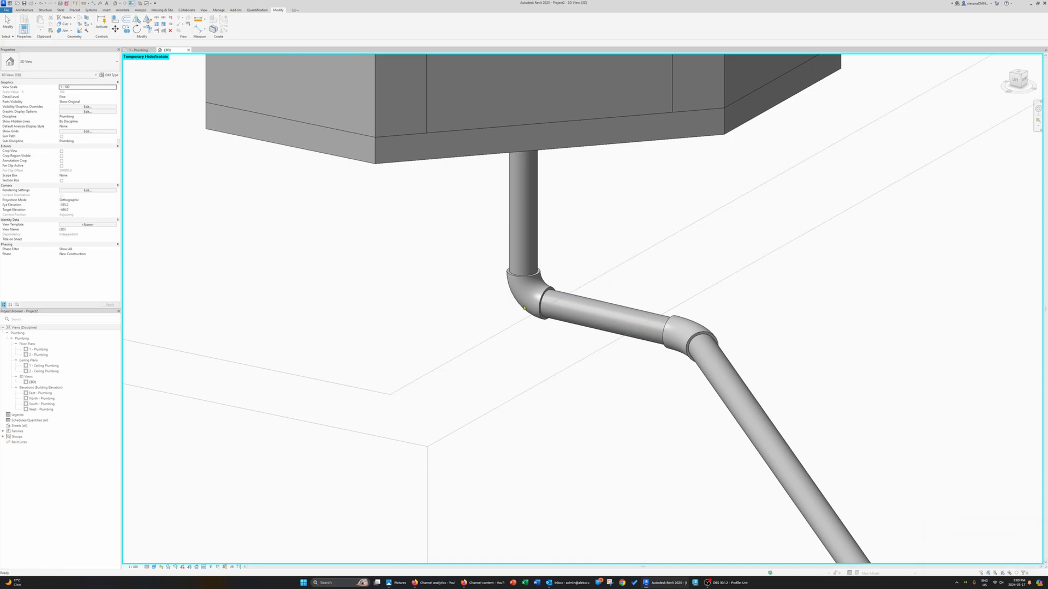
Undo the shower's P-trap removal and the corner trim.
key(Delete)
key(ctrl+z)
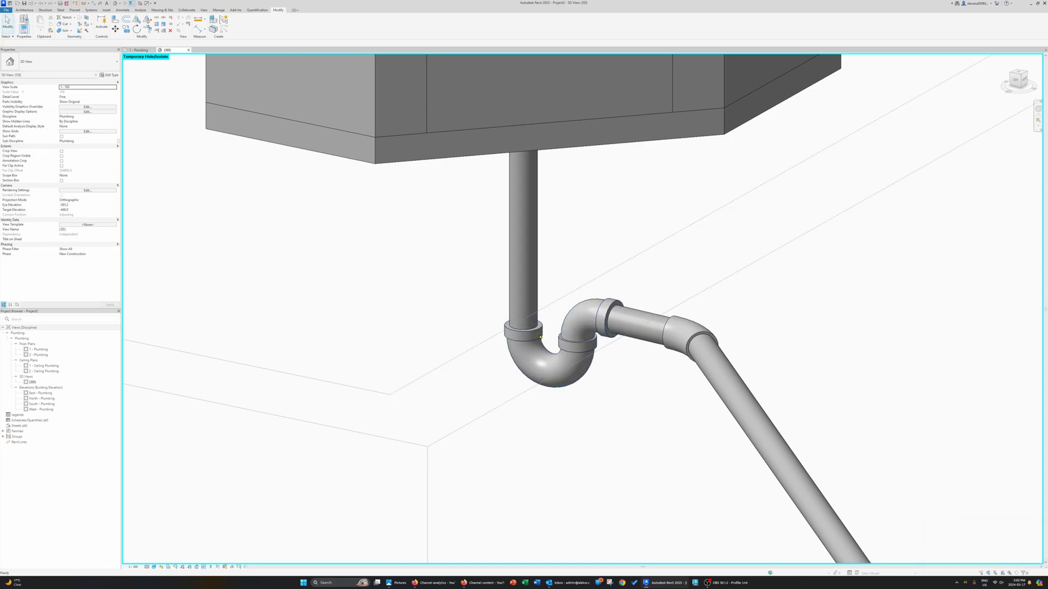
Delete the mop sink's P-trap and trim its short sloped pipe and vertical drop to a corner.
scroll(546, 333, down, 5)
scroll(453, 387, up, 6)
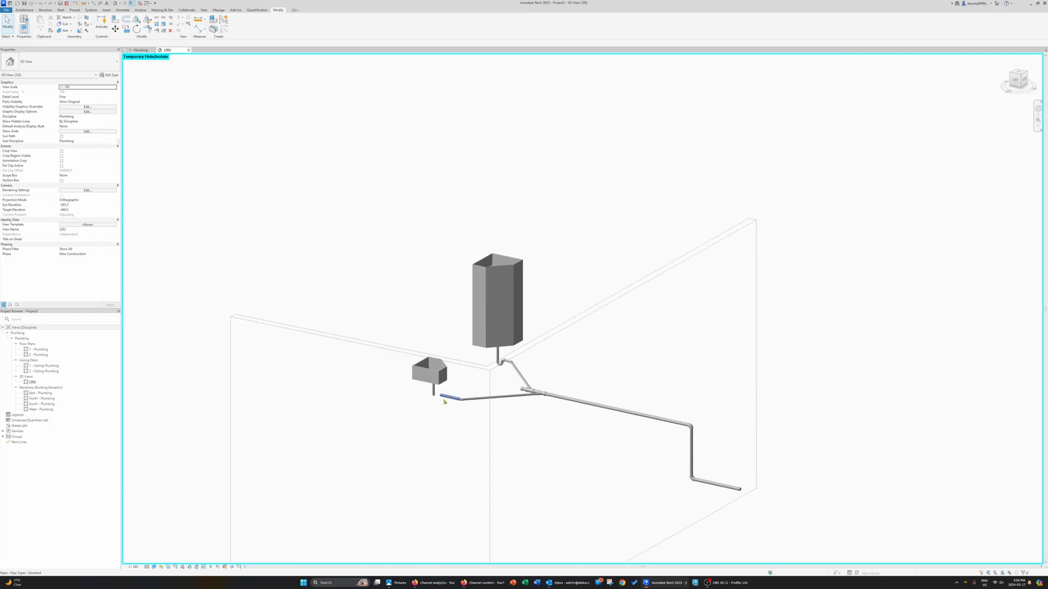
scroll(452, 386, up, 5)
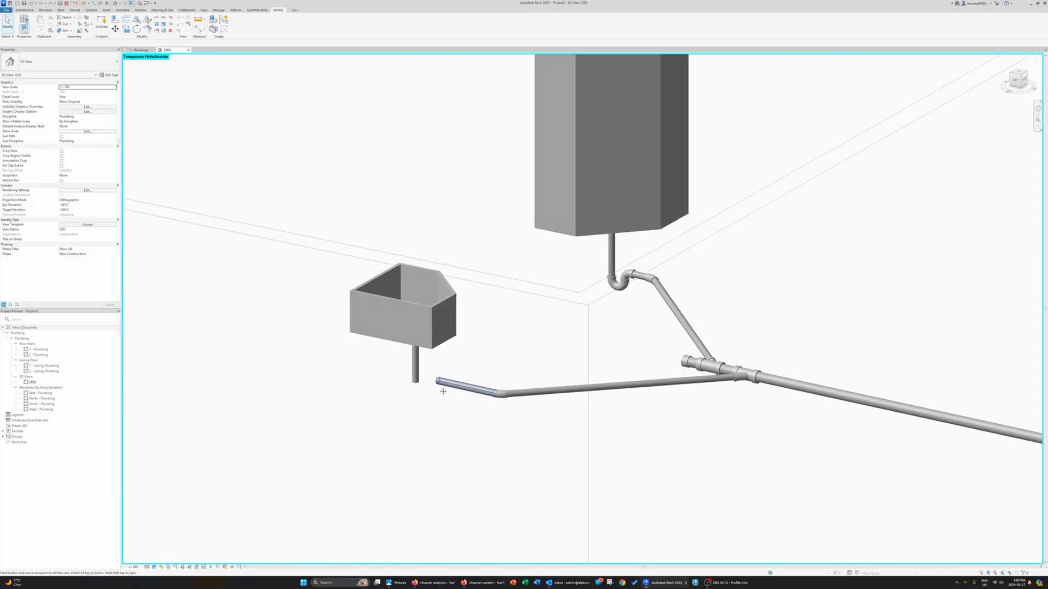
click(448, 366)
click(372, 311)
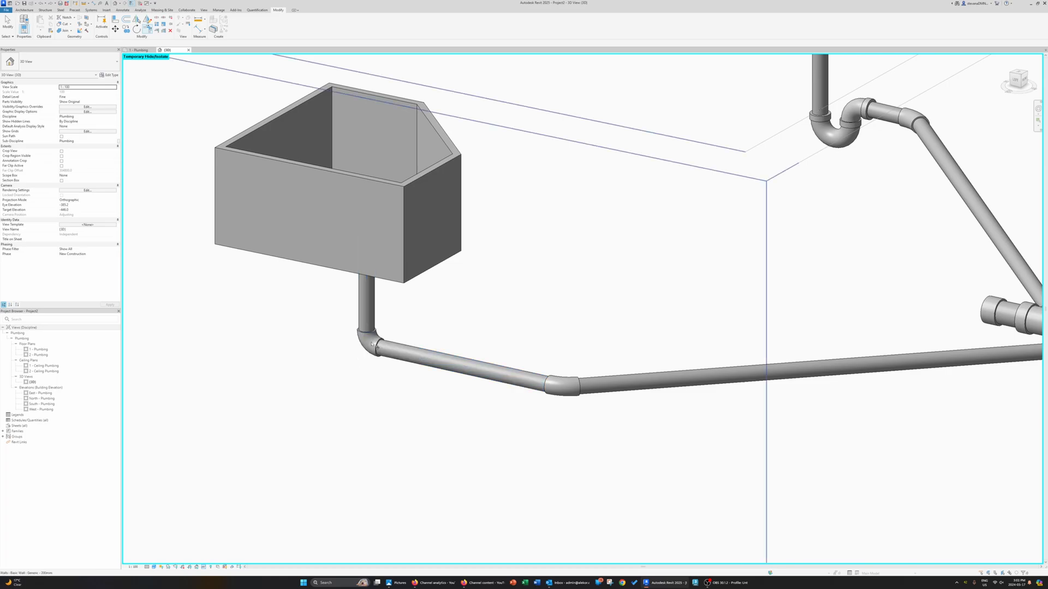
key(Escape)
Change the new elbow below the mop sink's drop to the standard M_Trap P - PVC - Sch 40 - DWV type.
click(369, 342)
click(62, 62)
click(37, 129)
Delete the shower's P-trap and slightly shift the open end of the short sloped pipe beside the vertical drop.
middle_drag(611, 249, 484, 280)
click(731, 154)
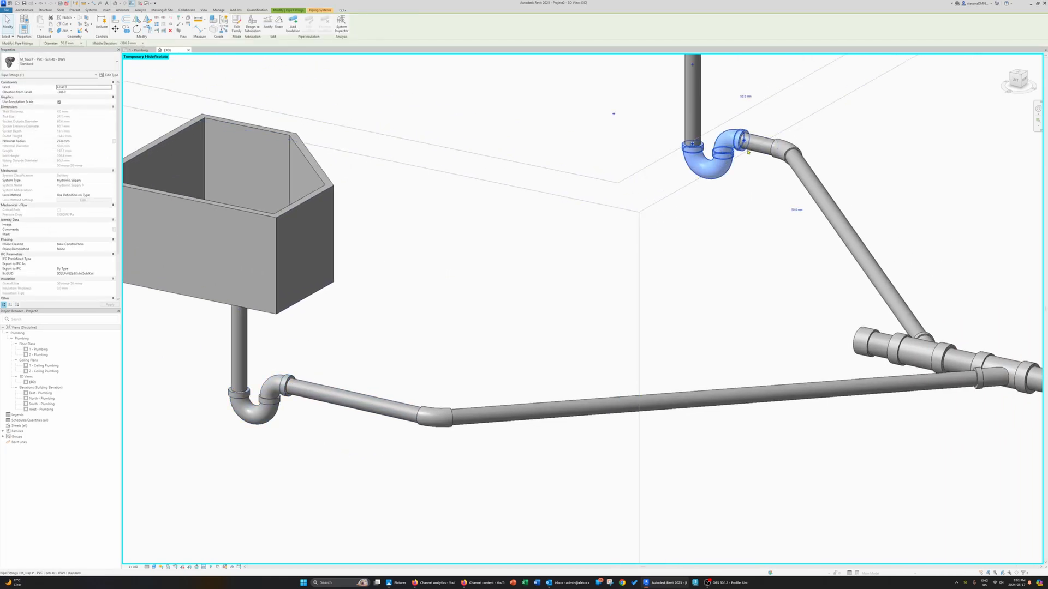
key(Delete)
click(756, 144)
shift+middle_drag(784, 140, 809, 136)
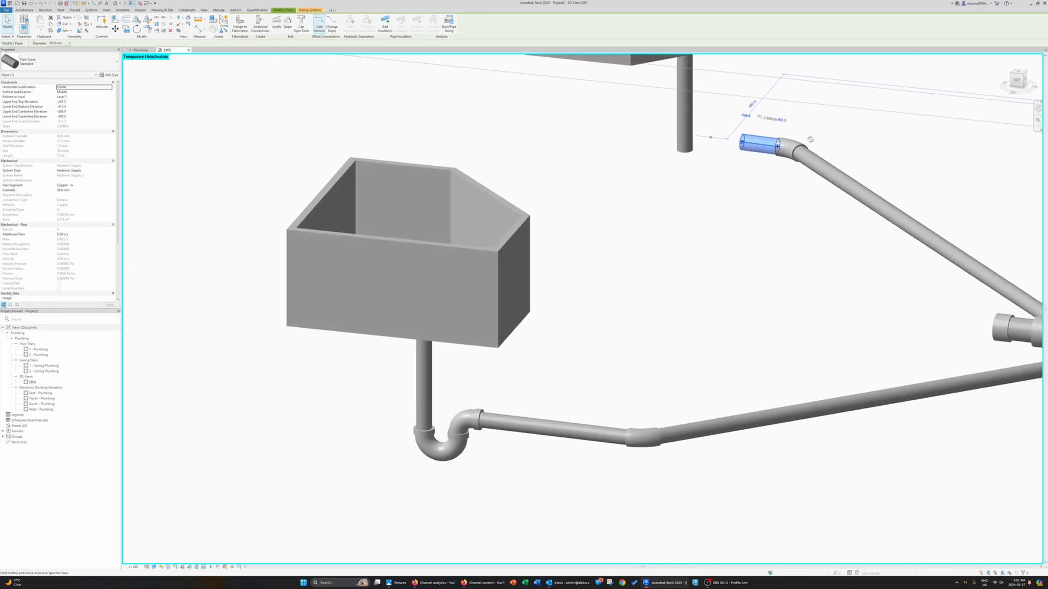
click(1012, 84)
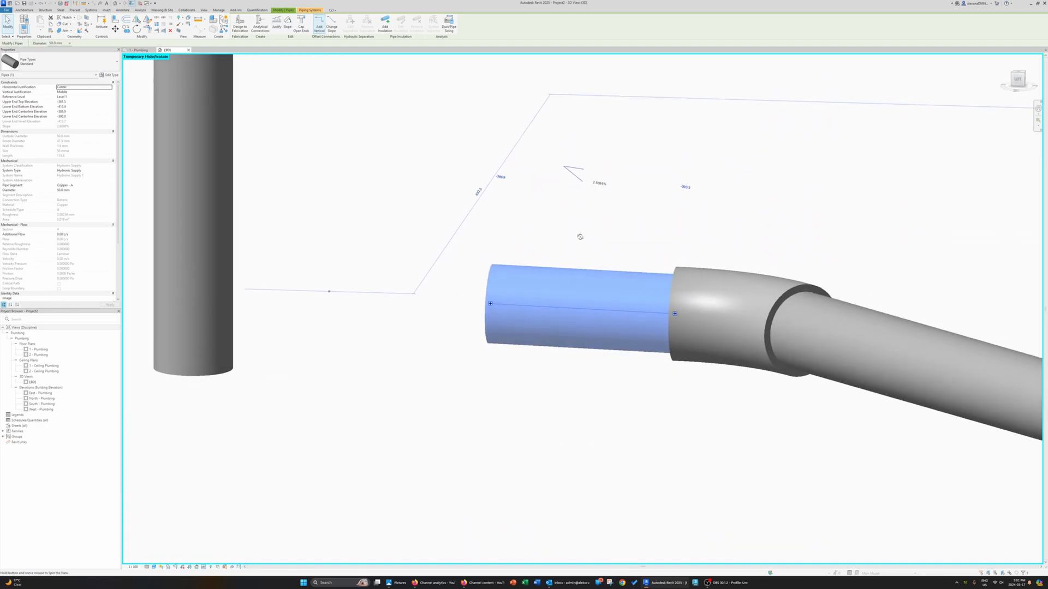
drag(487, 304, 491, 303)
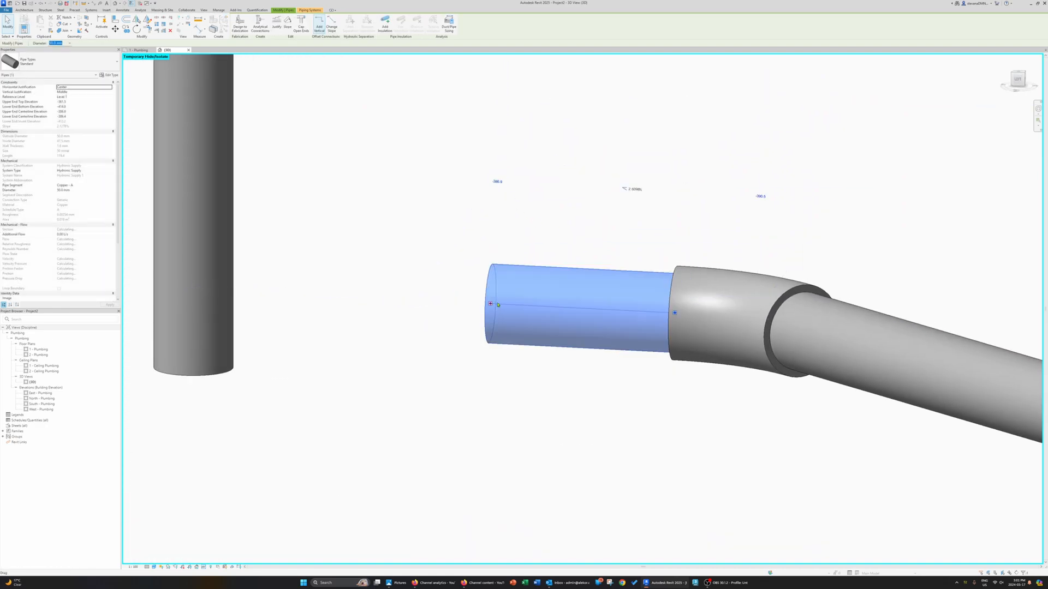
Temporarily isolate the short sloped pipe beside the shower's drop and set its slope to 1%.
click(634, 189)
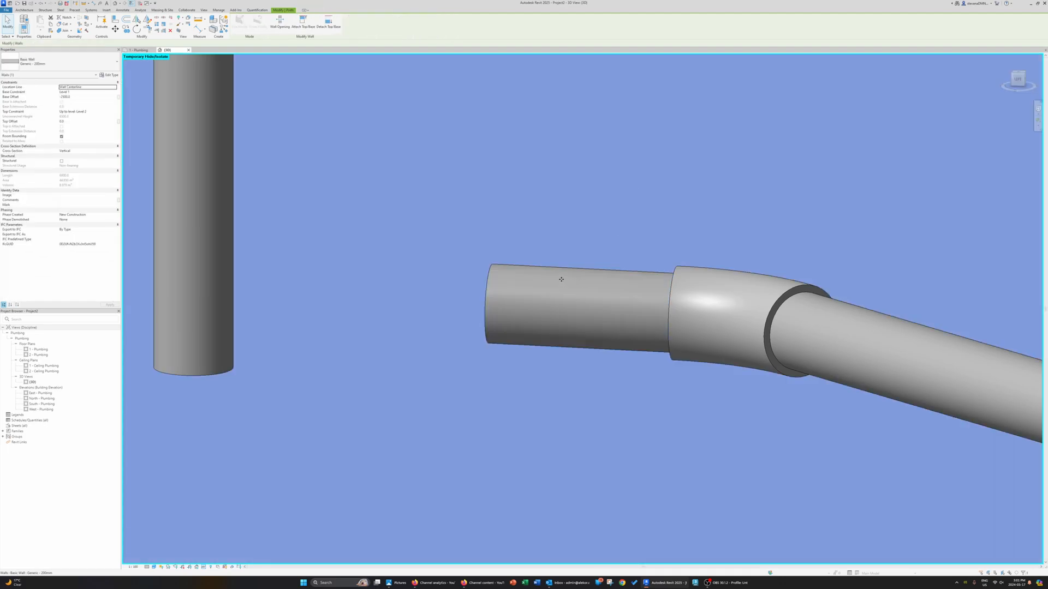
key(Escape)
click(566, 278)
key(h)
key(i)
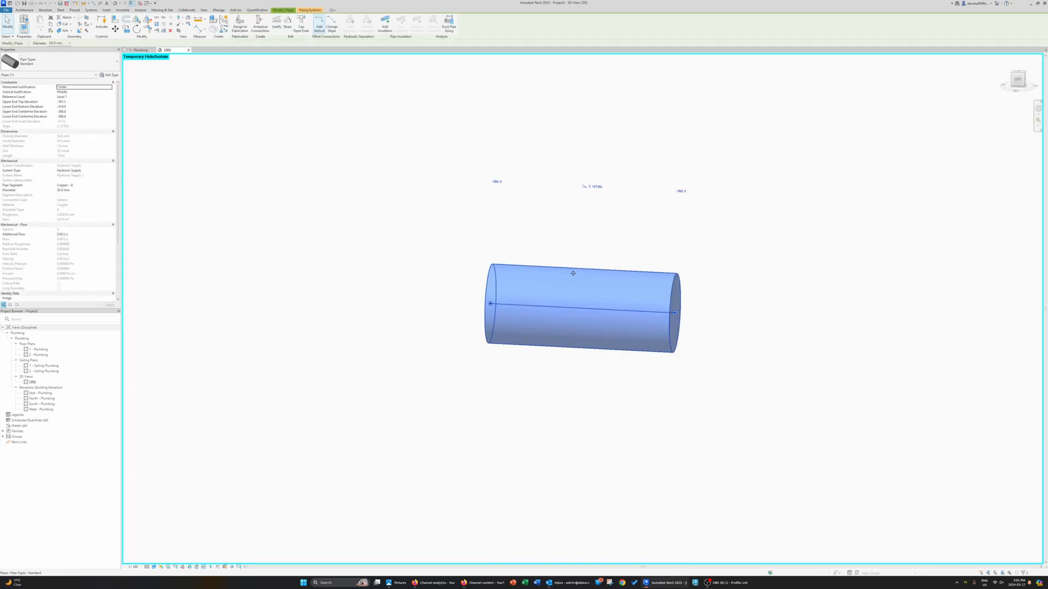
click(645, 231)
click(574, 276)
click(595, 187)
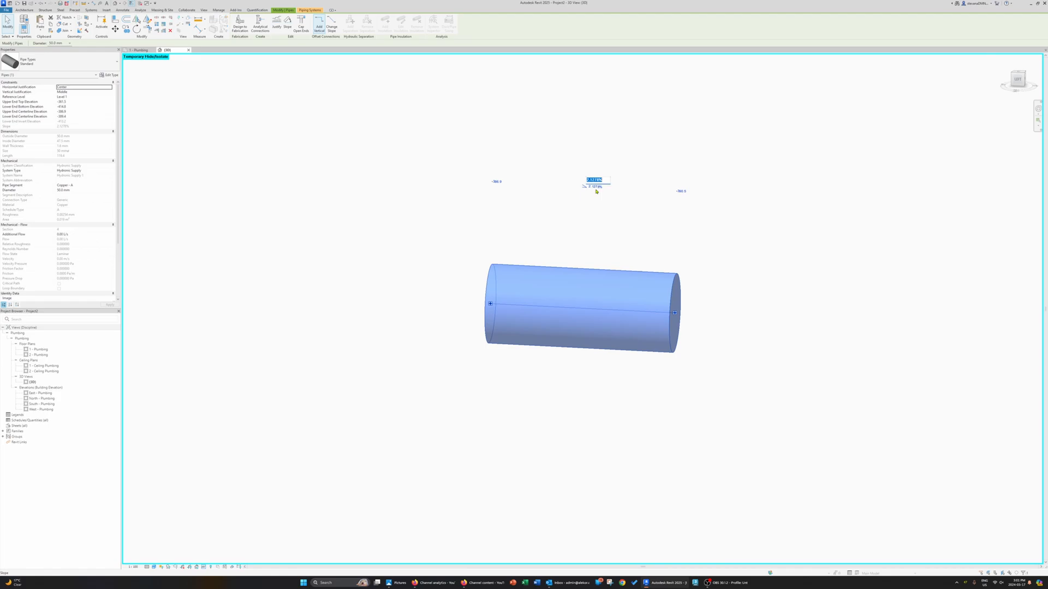
text(1)
key(Return)
click(599, 243)
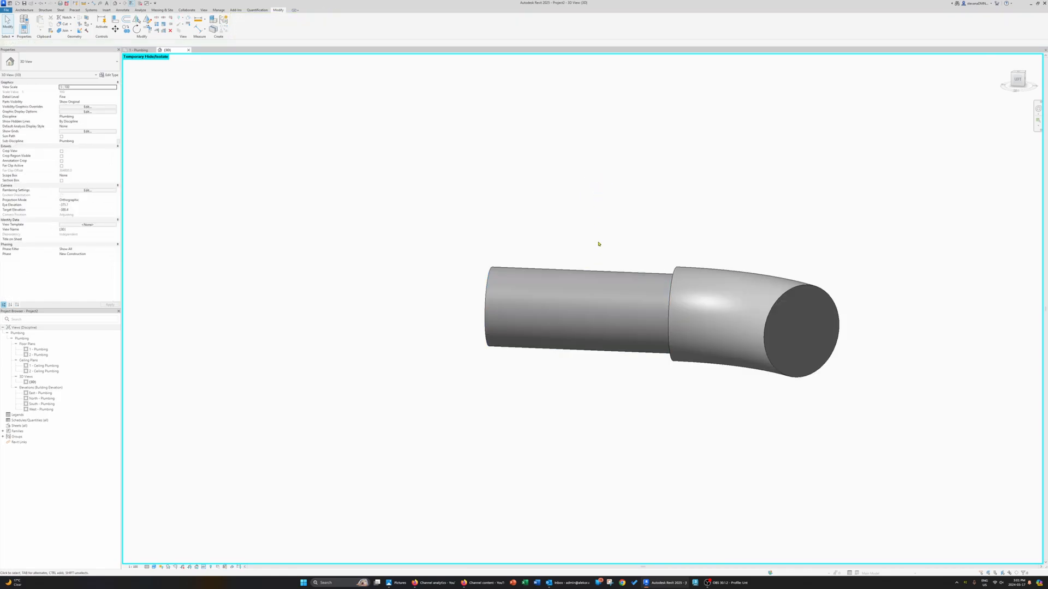
Reset the temporary isolation and trim the short sloped pipe and the shower's vertical drop to a corner.
key(h)
key(r)
shift+middle_drag(598, 244, 517, 316)
key(t)
key(r)
click(543, 277)
click(394, 190)
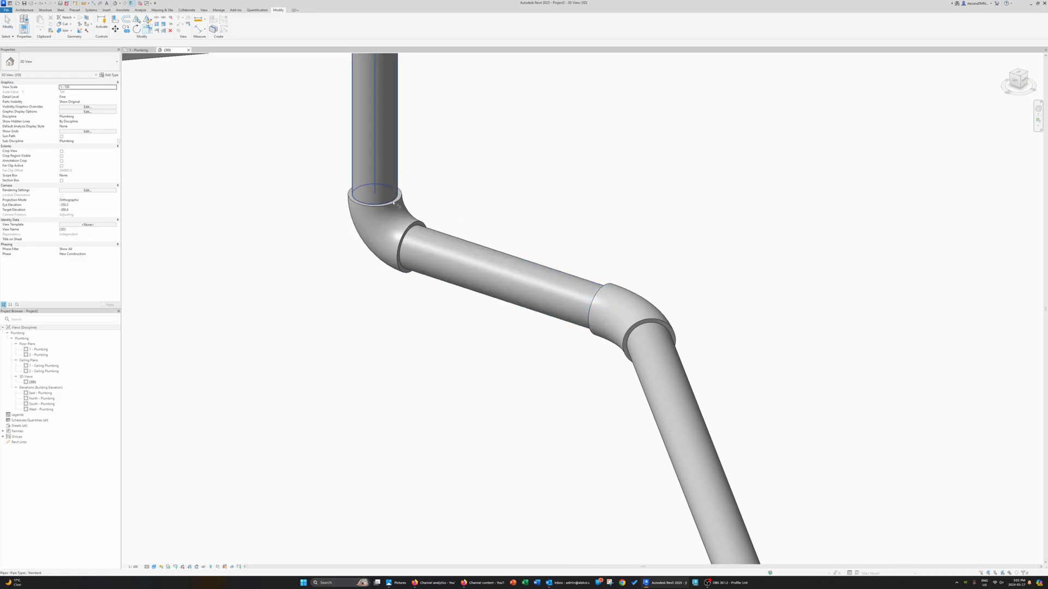
Change the elbow at the base of the shower's drop to the standard M_Trap P - PVC - Sch 40 - DWV type.
click(394, 191)
click(63, 61)
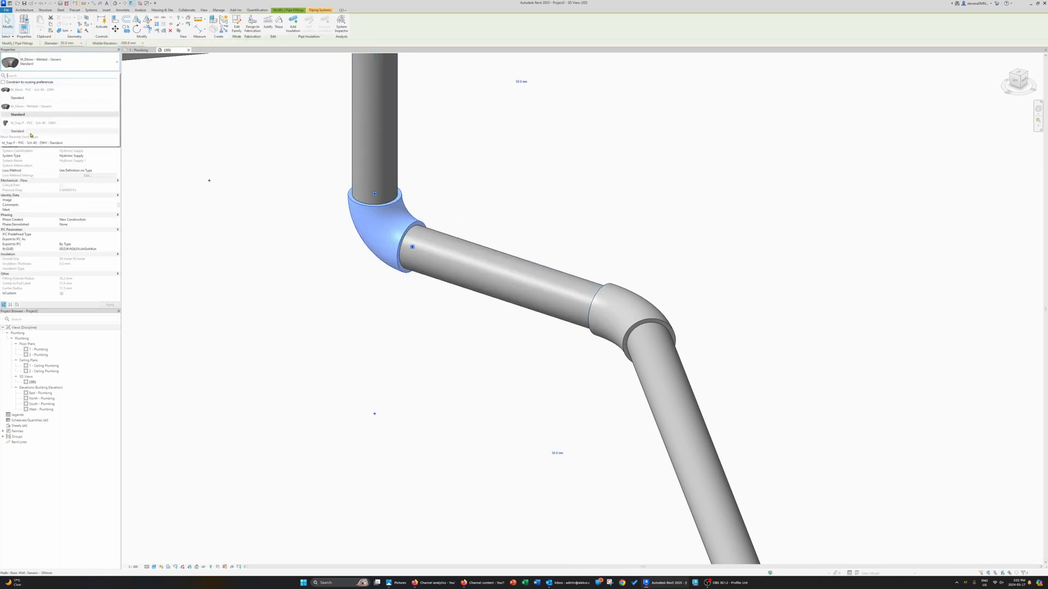
click(31, 134)
click(557, 233)
Examine the shower's and mop sink's P-traps and how their outlets meet the sloped drain pipes.
shift+middle_drag(557, 233, 636, 224)
scroll(415, 268, down, 3)
middle_drag(412, 264, 785, 243)
key(Escape)
click(453, 300)
shift+middle_drag(454, 299, 479, 275)
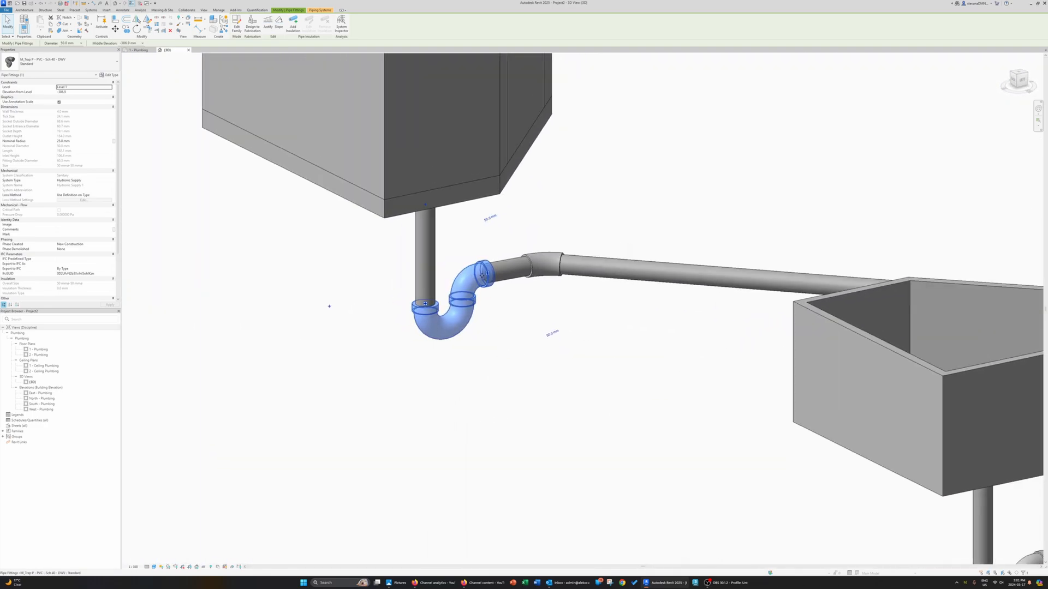
click(465, 331)
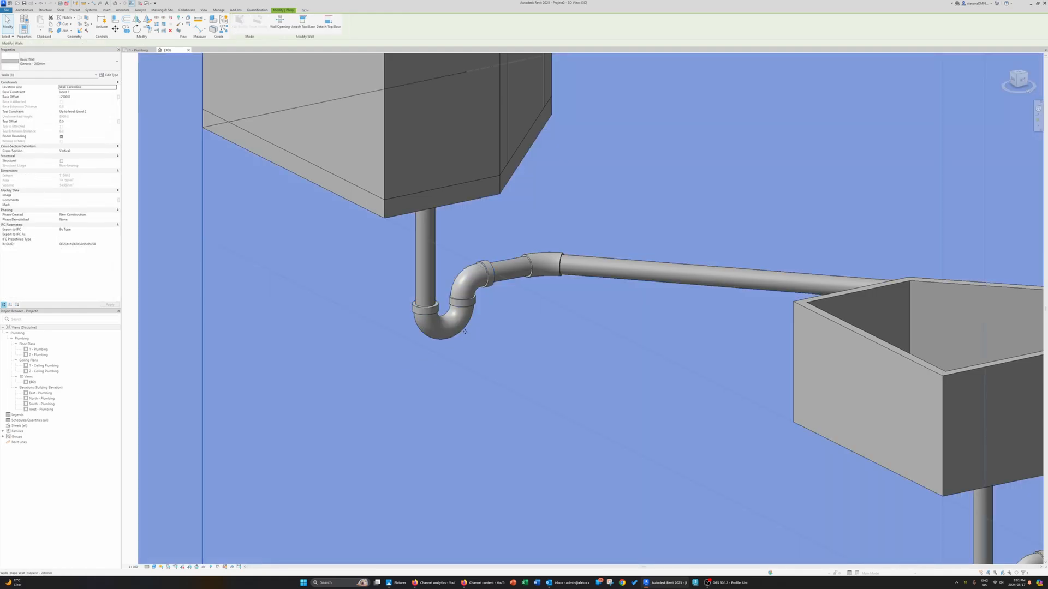
scroll(465, 332, down, 5)
key(Escape)
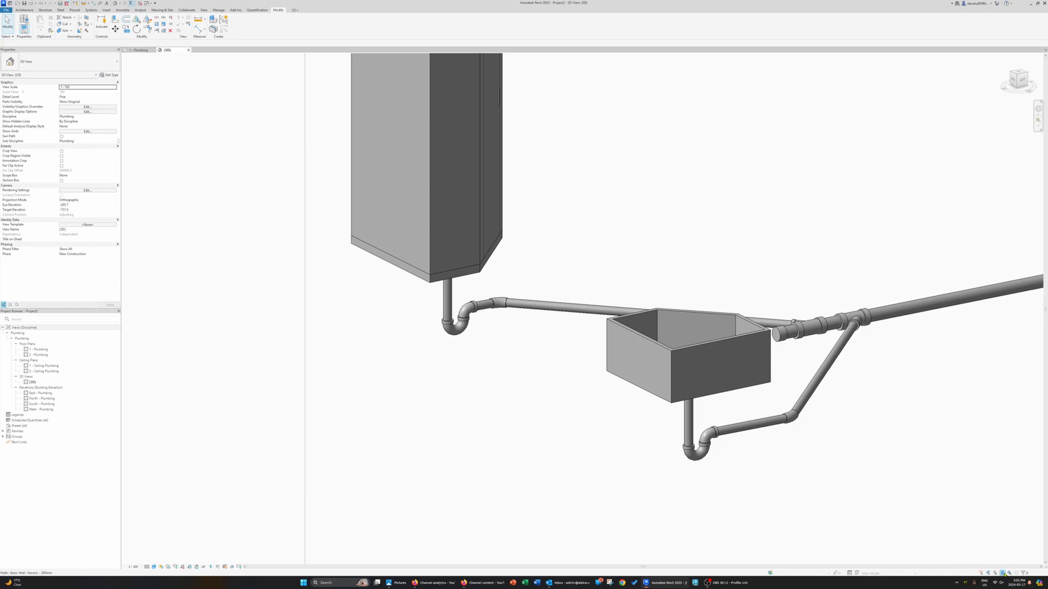
middle_drag(587, 394, 760, 445)
middle_drag(871, 504, 672, 431)
scroll(638, 440, up, 8)
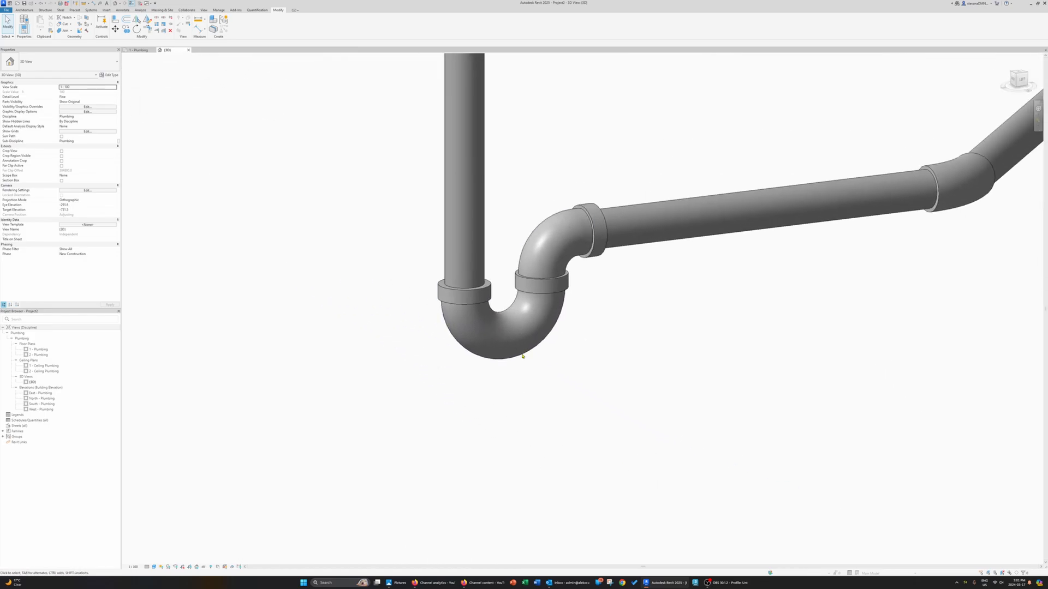
Delete the P-trap below the mop sink and trim the vertical drop and short sloped pipe to a corner.
click(526, 356)
shift+middle_drag(547, 414, 578, 470)
key(Delete)
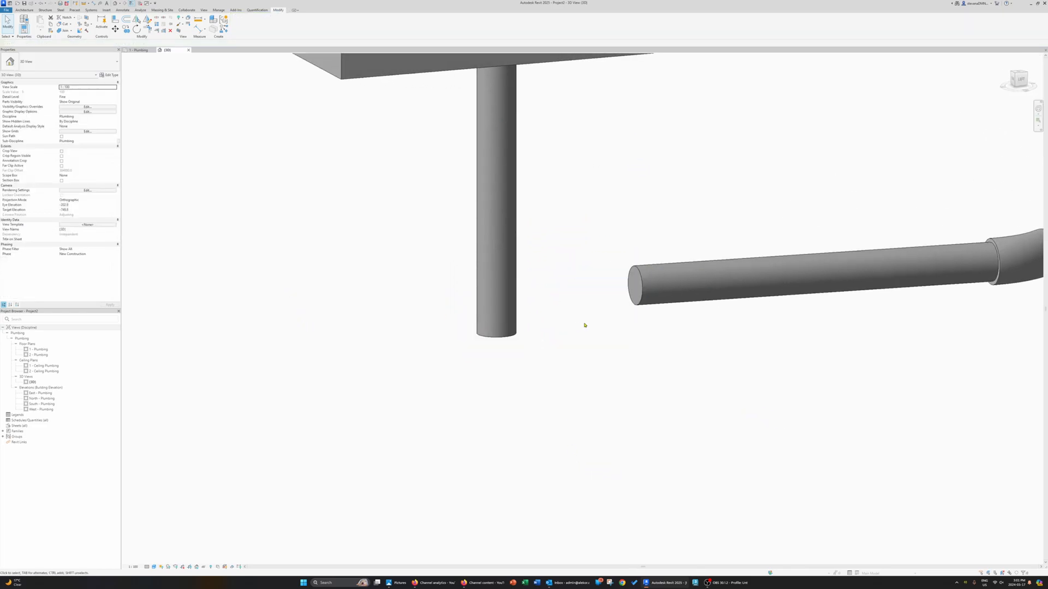
click(517, 219)
key(Escape)
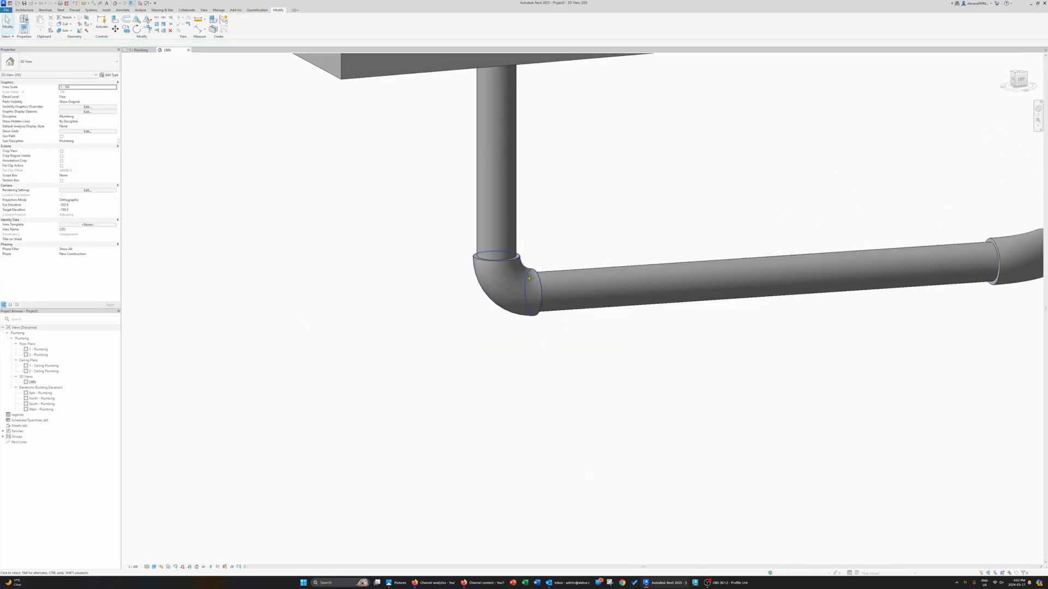
Try to change the elbow at the base of the mop sink's drop to the standard M_Trap P - PVC - Sch 40 - DWV type.
click(535, 271)
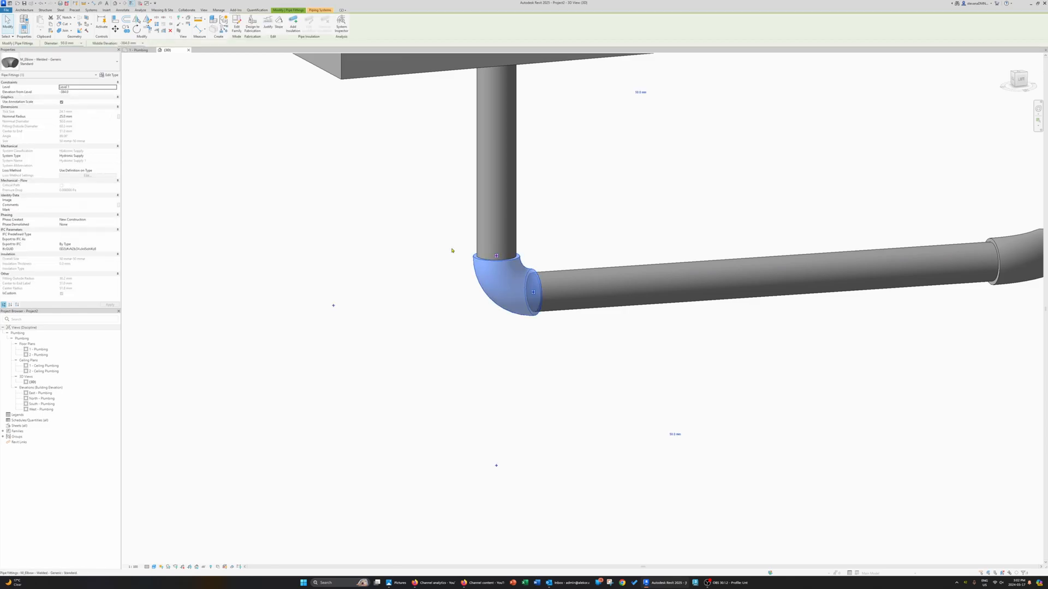
click(65, 61)
click(44, 127)
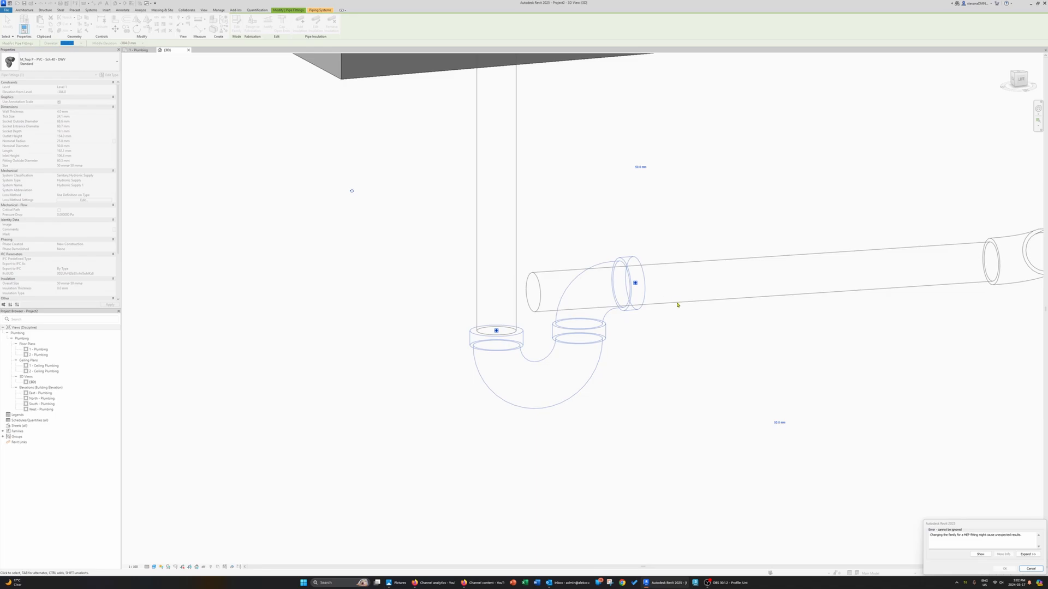
click(1031, 568)
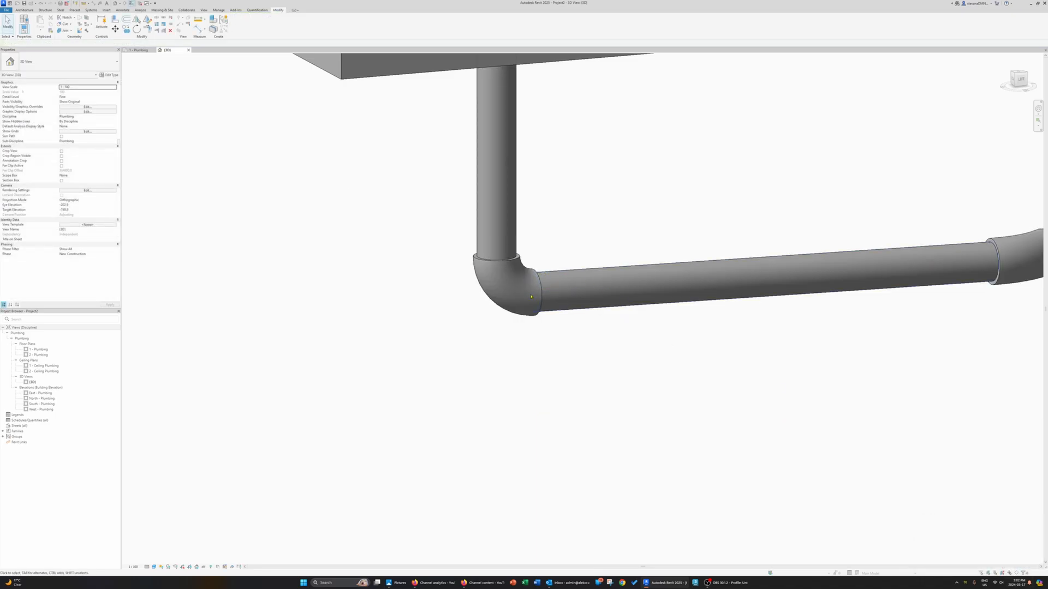
Delete the elbow at the base of the mop sink's drop and temporarily isolate the short sloped pipe beside it.
click(493, 289)
key(Delete)
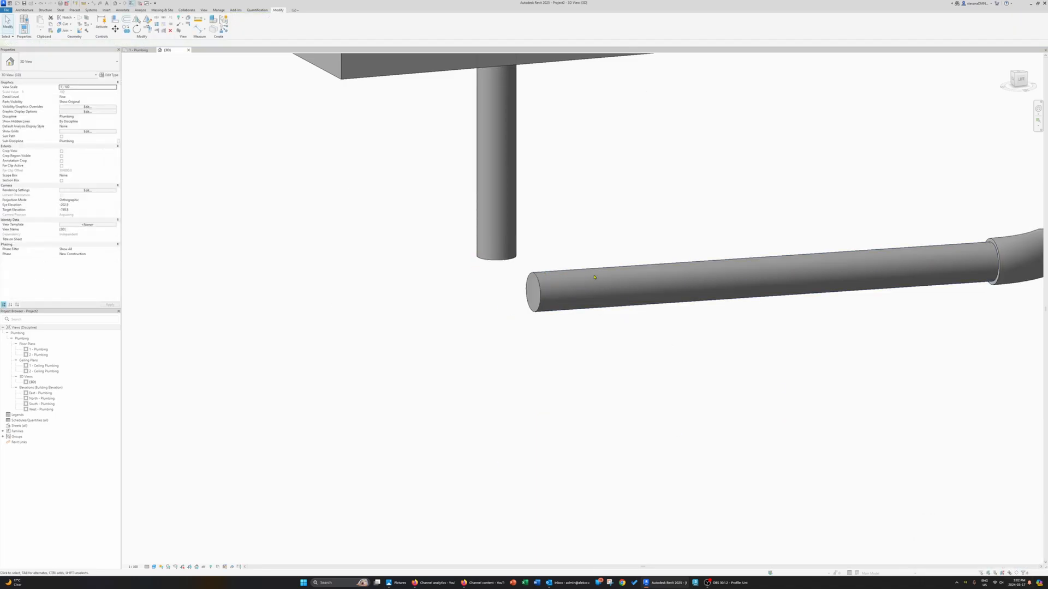
click(764, 263)
click(767, 217)
click(754, 257)
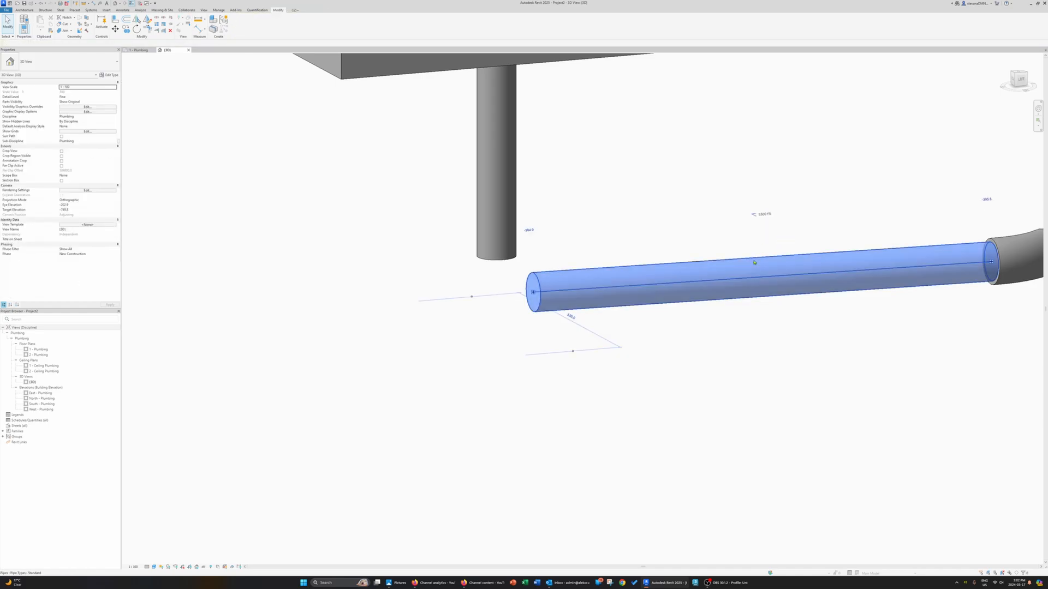
key(h)
key(i)
key(Escape)
click(753, 257)
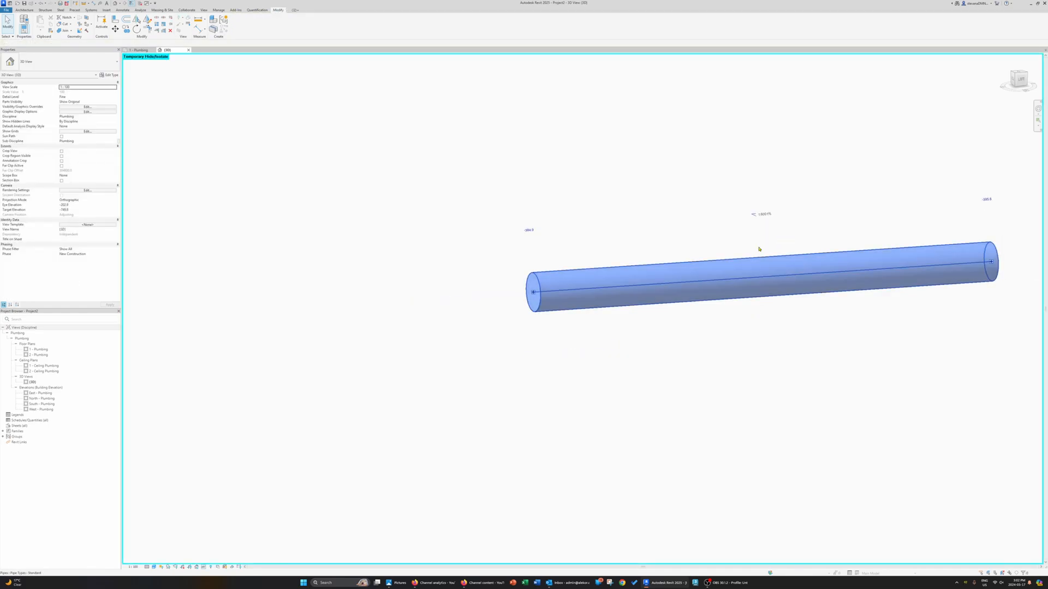
Extend the isolated pipe's free end slightly and set its slope to 1.6001%, working from a straight side view.
drag(533, 292, 526, 293)
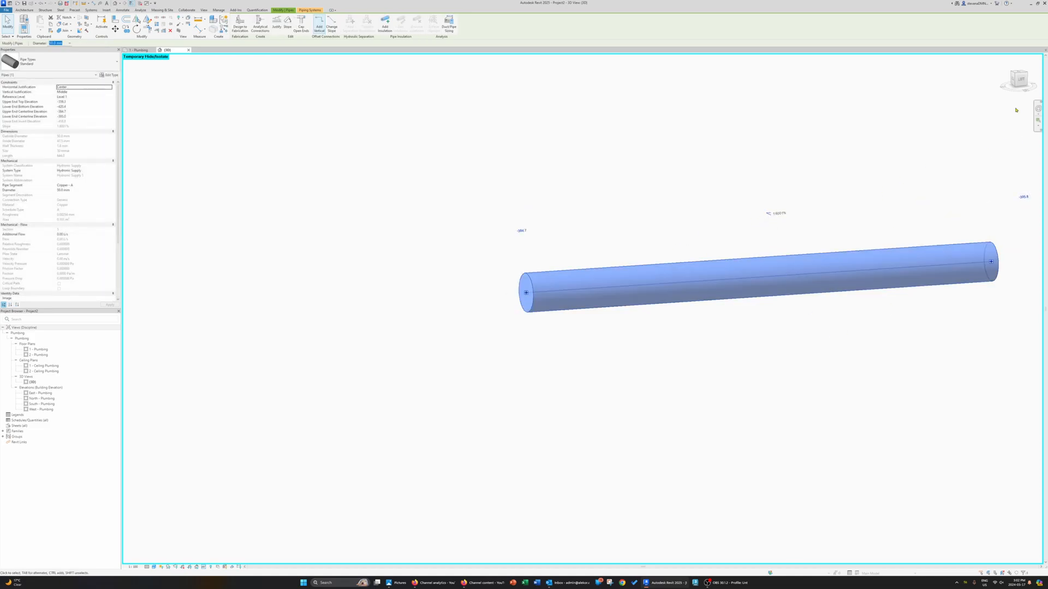
click(1018, 80)
scroll(628, 255, up, 5)
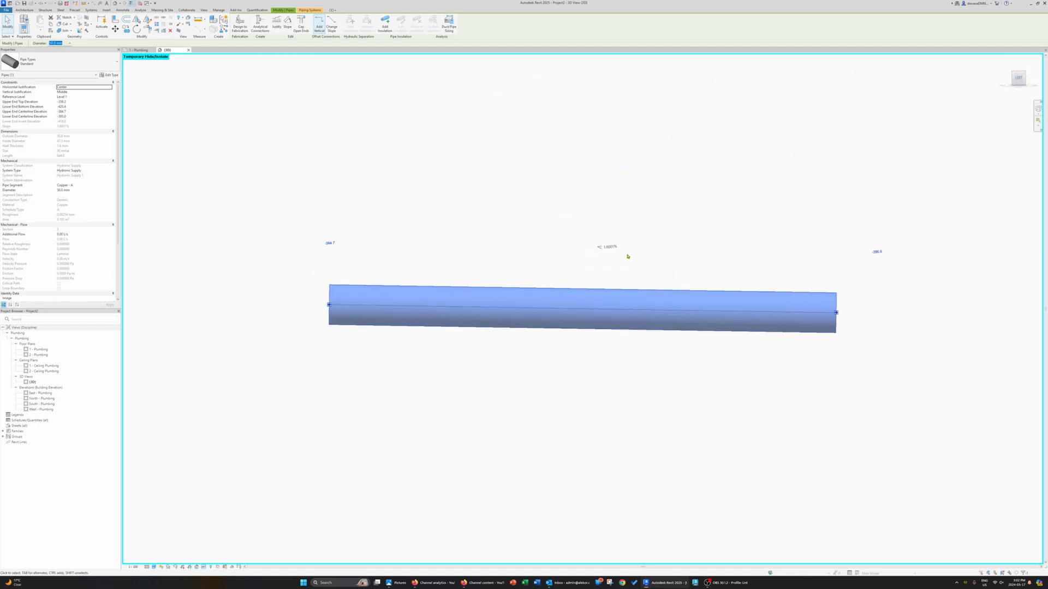
click(544, 239)
text(1.6001)
key(Return)
Reset the temporary isolation and trim the mop sink's vertical drop and the short sloped pipe to a corner.
scroll(548, 254, down, 3)
key(h)
key(r)
shift+middle_drag(548, 270, 588, 308)
click(389, 301)
key(Escape)
click(317, 281)
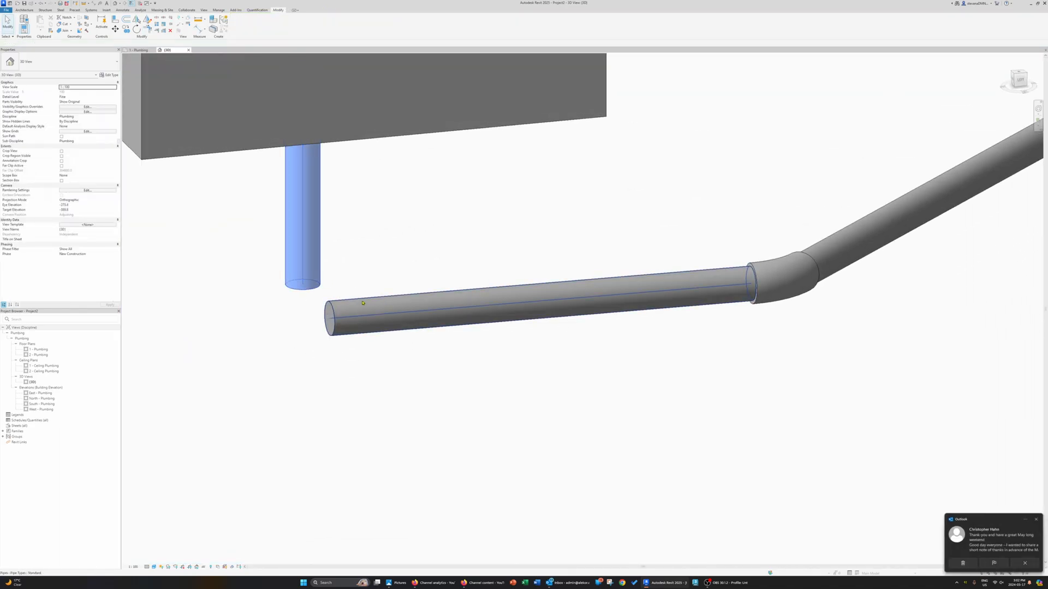
click(365, 304)
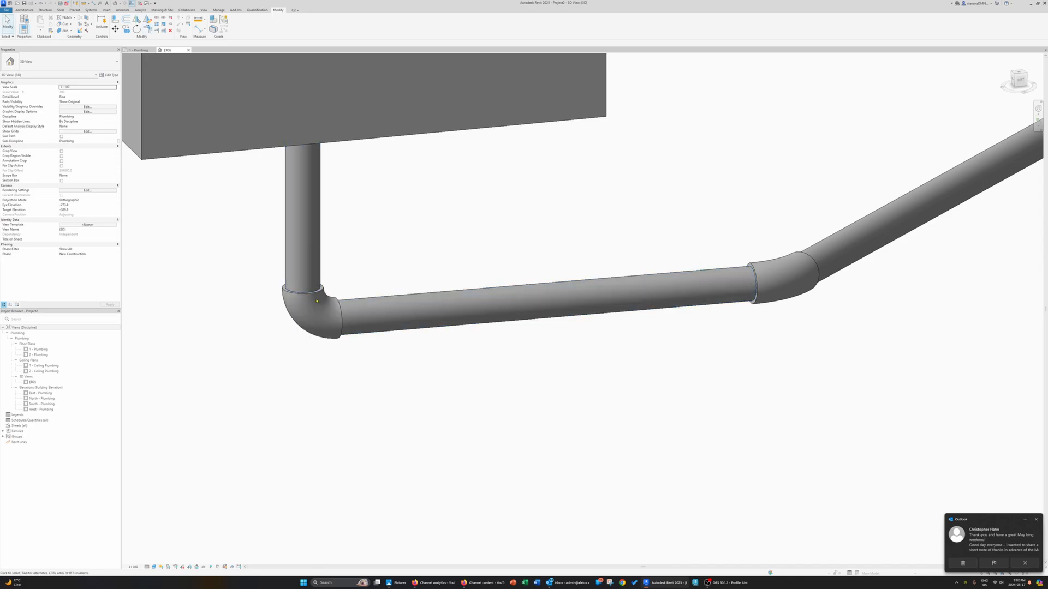
Change the new elbow below the mop sink to the standard M_Trap P - PVC - Sch 40 - DWV type.
click(331, 300)
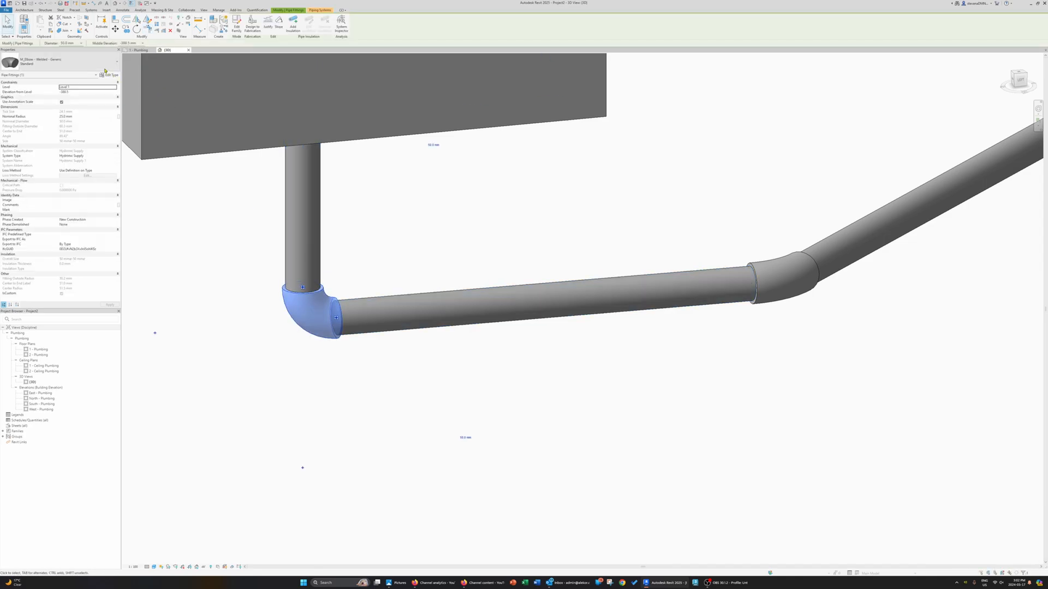
click(66, 61)
click(82, 131)
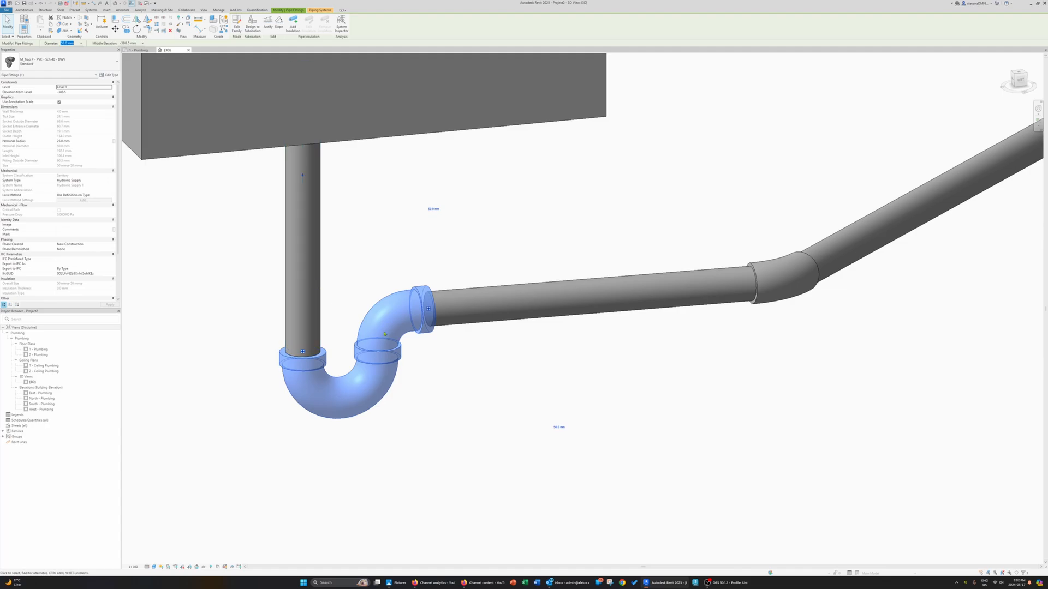
click(463, 344)
Examine the mop sink's P-trap connection, the slope of the short outlet pipe and its run to the main drain.
shift+middle_drag(451, 368, 510, 371)
scroll(510, 372, up, 5)
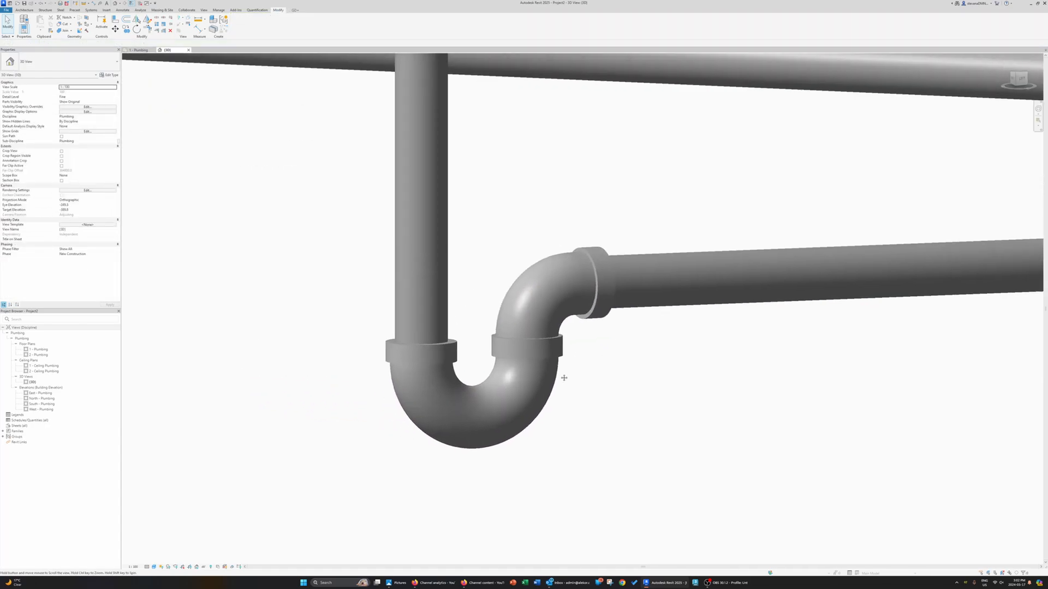
scroll(663, 395, down, 3)
shift+middle_drag(810, 400, 554, 422)
click(740, 317)
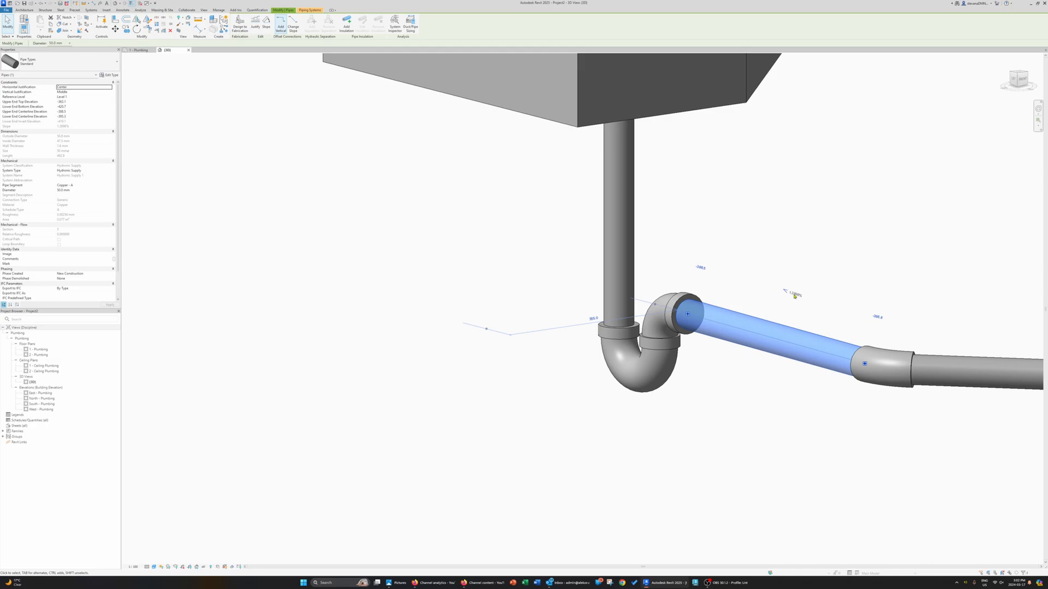
scroll(817, 338, down, 2)
middle_drag(819, 342, 706, 331)
shift+middle_drag(739, 342, 514, 374)
scroll(693, 309, down, 3)
scroll(553, 354, up, 4)
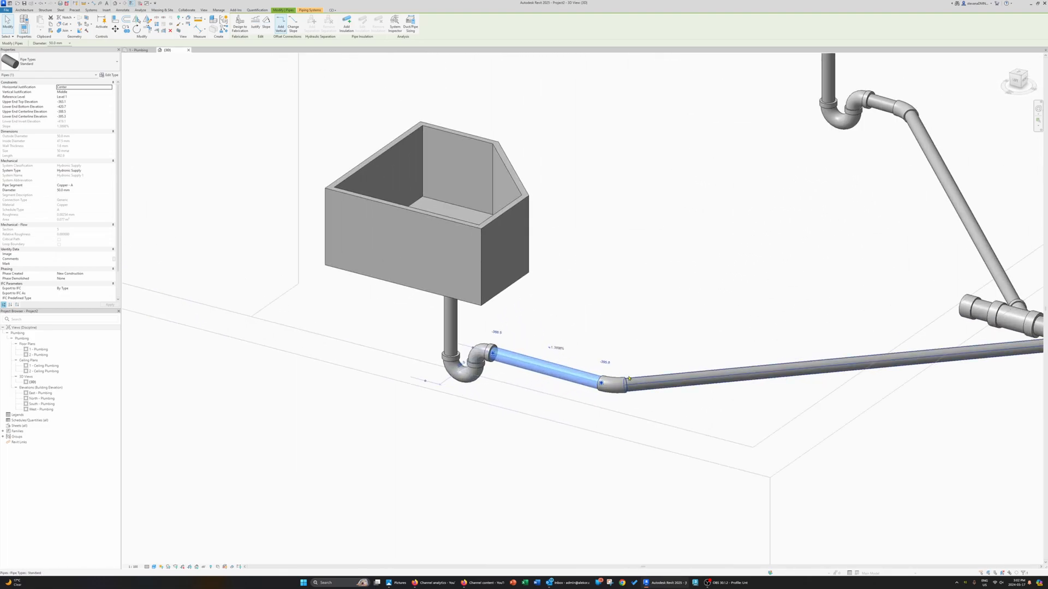
scroll(553, 339, up, 3)
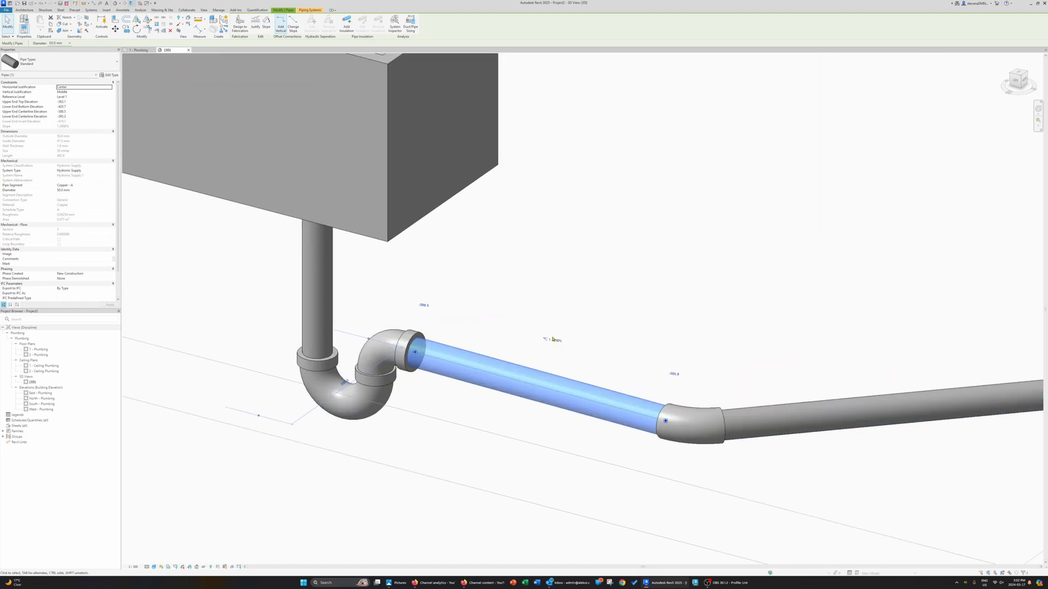
scroll(614, 372, down, 5)
shift+middle_drag(496, 386, 488, 358)
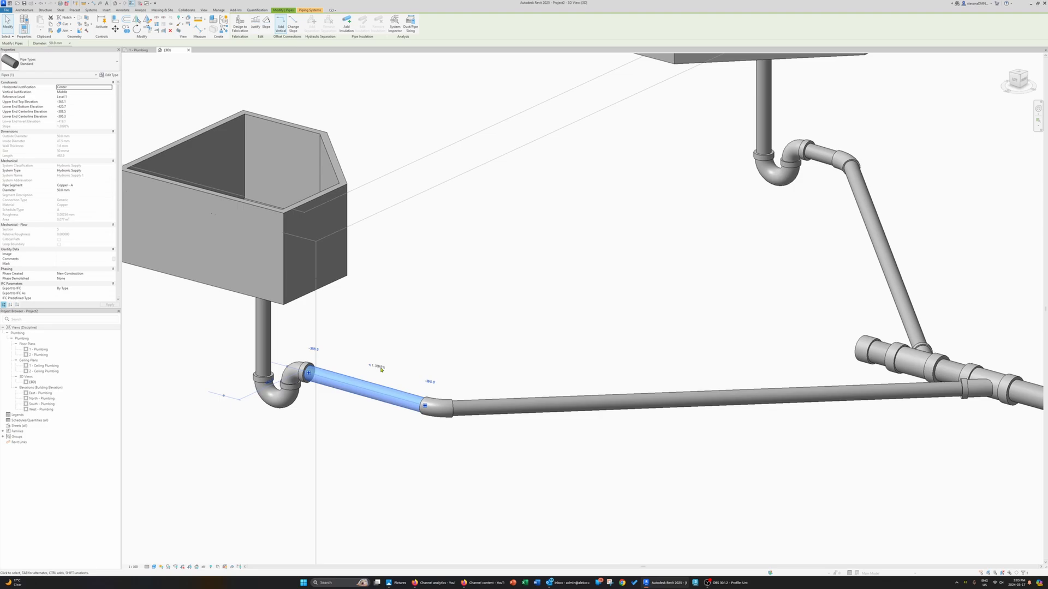
key(Escape)
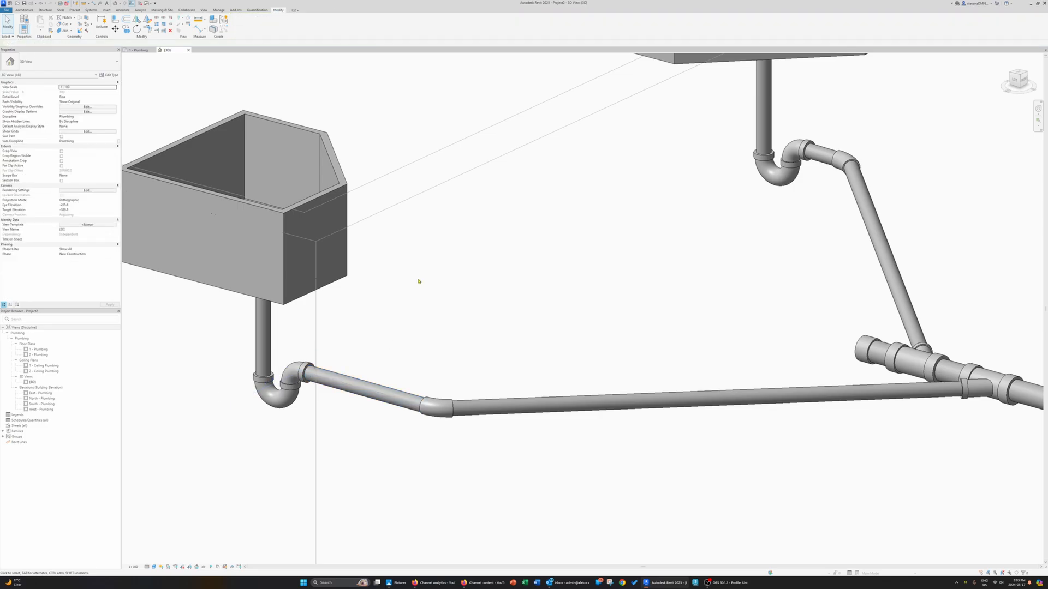